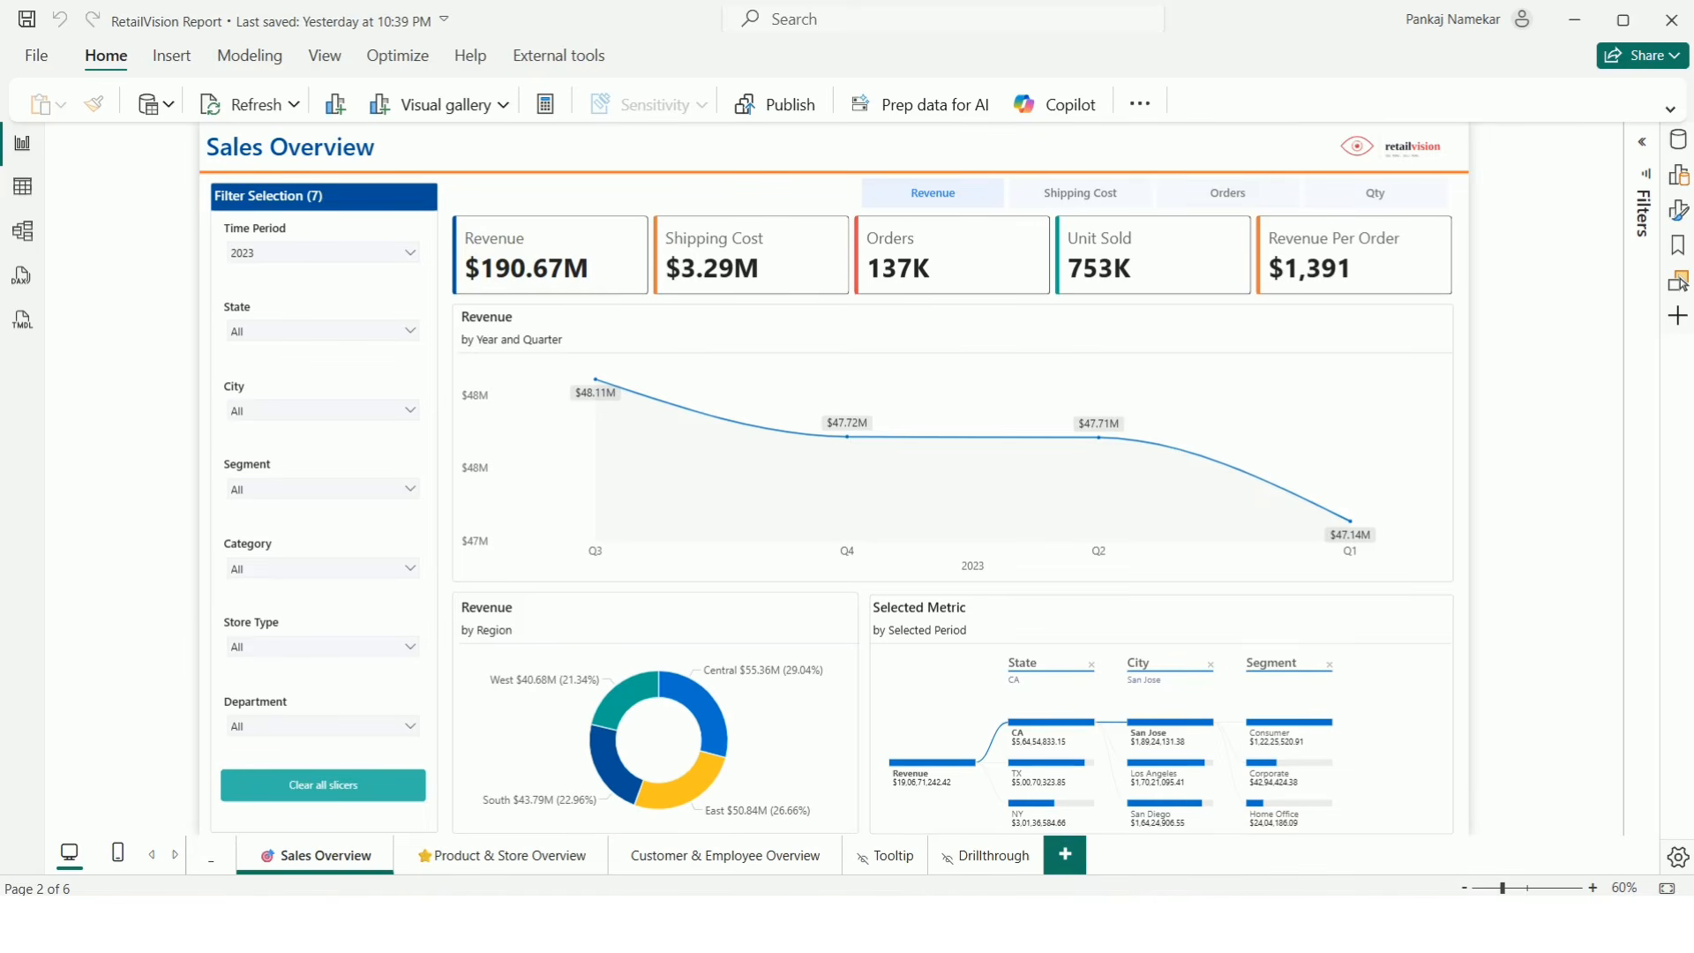
# Switch from the Power BI report to the blank PowerPoint presentation and open the Claude add-in.
pyautogui.click(210, 856)
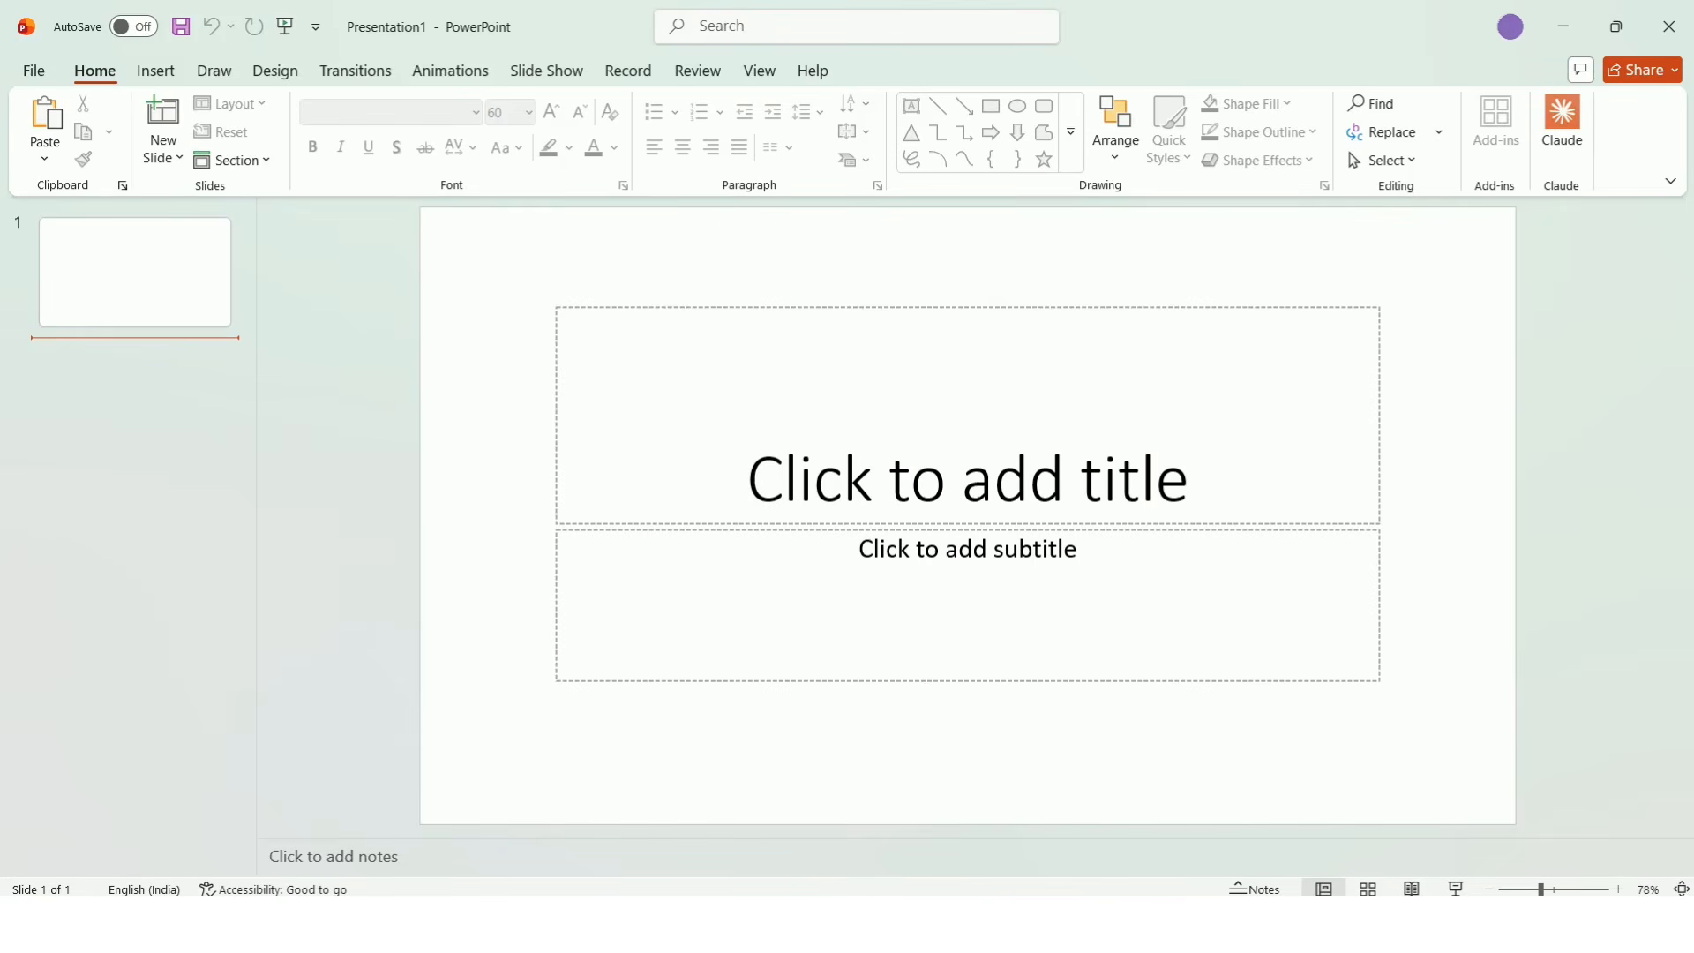
pyautogui.click(486, 372)
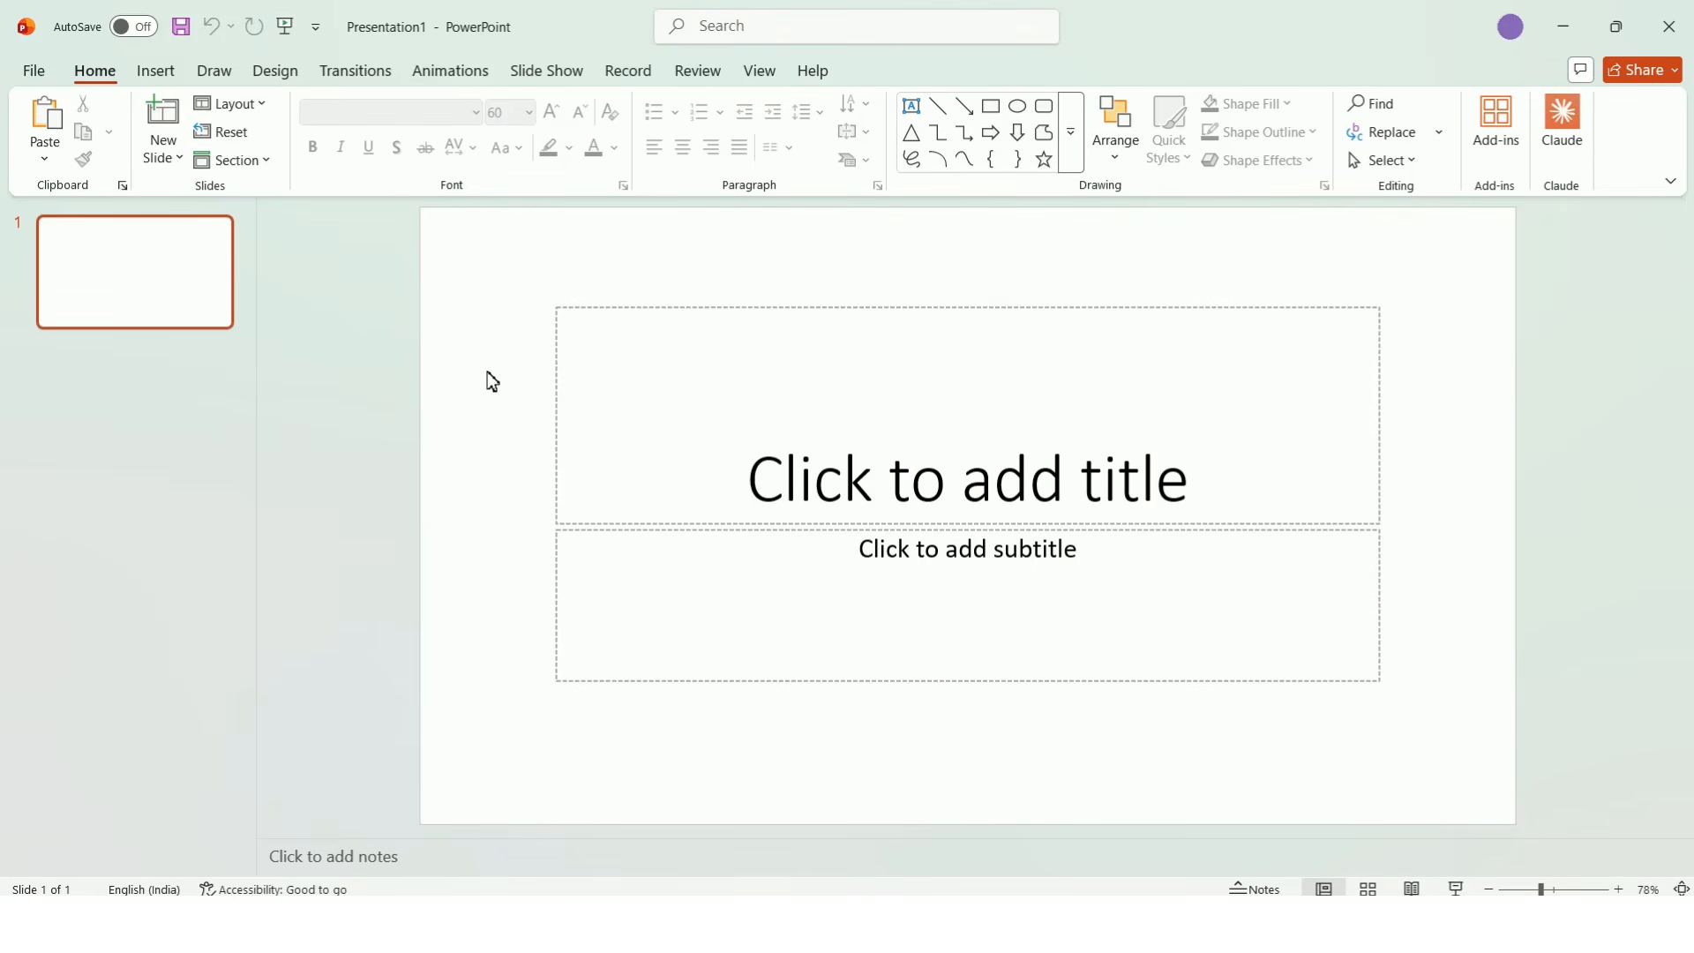
pyautogui.click(1496, 119)
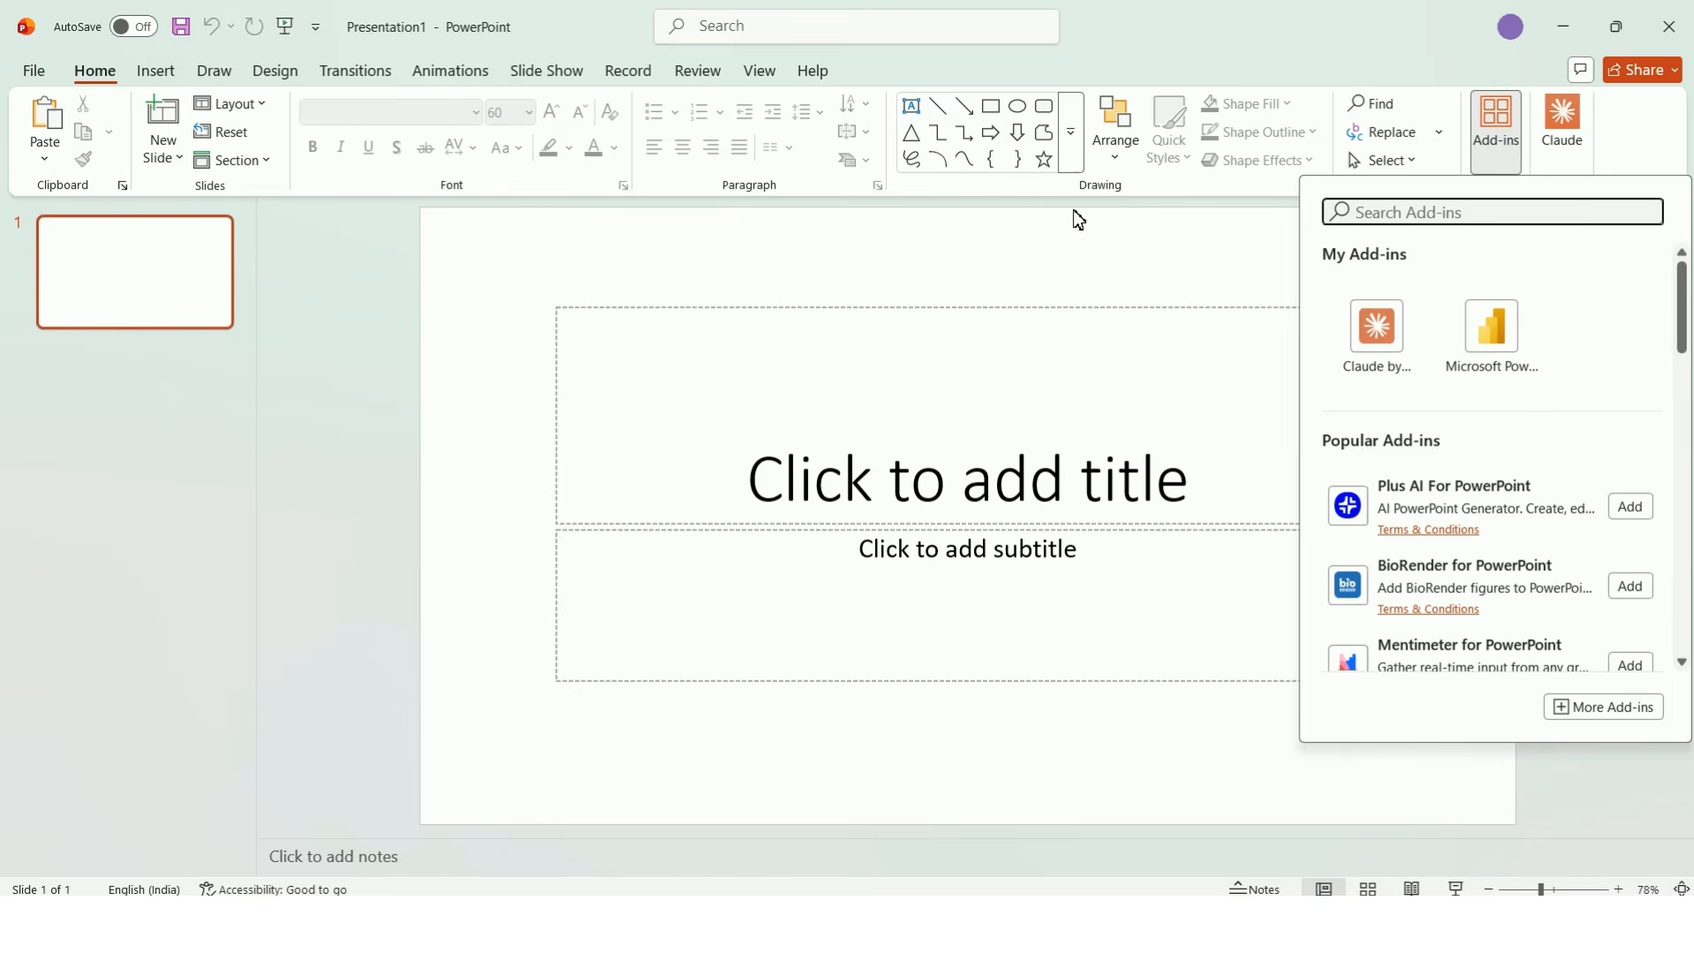
pyautogui.click(381, 238)
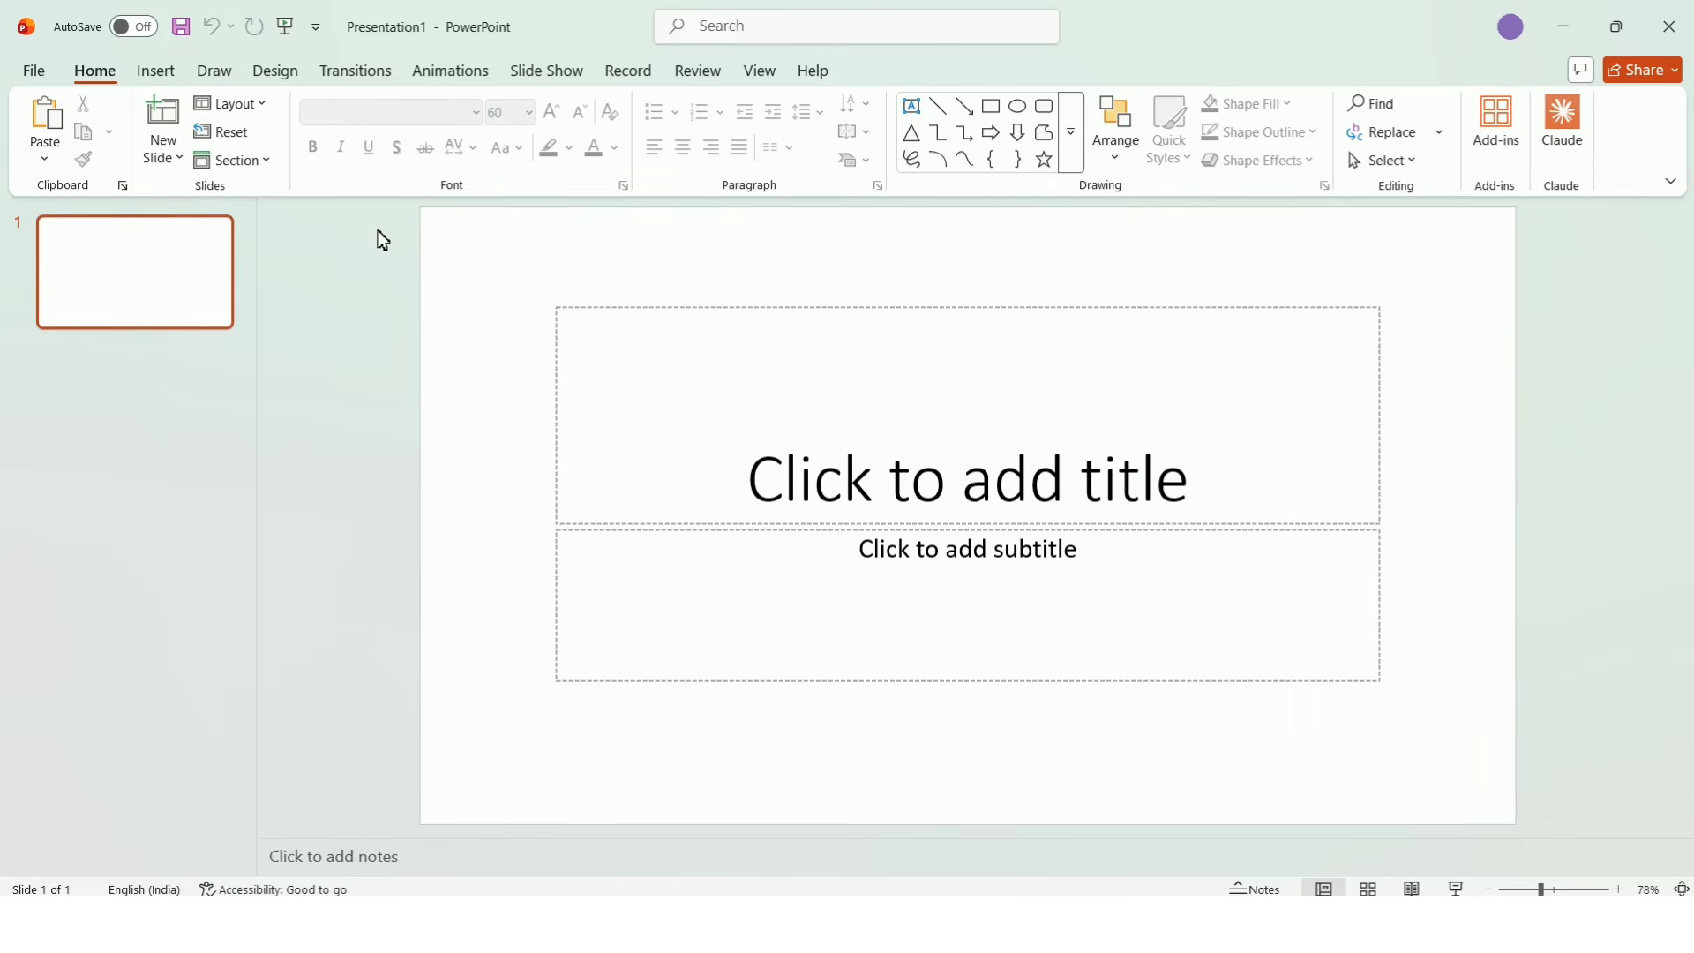
pyautogui.click(1481, 114)
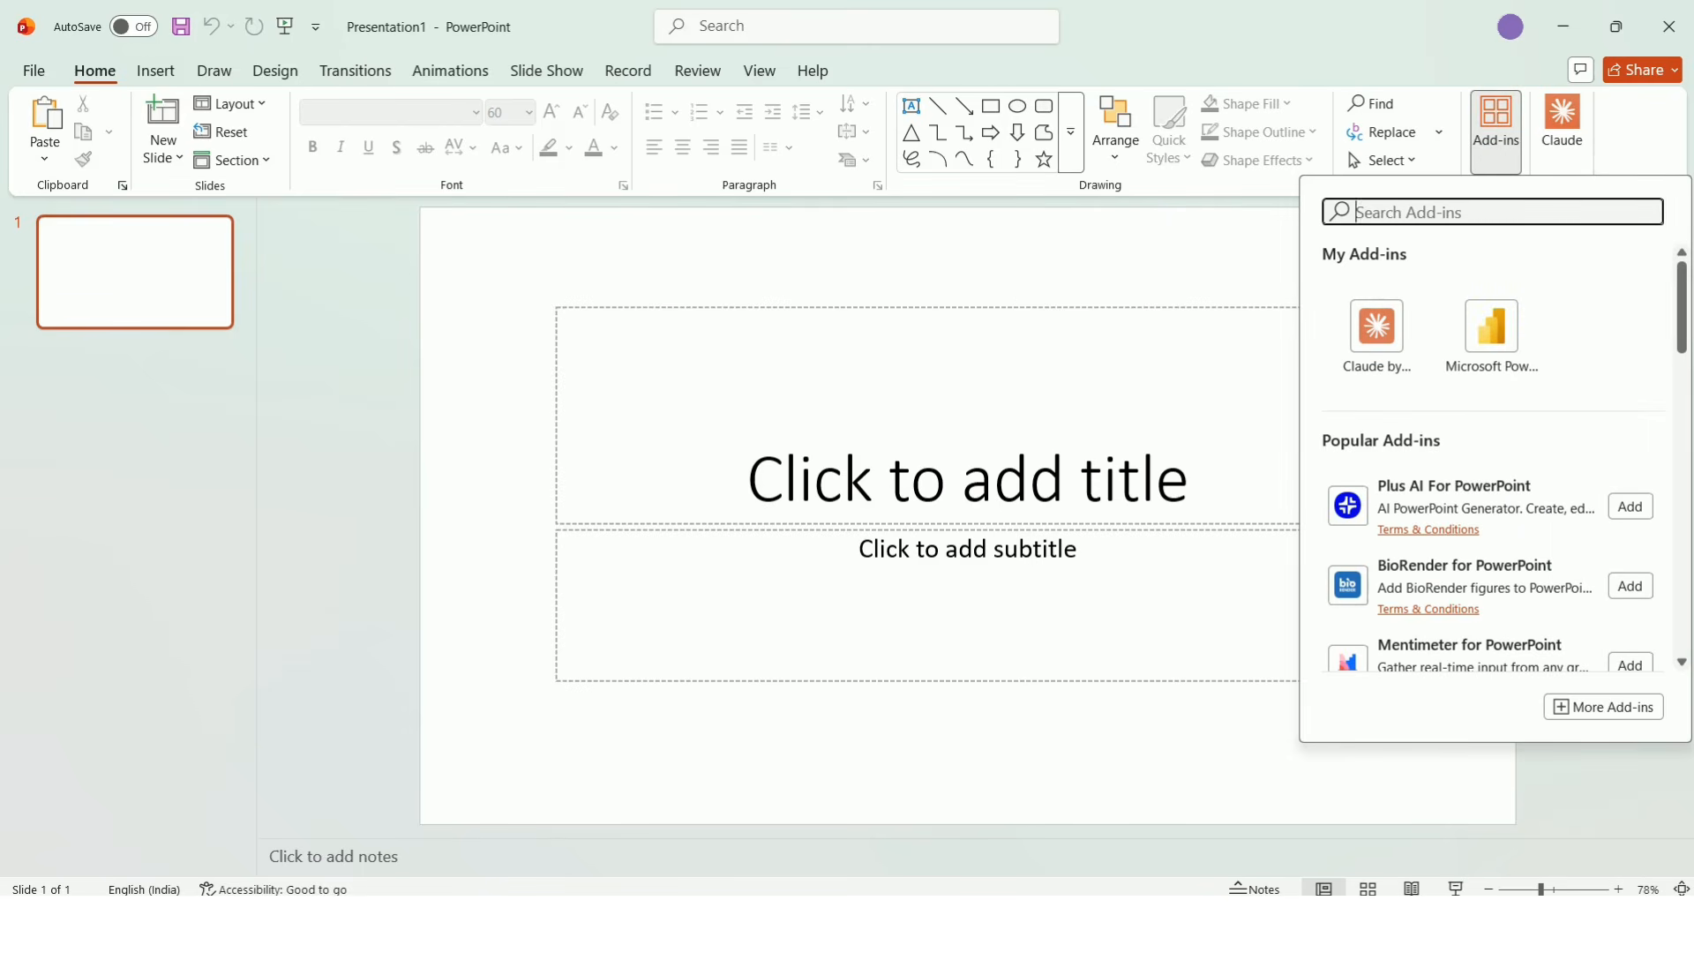
pyautogui.click(1355, 336)
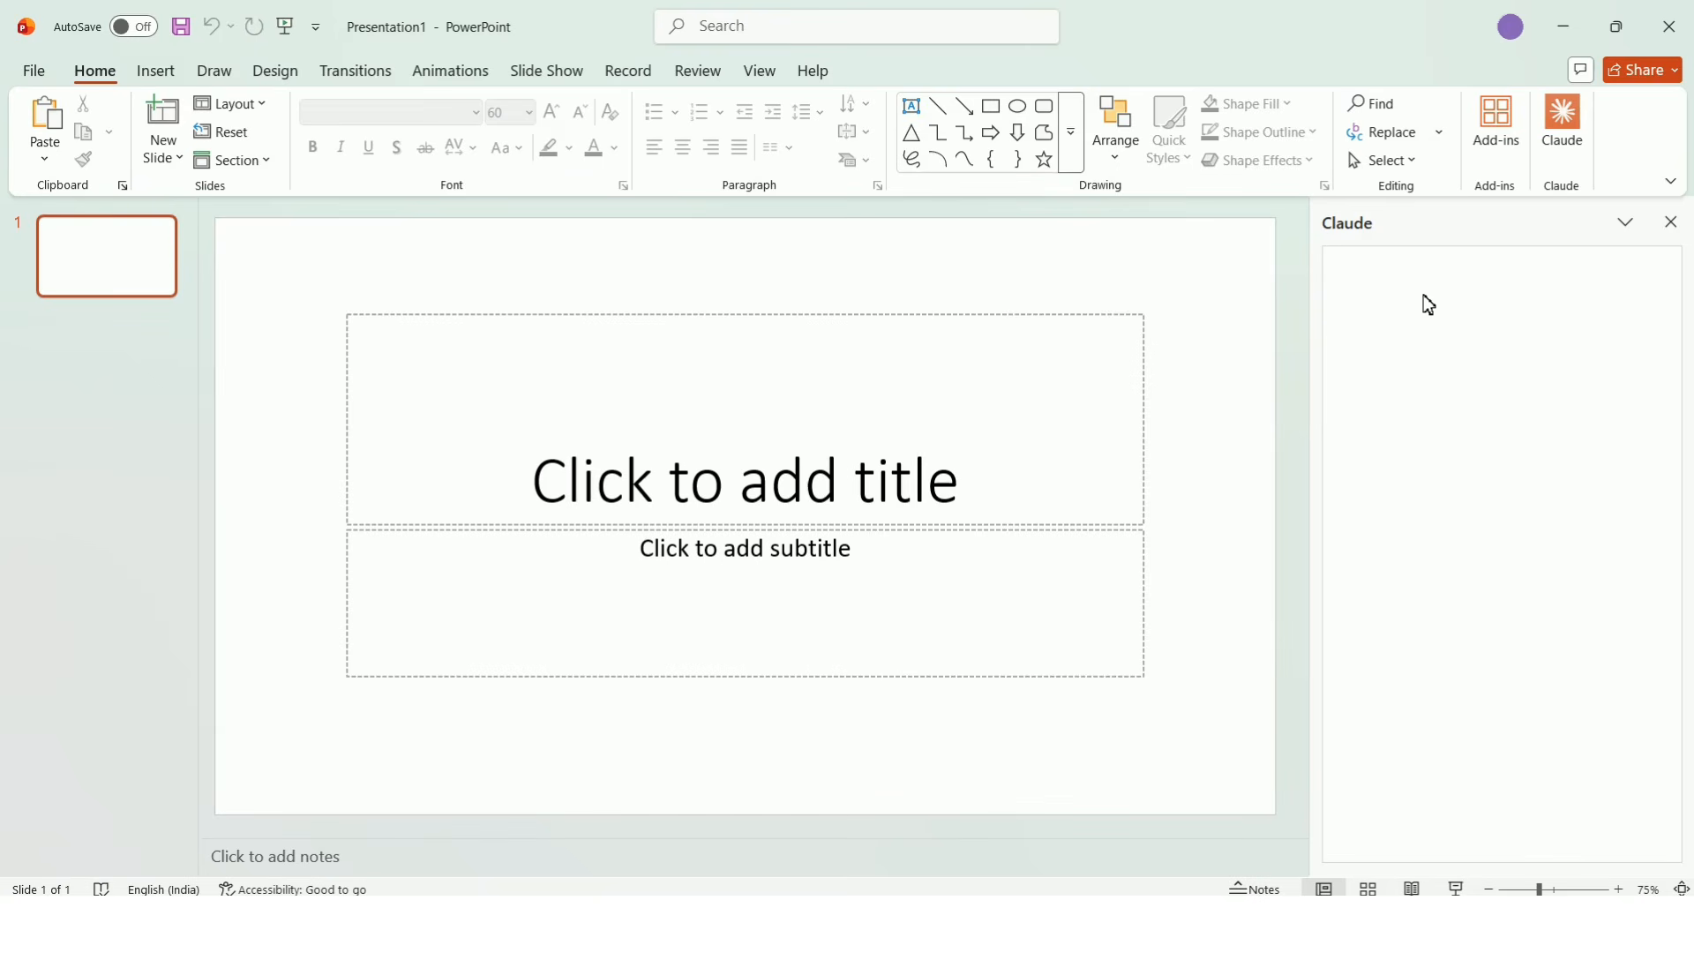
# Delete the title and subtitle placeholders from slide 1.
pyautogui.click(1033, 328)
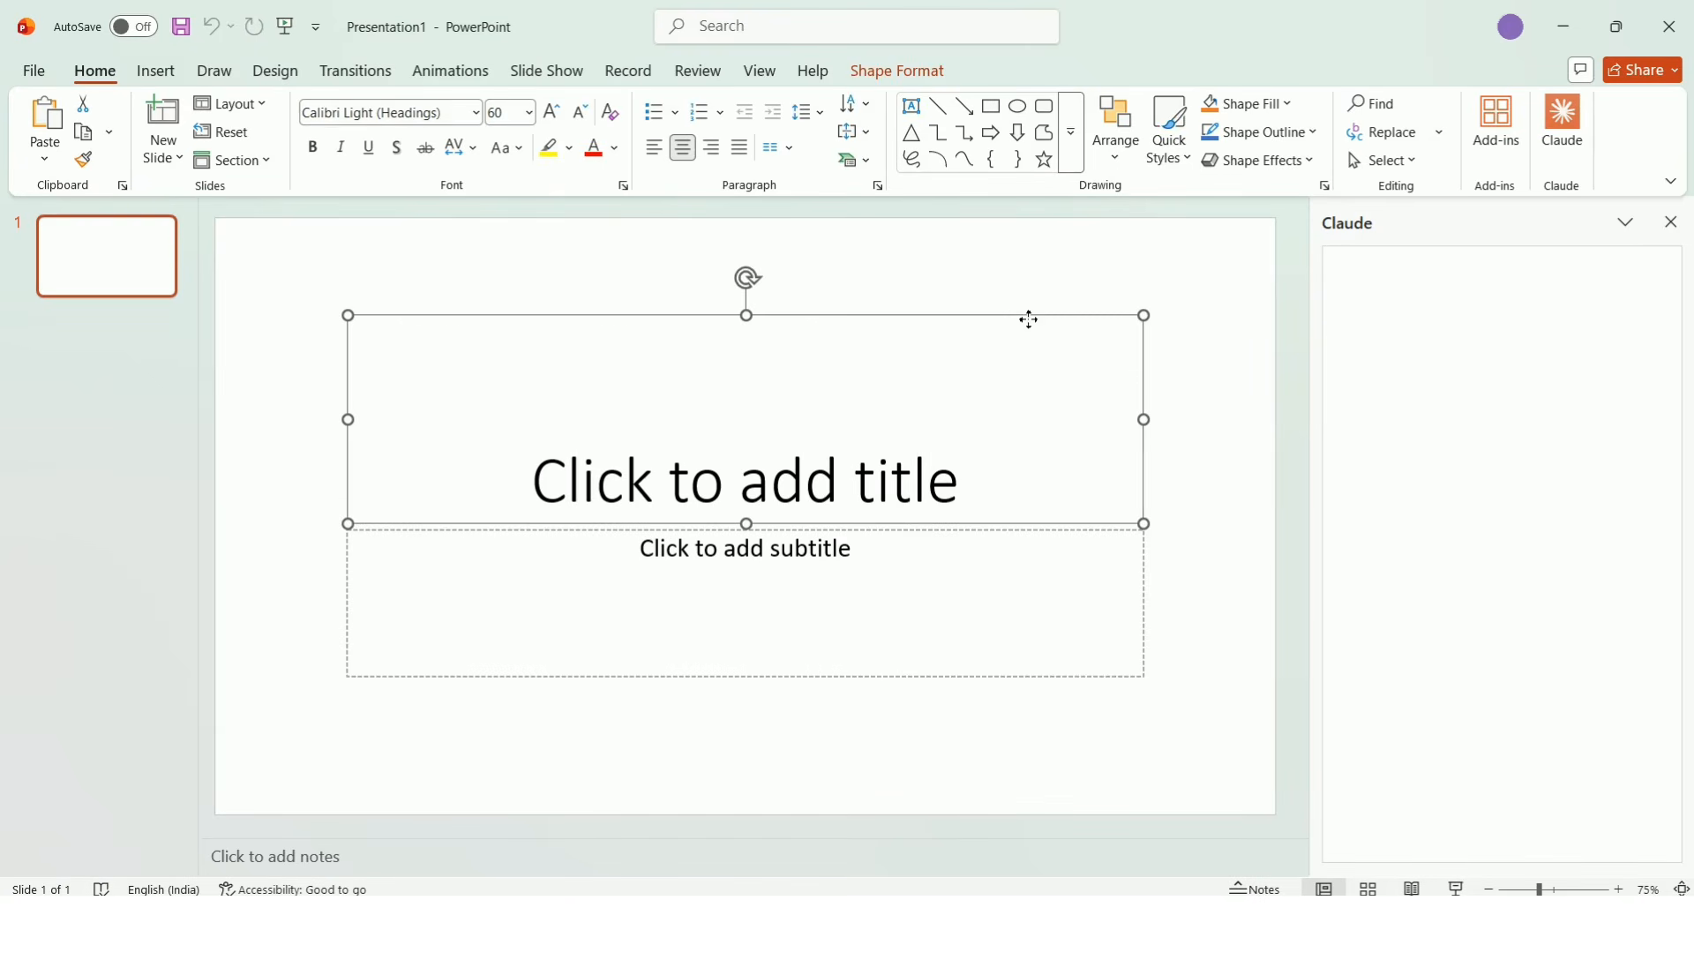
pyautogui.press('Delete')
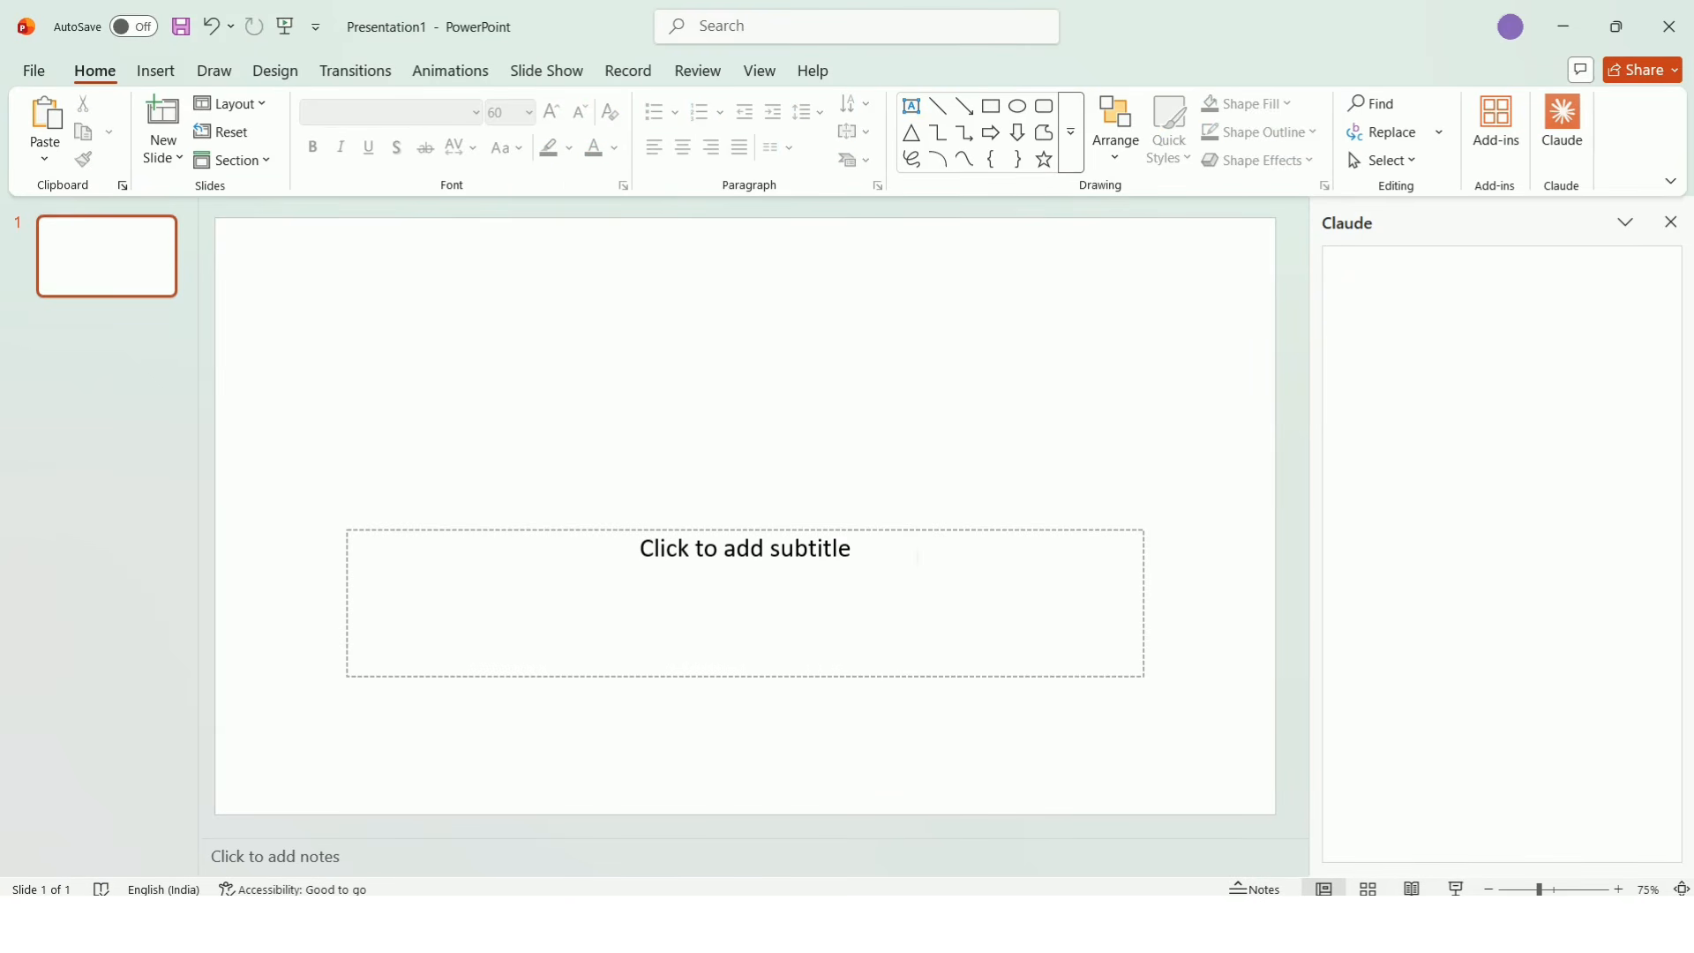
pyautogui.click(923, 540)
pyautogui.press('Delete')
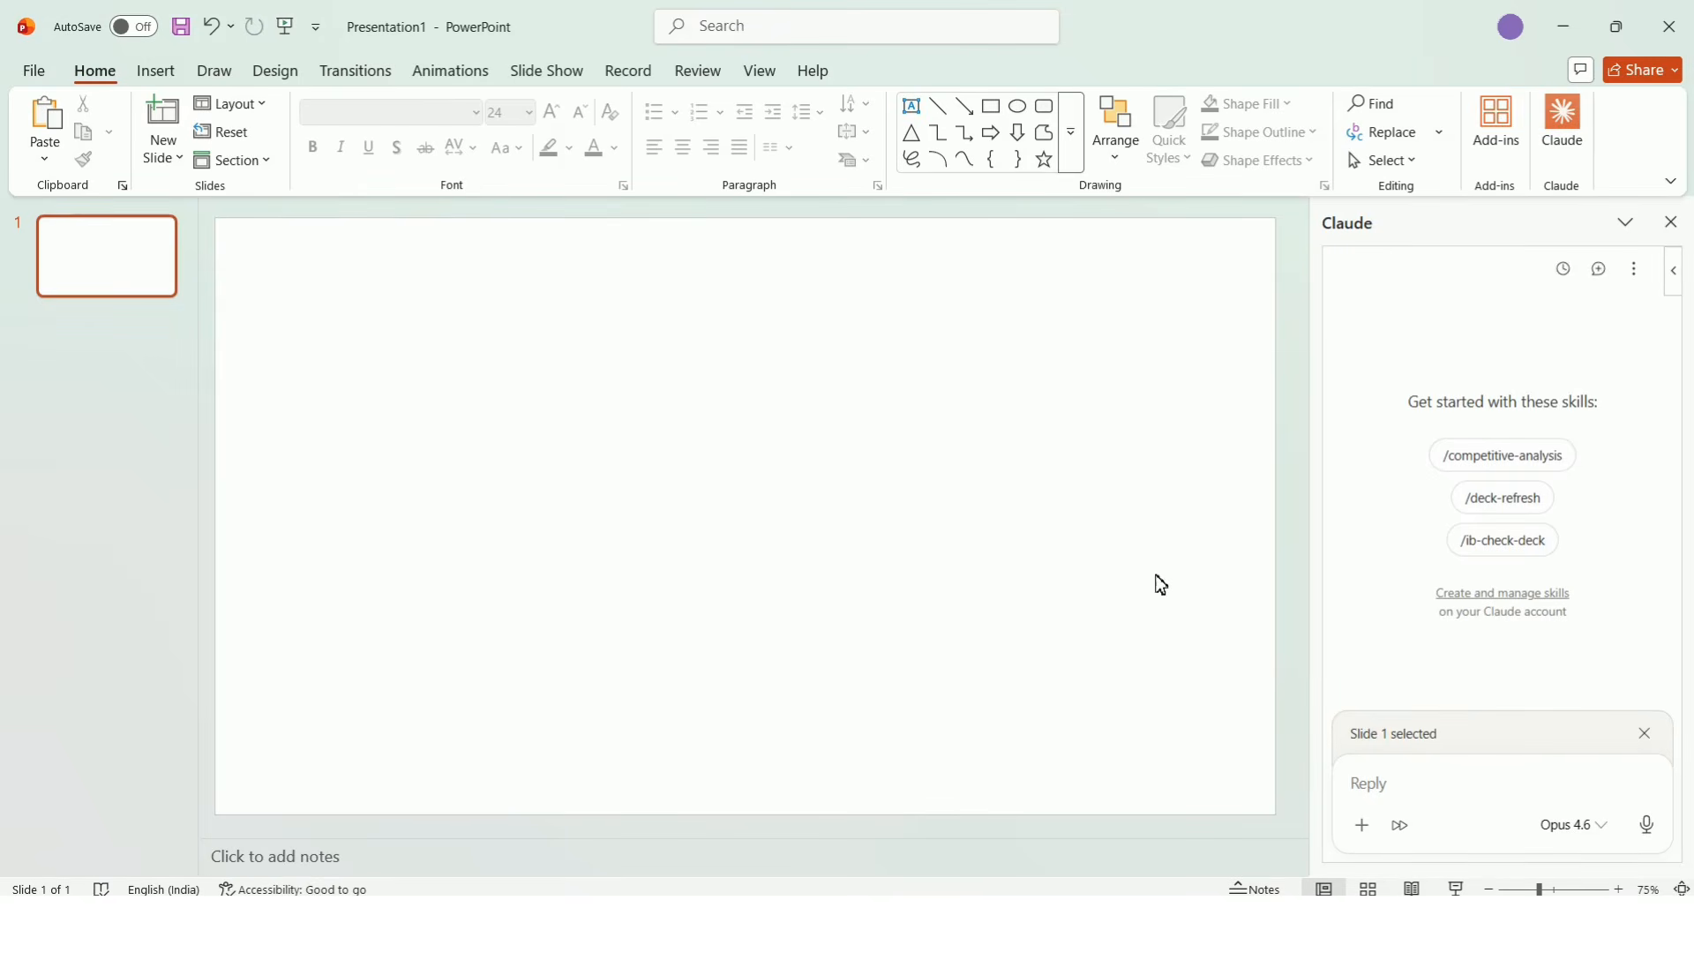
# Enter a Claude prompt requesting a 1920 x 1080px Power BI wireframe with colours #1F3864 and #C00000, Segoe UI, header, KPI cards, slicers, charts and footer.
pyautogui.write('You are a Power BI wireframe designer. Create wireframe for a Power BI report page with these specs: Canvas size: 1920 x 1080px Brand primary colour: #1F3864 Brand accent colour: #C00000 Font: Segoe UI Layout: - Full-width header: Logo left | Page title centre | Date slicer right - KPI strip below header: 4 cards — Total Revenue | Gross Margin % | Units Sold | Return Rate - Left slicer panel (280px wide): Year dropdown | Region tile | Category list - Main area (remaining width): Top 60%: Bar chart — Revenue by Product Category (YTD) Bottom left 50%: Line chart — Monthly Revenue Trend Bottom right 50%: Donut chart — Revenue by Channel - Footer: Last refresh date left | Data source label right For each element: - Use grey filled rectangles as visual placeholders - Label each rectangle with: Visual Type | DAX Measure Name - Apply brand colours to header and card accent borders - Output clean SVG code only. No explanations.')
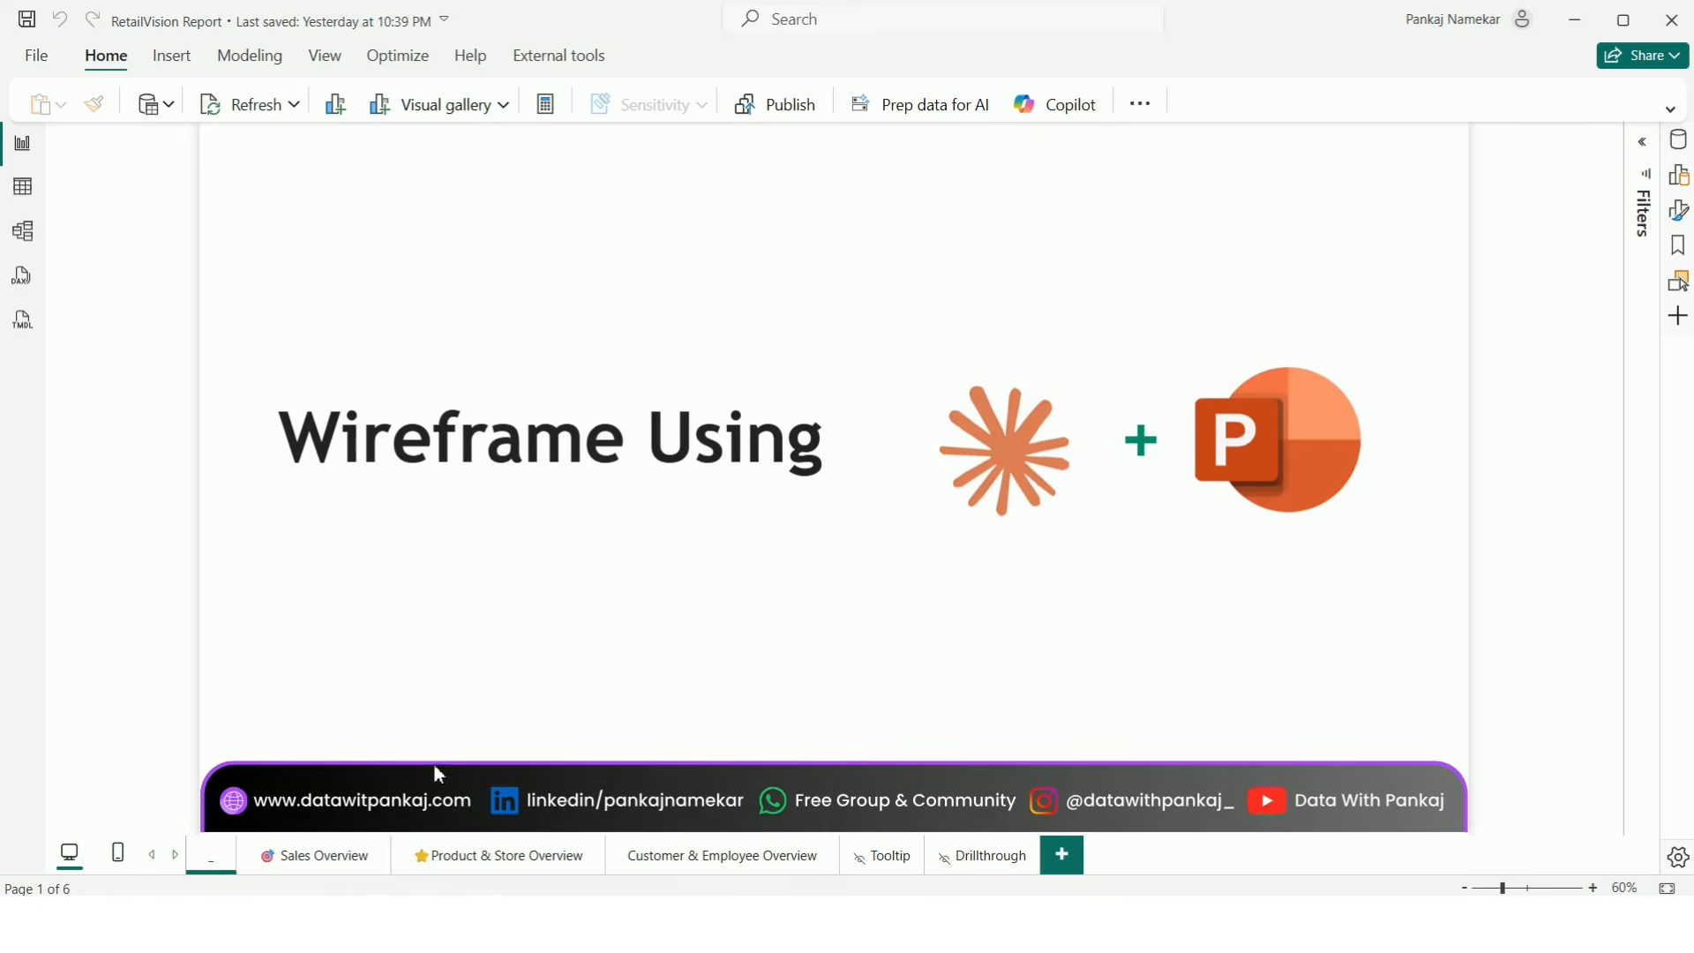
# Review the Sales Overview page in Power BI Desktop, and the canvas size and layout specifications of the Claude prompt in PowerPoint.
pyautogui.click(303, 872)
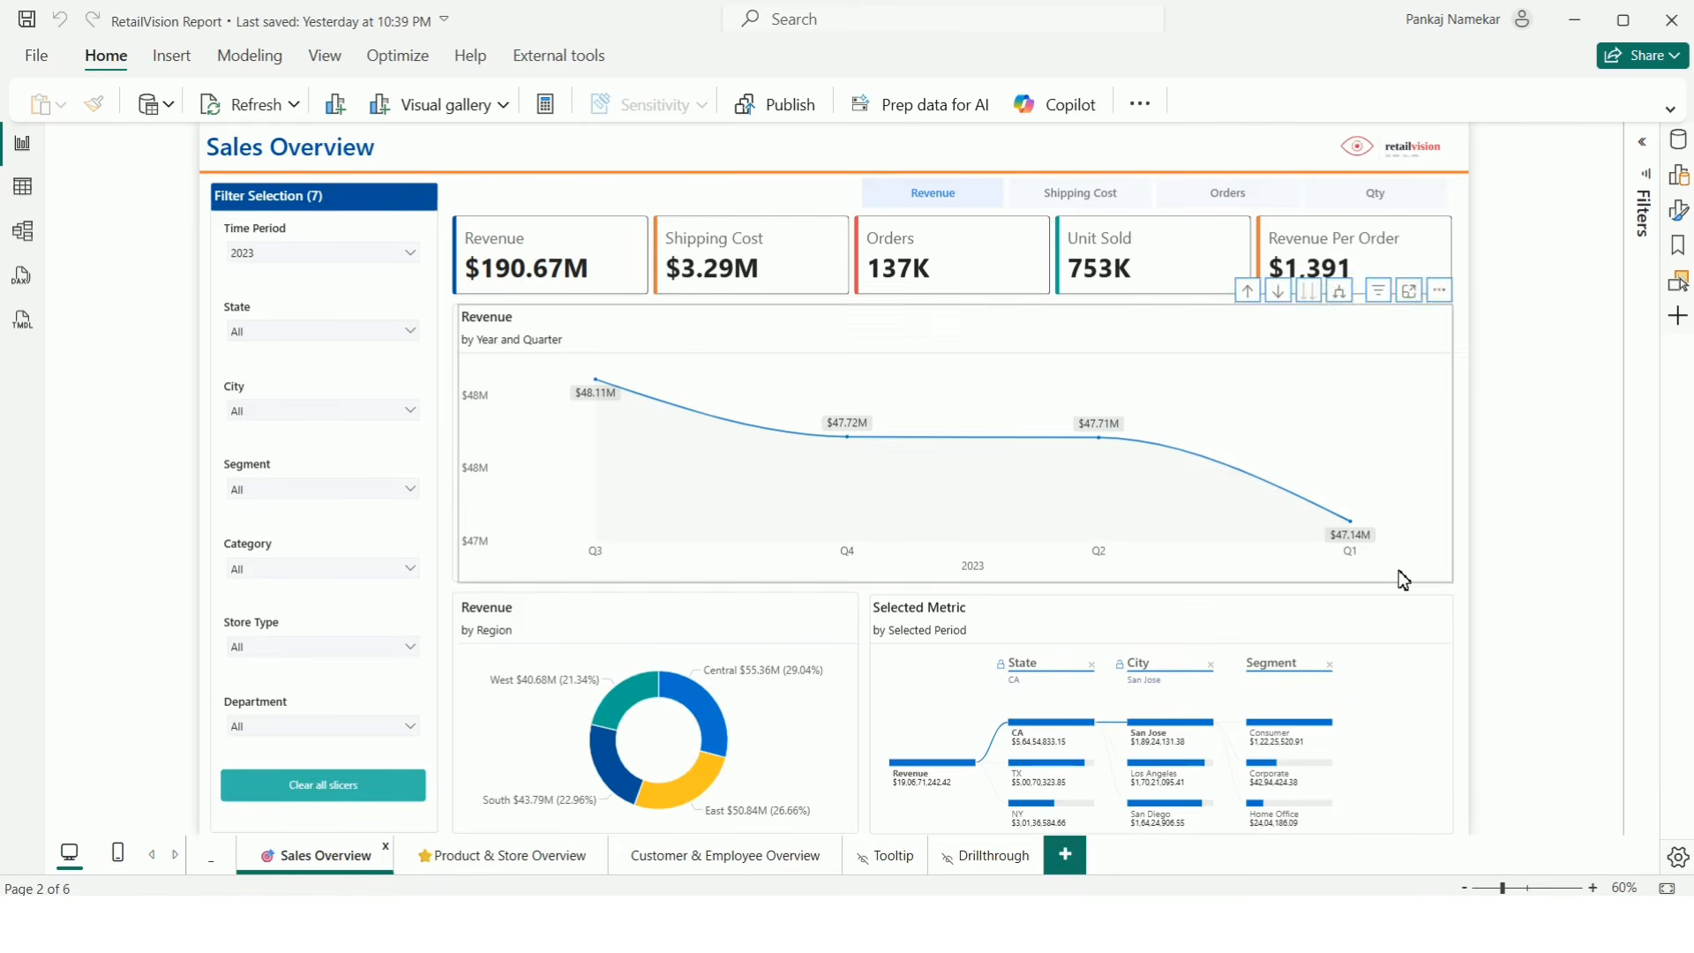
pyautogui.click(1235, 923)
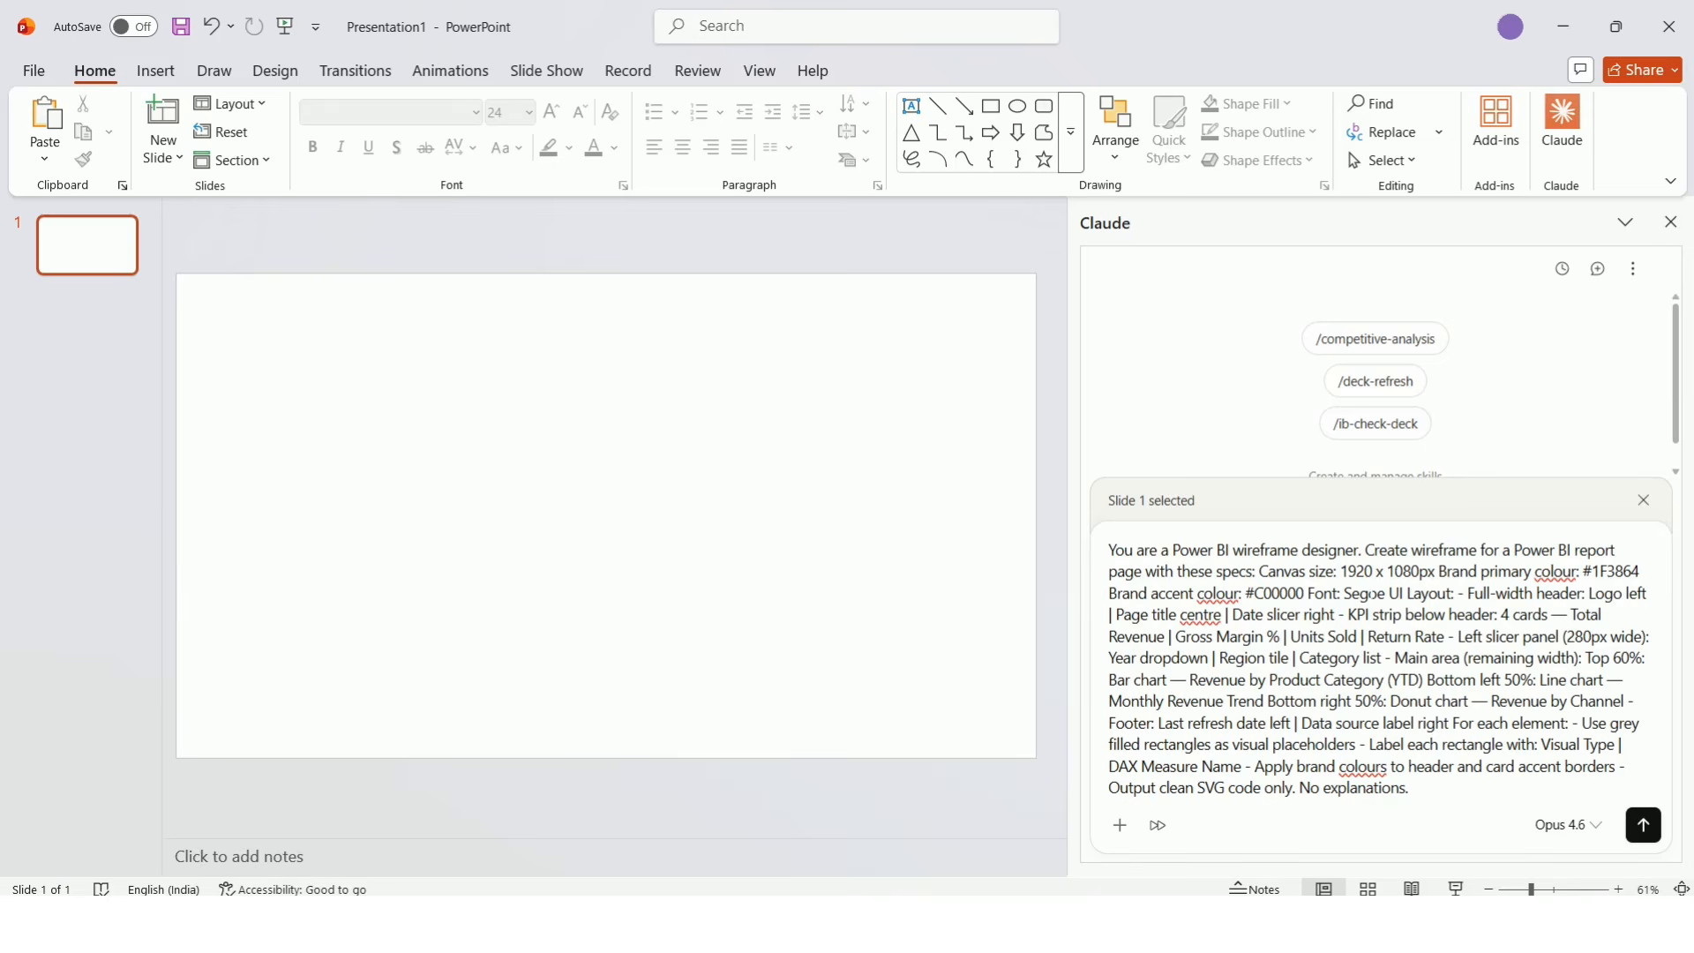
pyautogui.moveTo(1341, 571); pyautogui.dragTo(1427, 571)
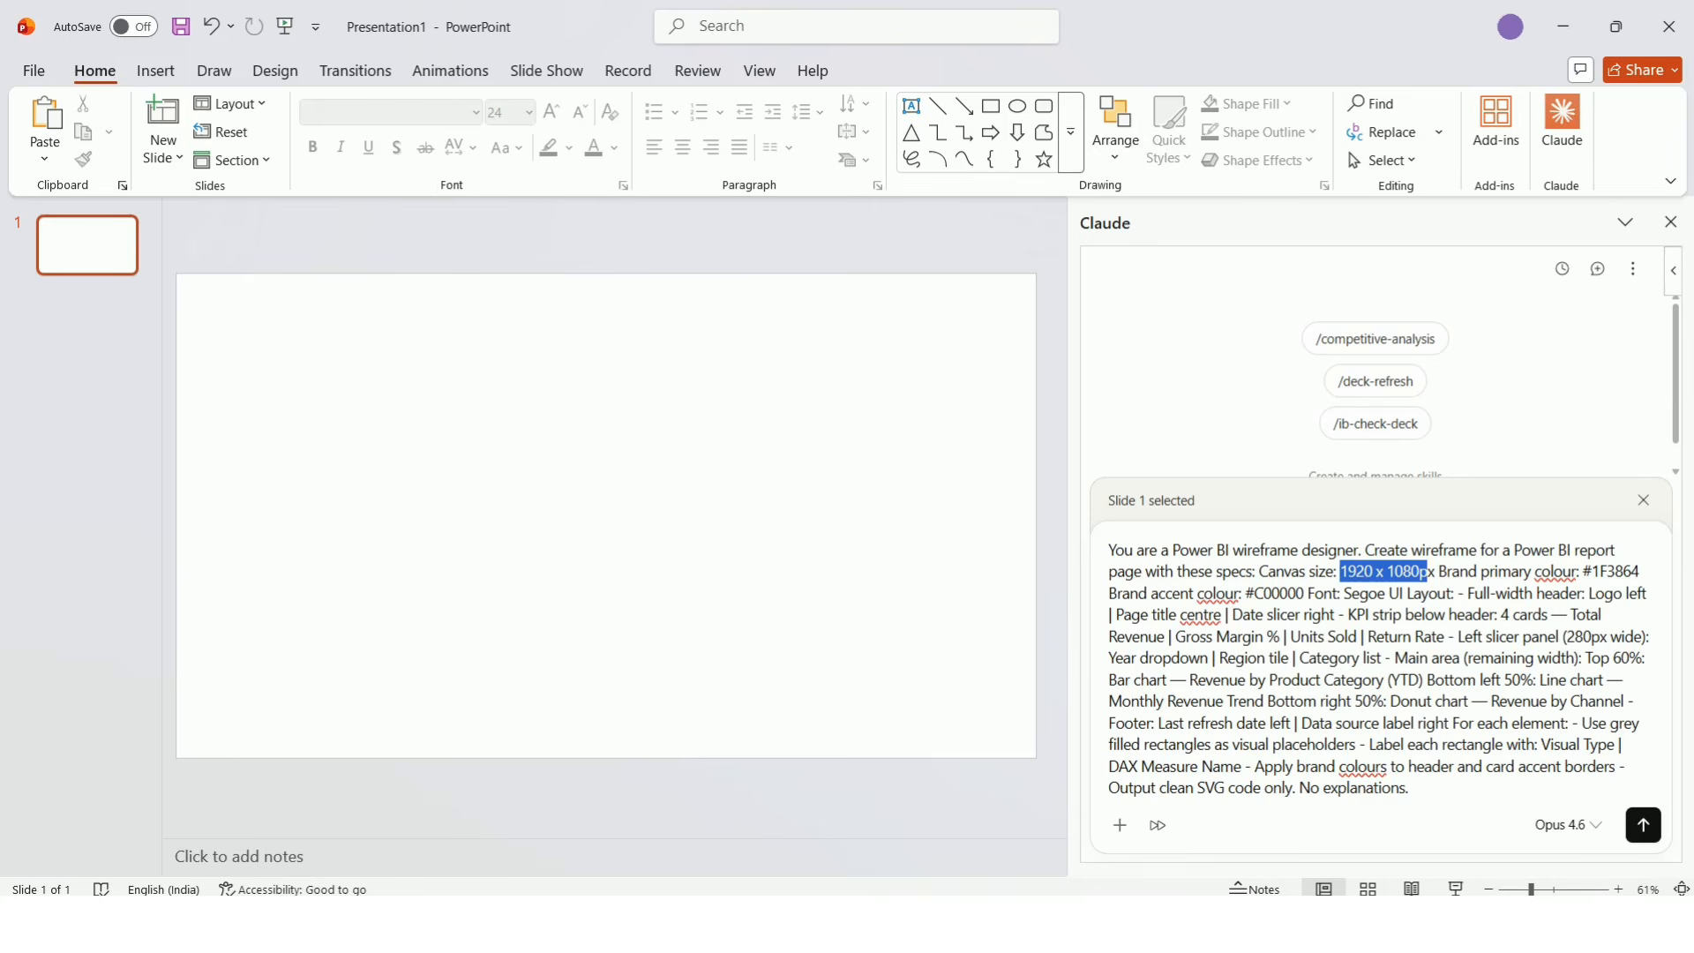
pyautogui.moveTo(1187, 679); pyautogui.dragTo(1410, 787)
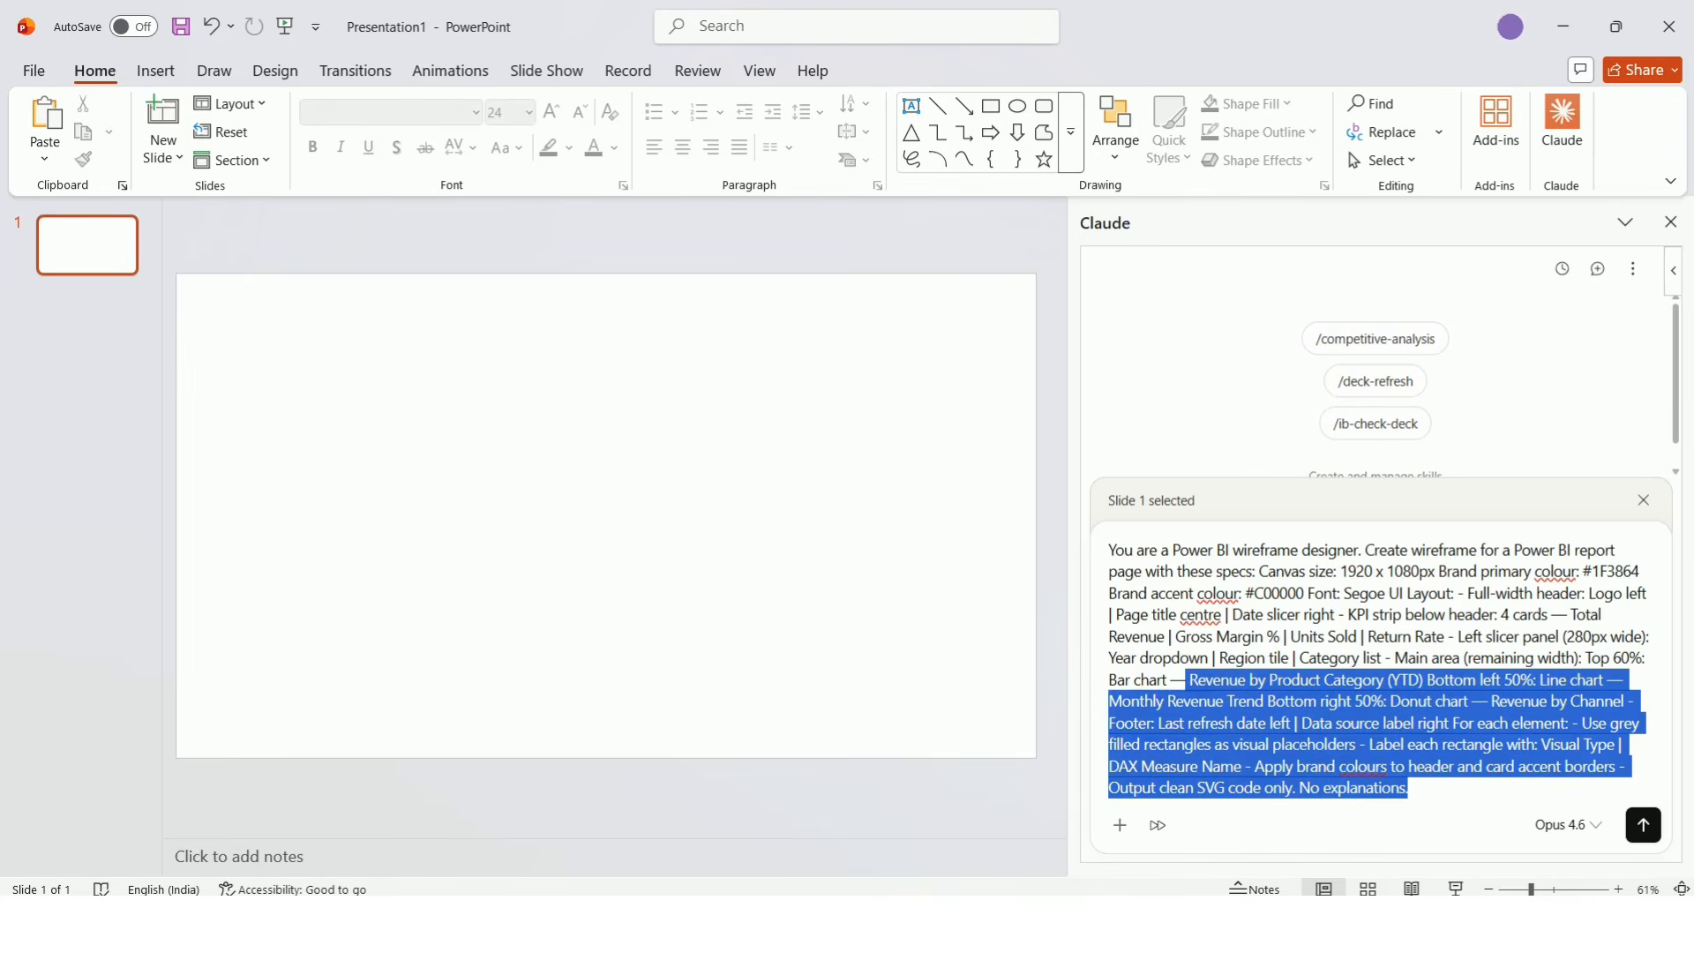
pyautogui.click(1350, 615)
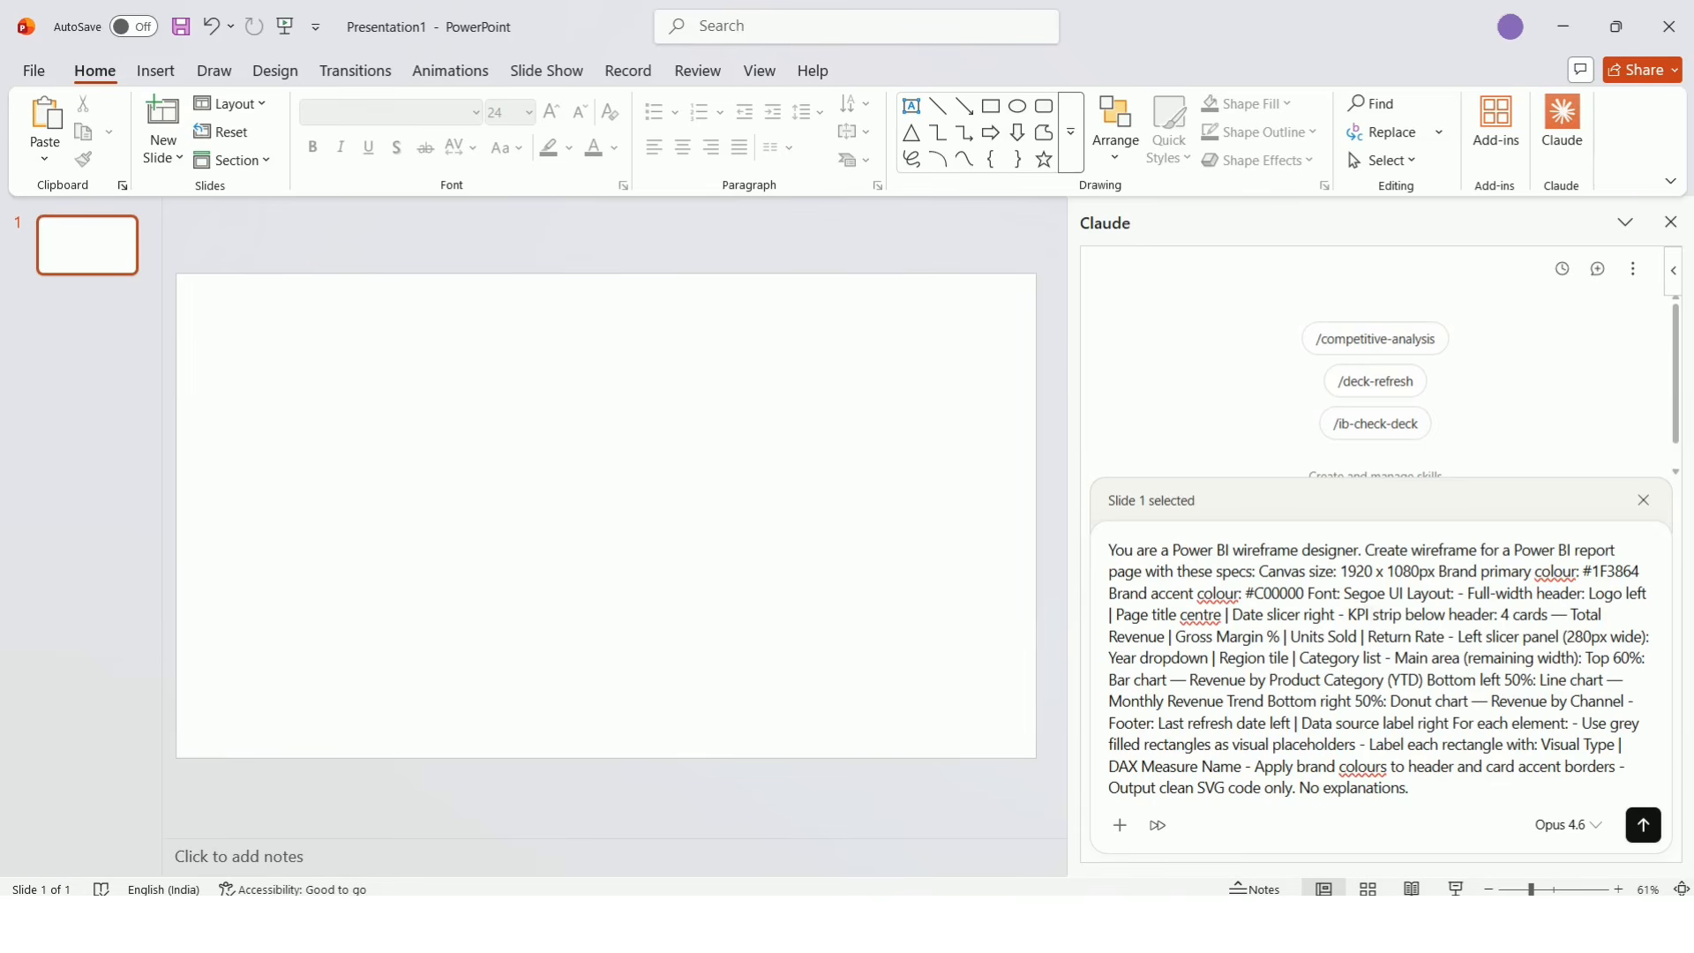
# Open the file selection for attaching a document to the Claude prompt.
pyautogui.click(1119, 828)
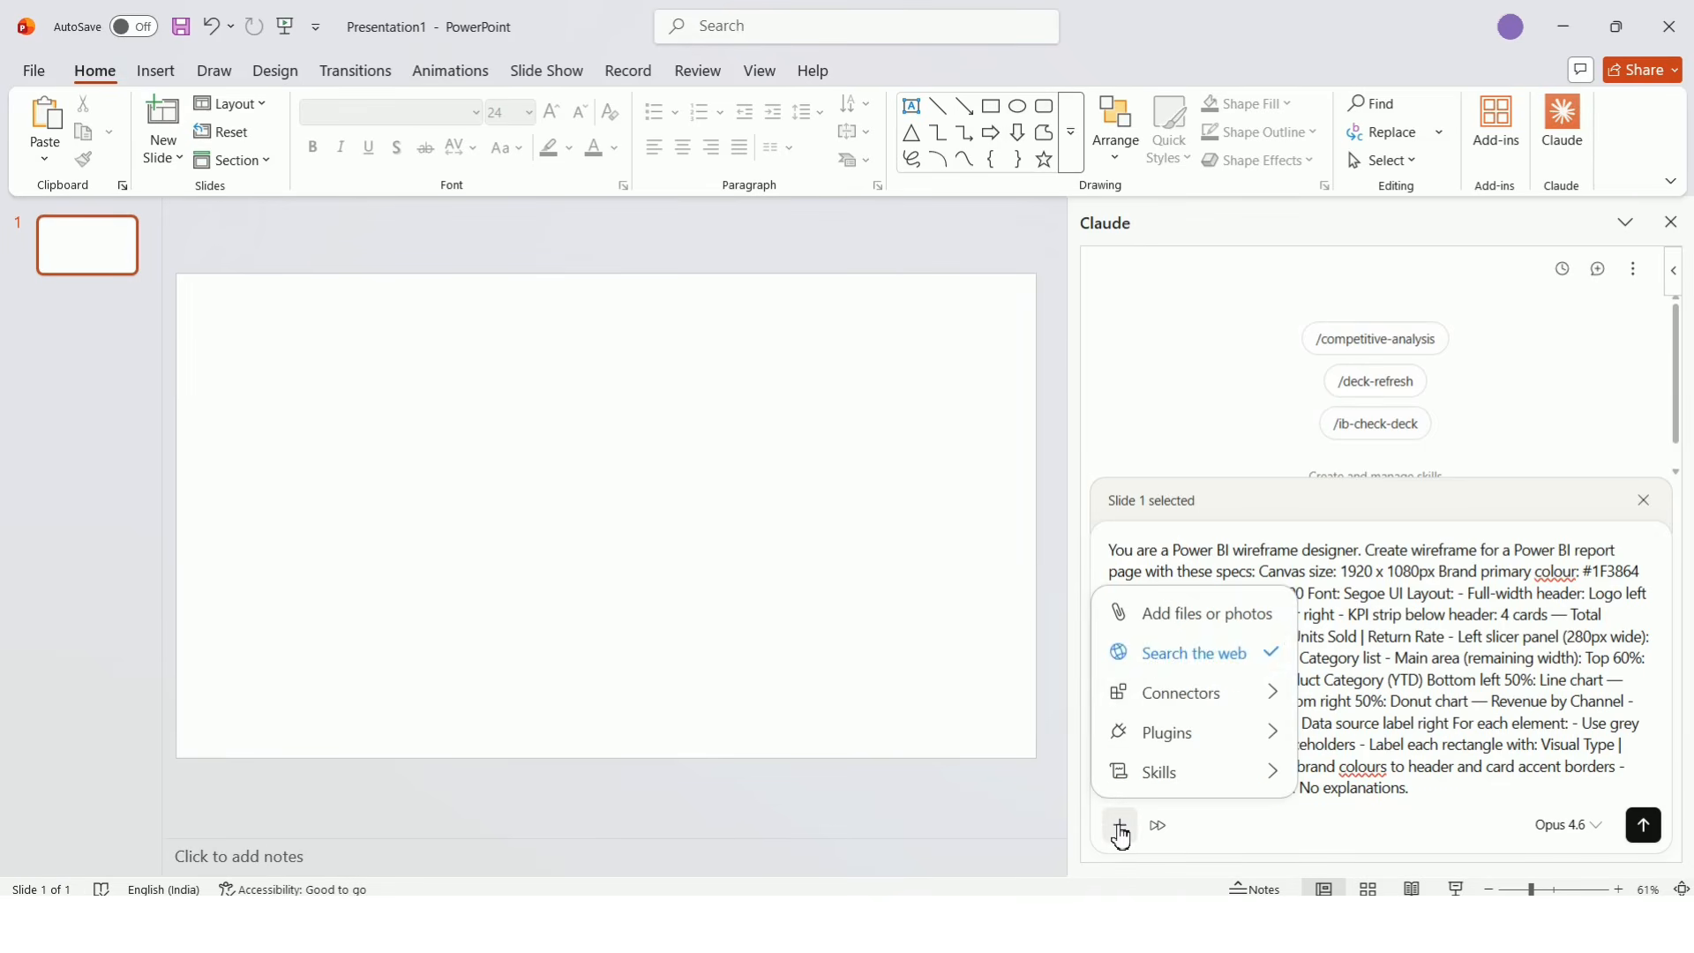
pyautogui.click(1196, 615)
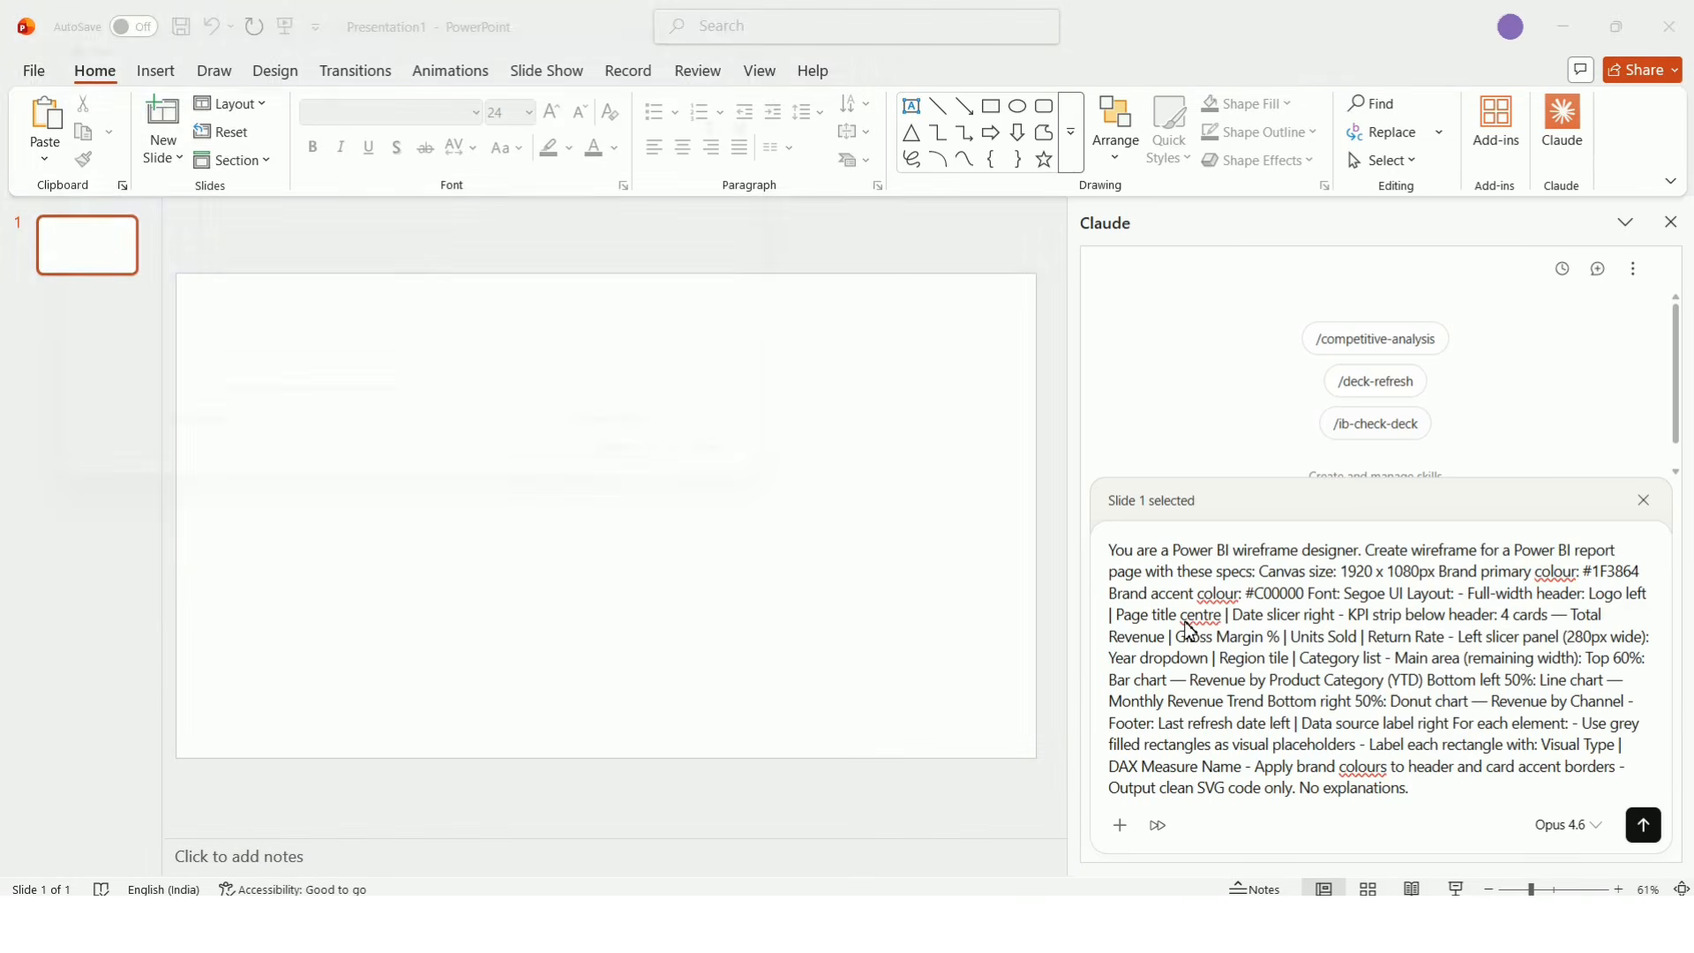
# Open the RetailVision_BI_Developer_Guidelines presentation from the Part_13 folder and enable editing.
pyautogui.scroll(-3, 243, 287)
pyautogui.scroll(-3, 137, 329)
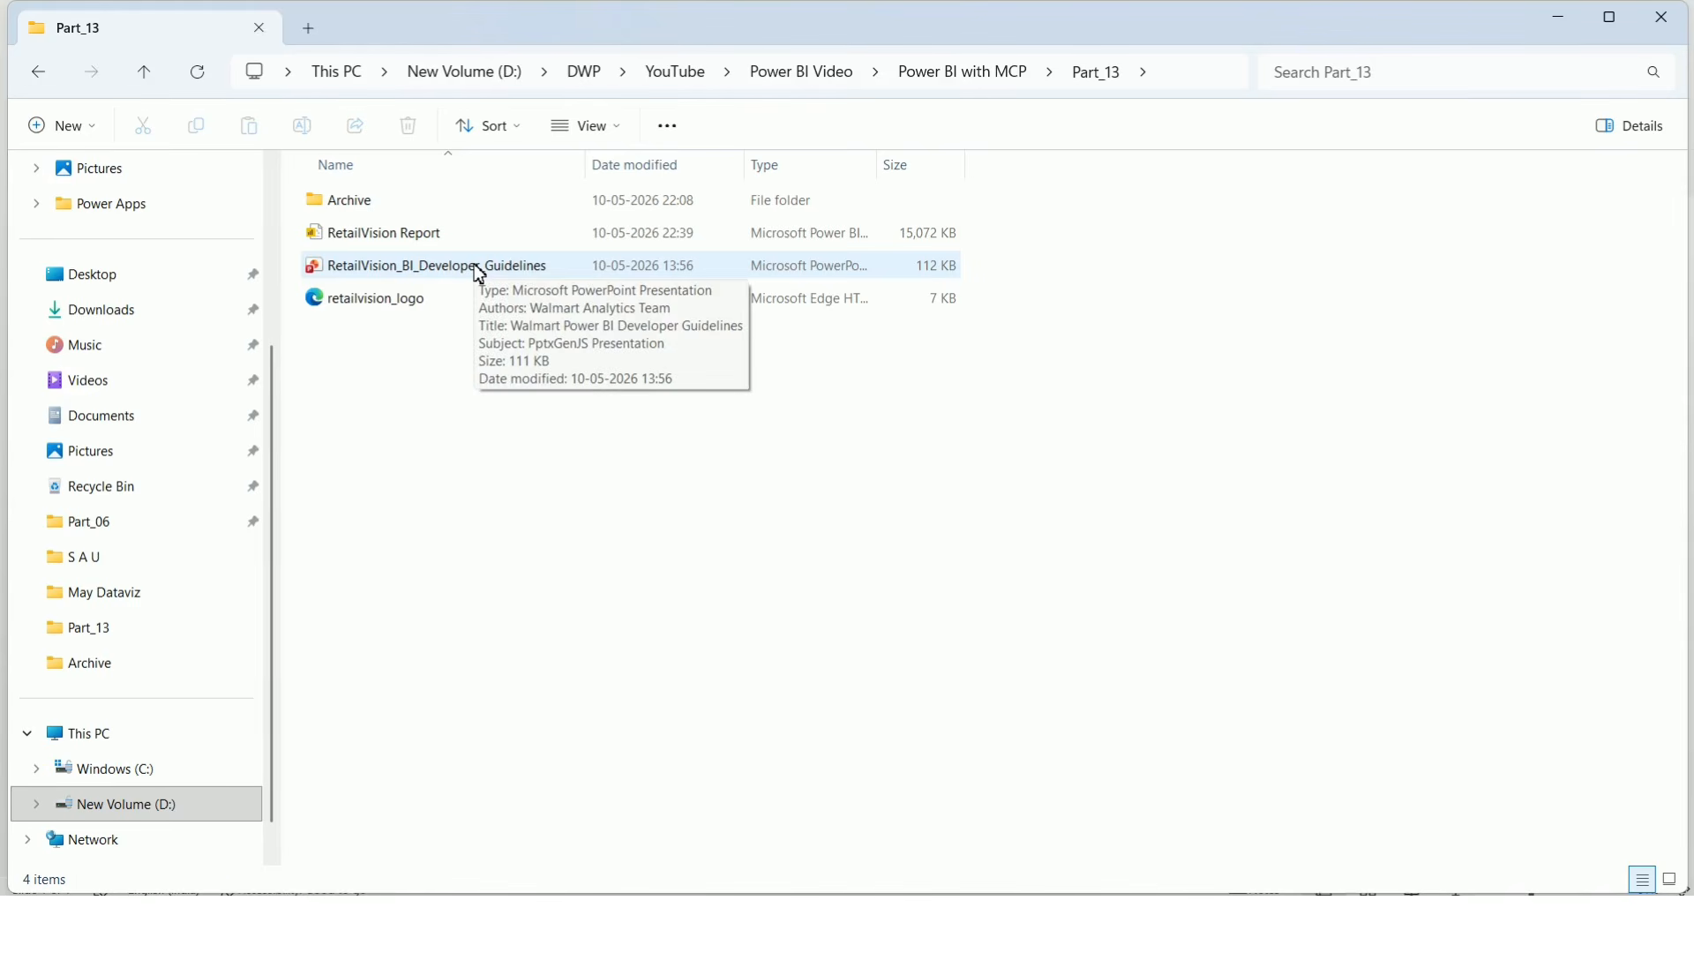
pyautogui.doubleClick(476, 266)
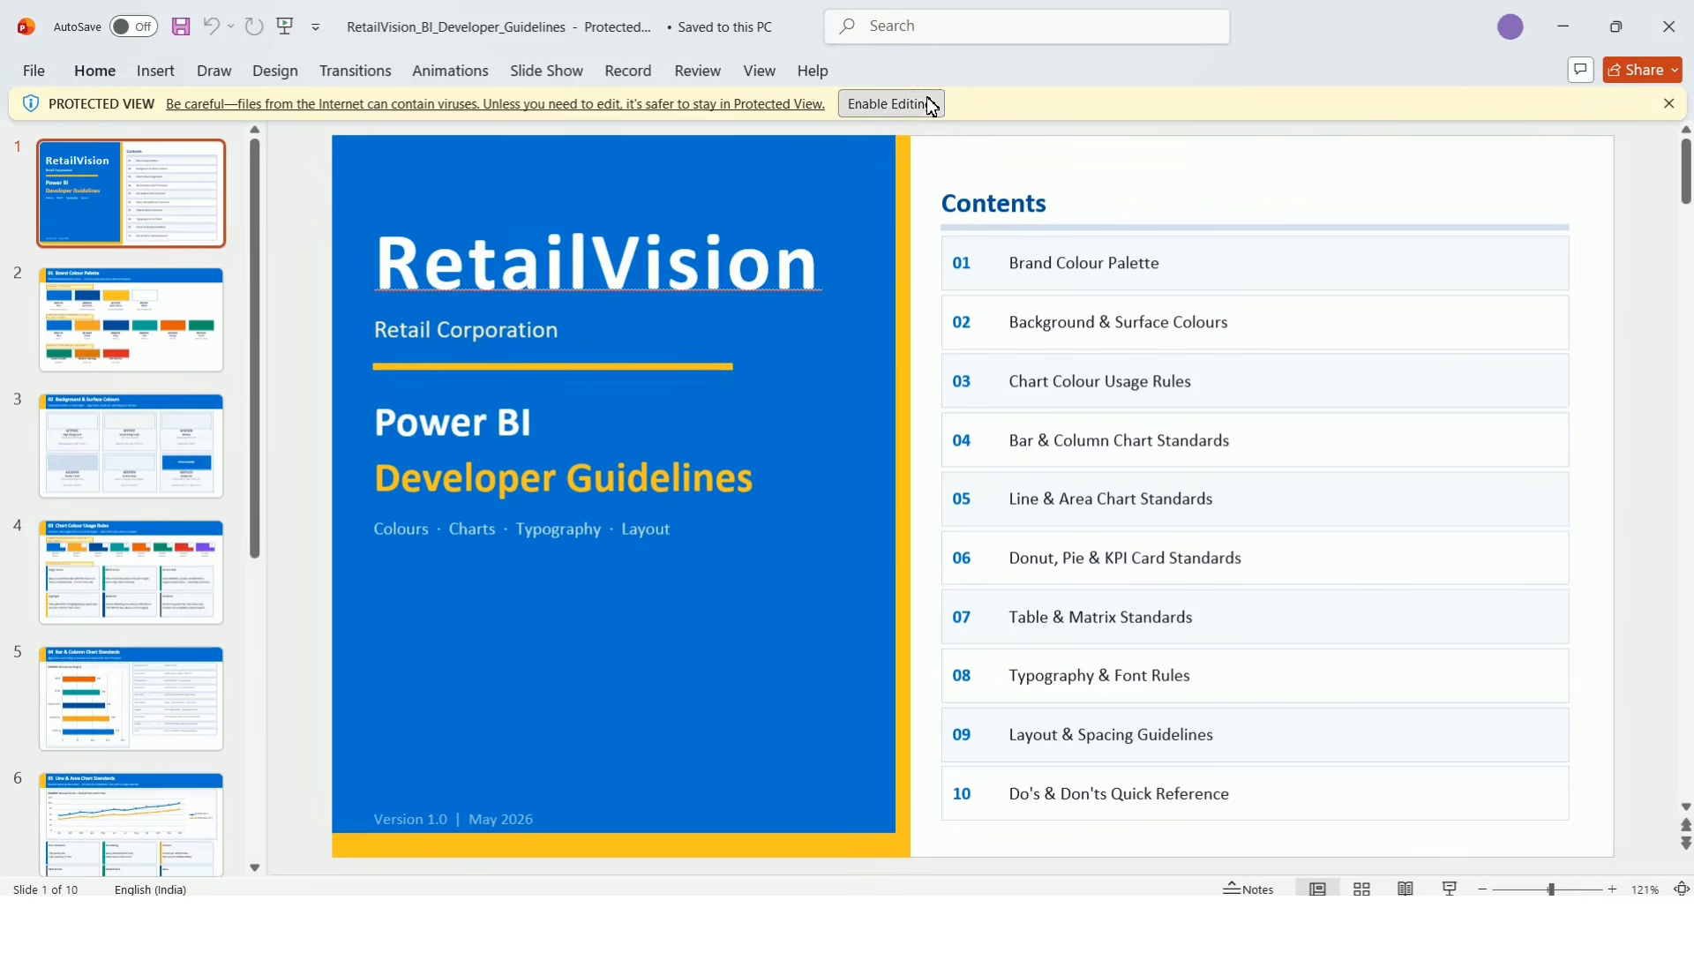
pyautogui.click(931, 105)
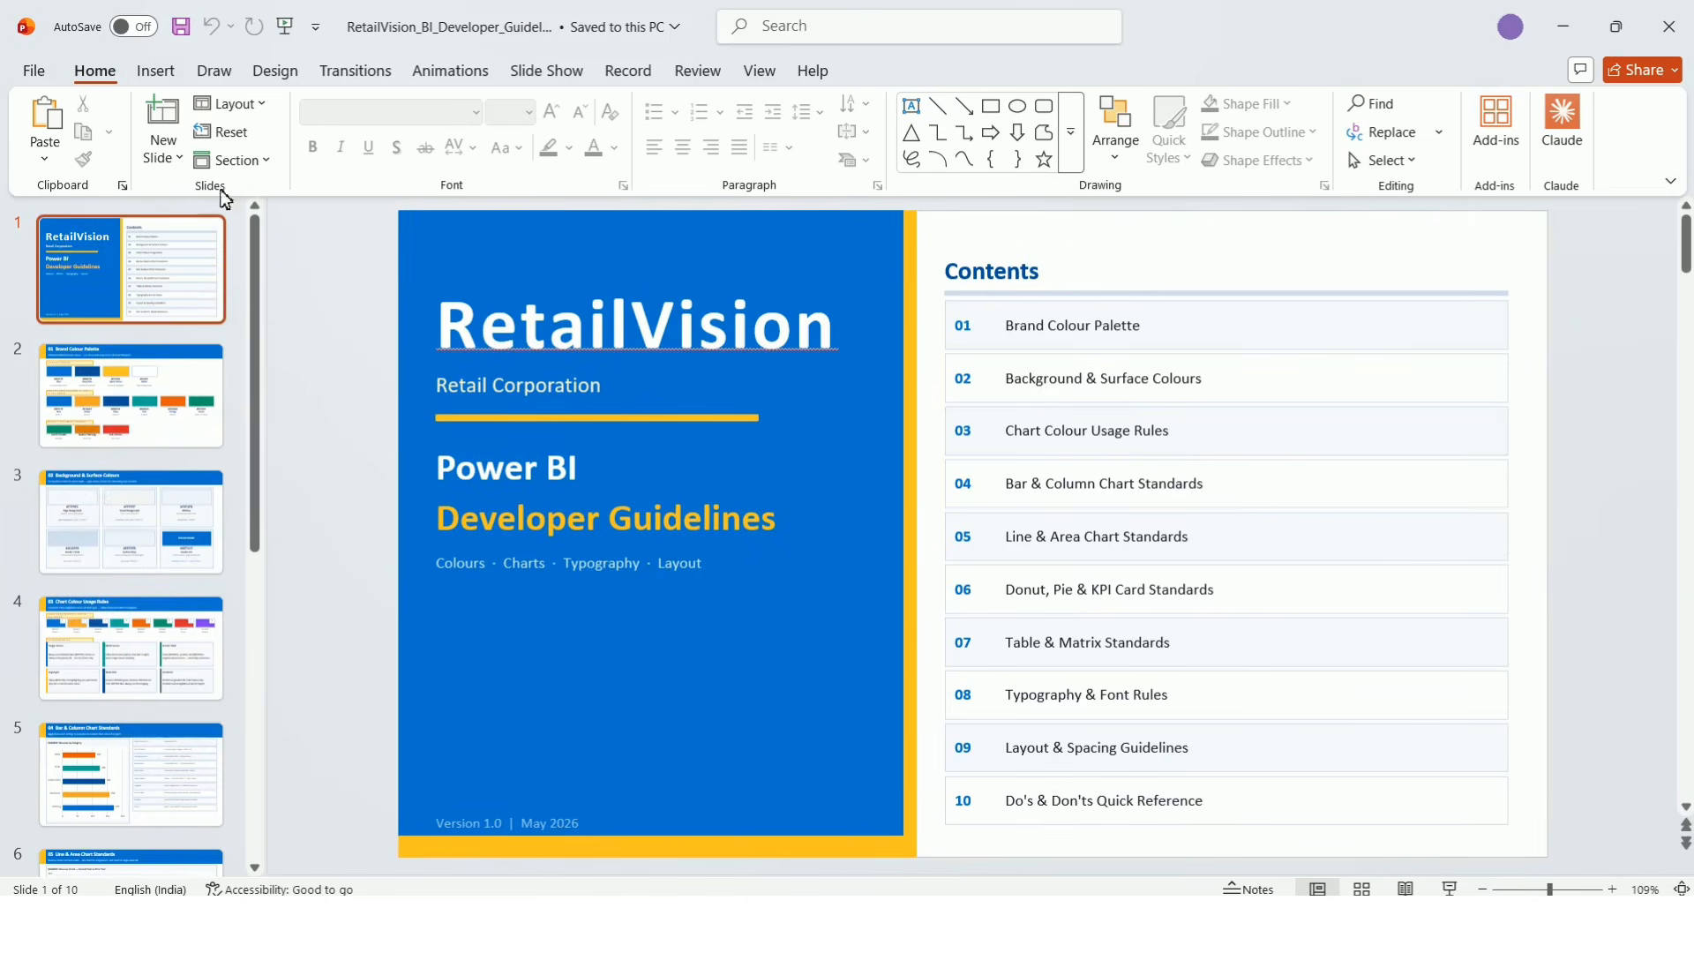
# Examine the guideline slides on the brand colour palette, background and surface colours, and chart colour usage rules.
pyautogui.click(135, 408)
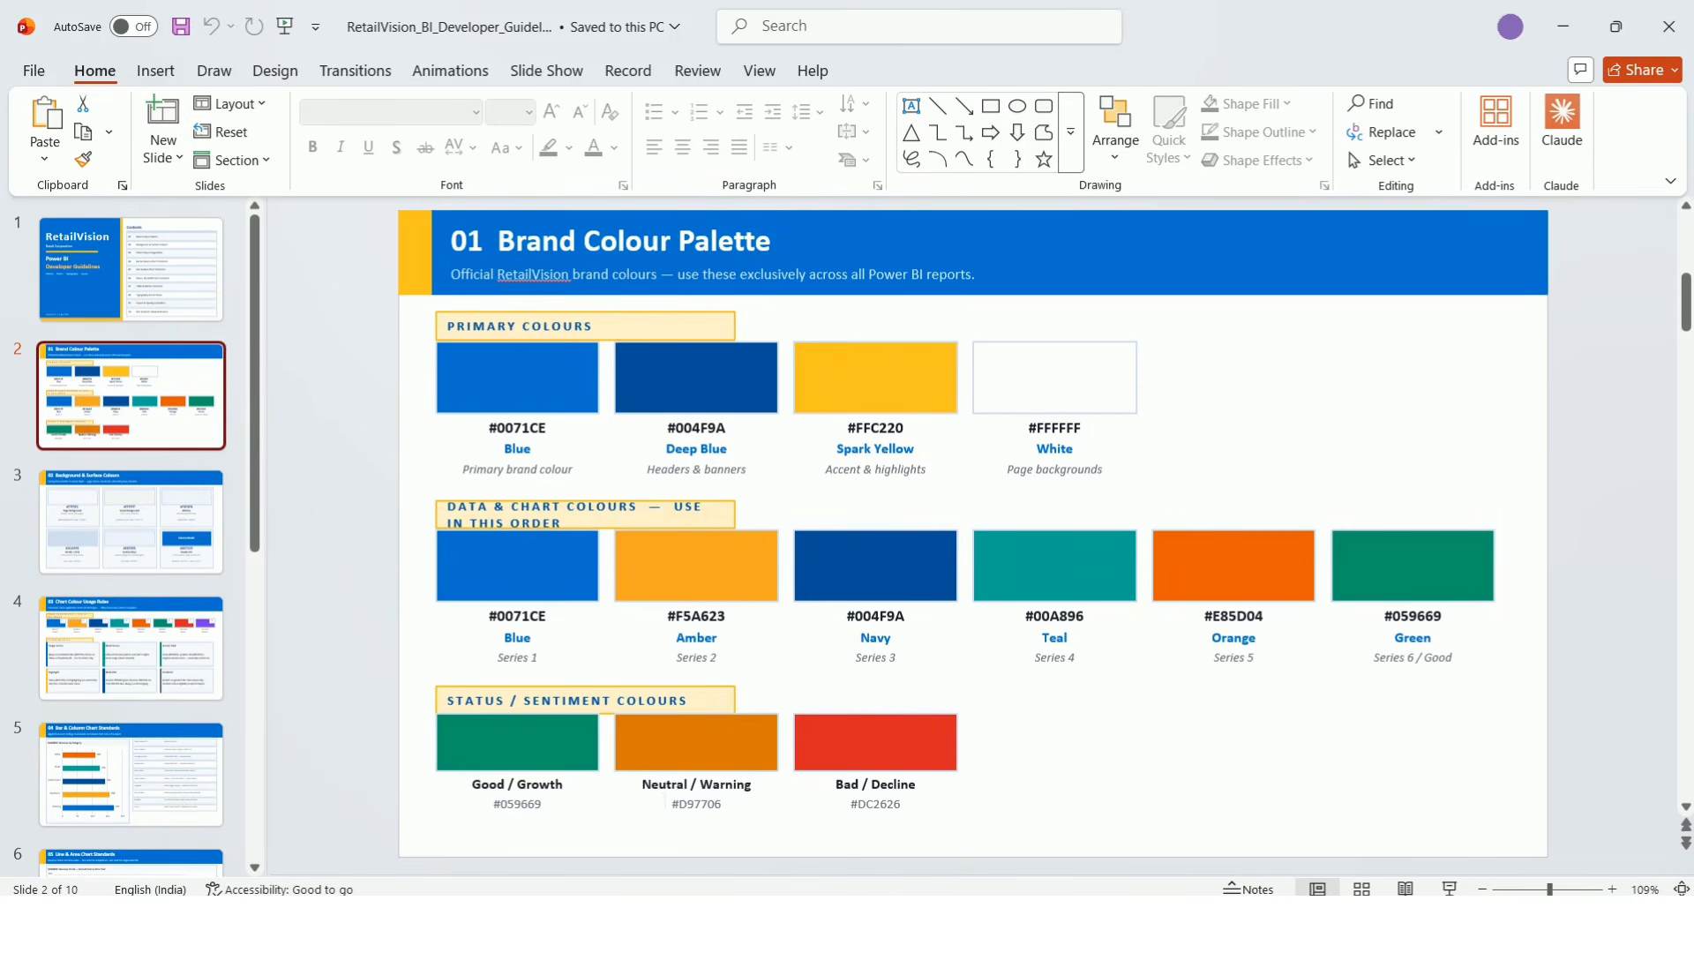
pyautogui.click(132, 528)
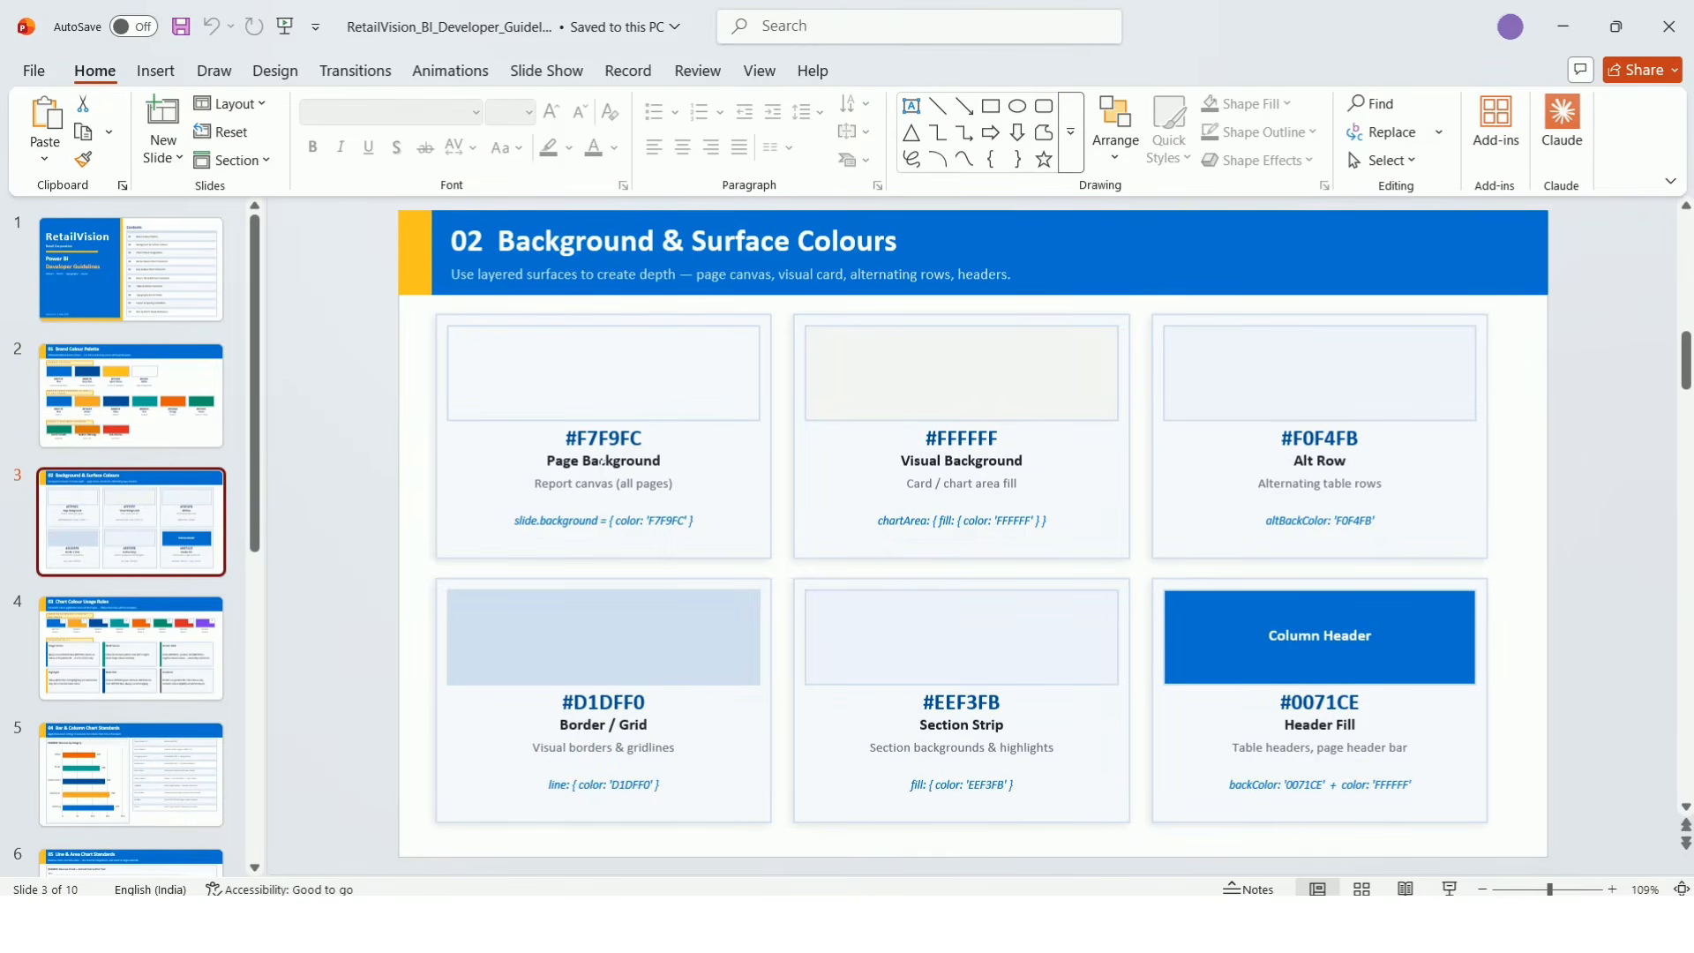
pyautogui.click(109, 688)
pyautogui.scroll(-1, 110, 688)
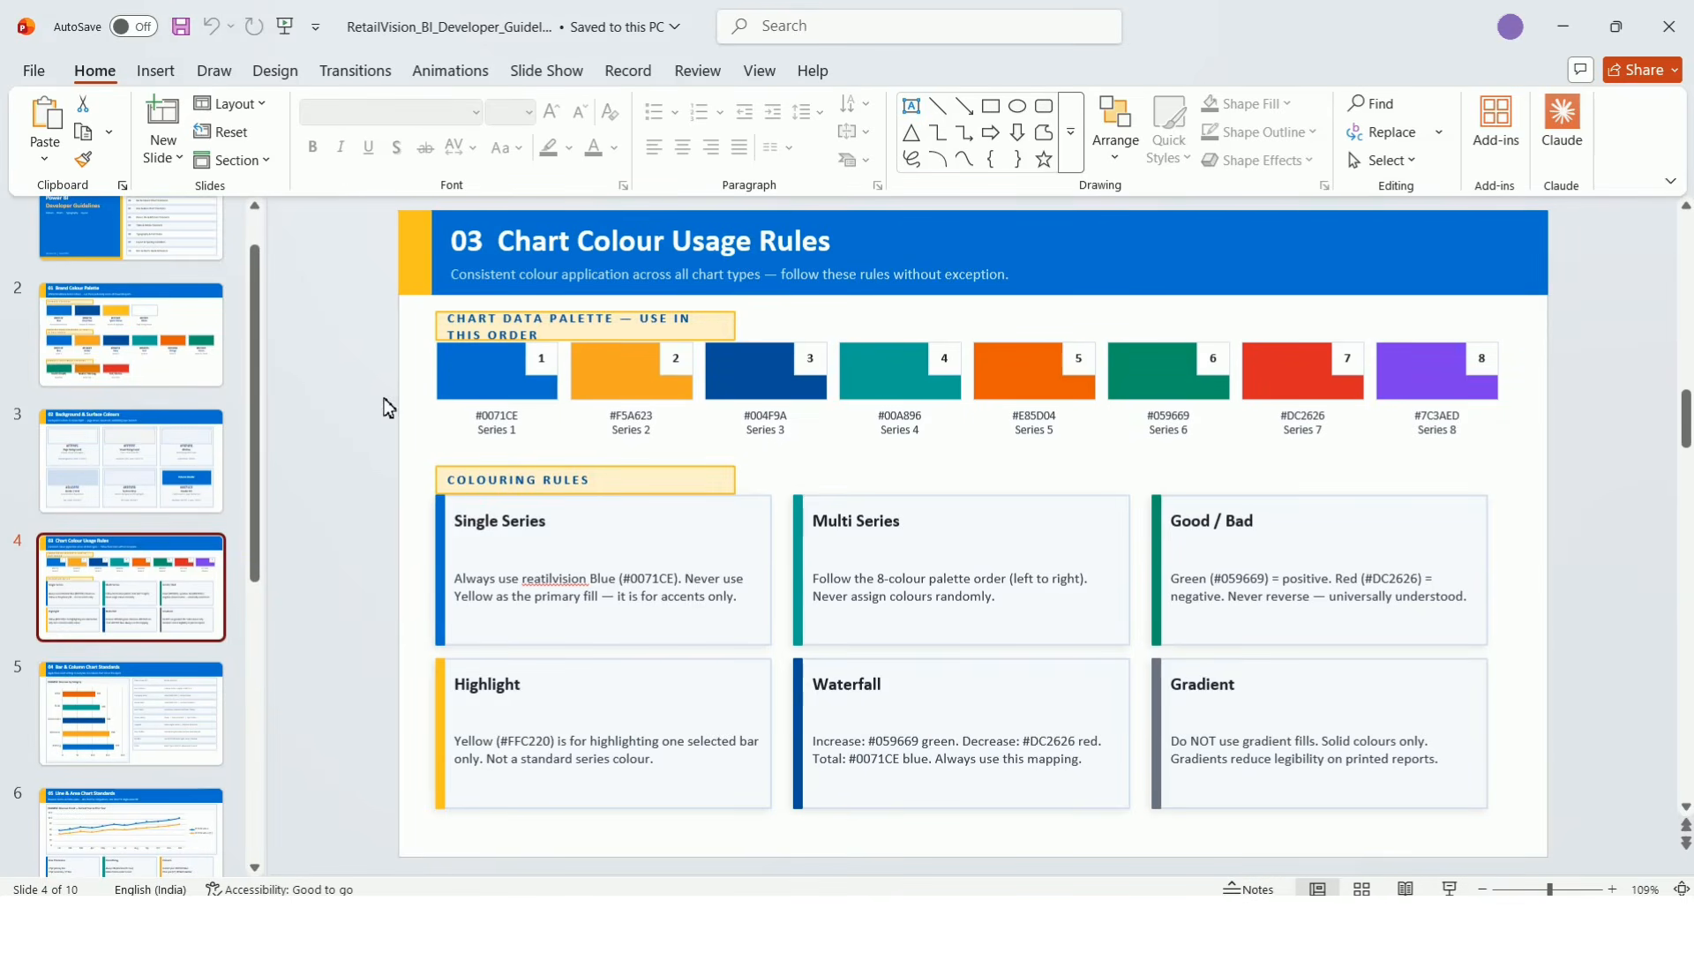
# Examine the guideline slides on bar and column chart standards and line and area chart standards.
pyautogui.scroll(-3, 125, 579)
pyautogui.click(124, 578)
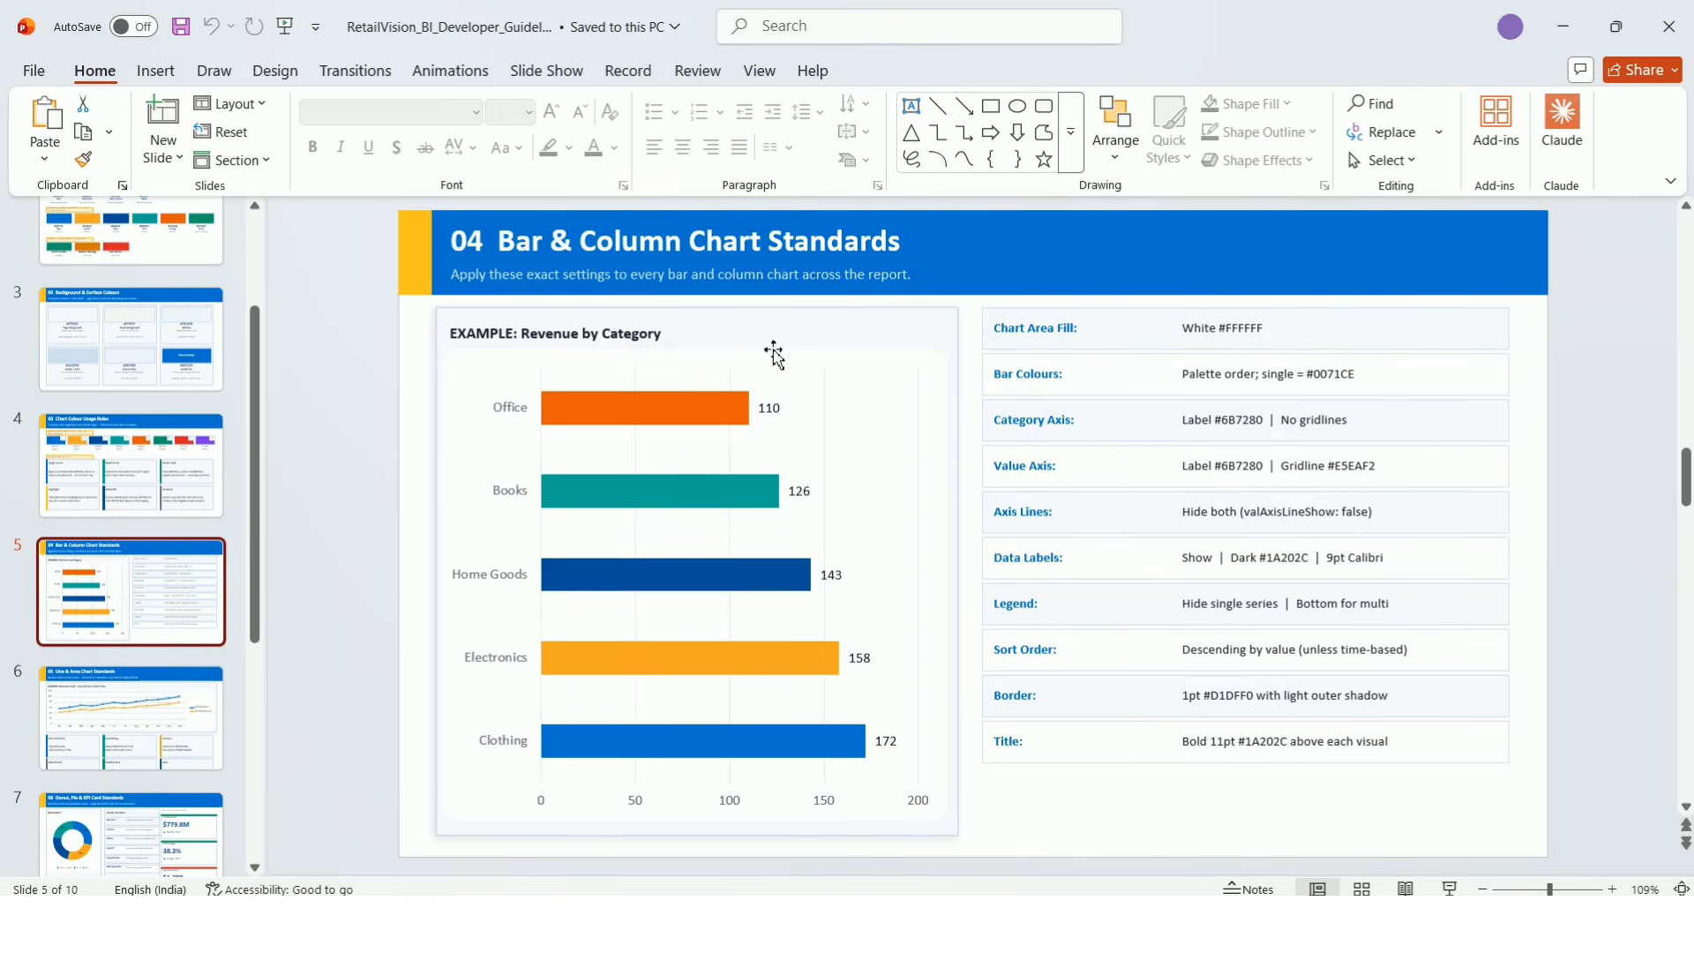
pyautogui.scroll(-1, 128, 590)
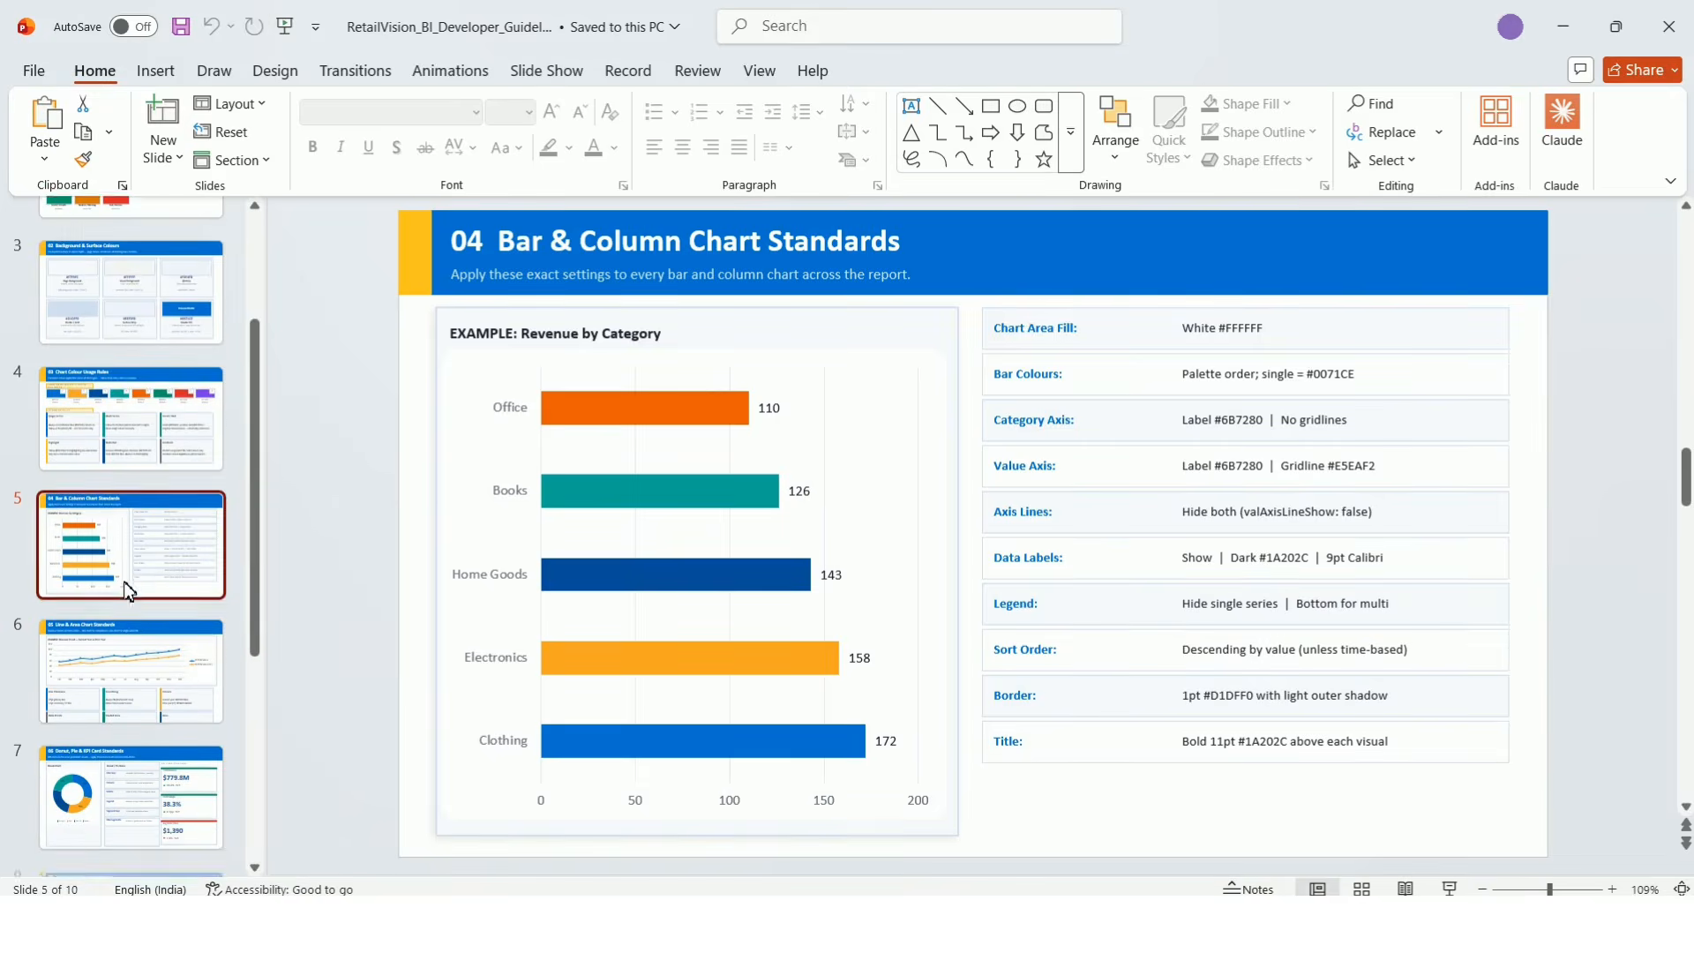
pyautogui.click(134, 671)
pyautogui.scroll(-1, 136, 666)
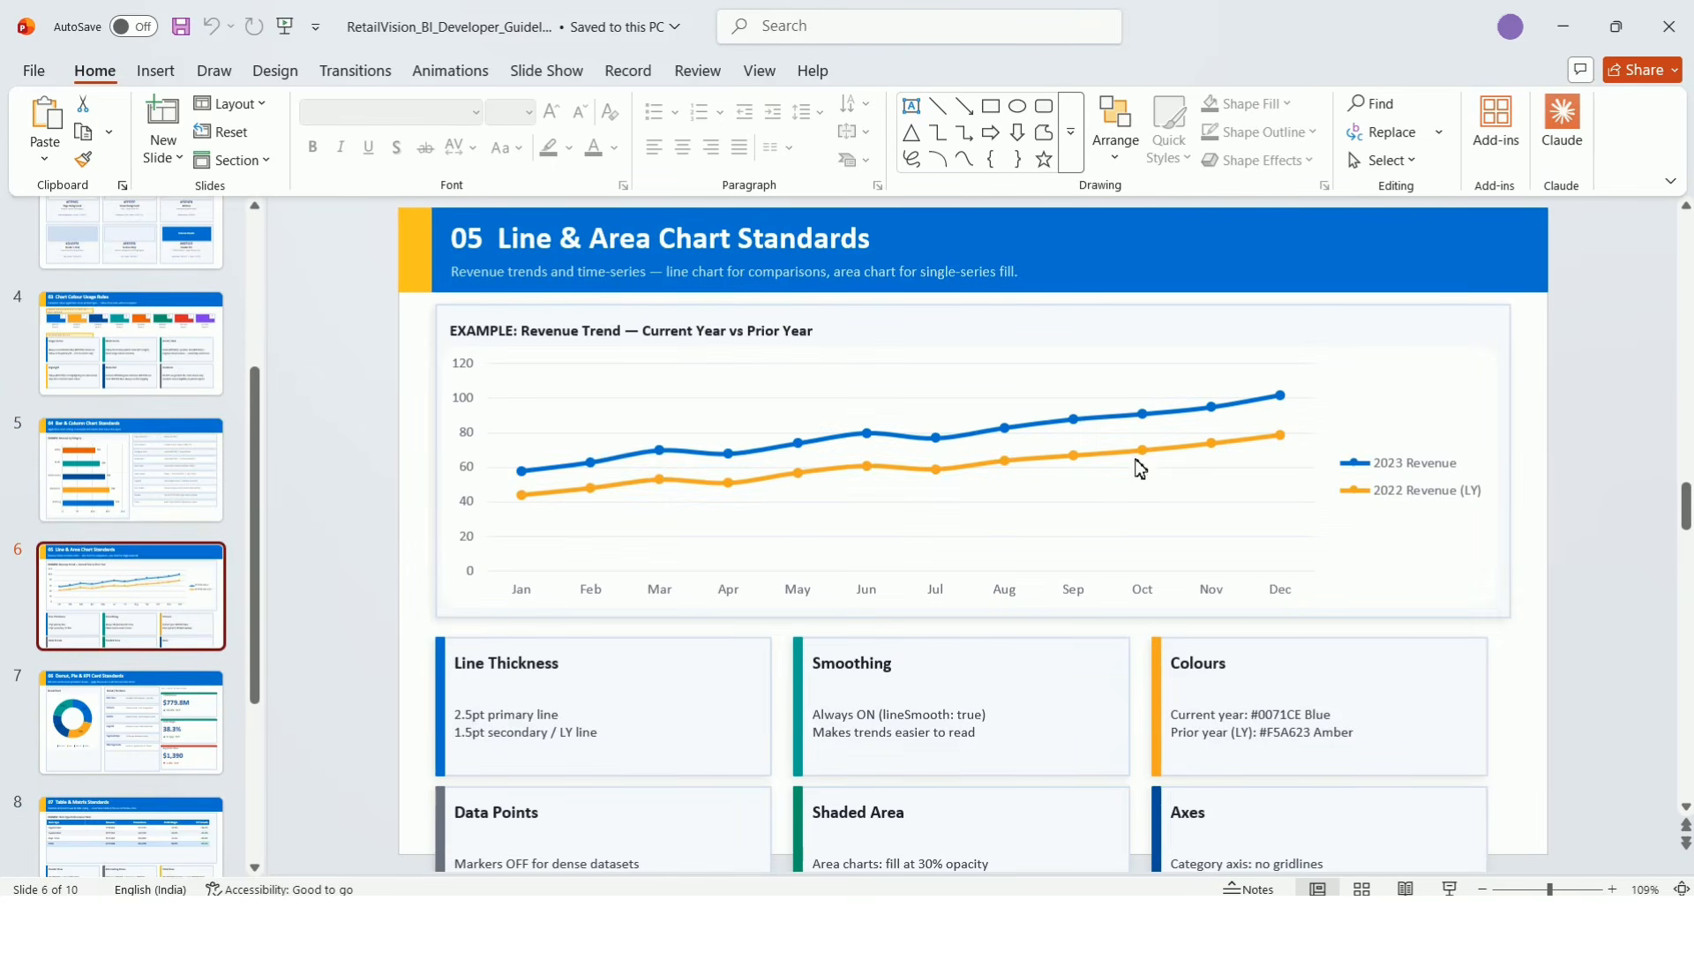
pyautogui.scroll(-1, 353, 636)
pyautogui.scroll(-3, 150, 618)
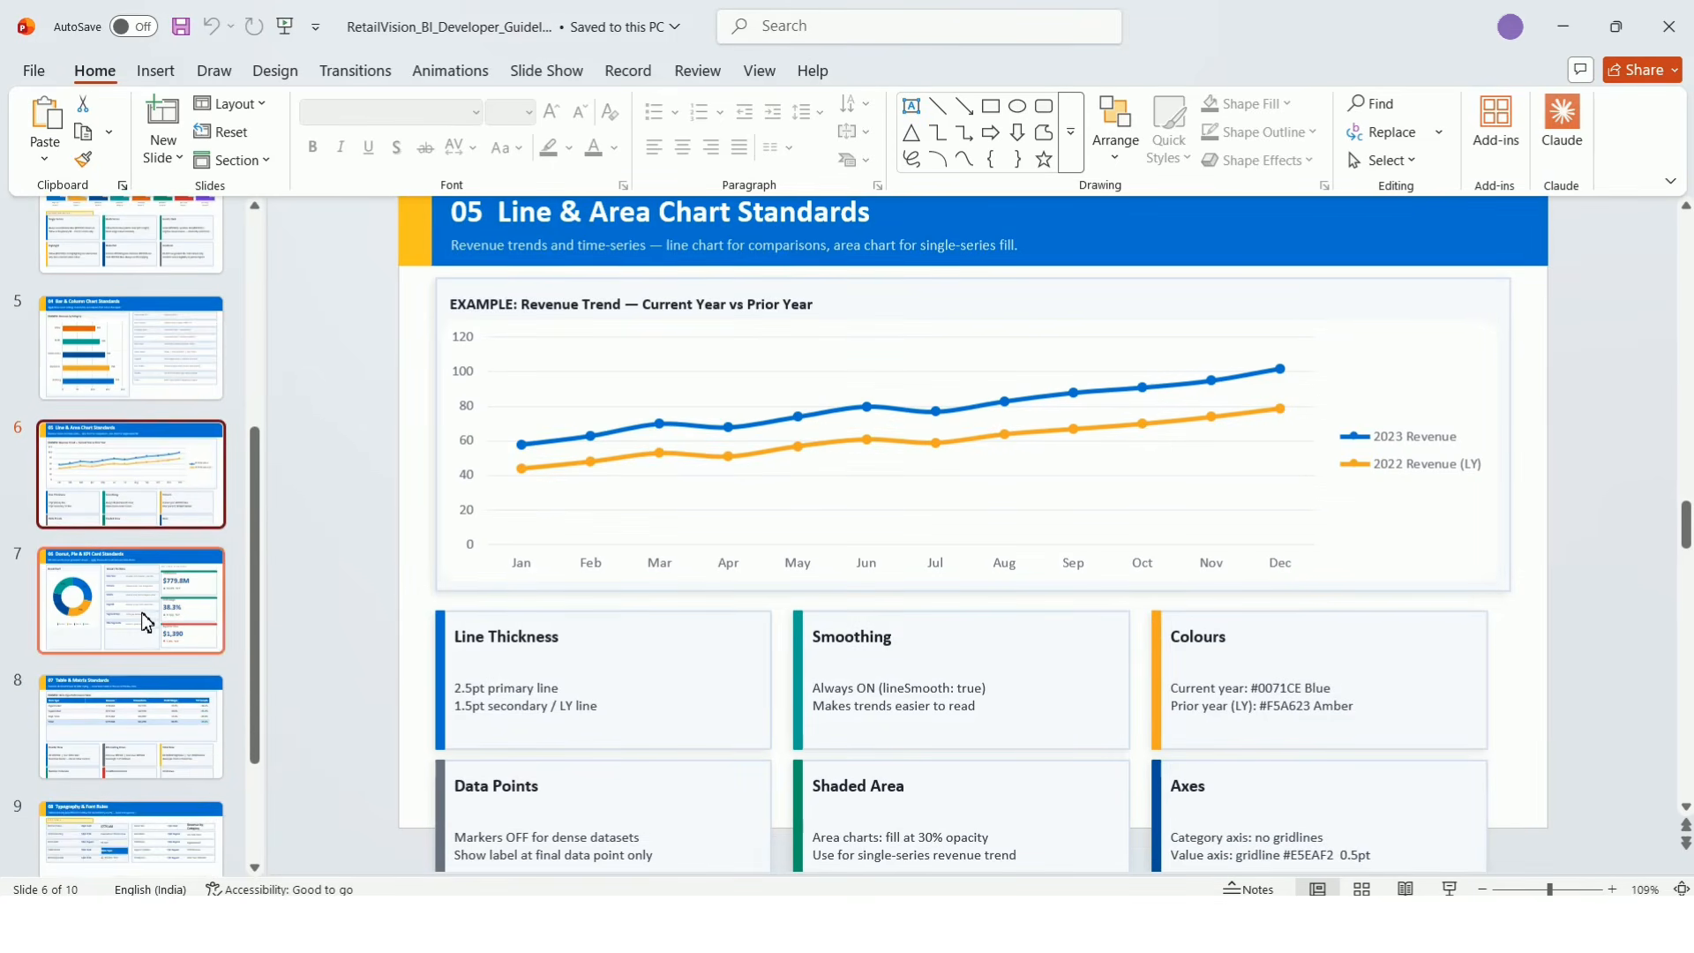
# Examine the remaining guideline slides, including typography and font rules and the do's and don'ts quick reference.
pyautogui.click(145, 622)
pyautogui.scroll(-3, 855, 597)
pyautogui.scroll(-3, 144, 768)
pyautogui.click(143, 768)
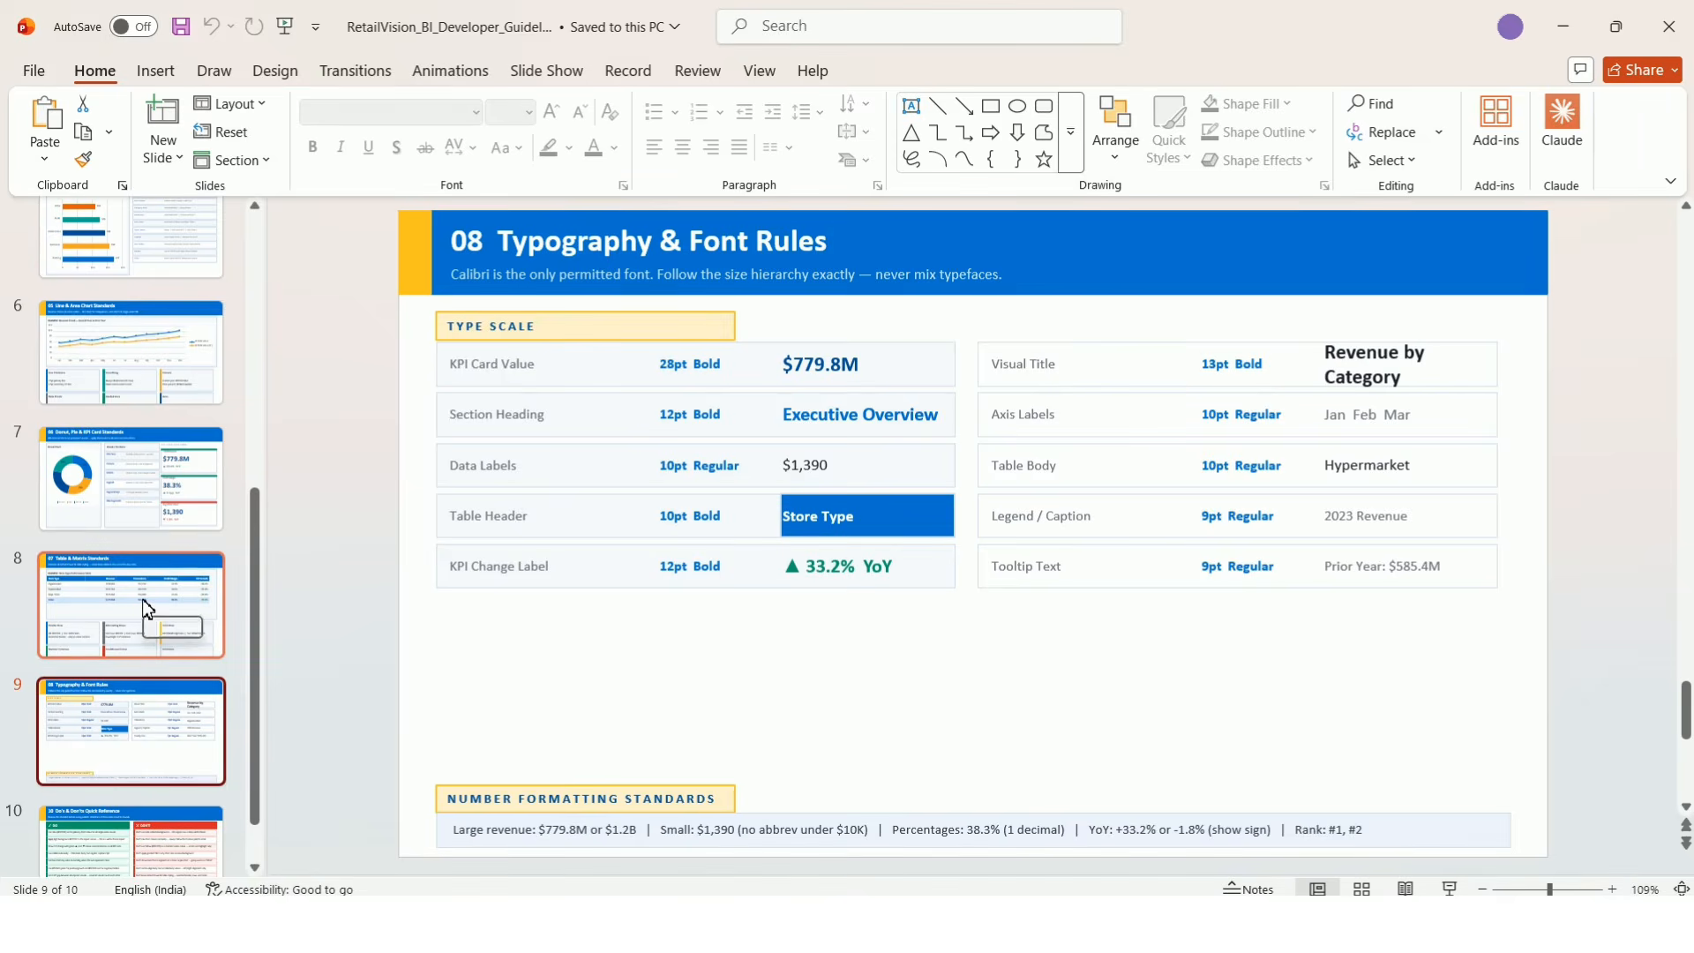
pyautogui.press('Down')
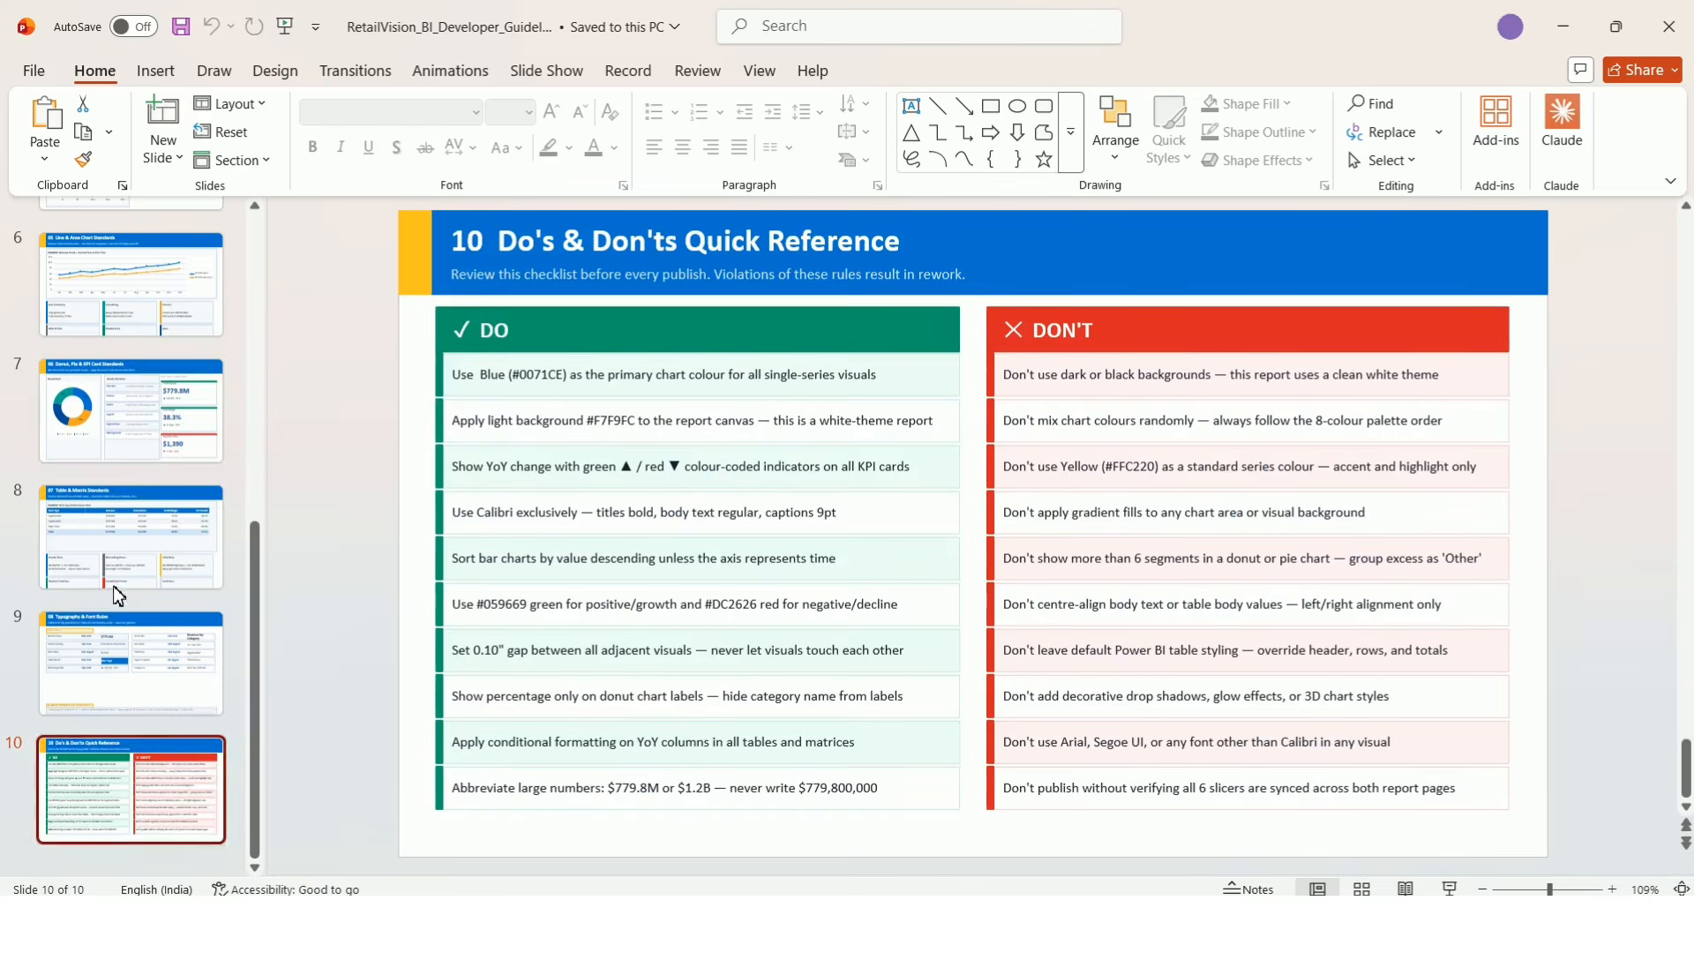
pyautogui.scroll(5, 113, 586)
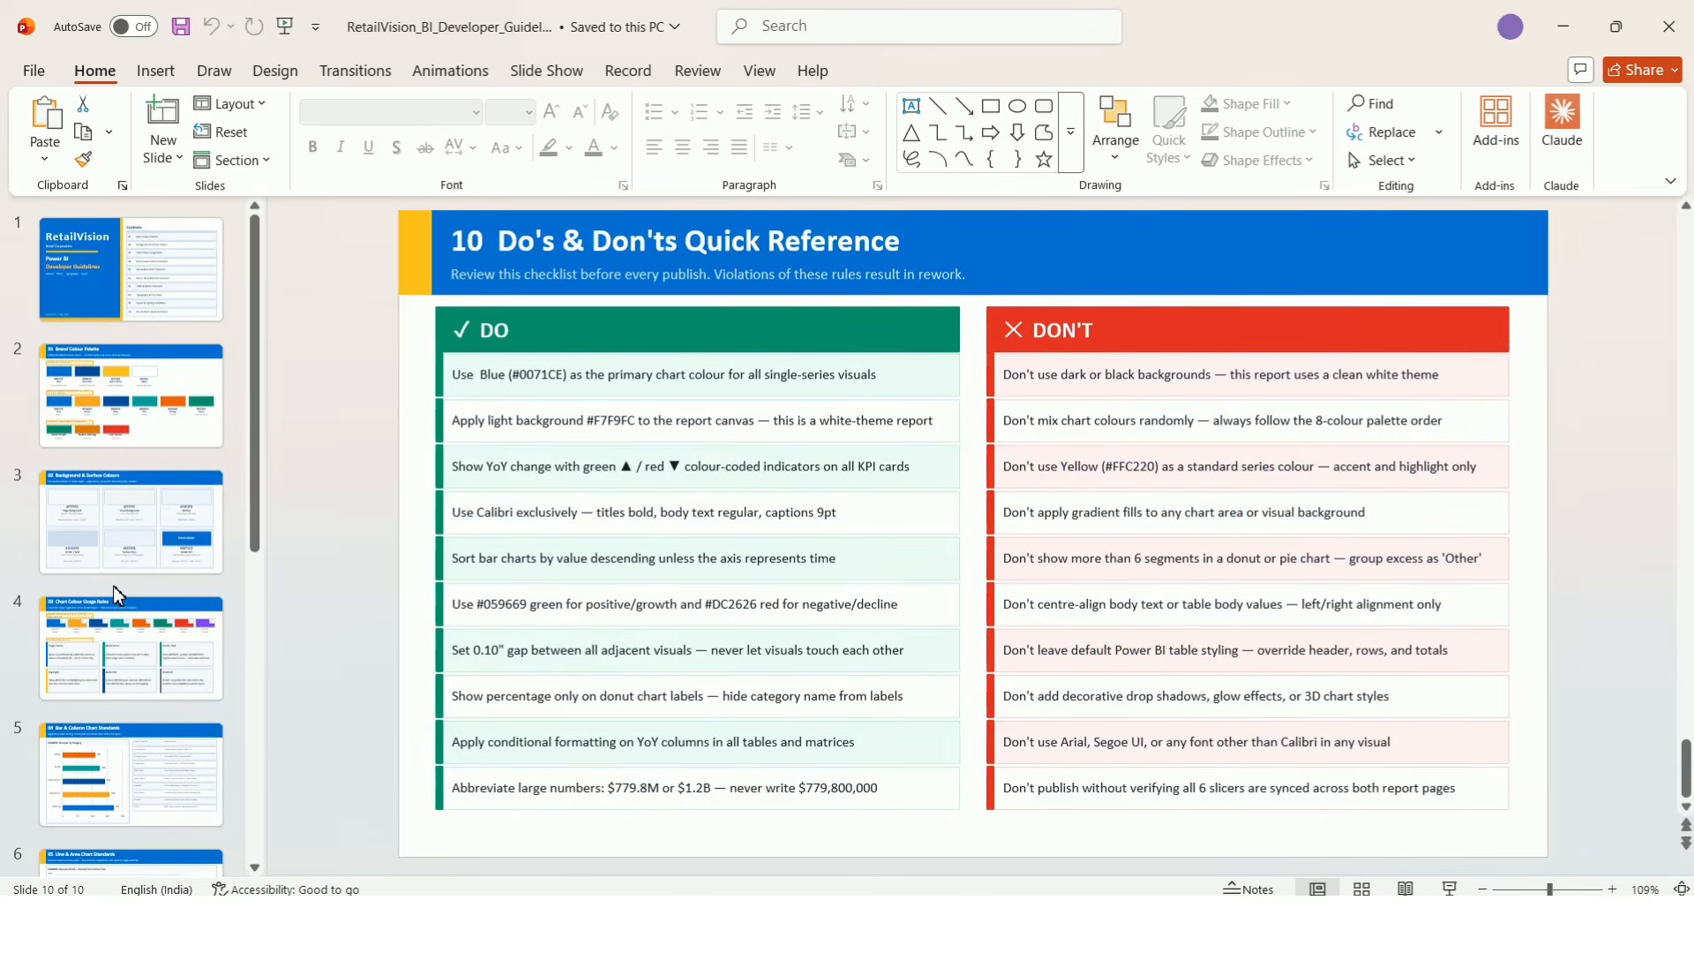
# Close the guidelines presentation and send Claude the wireframe prompt with RetailVision_BI_Developer_Guidelines.pptx attached.
pyautogui.click(1668, 27)
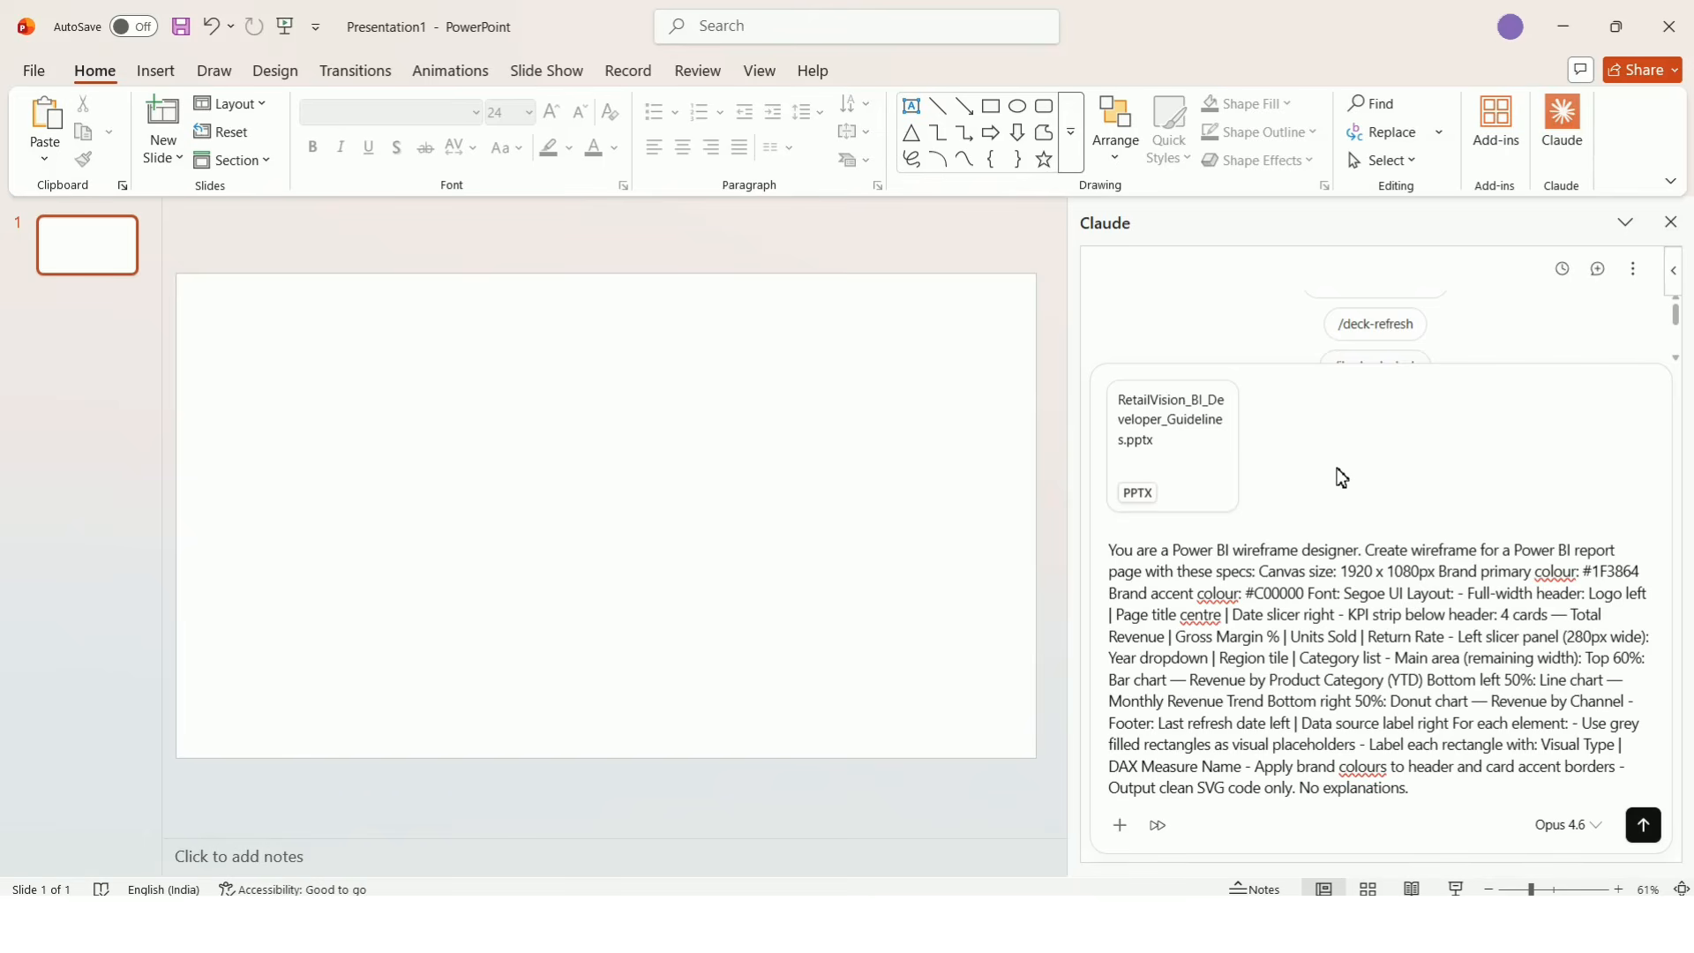
pyautogui.click(1647, 828)
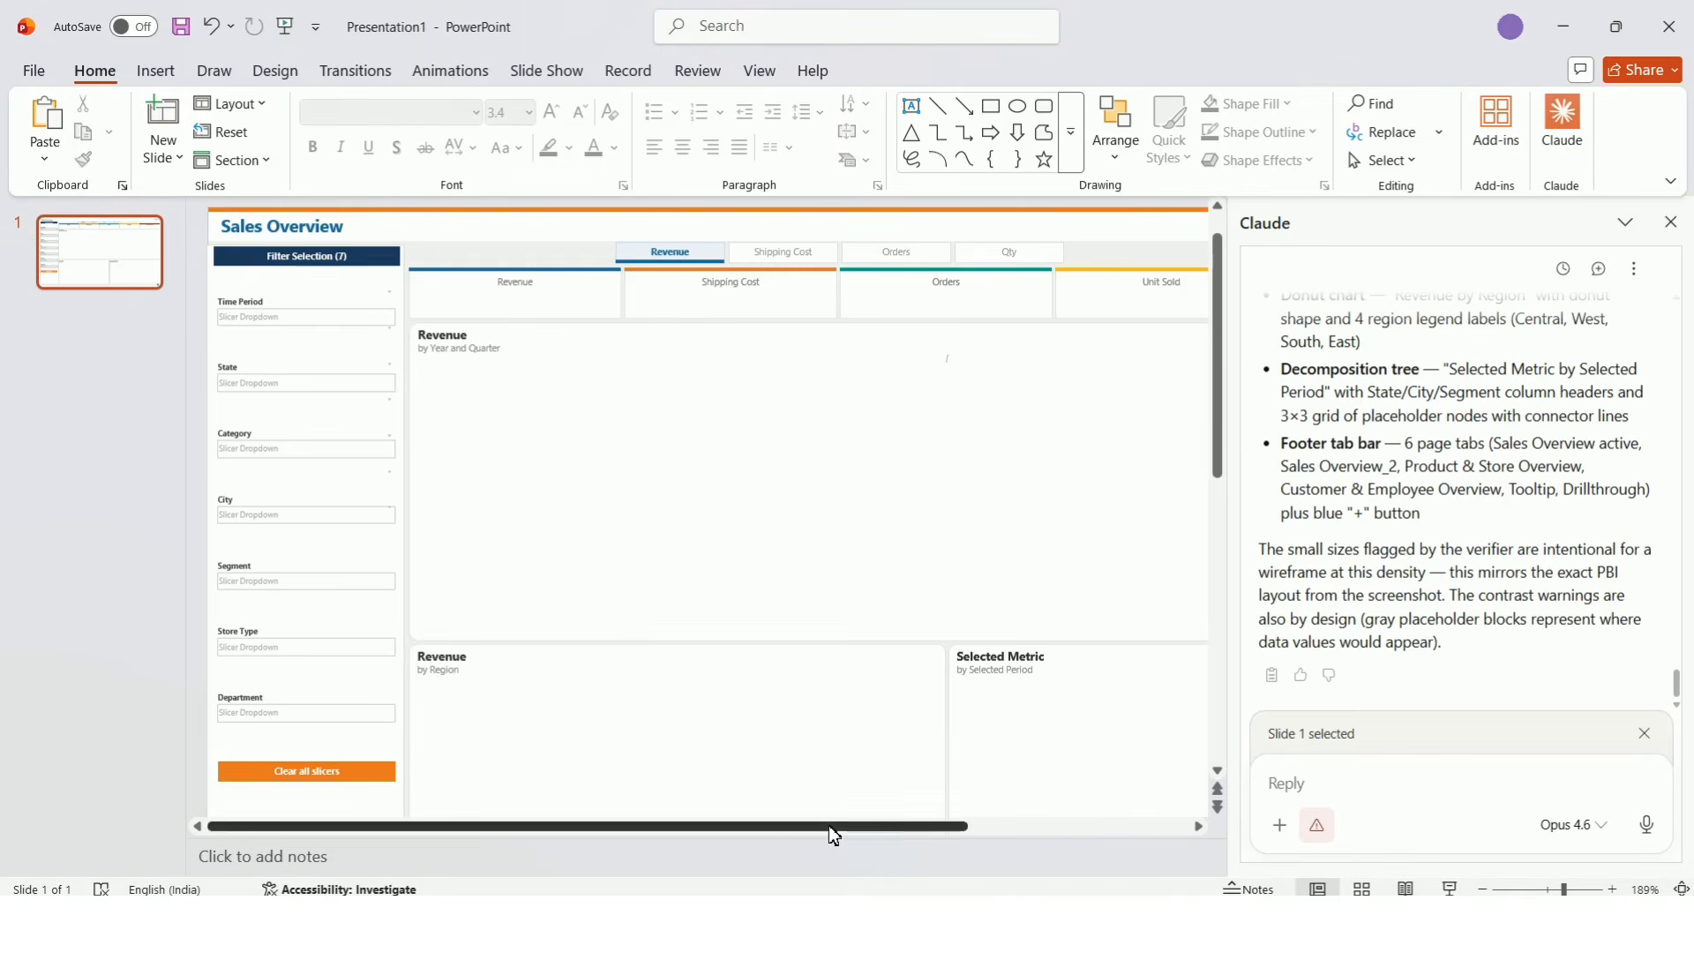
# Inspect the generated Sales Overview wireframe across its full width, including the slicer panel, KPI cards and chart placeholders.
pyautogui.moveTo(832, 827); pyautogui.dragTo(1127, 834)
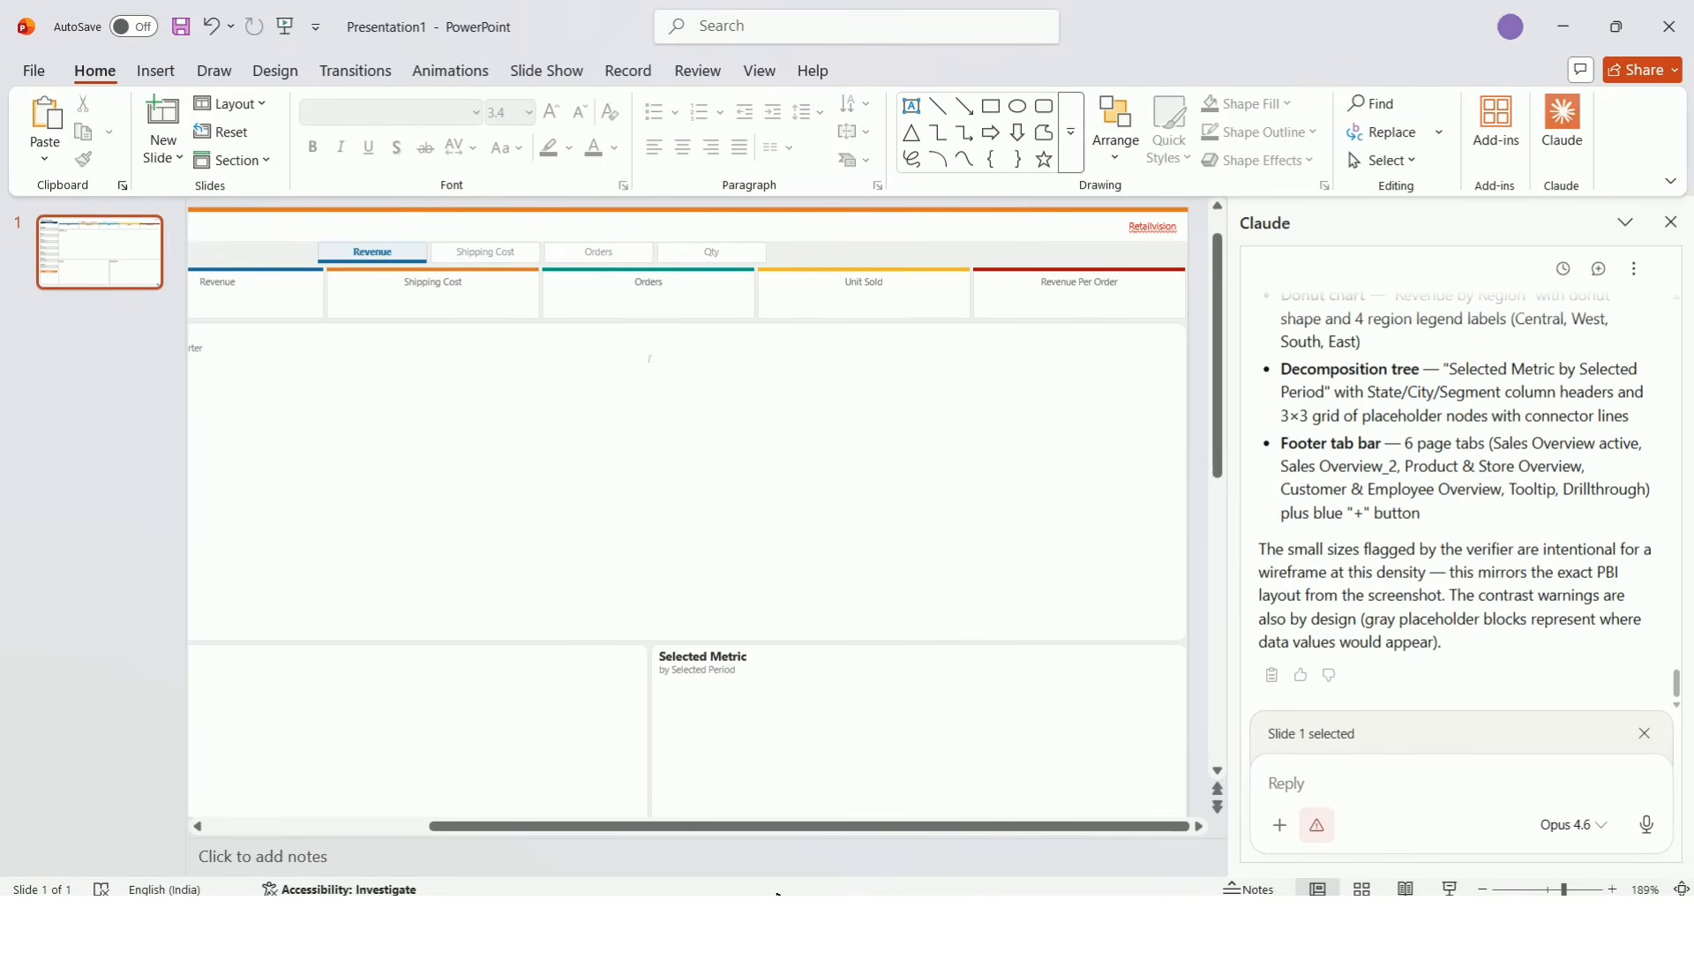
pyautogui.moveTo(797, 828); pyautogui.dragTo(257, 824)
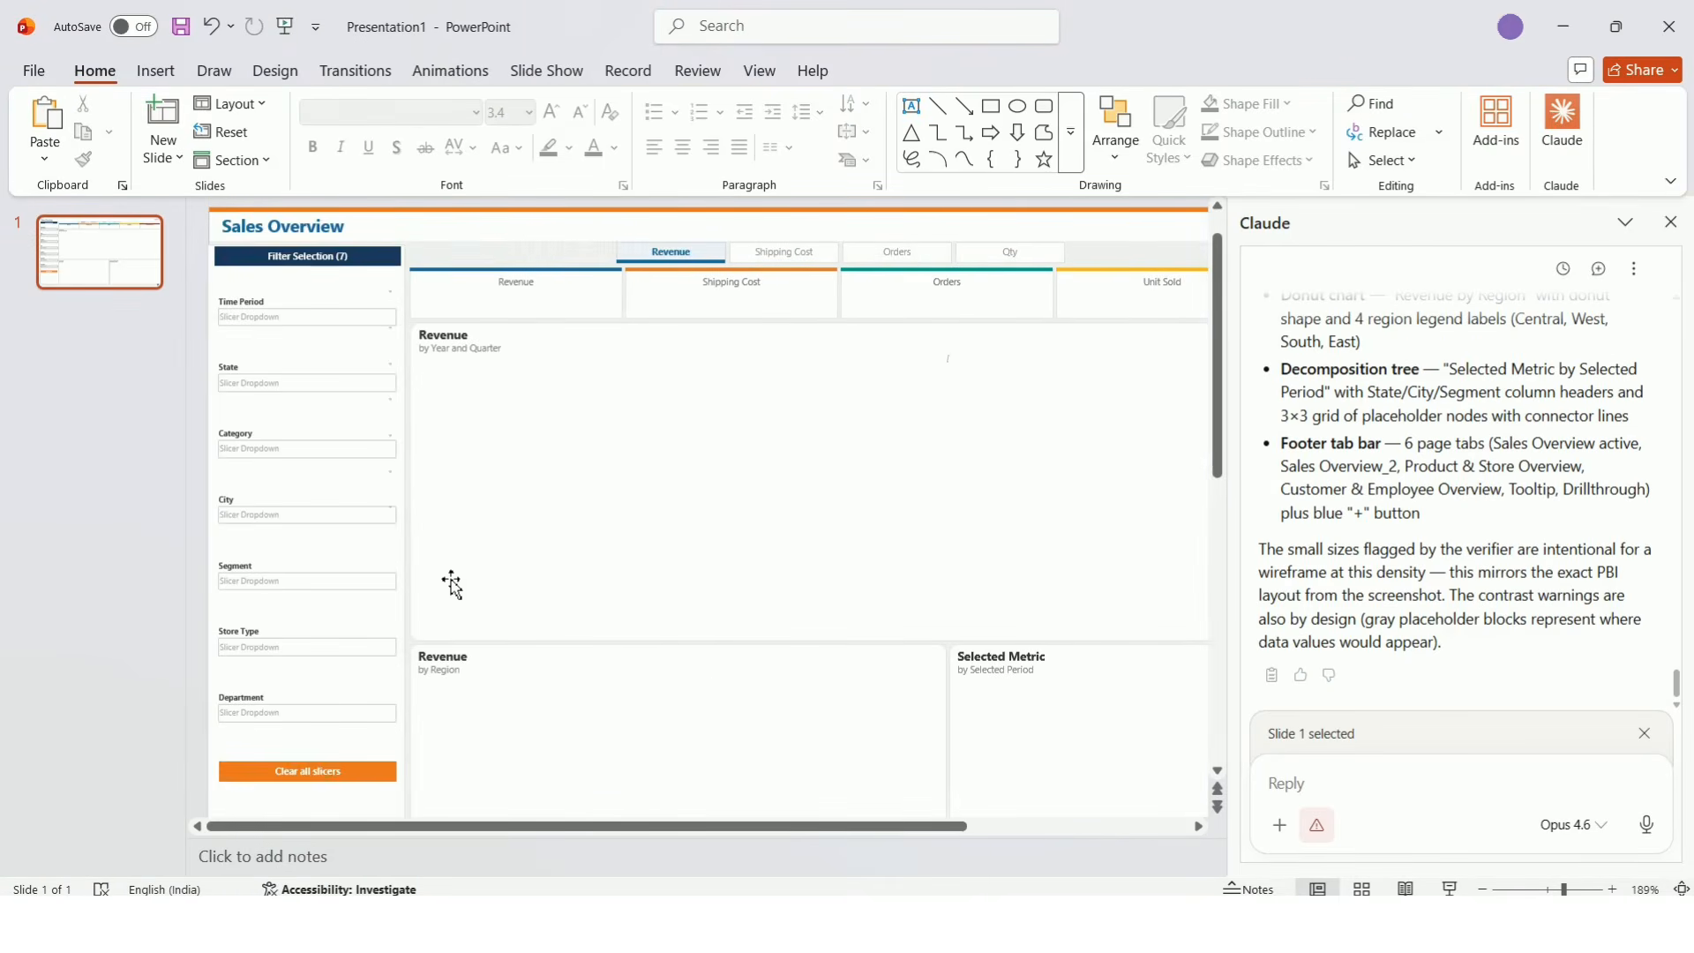
pyautogui.scroll(-1, 450, 586)
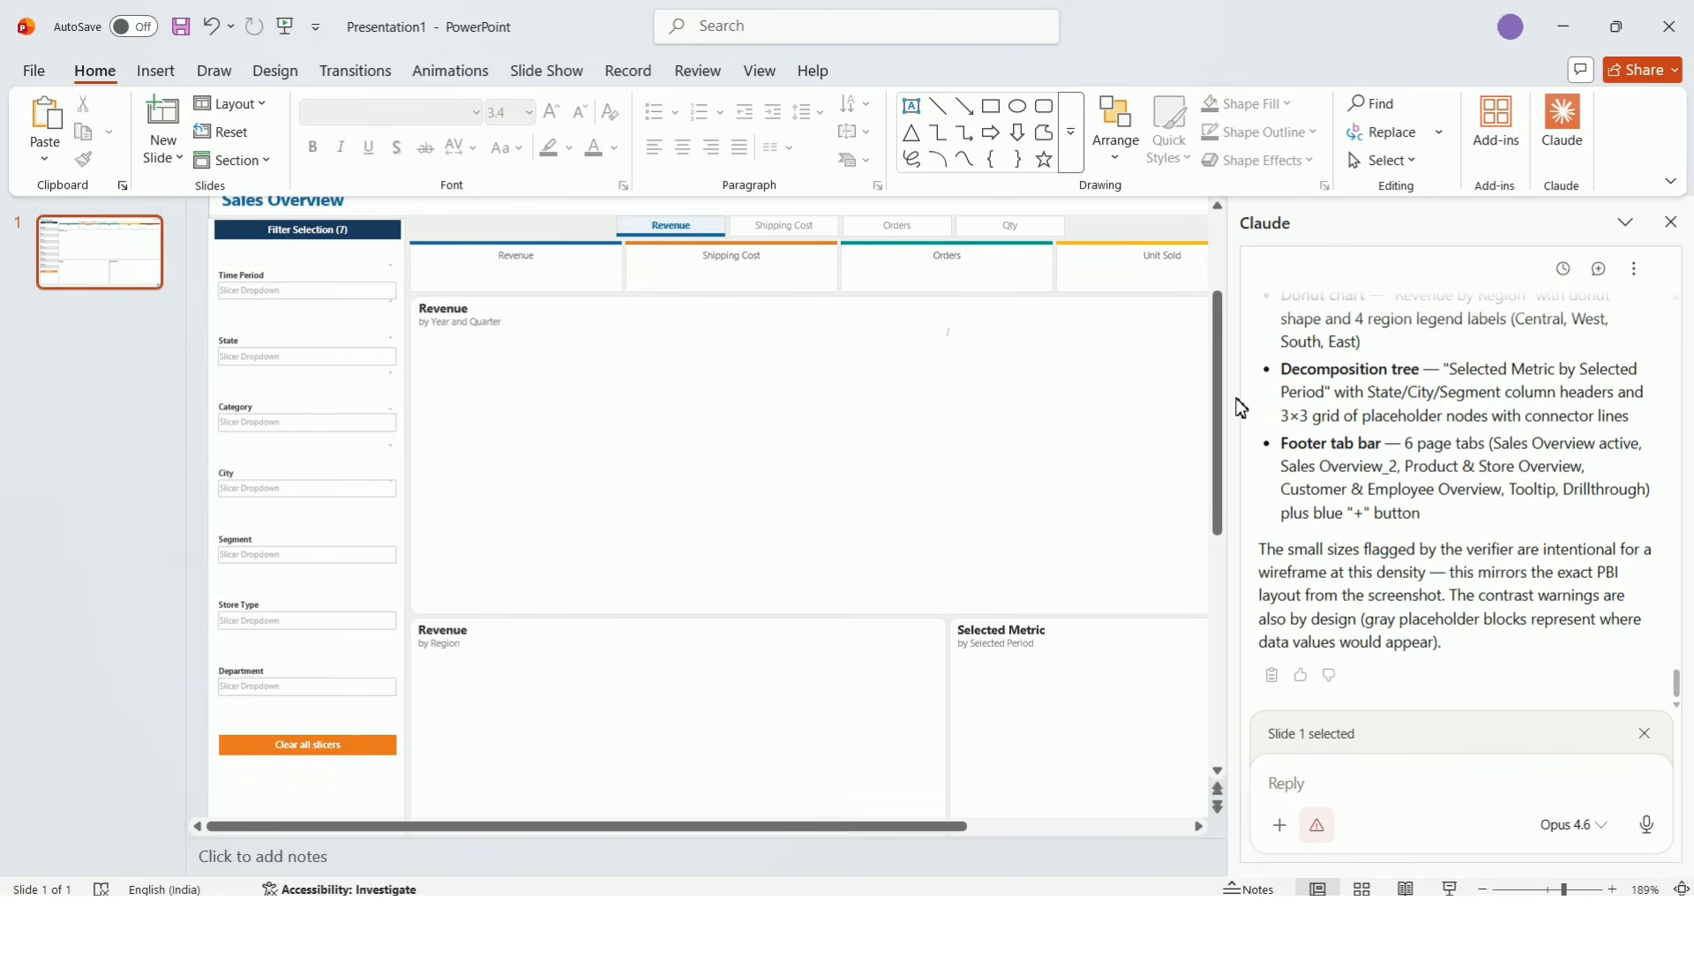
# Narrow the Claude pane and review the full wireframe slide from the header to the footer.
pyautogui.moveTo(1235, 403); pyautogui.dragTo(1581, 404)
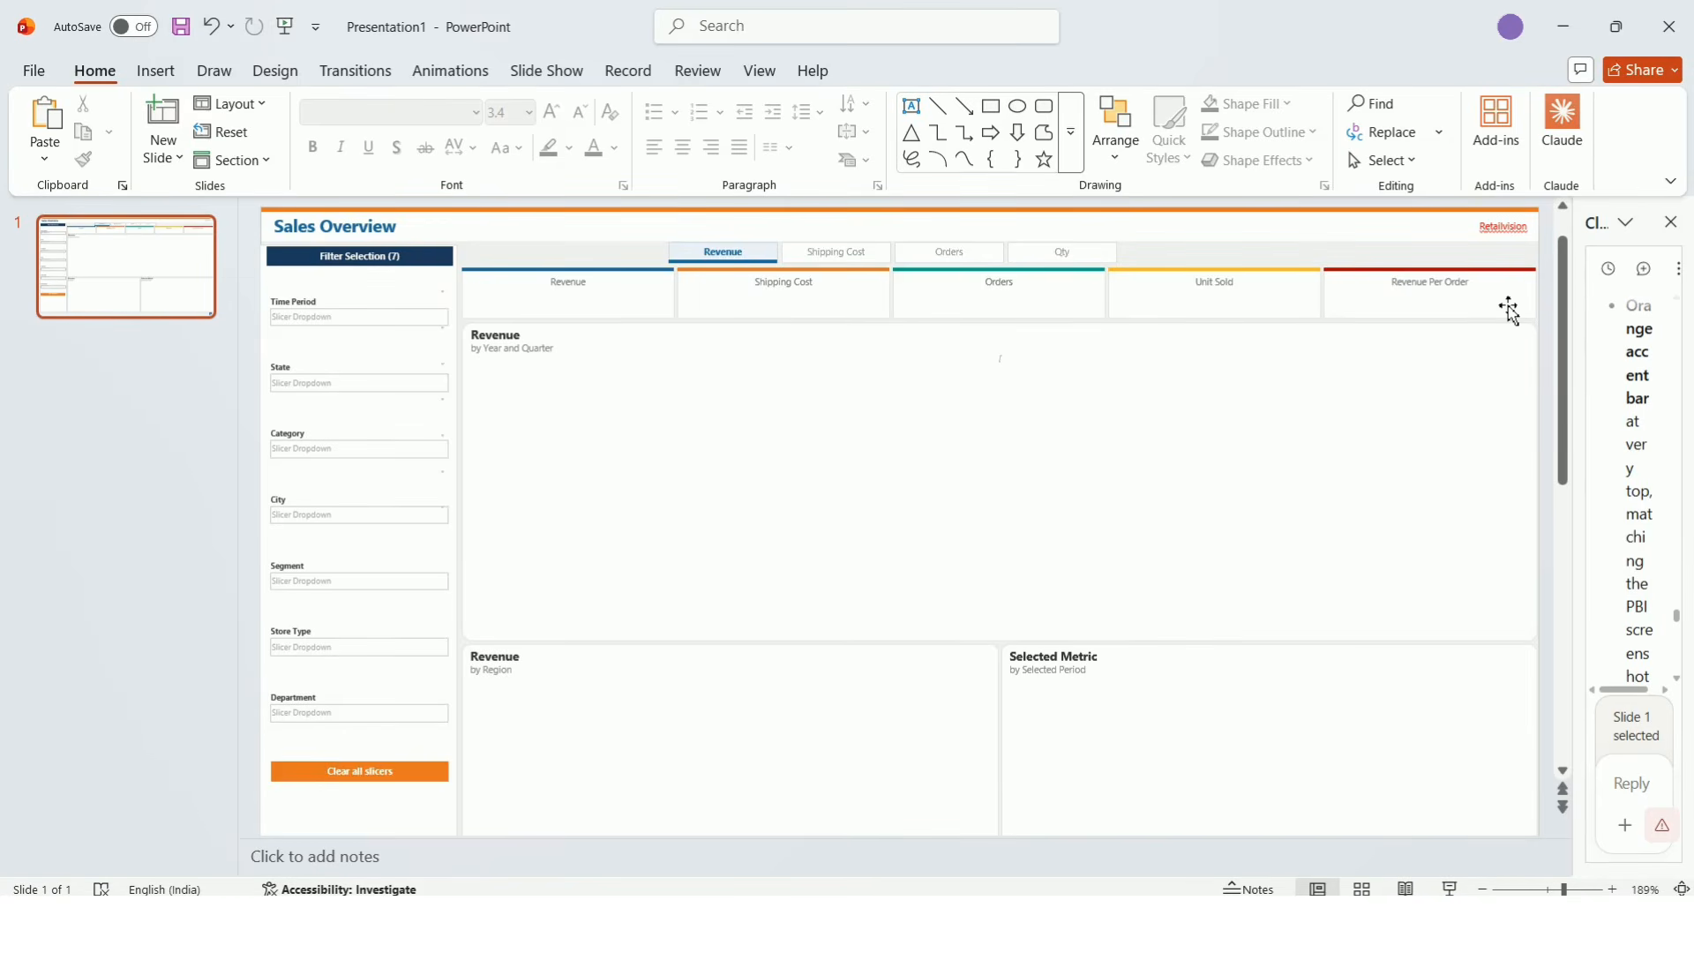
pyautogui.scroll(1, 1511, 309)
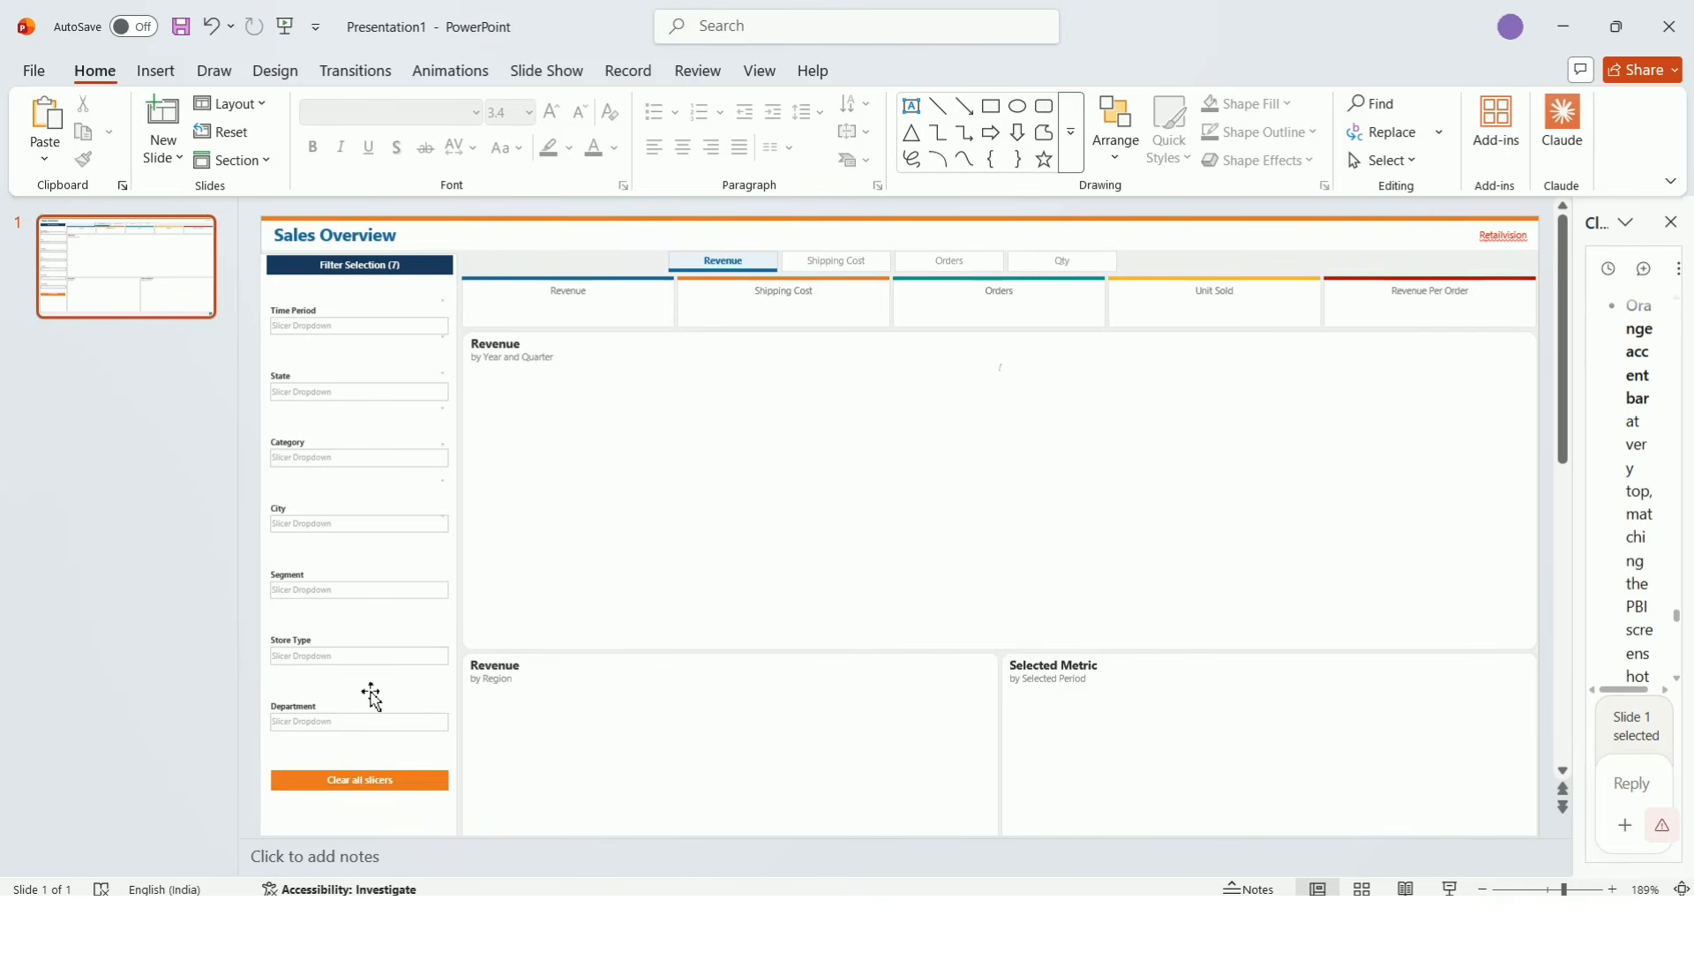
pyautogui.scroll(-2, 627, 623)
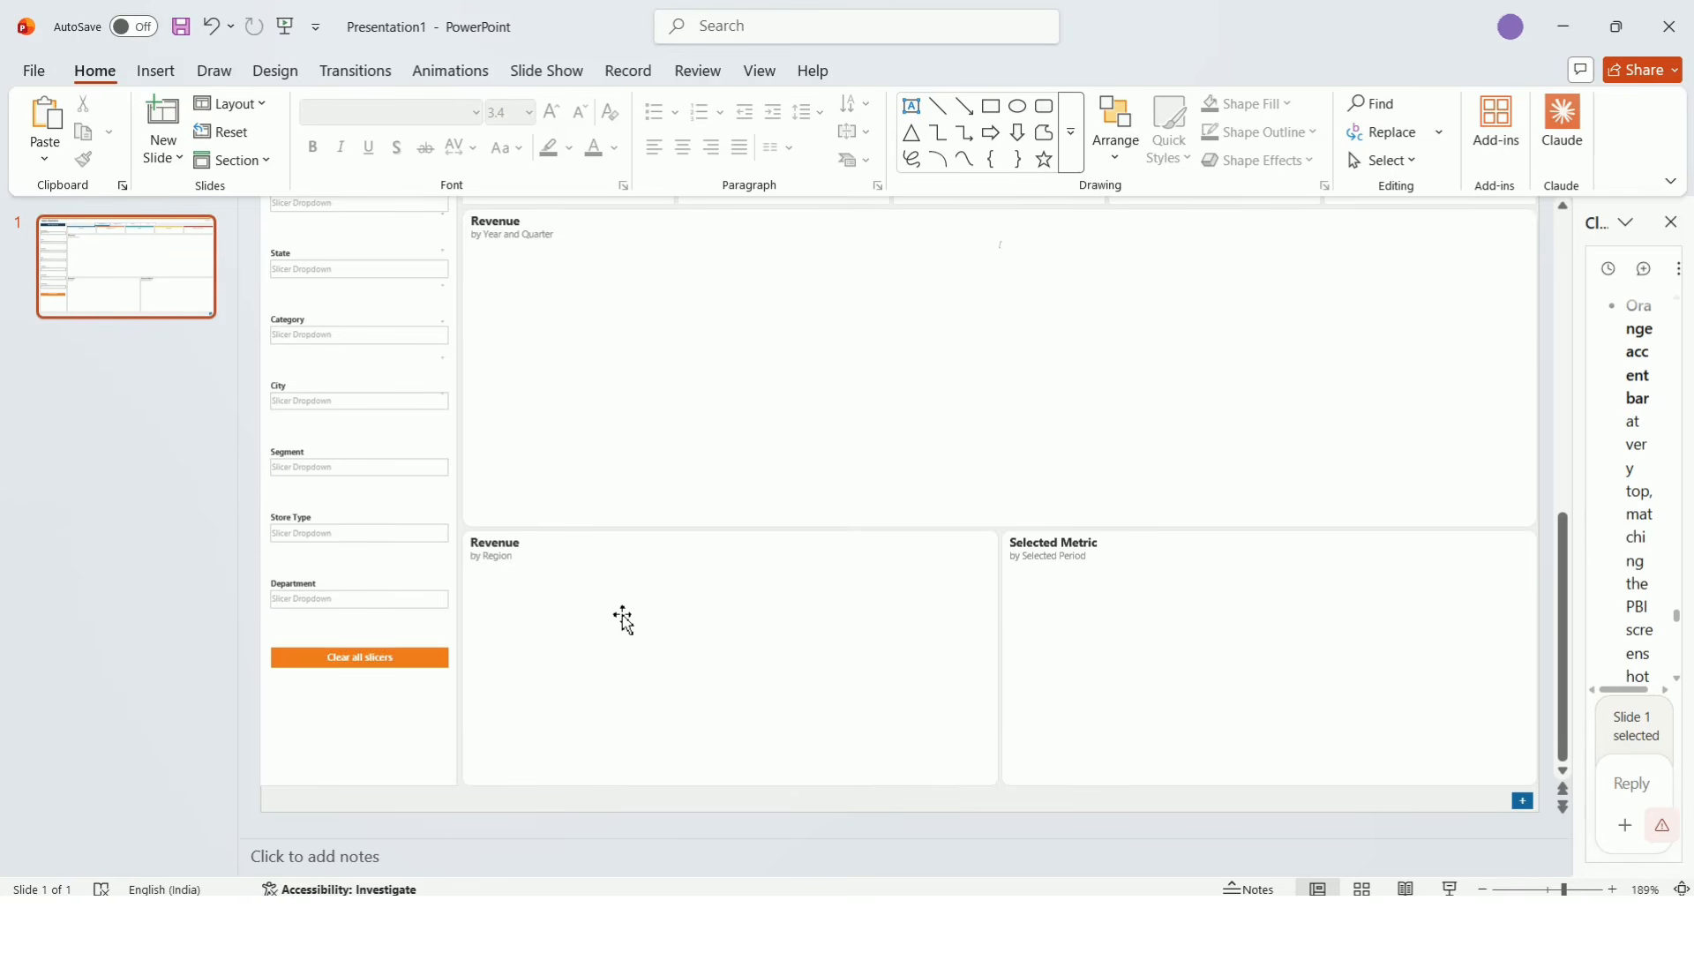
# Start saving a copy of the presentation in the Part_13 folder with Scalable Vector Graphics Format as the file type.
pyautogui.click(37, 76)
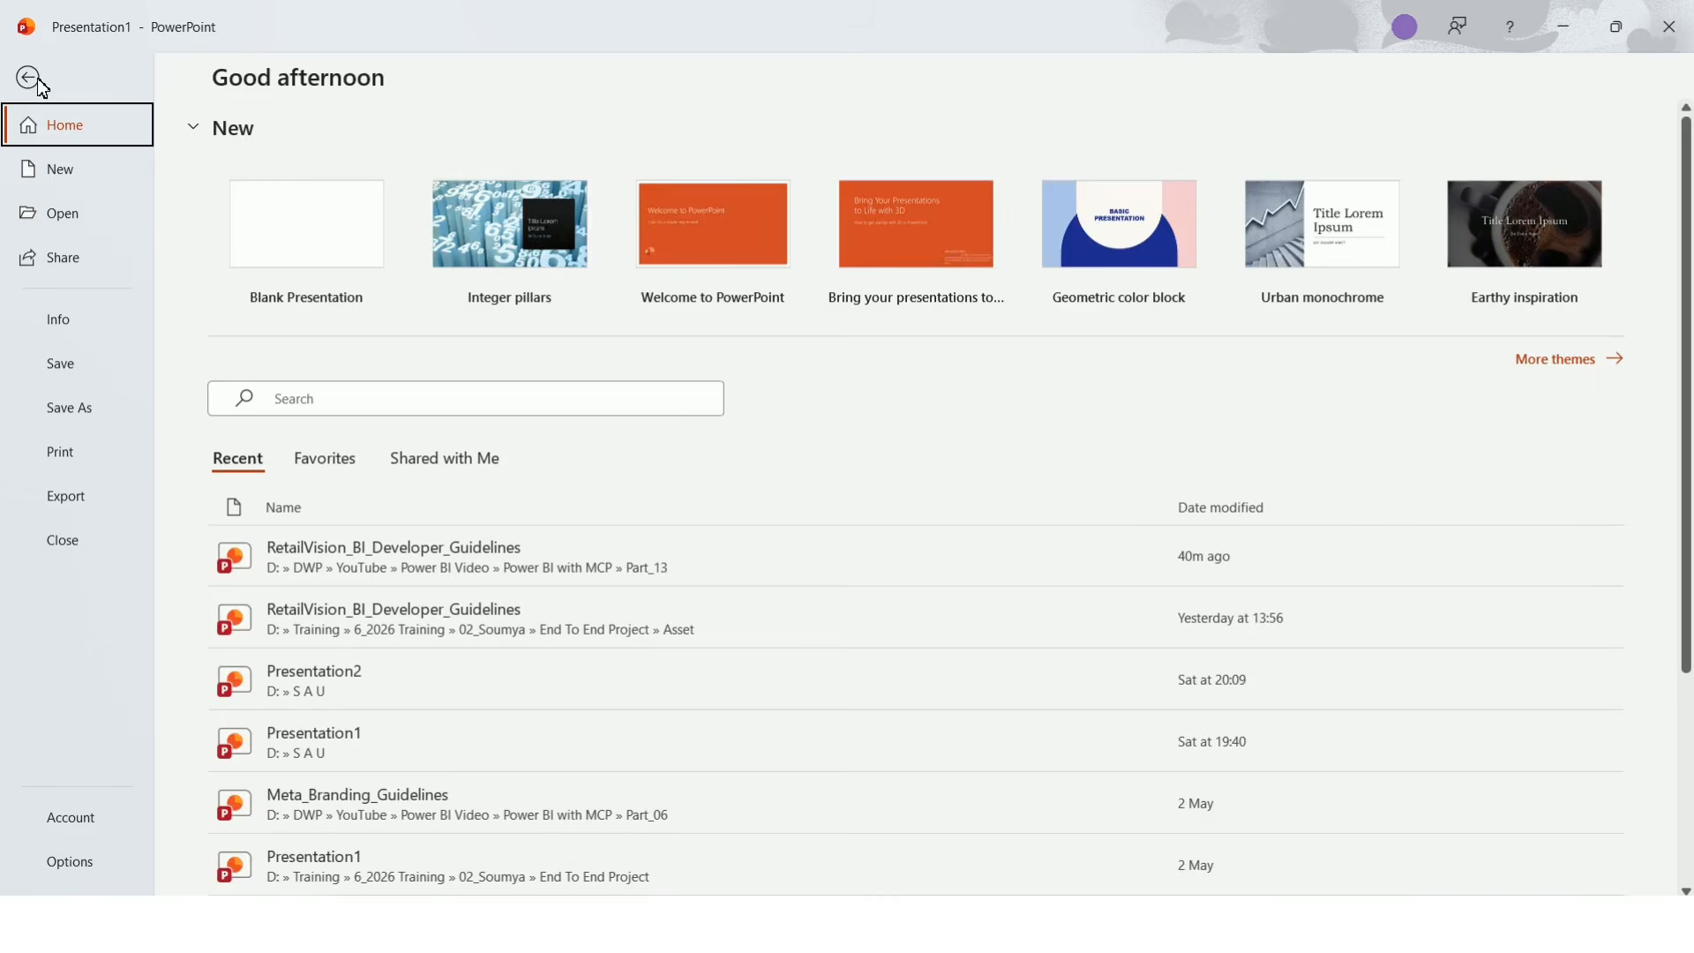
pyautogui.click(70, 408)
pyautogui.click(279, 582)
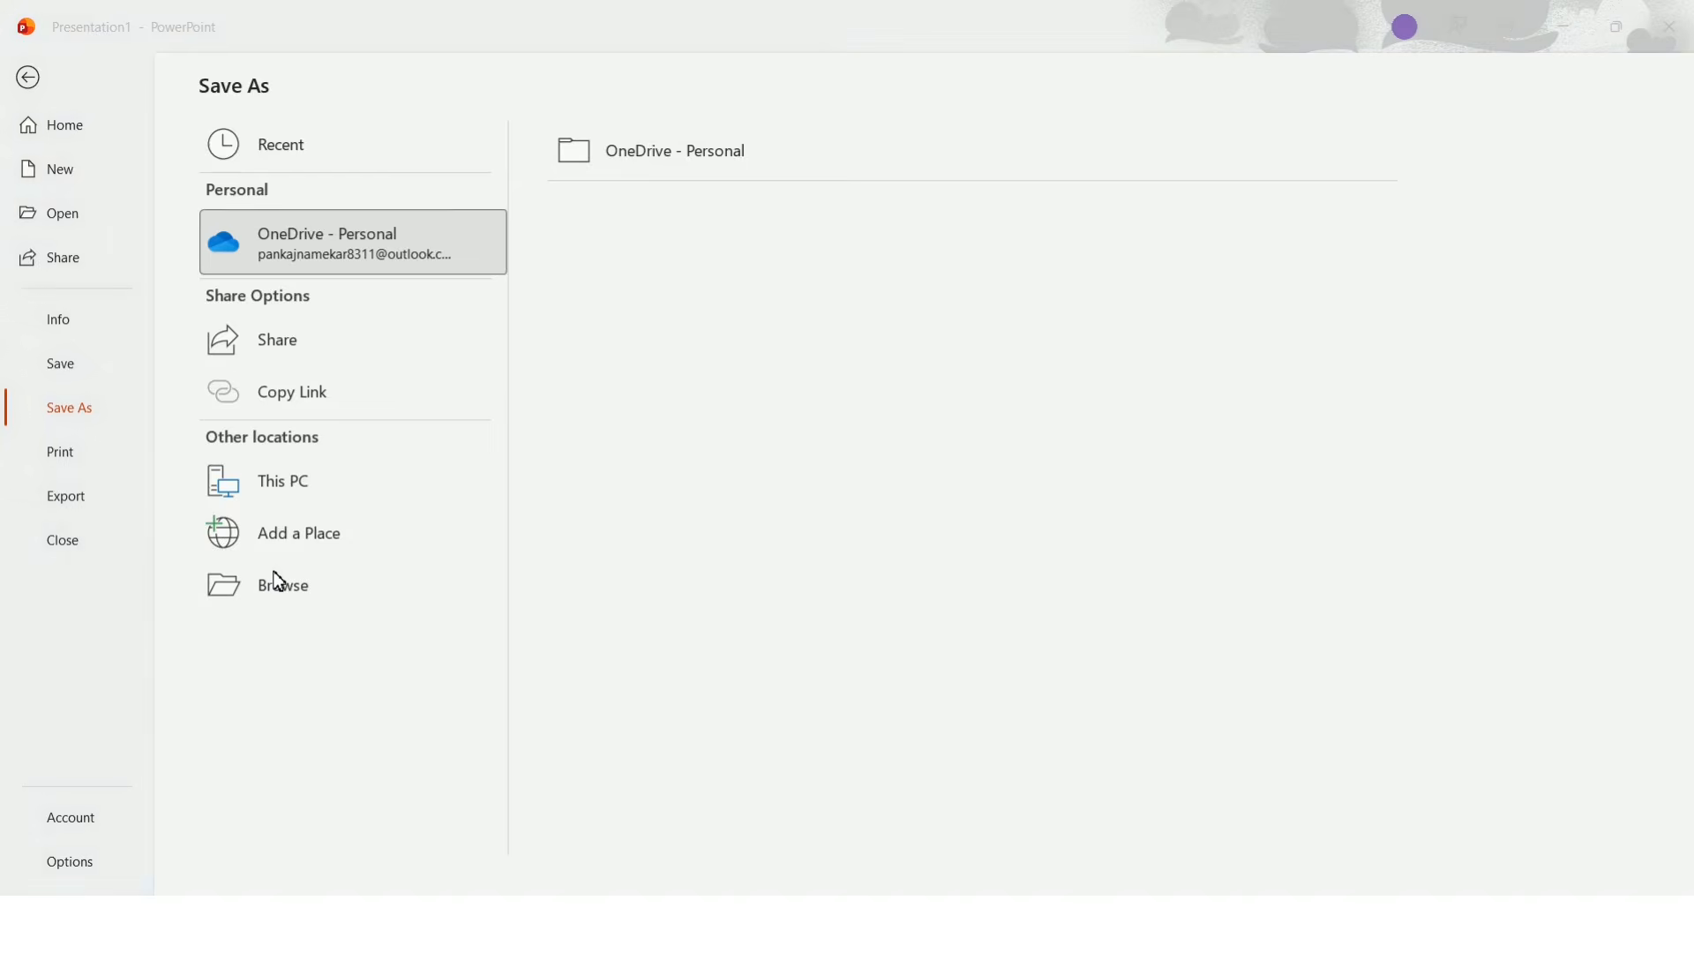
pyautogui.scroll(-5, 159, 256)
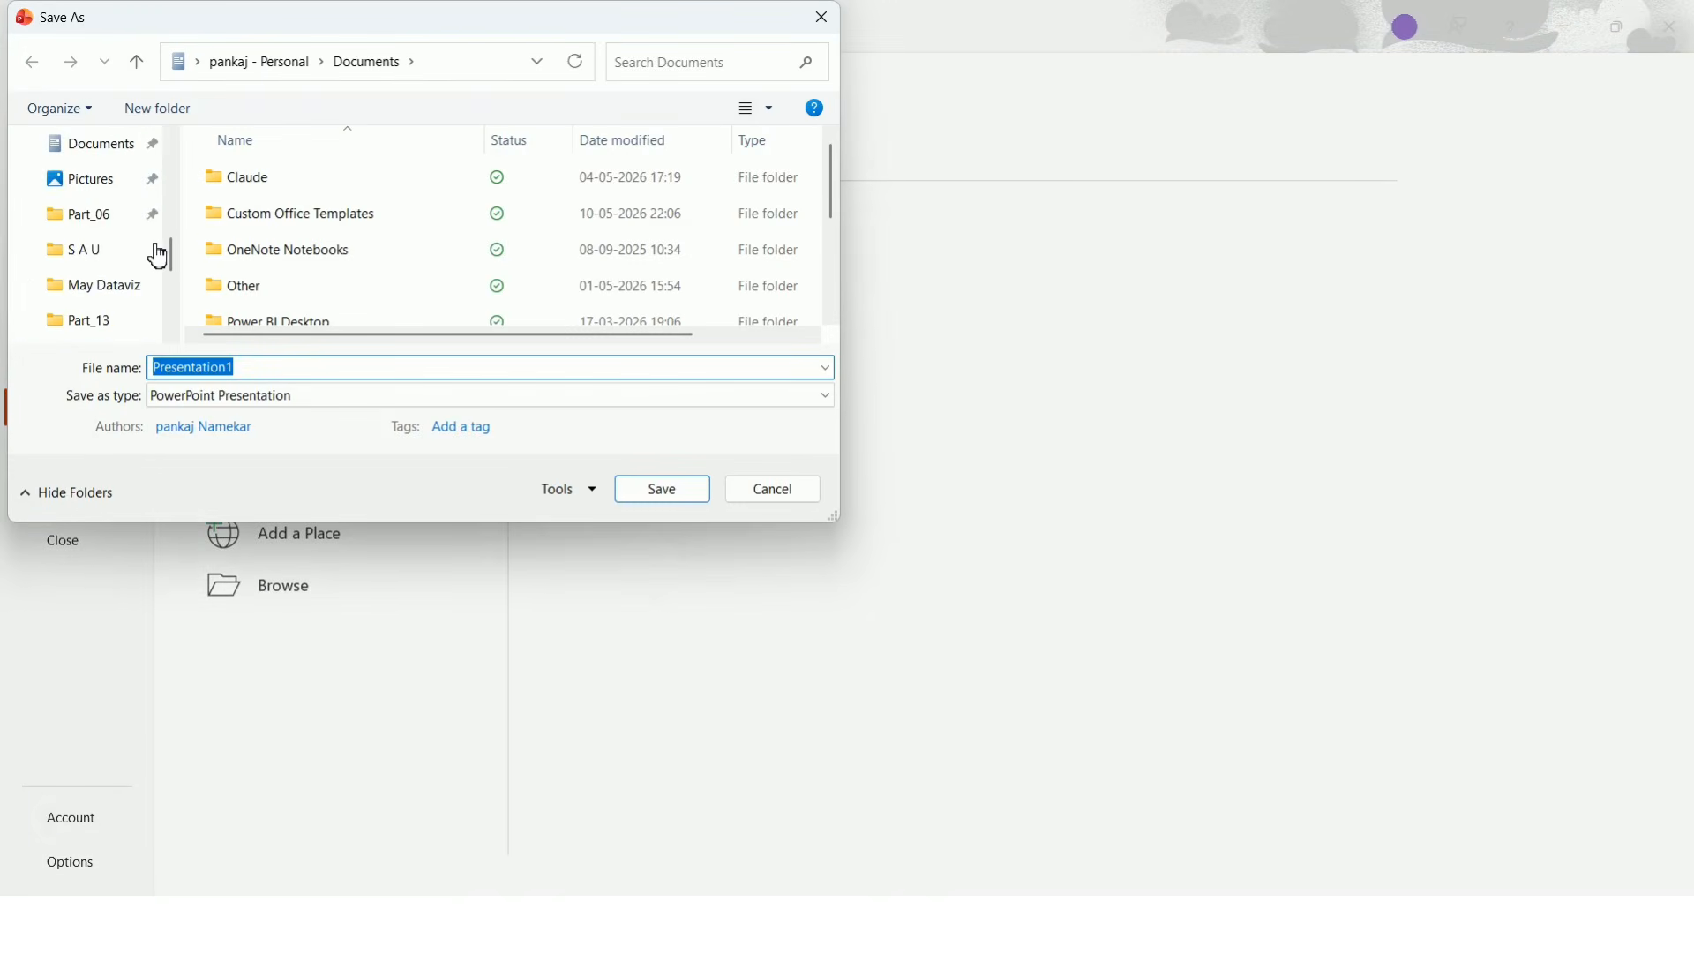
pyautogui.scroll(3, 158, 256)
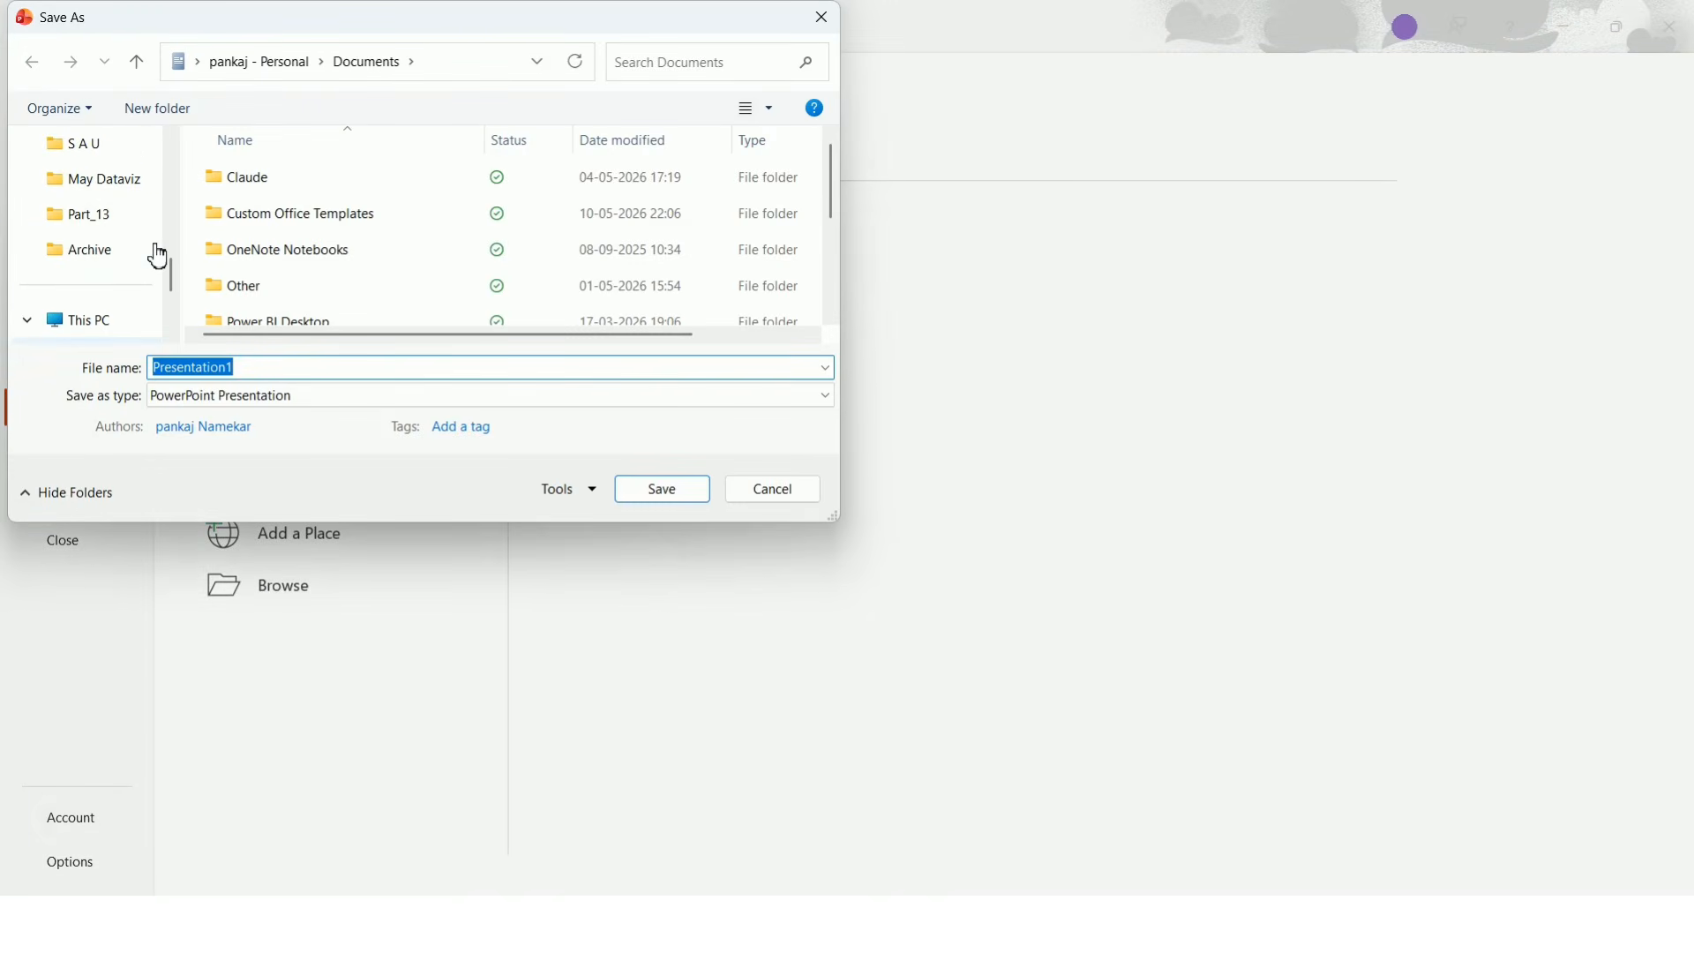
pyautogui.click(80, 228)
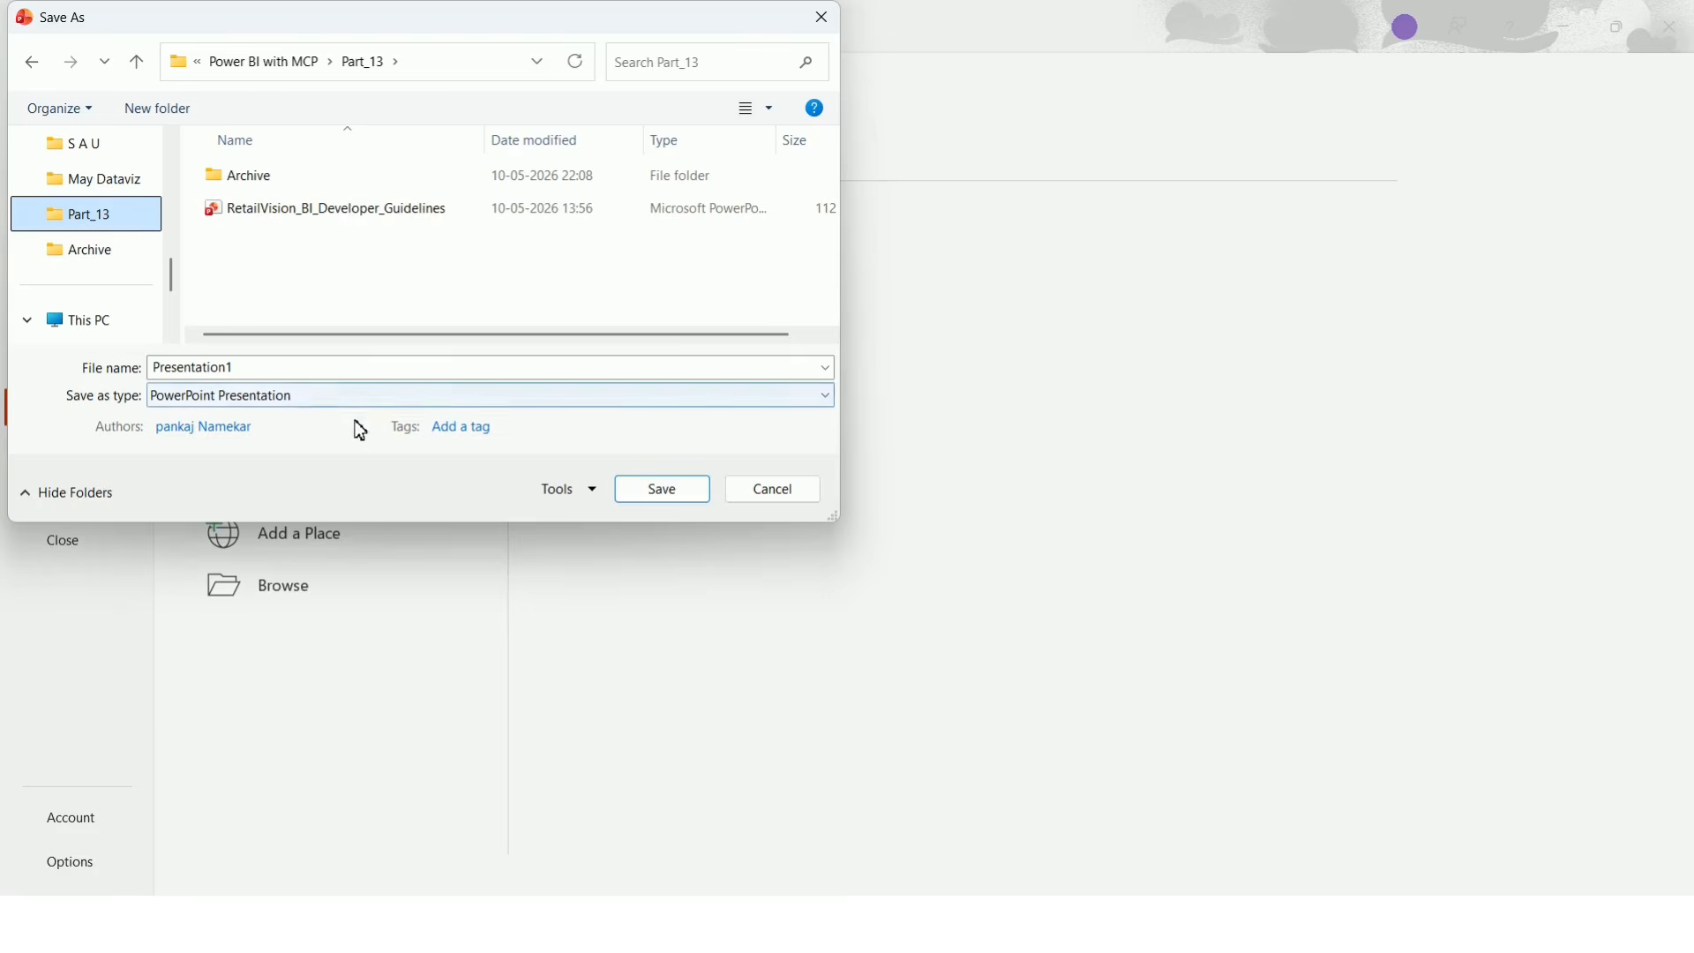
pyautogui.click(335, 397)
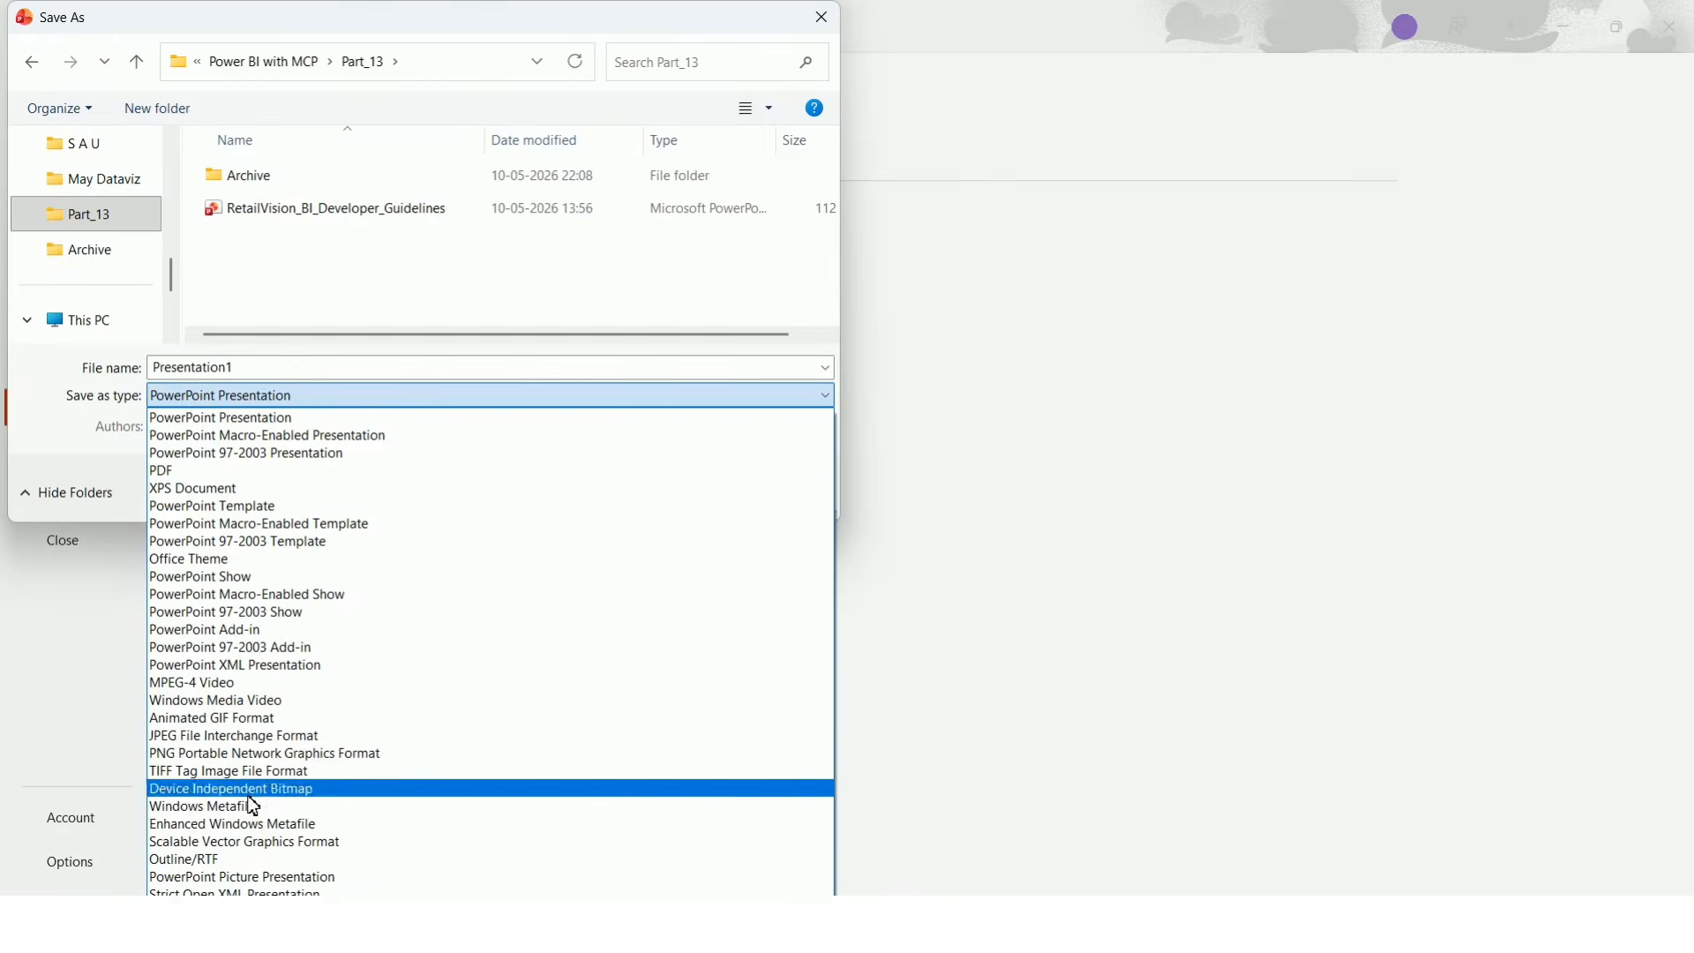
pyautogui.click(245, 843)
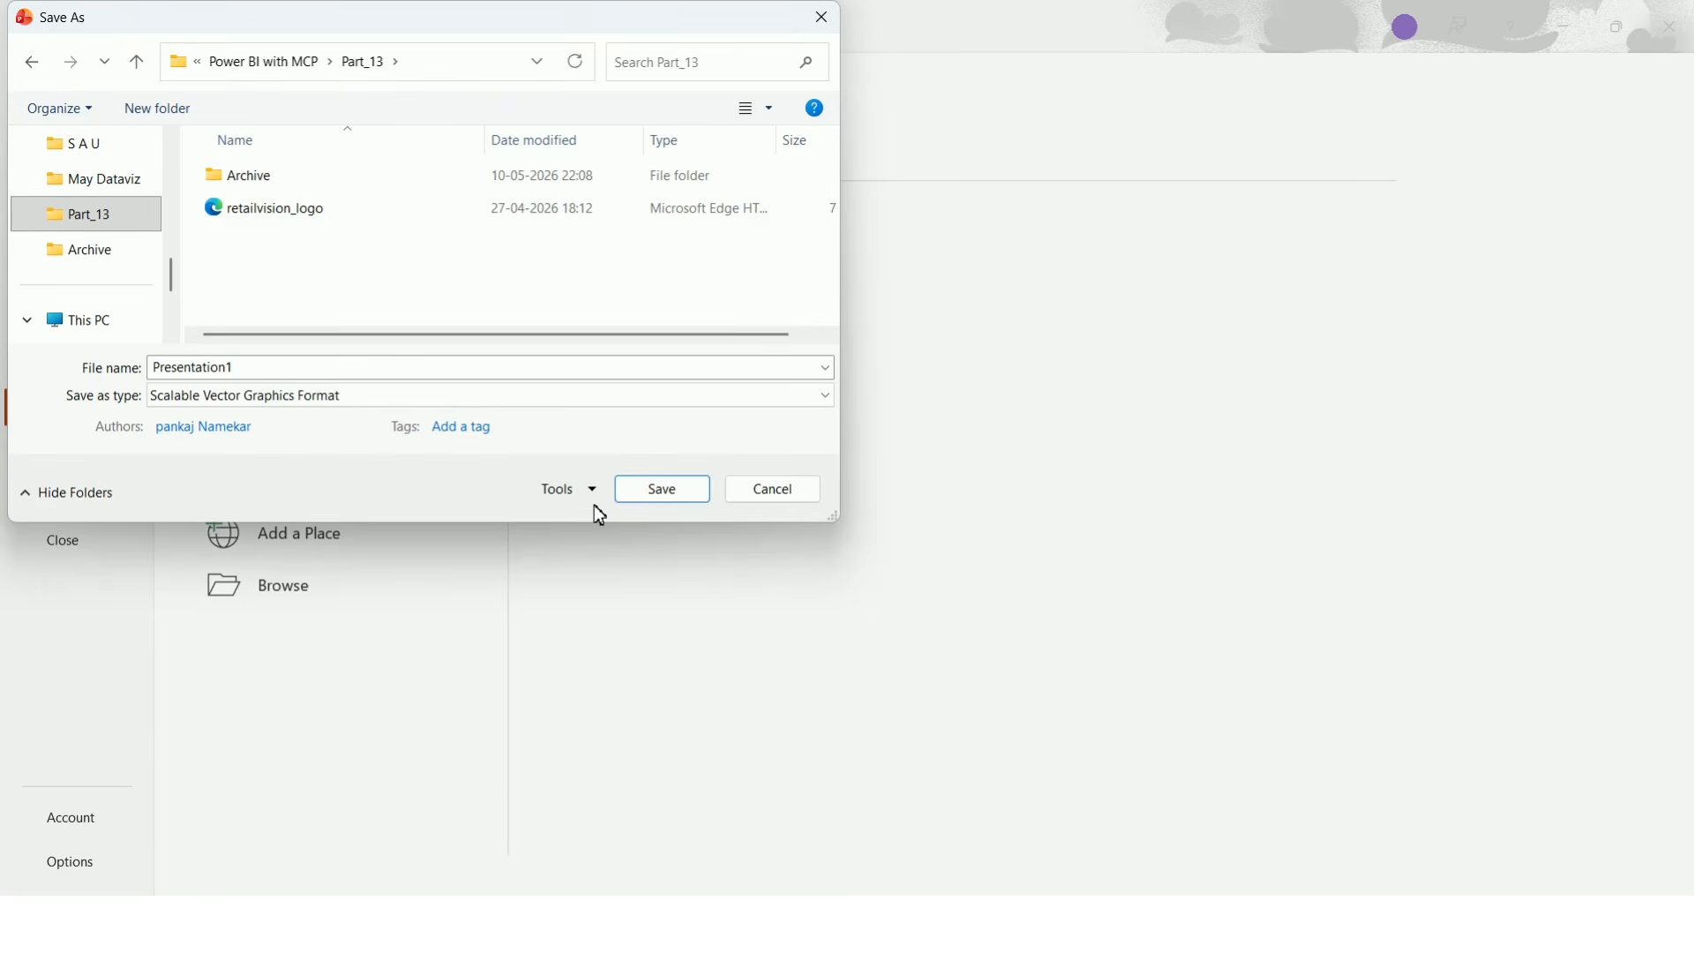
# Name the SVG file Sales Overview and export only the current slide.
pyautogui.doubleClick(368, 369)
pyautogui.press('BackSpace')
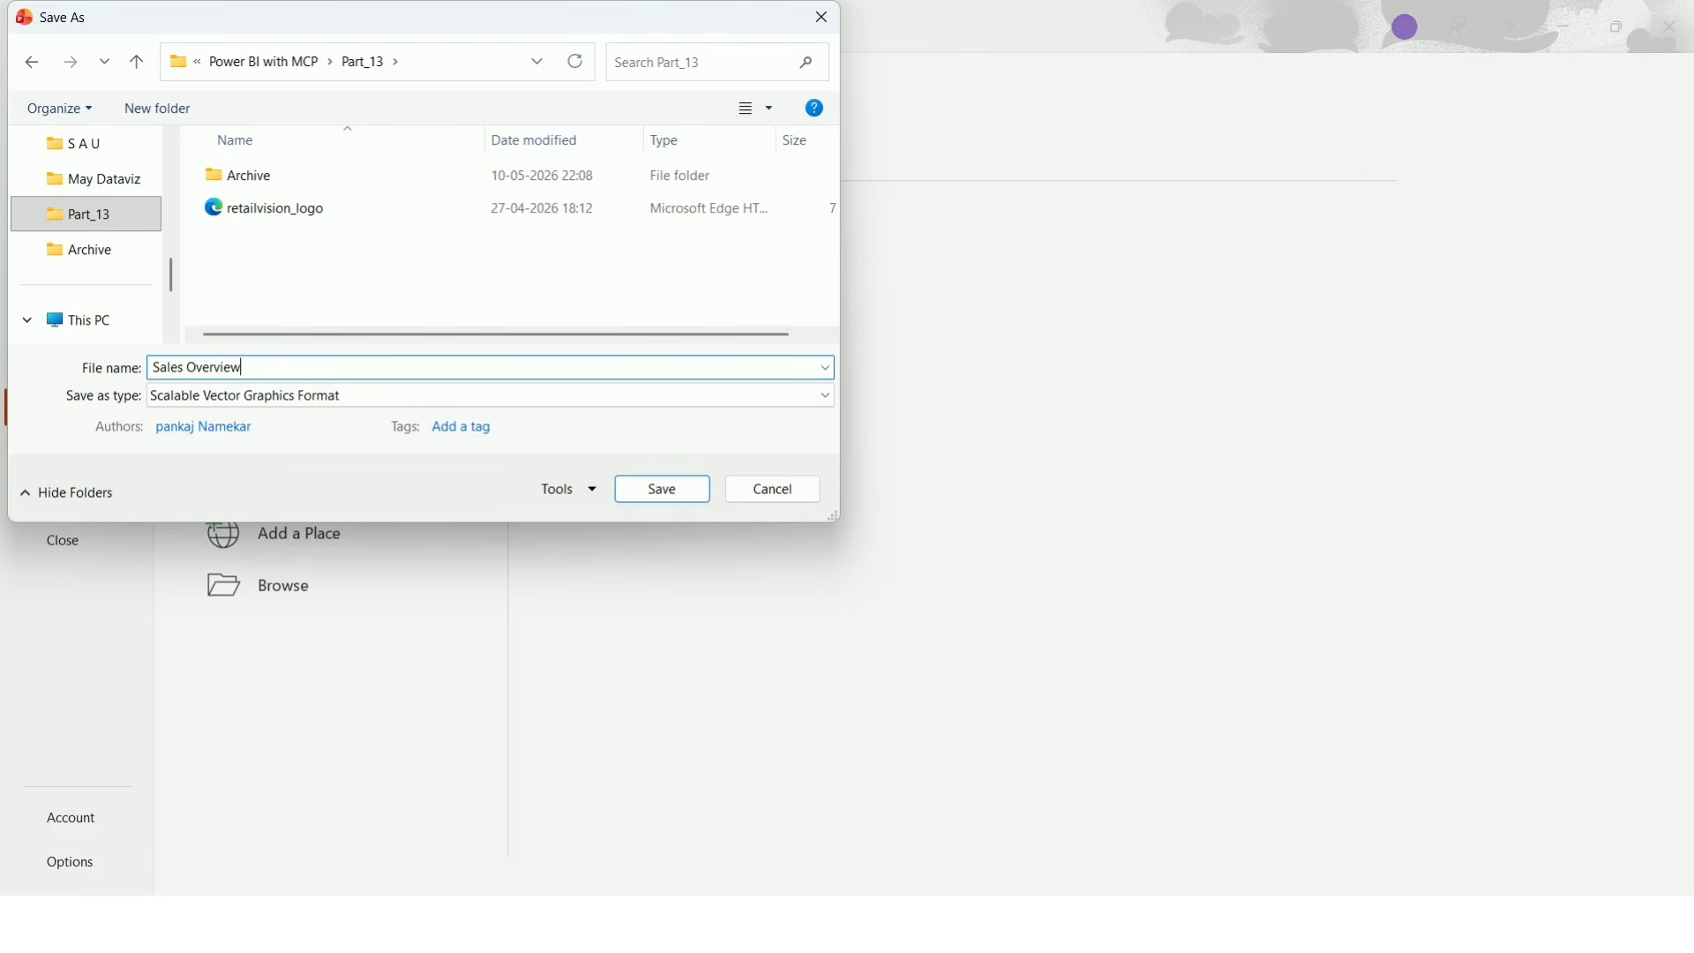
pyautogui.write('Sales Overview')
pyautogui.click(697, 496)
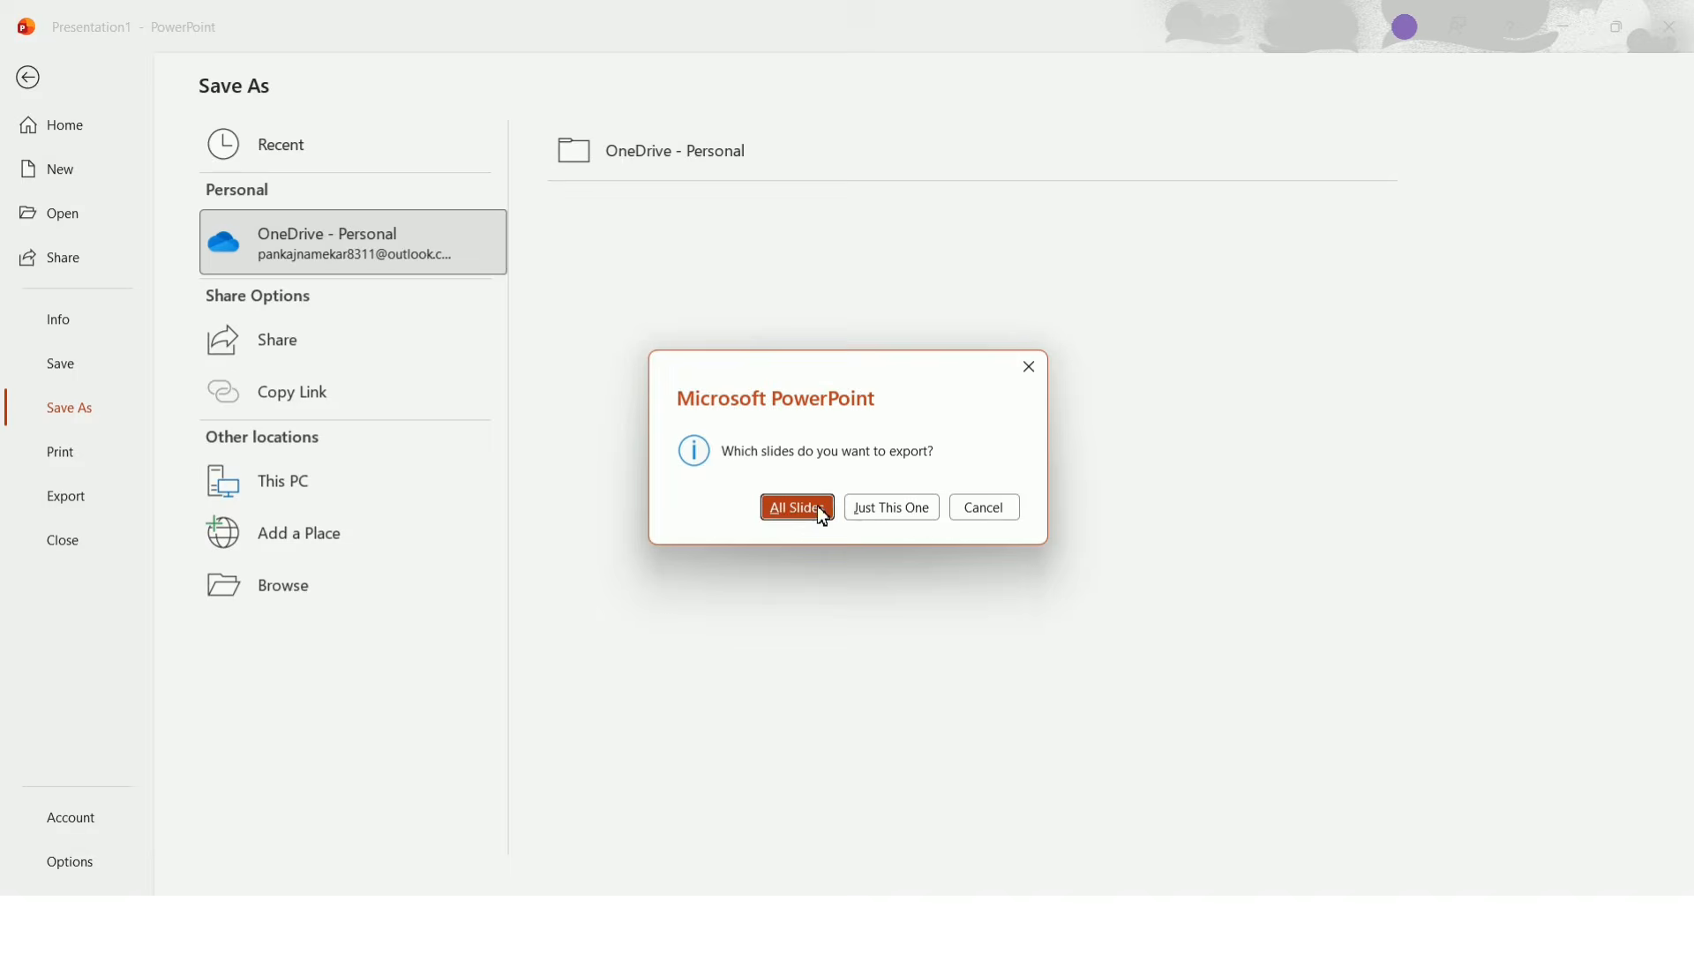
pyautogui.click(908, 507)
pyautogui.scroll(2, 914, 521)
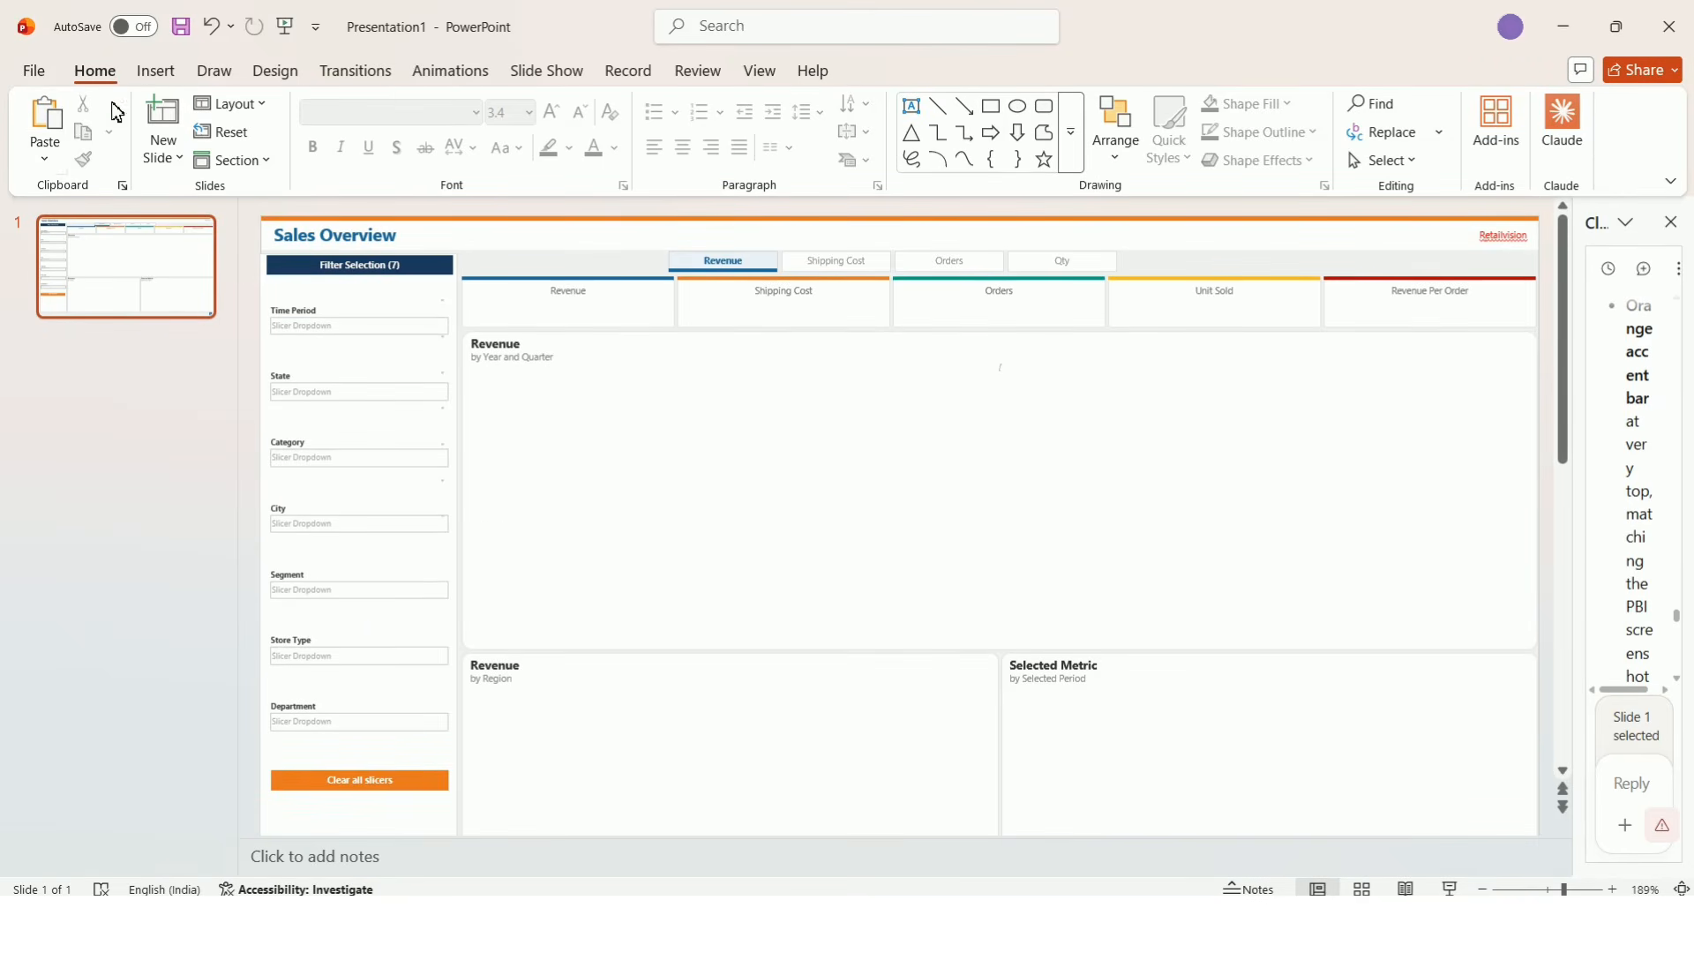
# Save the presentation as a PowerPoint file named Wireframe in the Part_13 folder.
pyautogui.click(182, 29)
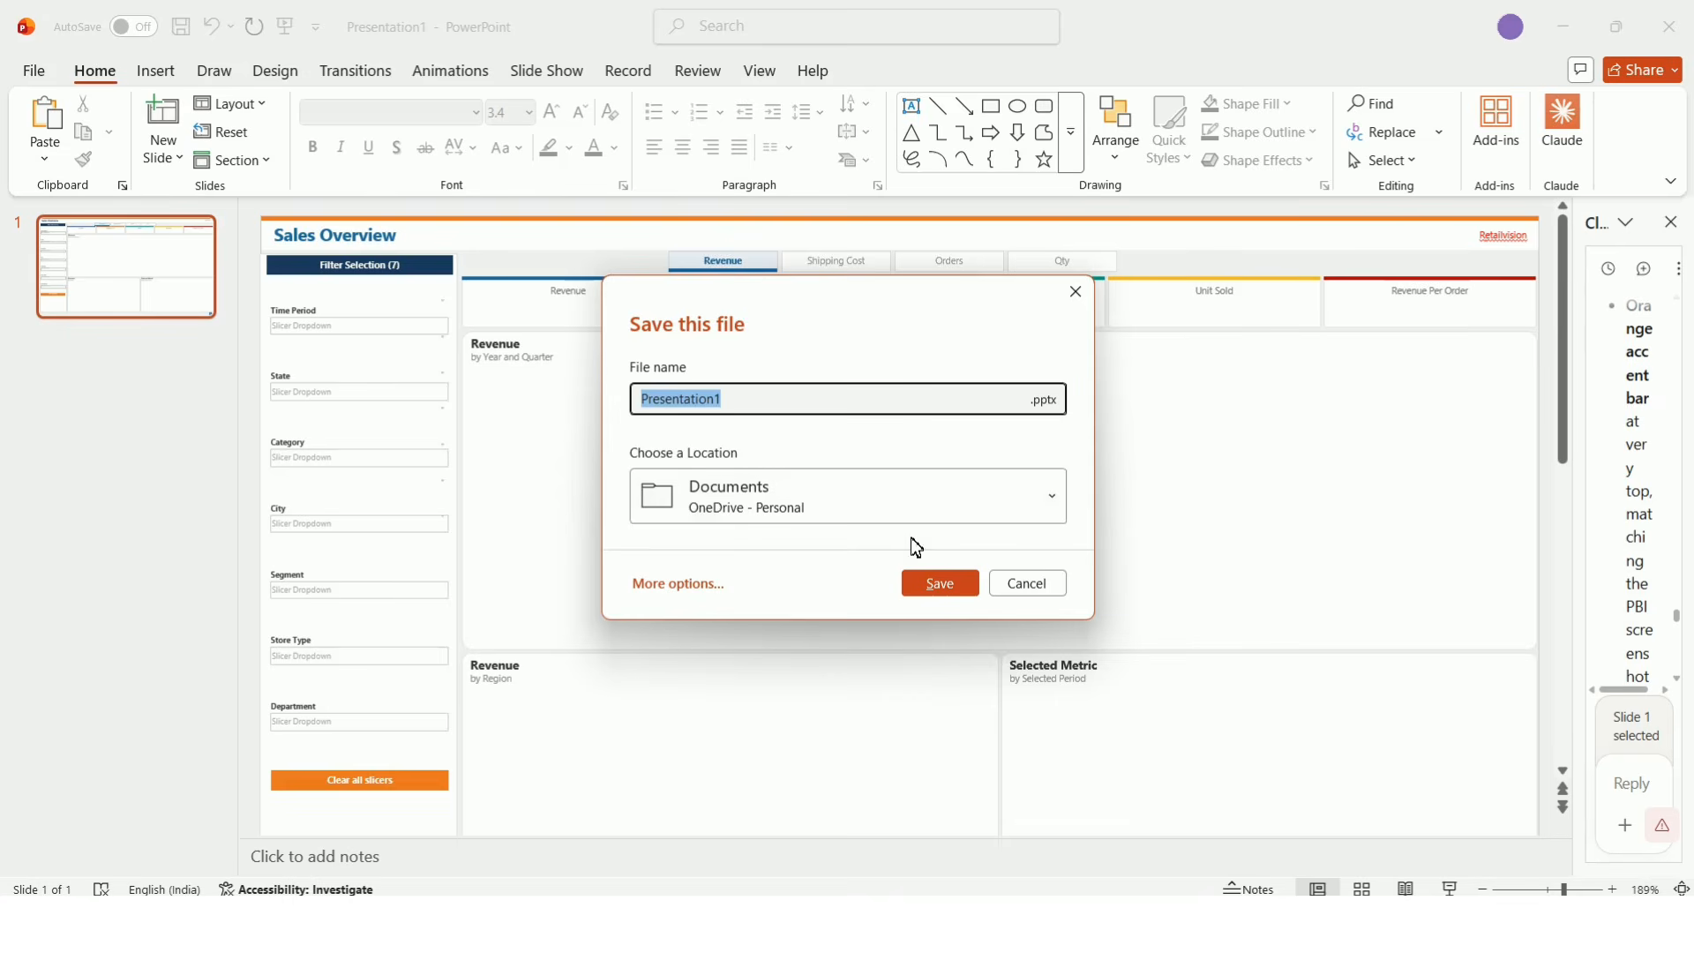
pyautogui.click(1055, 585)
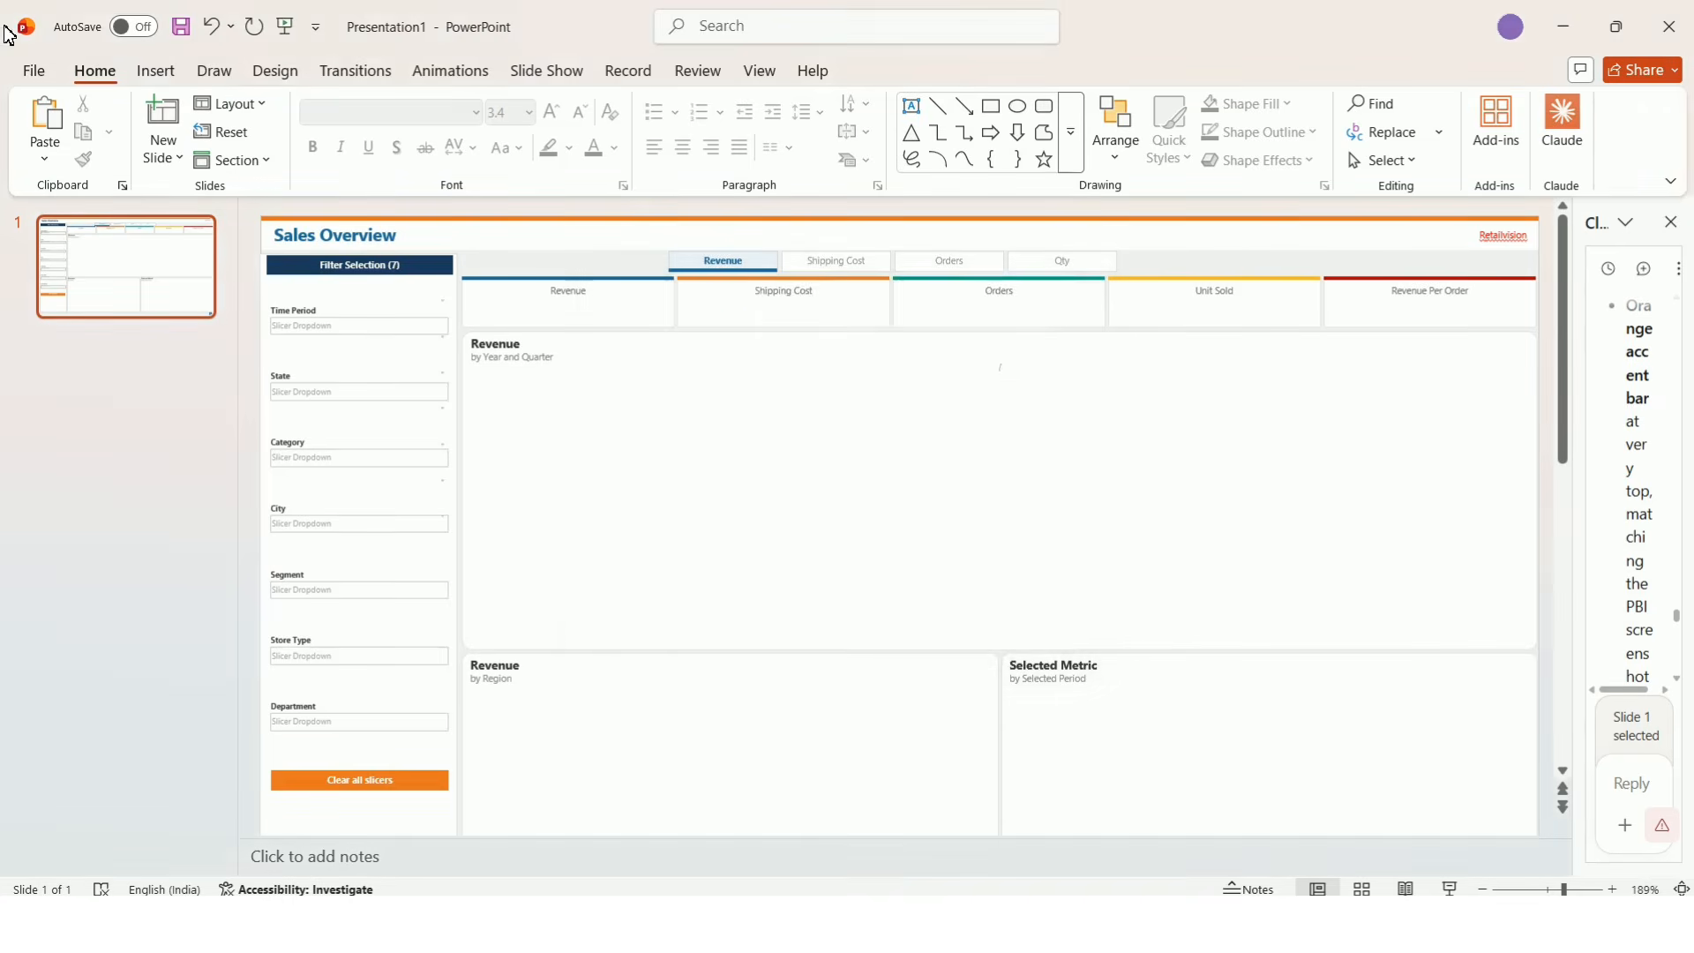
pyautogui.click(44, 76)
pyautogui.click(72, 408)
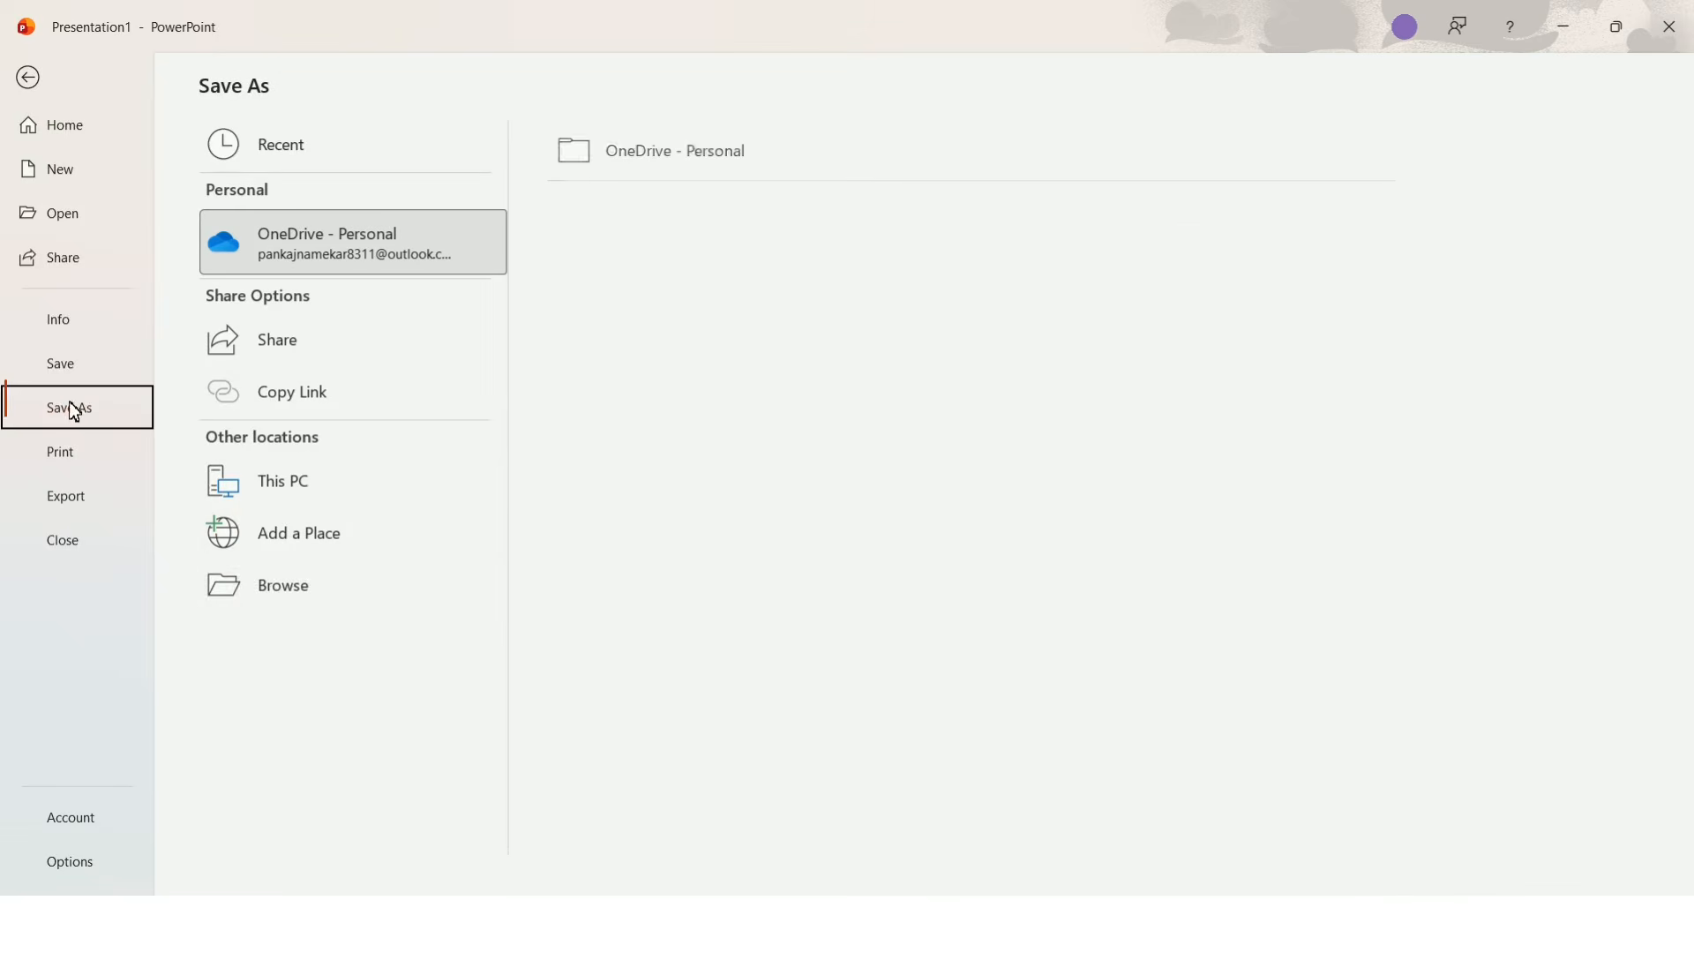
pyautogui.click(323, 579)
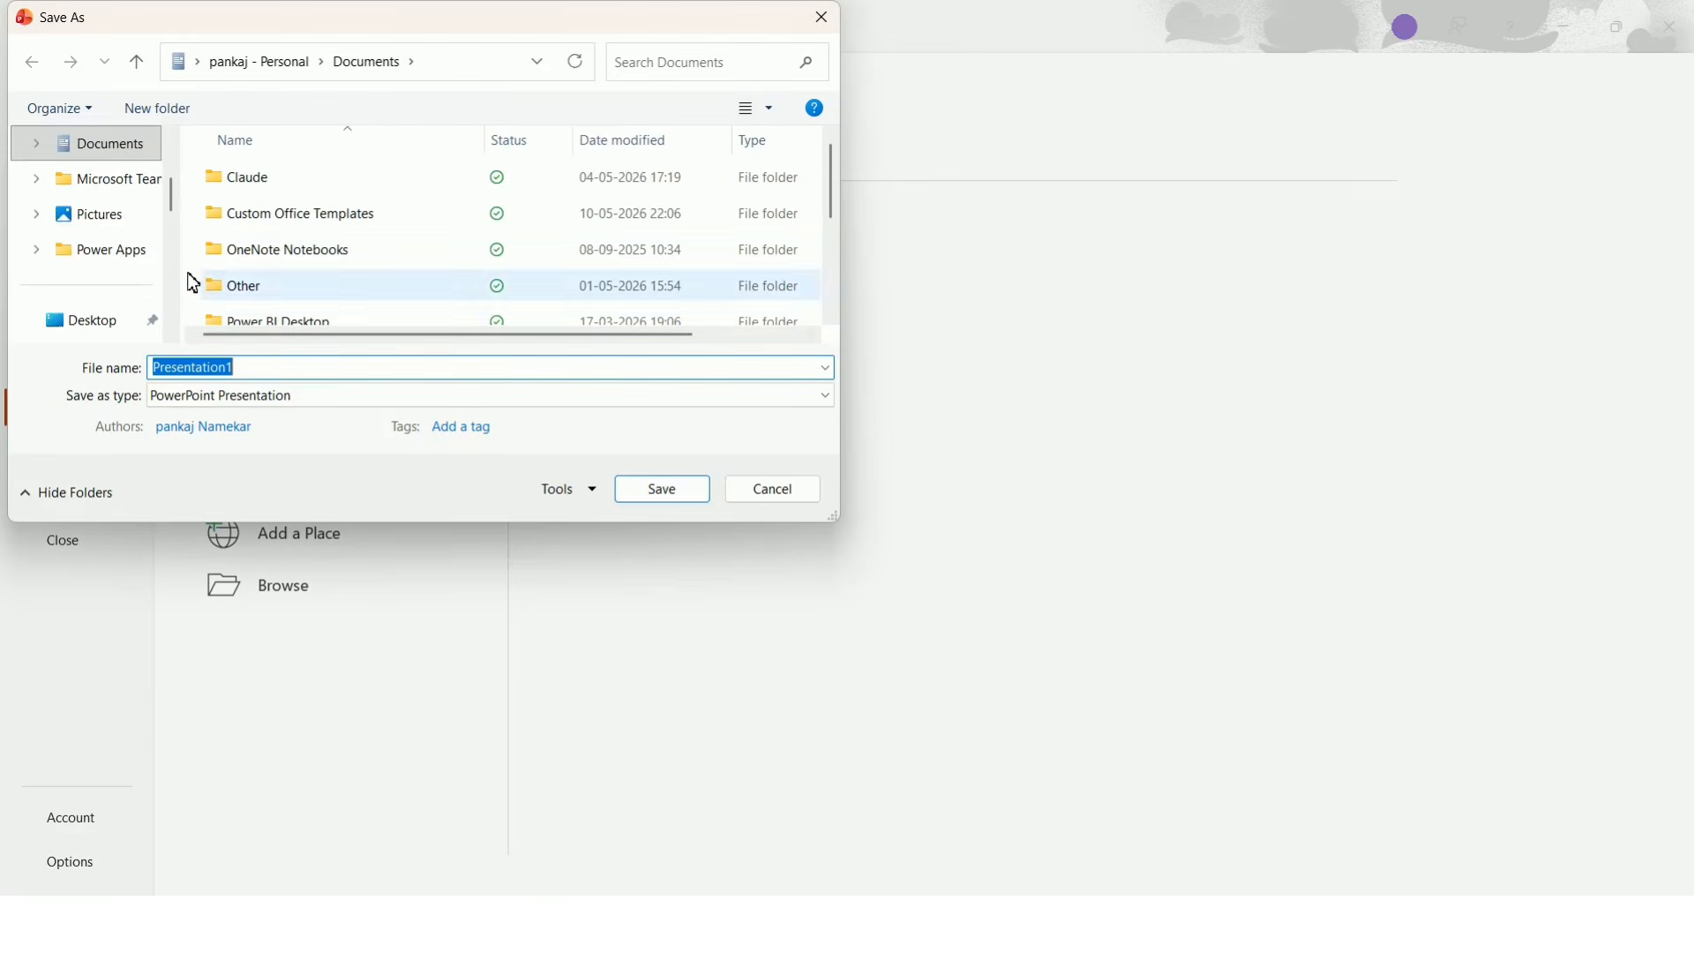
pyautogui.scroll(-5, 124, 257)
pyautogui.click(88, 214)
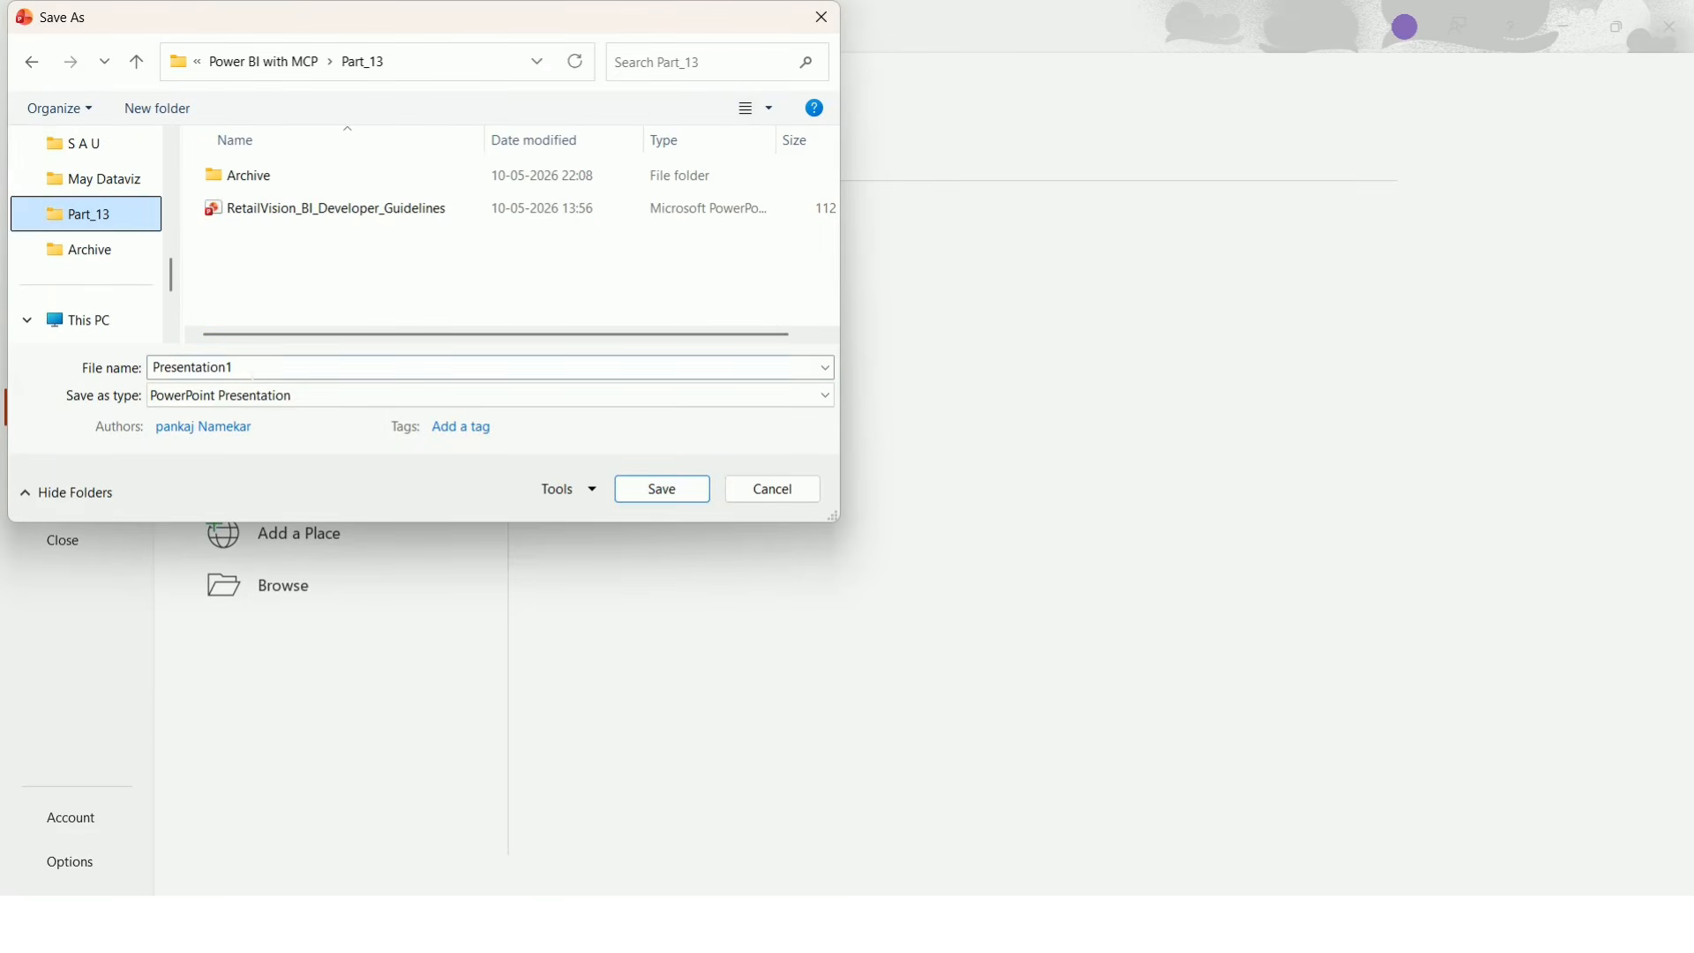
pyautogui.doubleClick(251, 368)
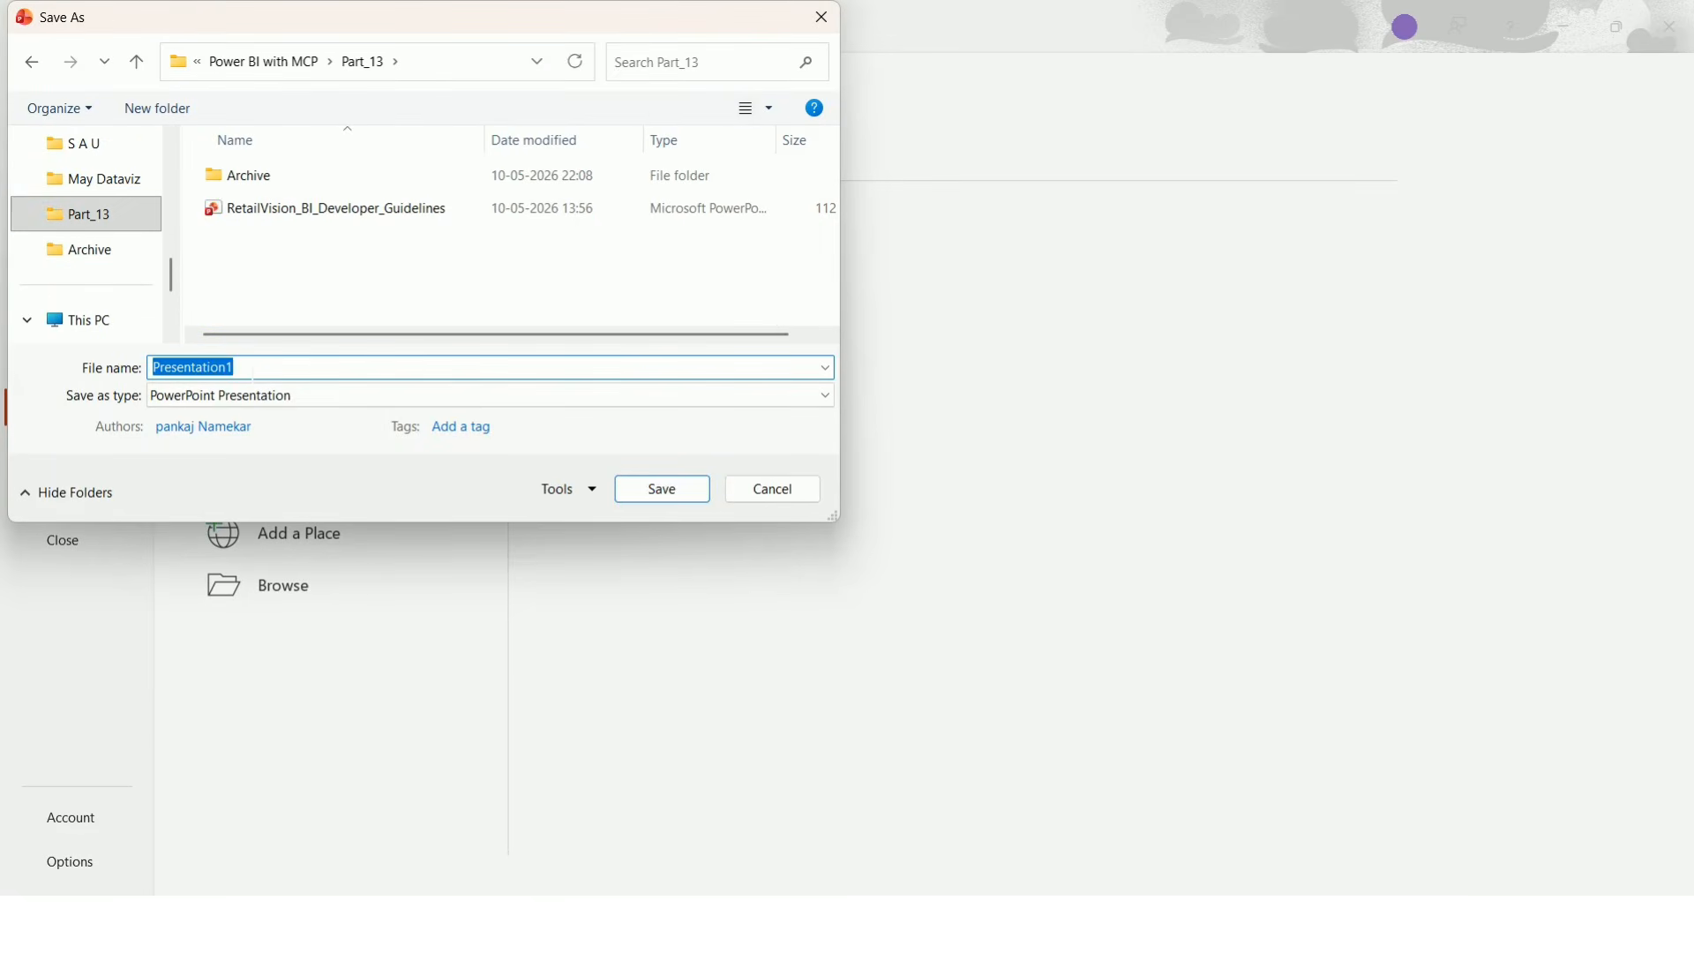
pyautogui.press('BackSpace')
pyautogui.click(675, 492)
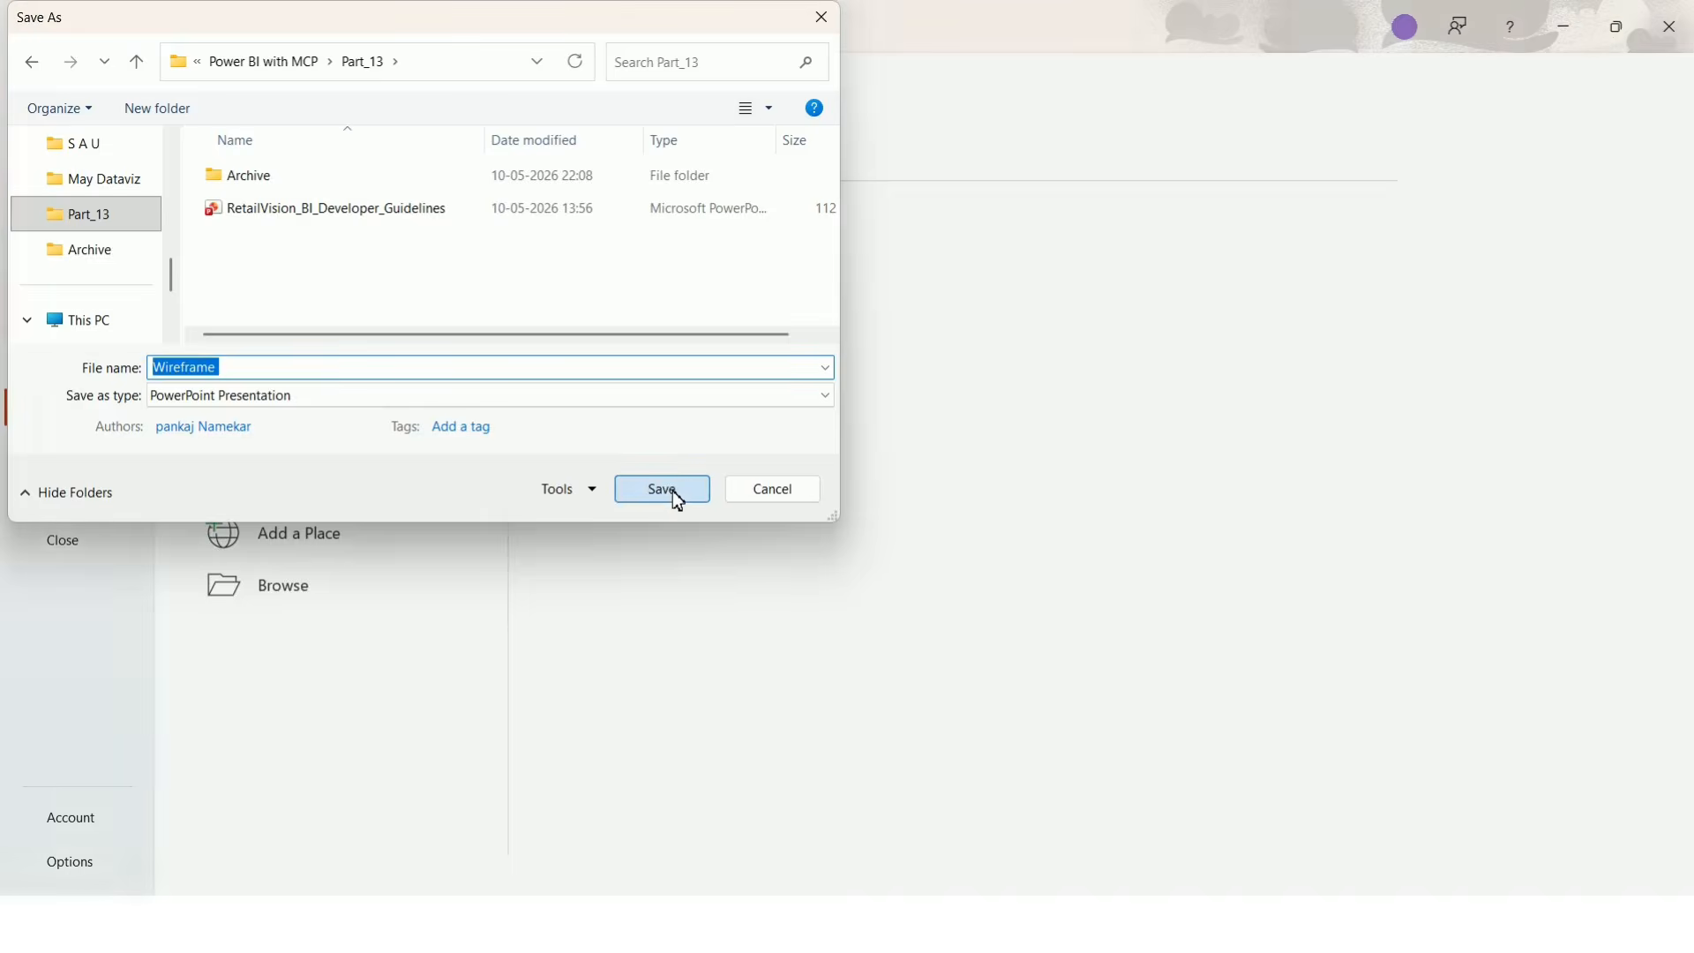
# Switch to the RetailVision Report in Power BI Desktop and compare the Sales Overview and Sales Overview _2 pages.
pyautogui.click(1209, 924)
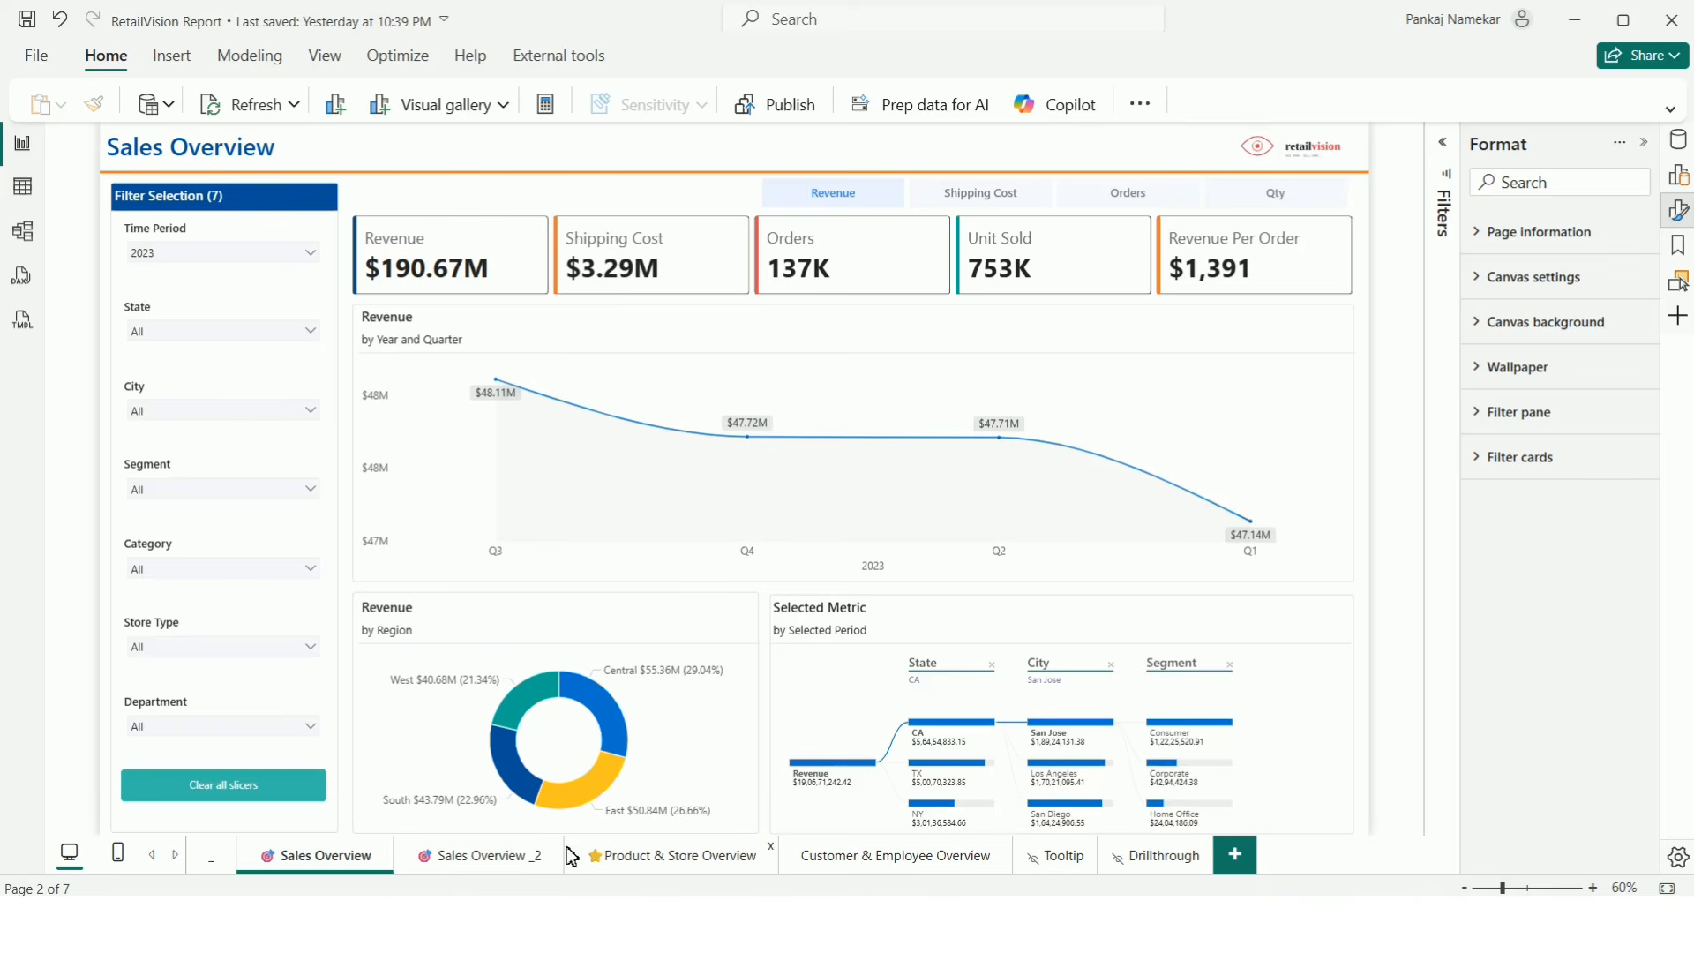
pyautogui.click(514, 864)
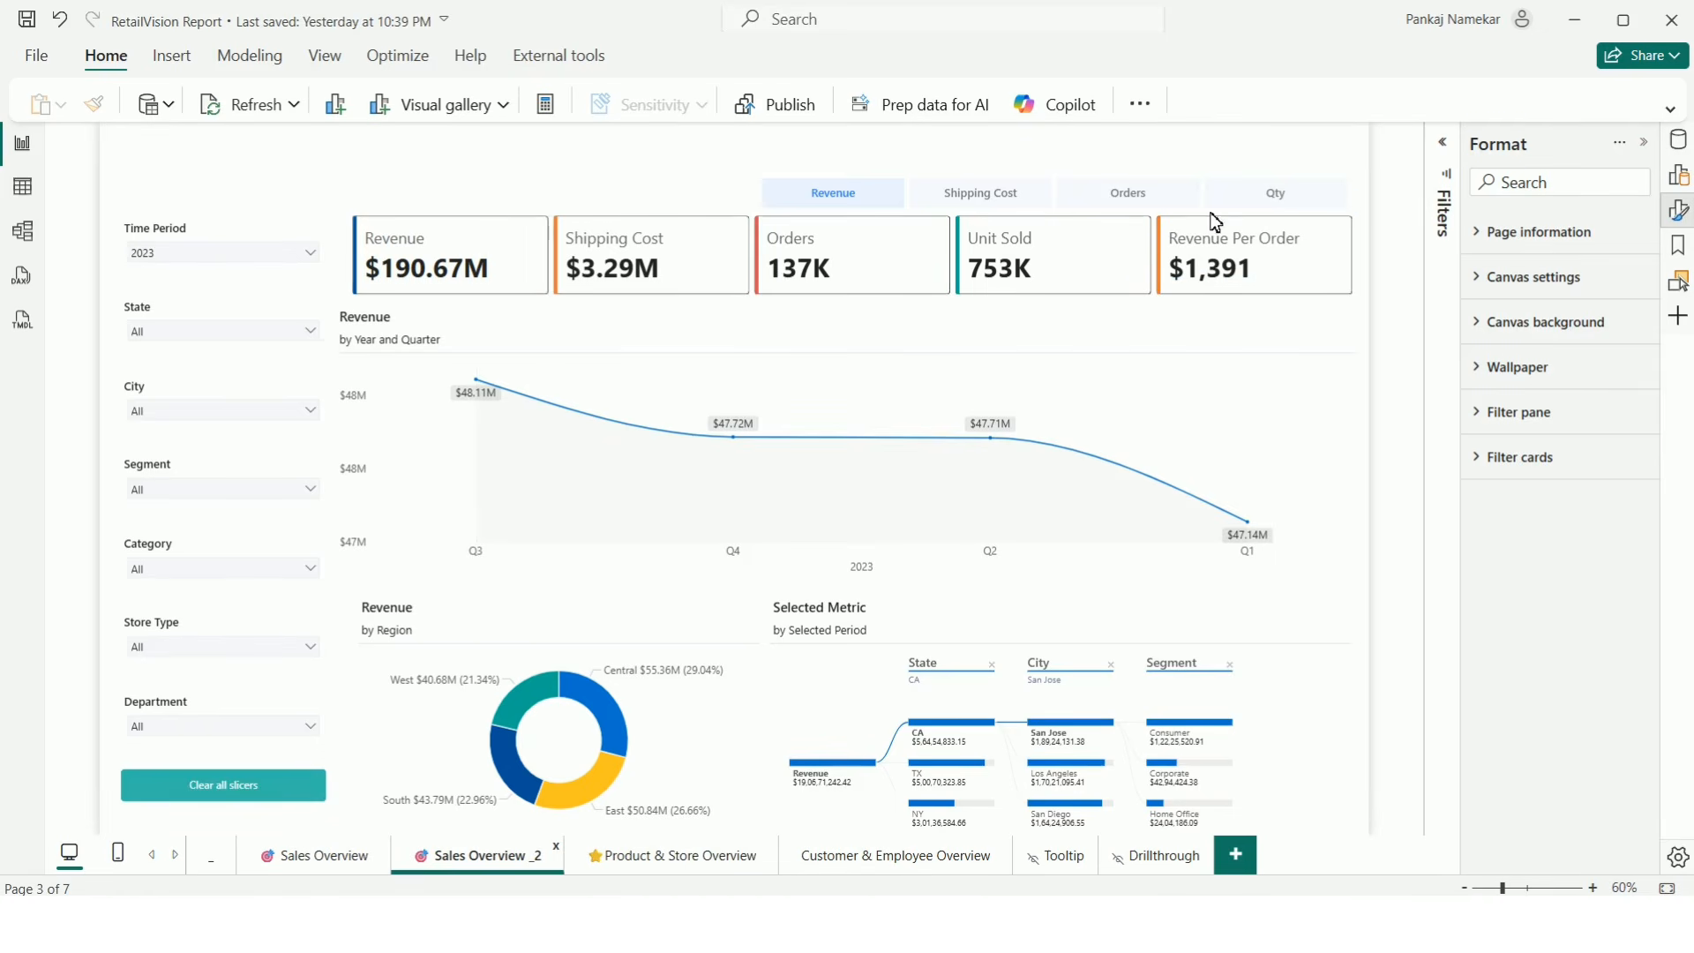
pyautogui.click(332, 856)
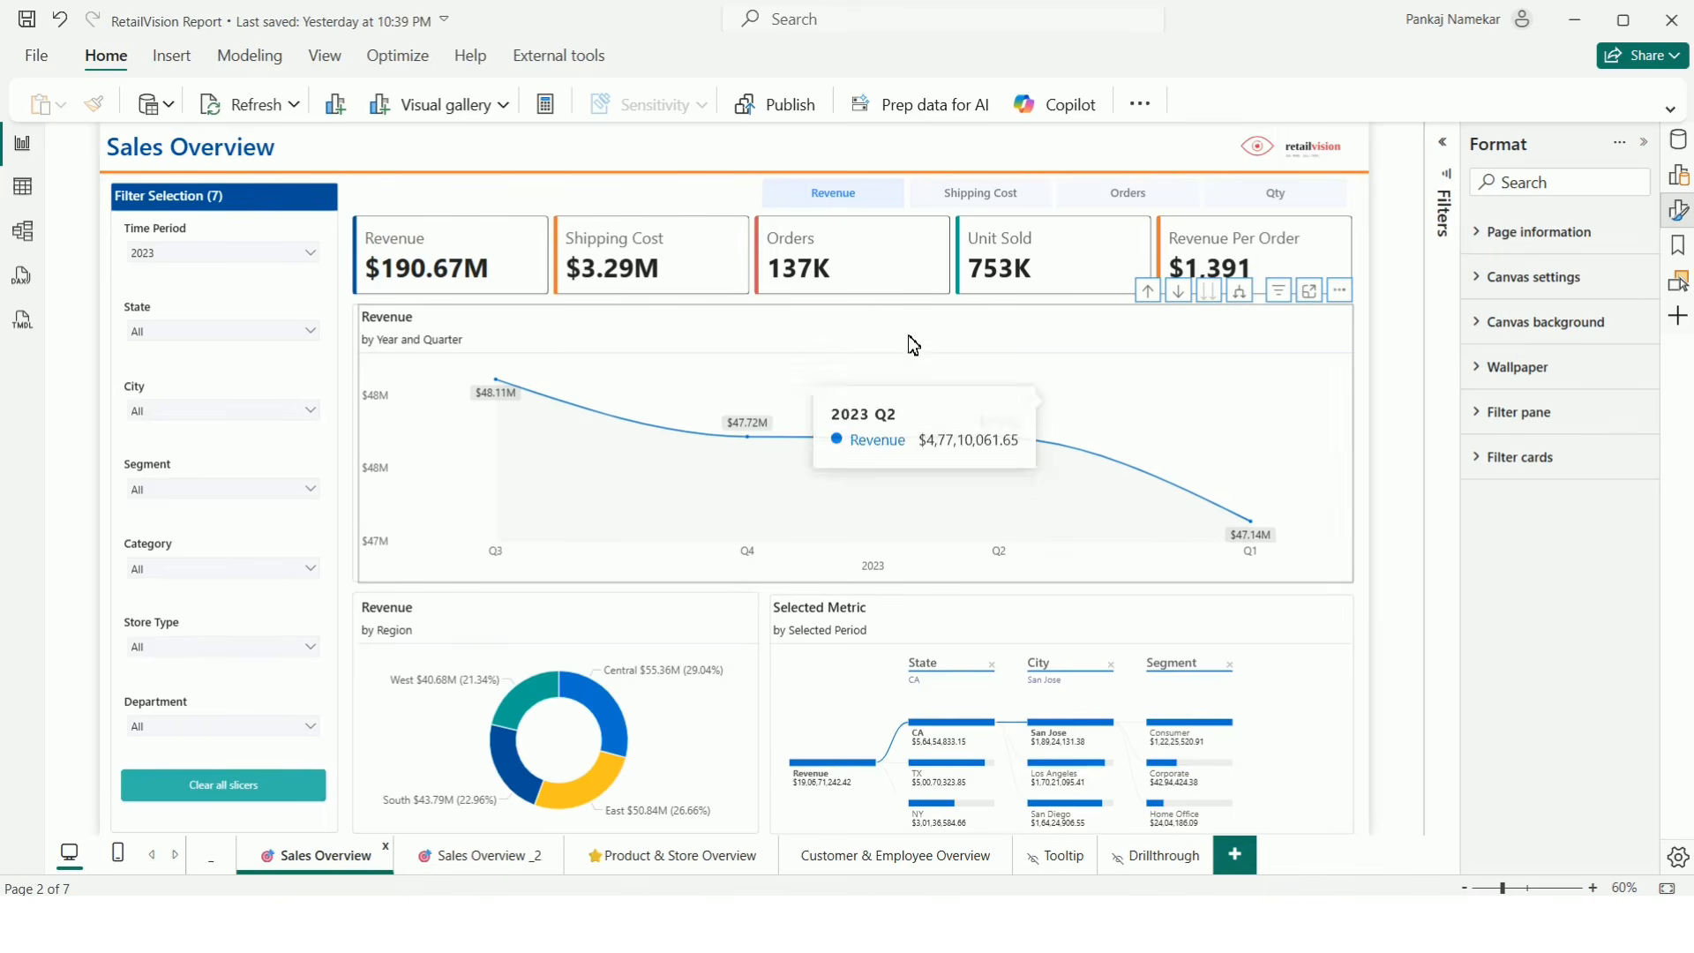
# Move the Revenue by Year and Quarter line chart and the Revenue by Region donut chart off their background shapes, over the KPI cards.
pyautogui.moveTo(765, 356); pyautogui.dragTo(564, 636)
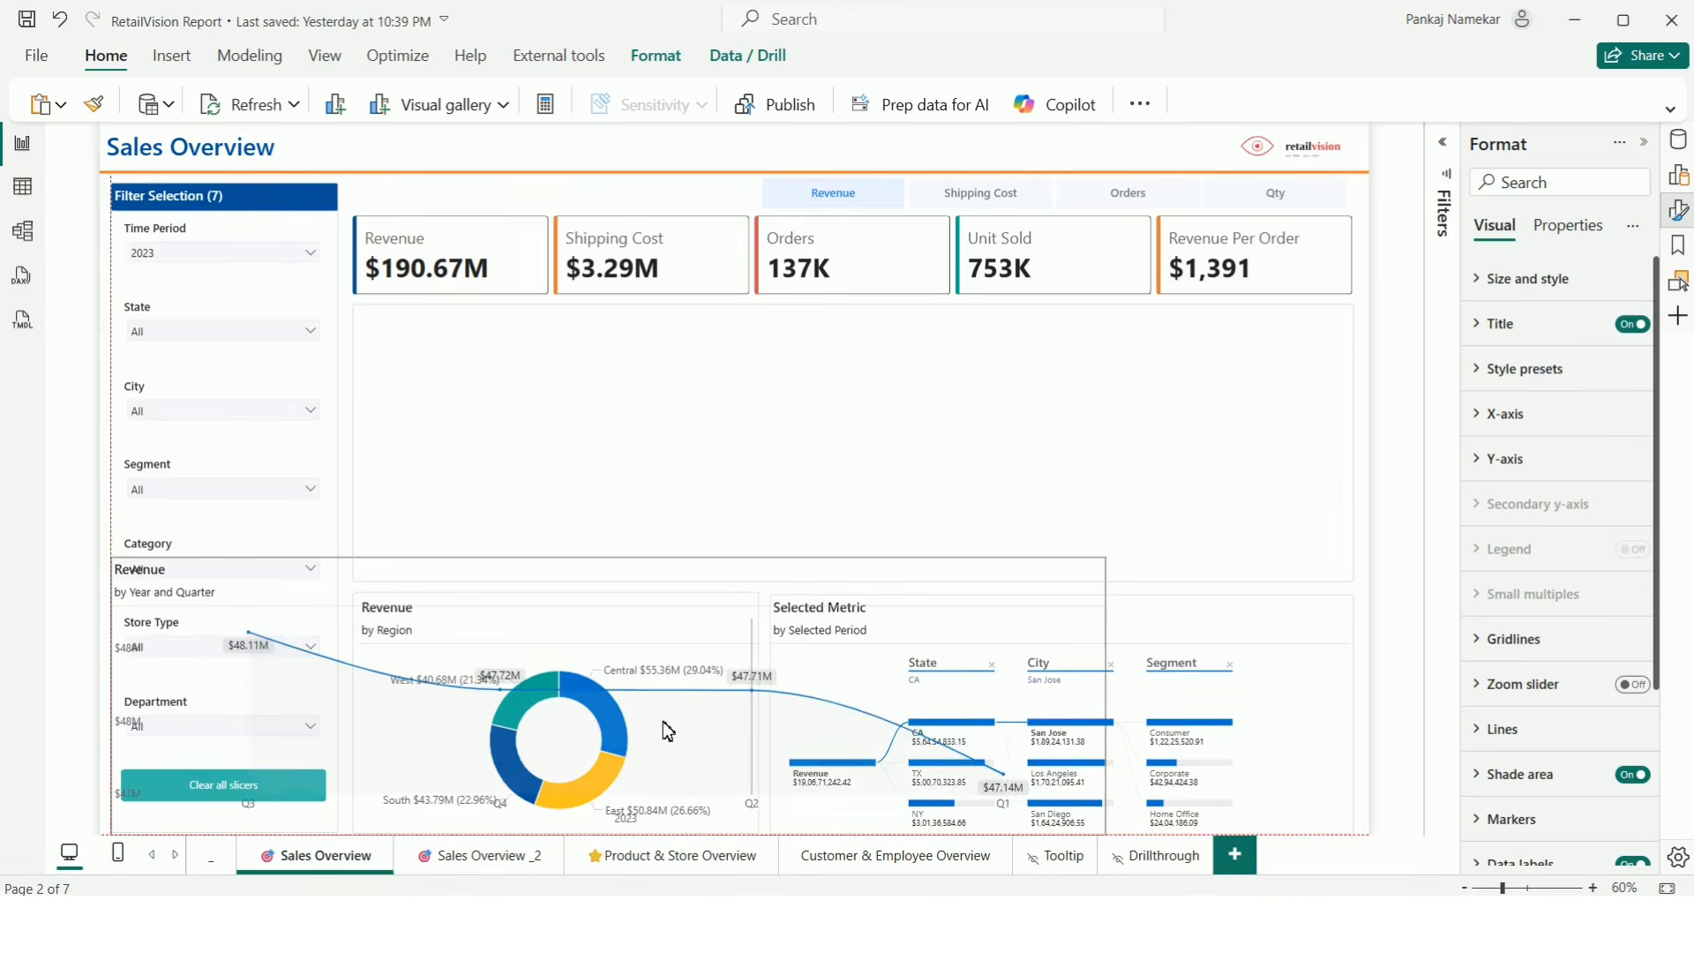
pyautogui.click(741, 394)
pyautogui.click(638, 634)
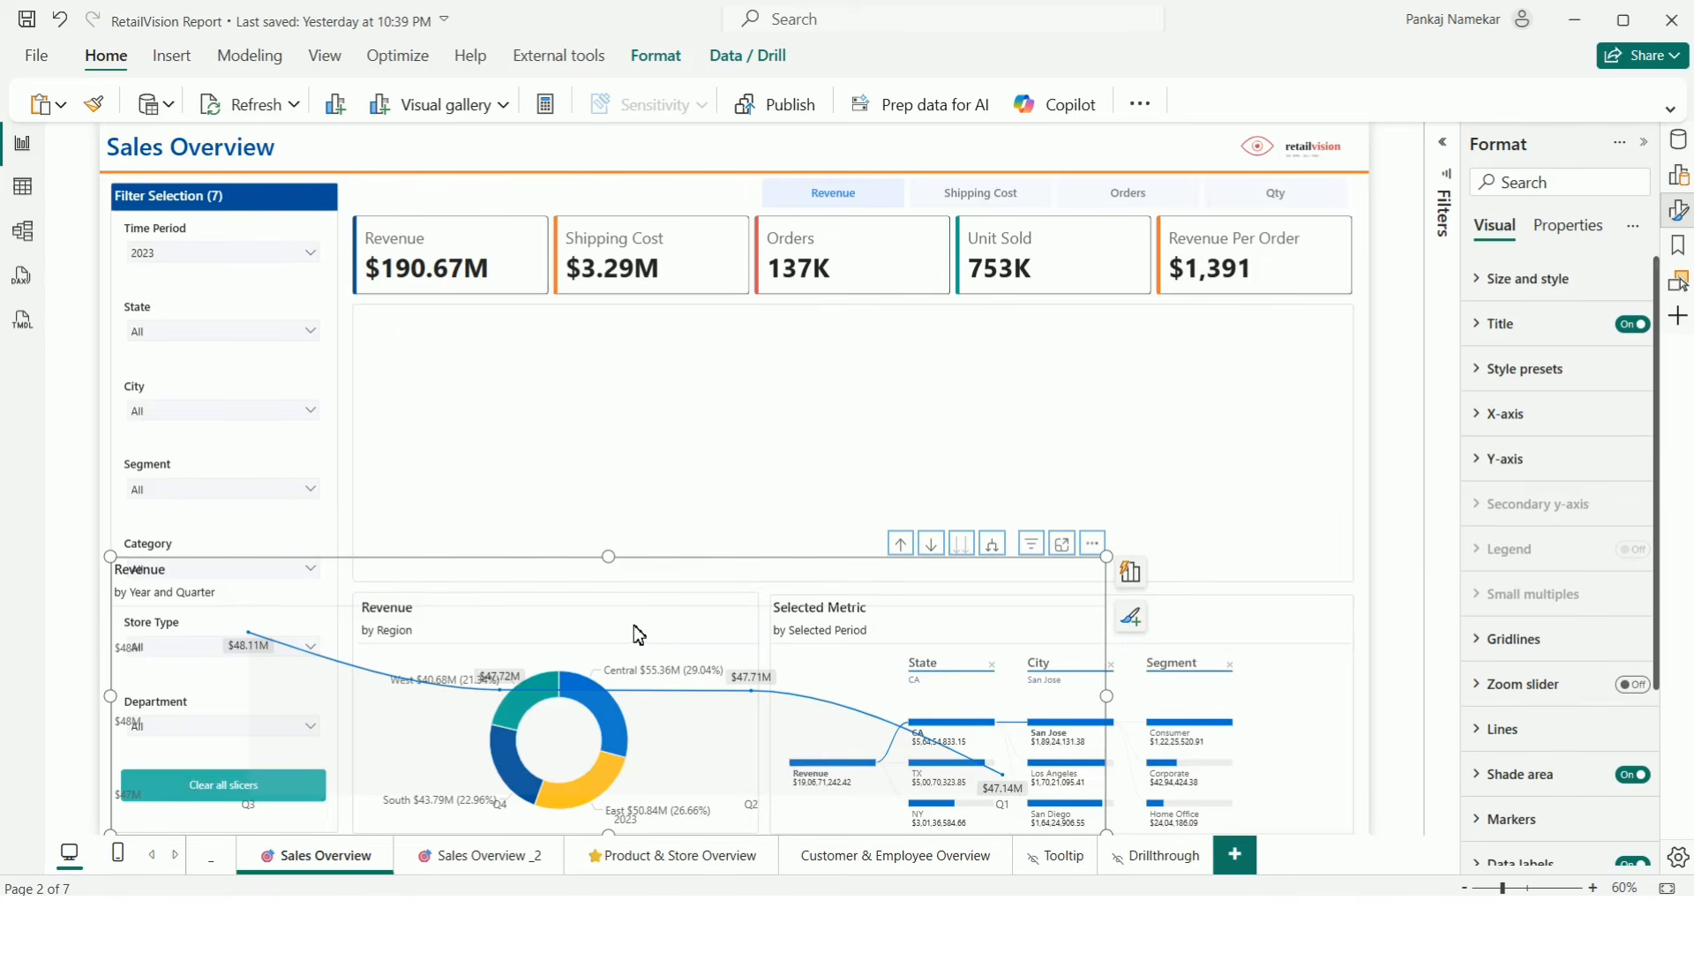
pyautogui.moveTo(707, 579); pyautogui.dragTo(759, 172)
pyautogui.click(620, 617)
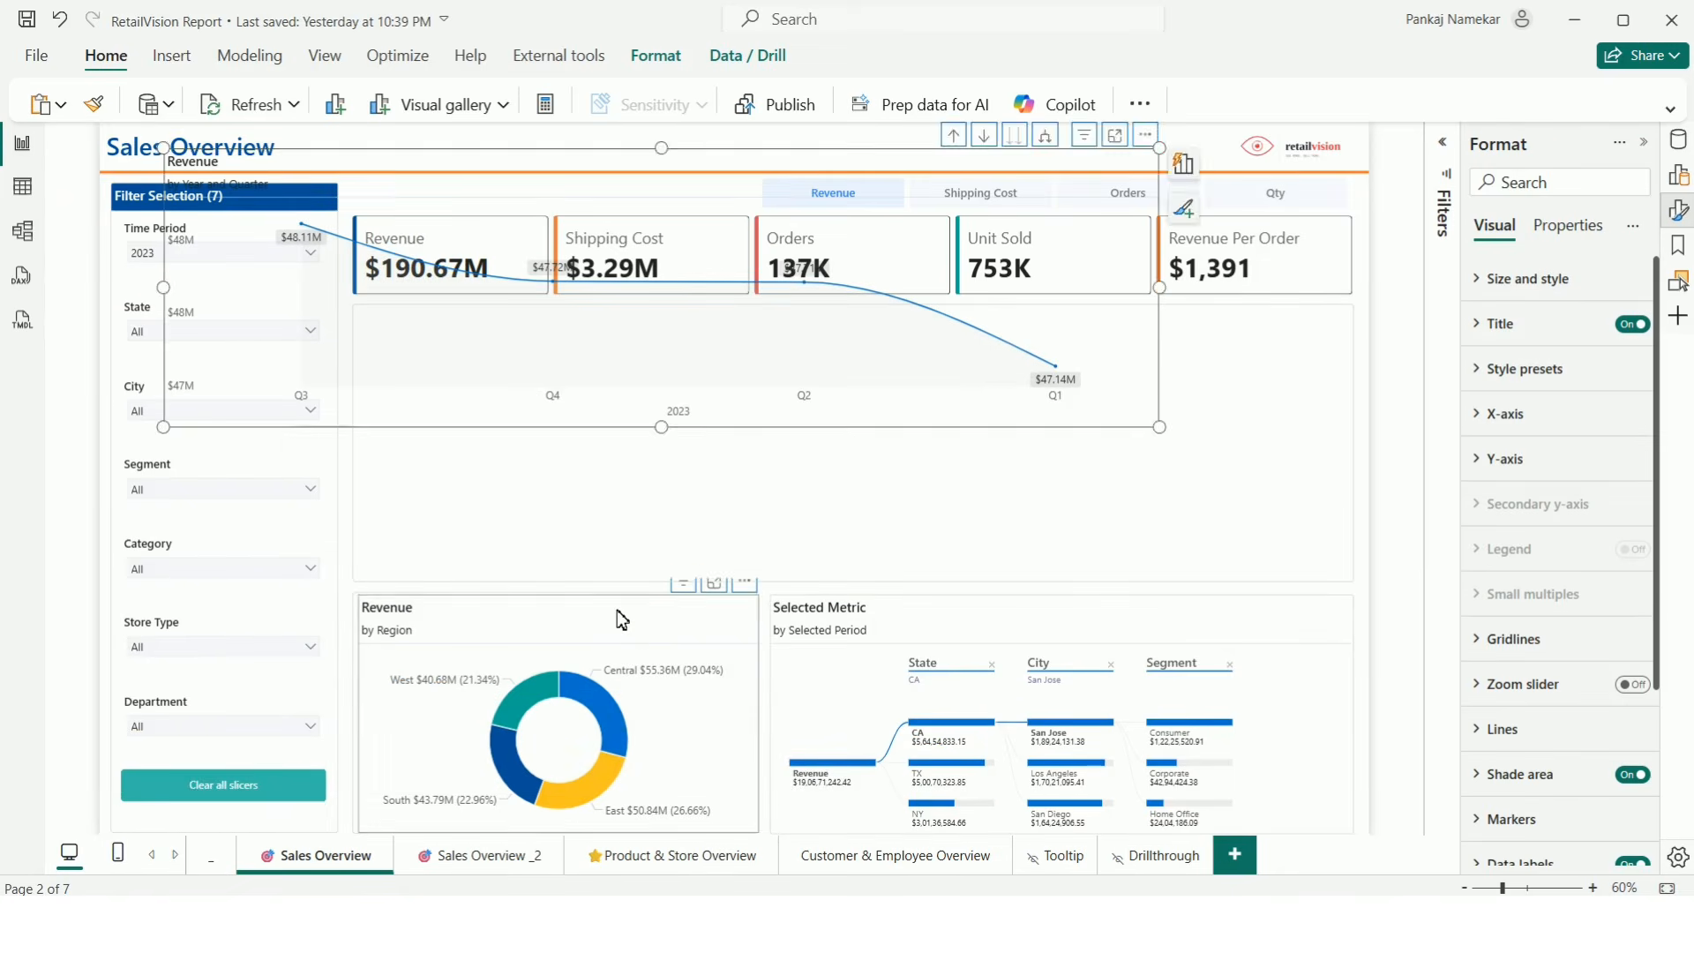
pyautogui.moveTo(617, 617); pyautogui.dragTo(594, 235)
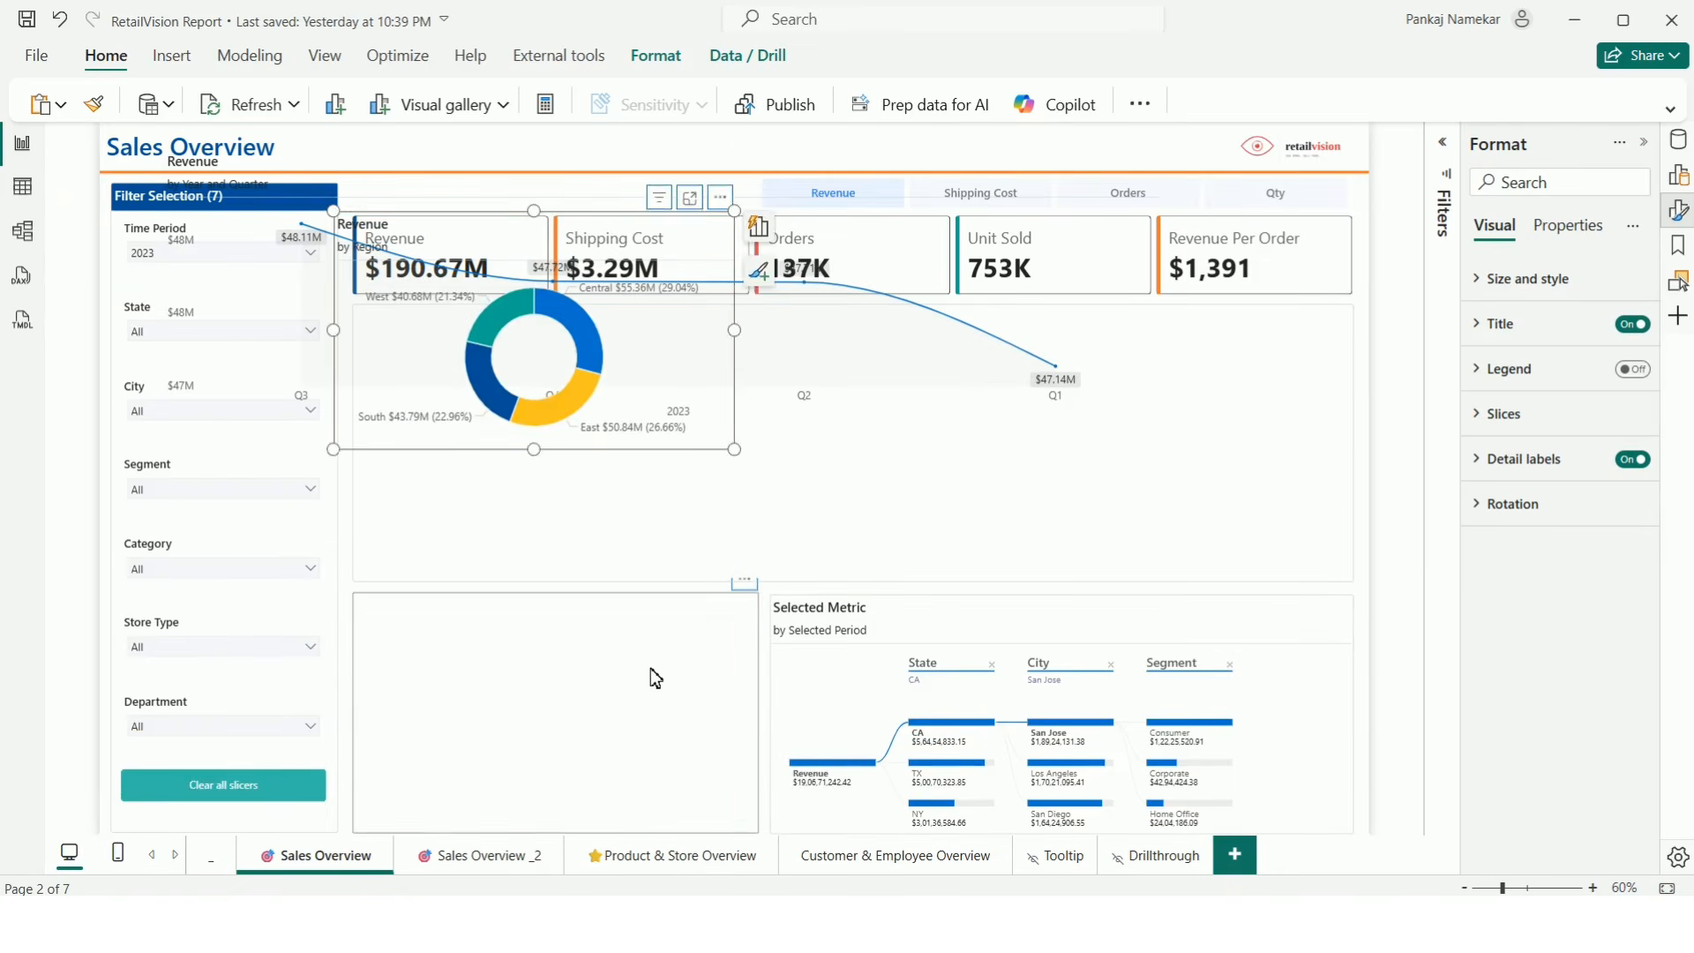
# Move the Selected Metric decomposition tree off its background shape and select the three empty chart background shapes together.
pyautogui.click(900, 518)
pyautogui.moveTo(891, 639); pyautogui.dragTo(217, 256)
pyautogui.keyDown('ctrl'); pyautogui.click(957, 686); pyautogui.keyUp('ctrl')
pyautogui.keyDown('ctrl'); pyautogui.click(1004, 540); pyautogui.keyUp('ctrl')
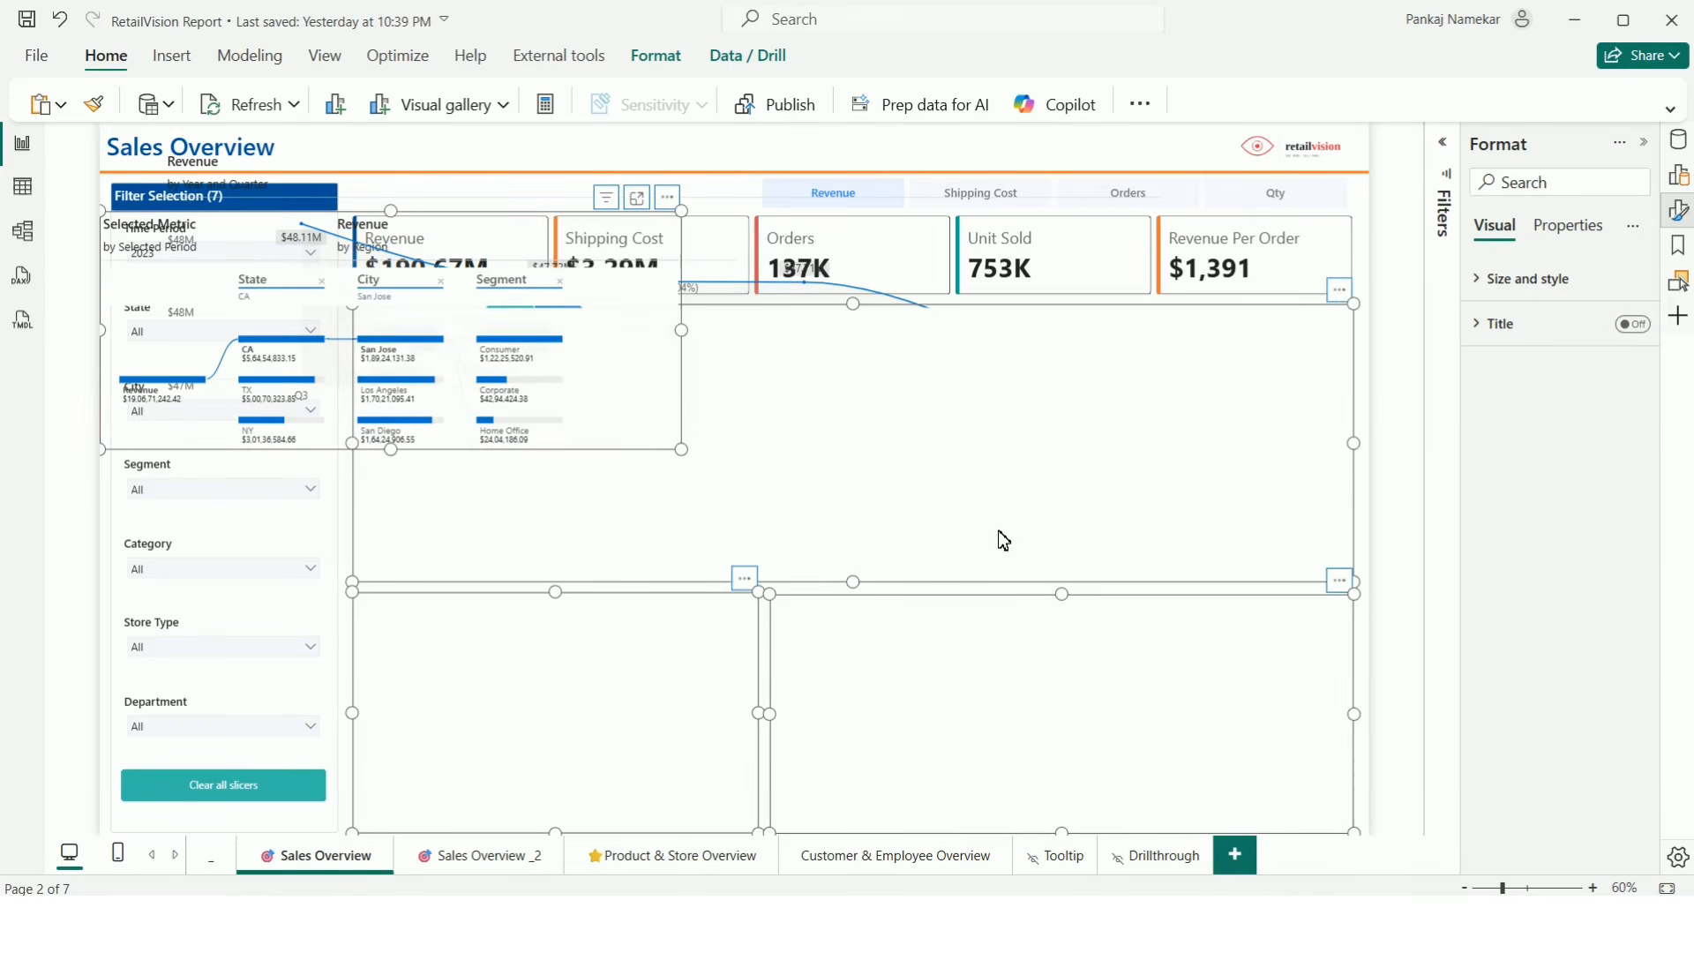
pyautogui.click(1395, 411)
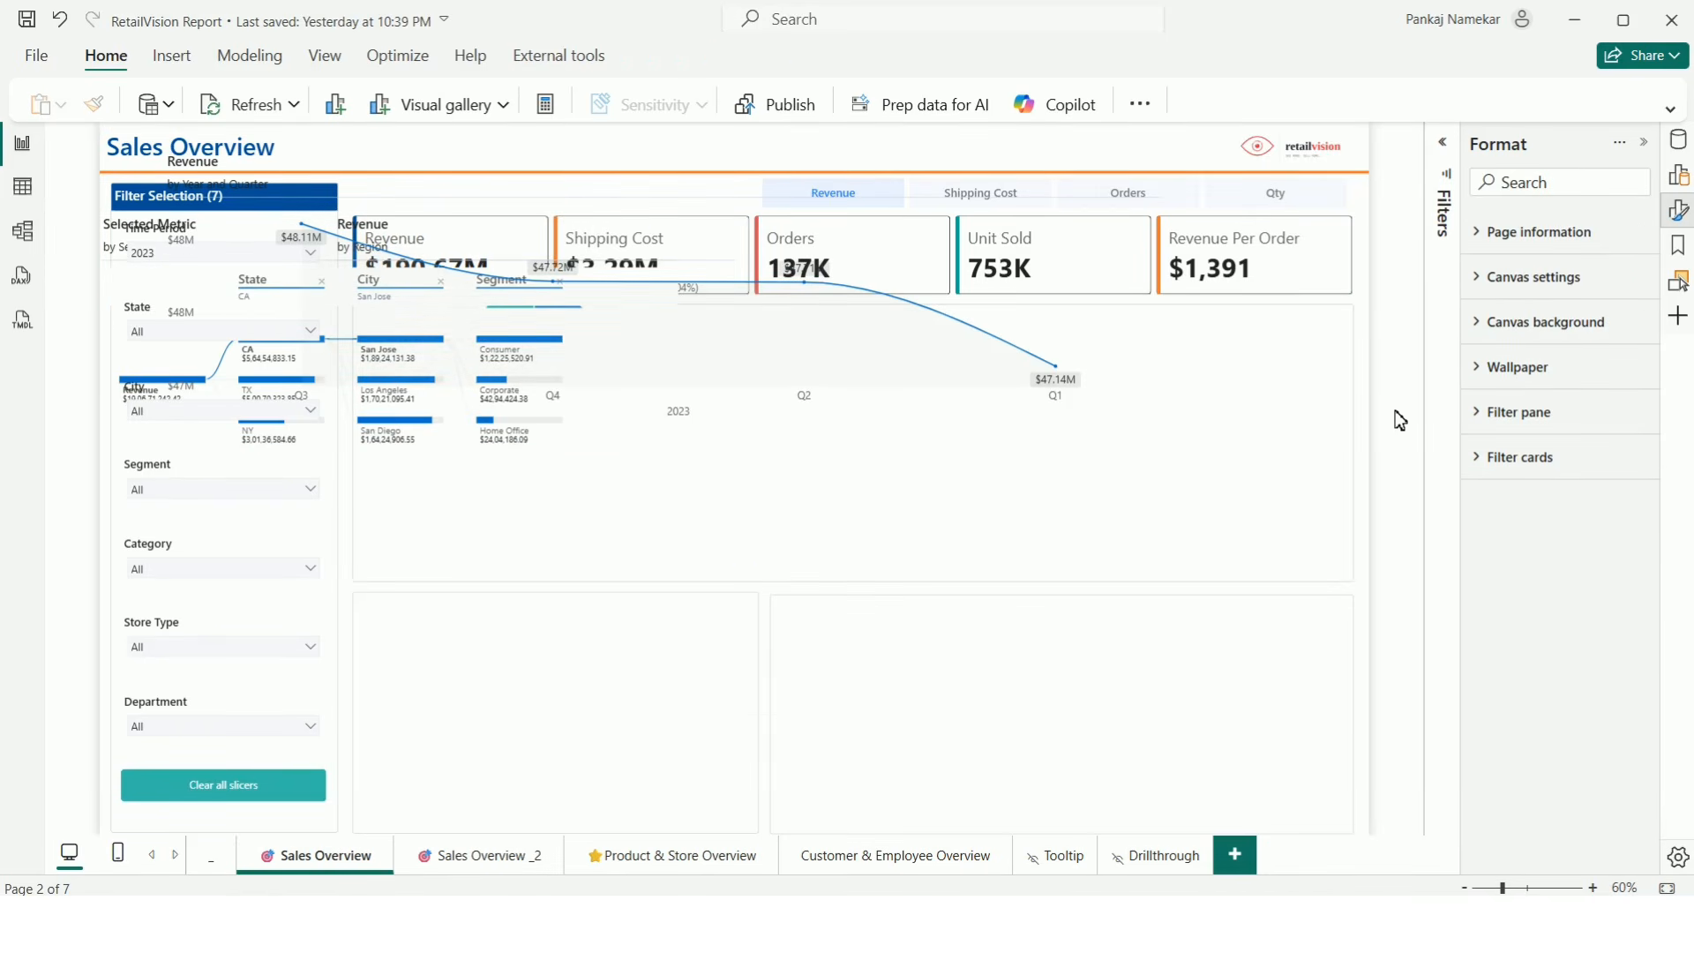
# Undo the moves of the decomposition tree, donut chart and line chart on the Sales Overview page.
pyautogui.hotkey('ctrl', 'z')
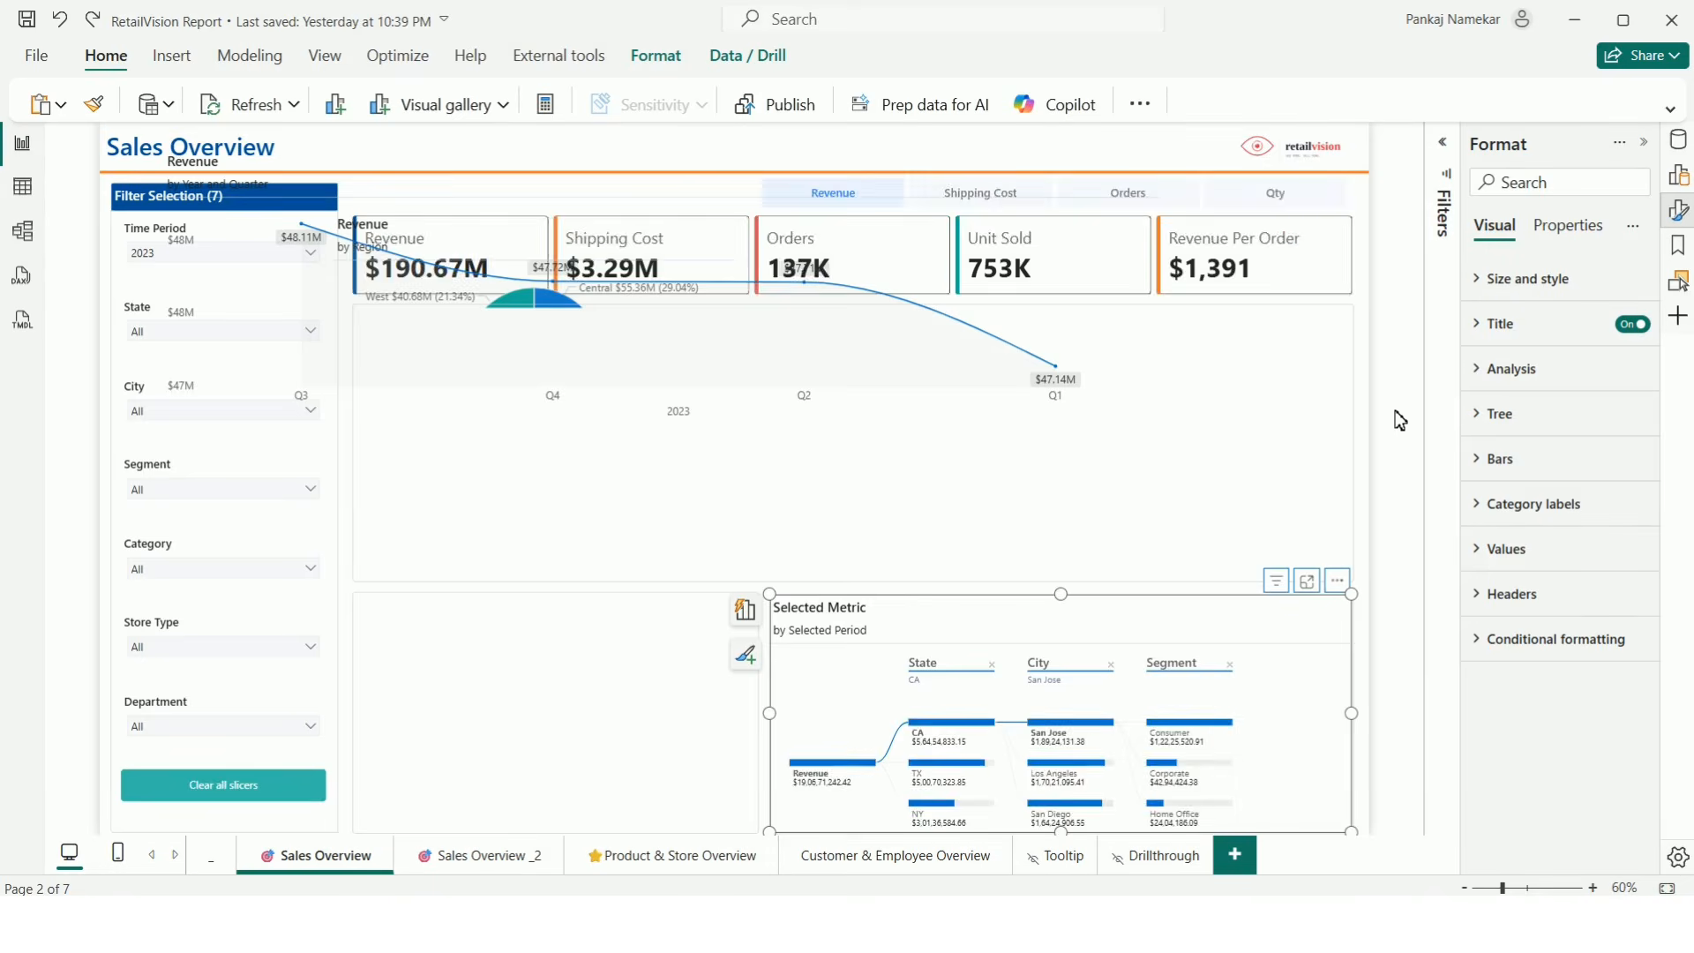
pyautogui.hotkey('ctrl', 'z')
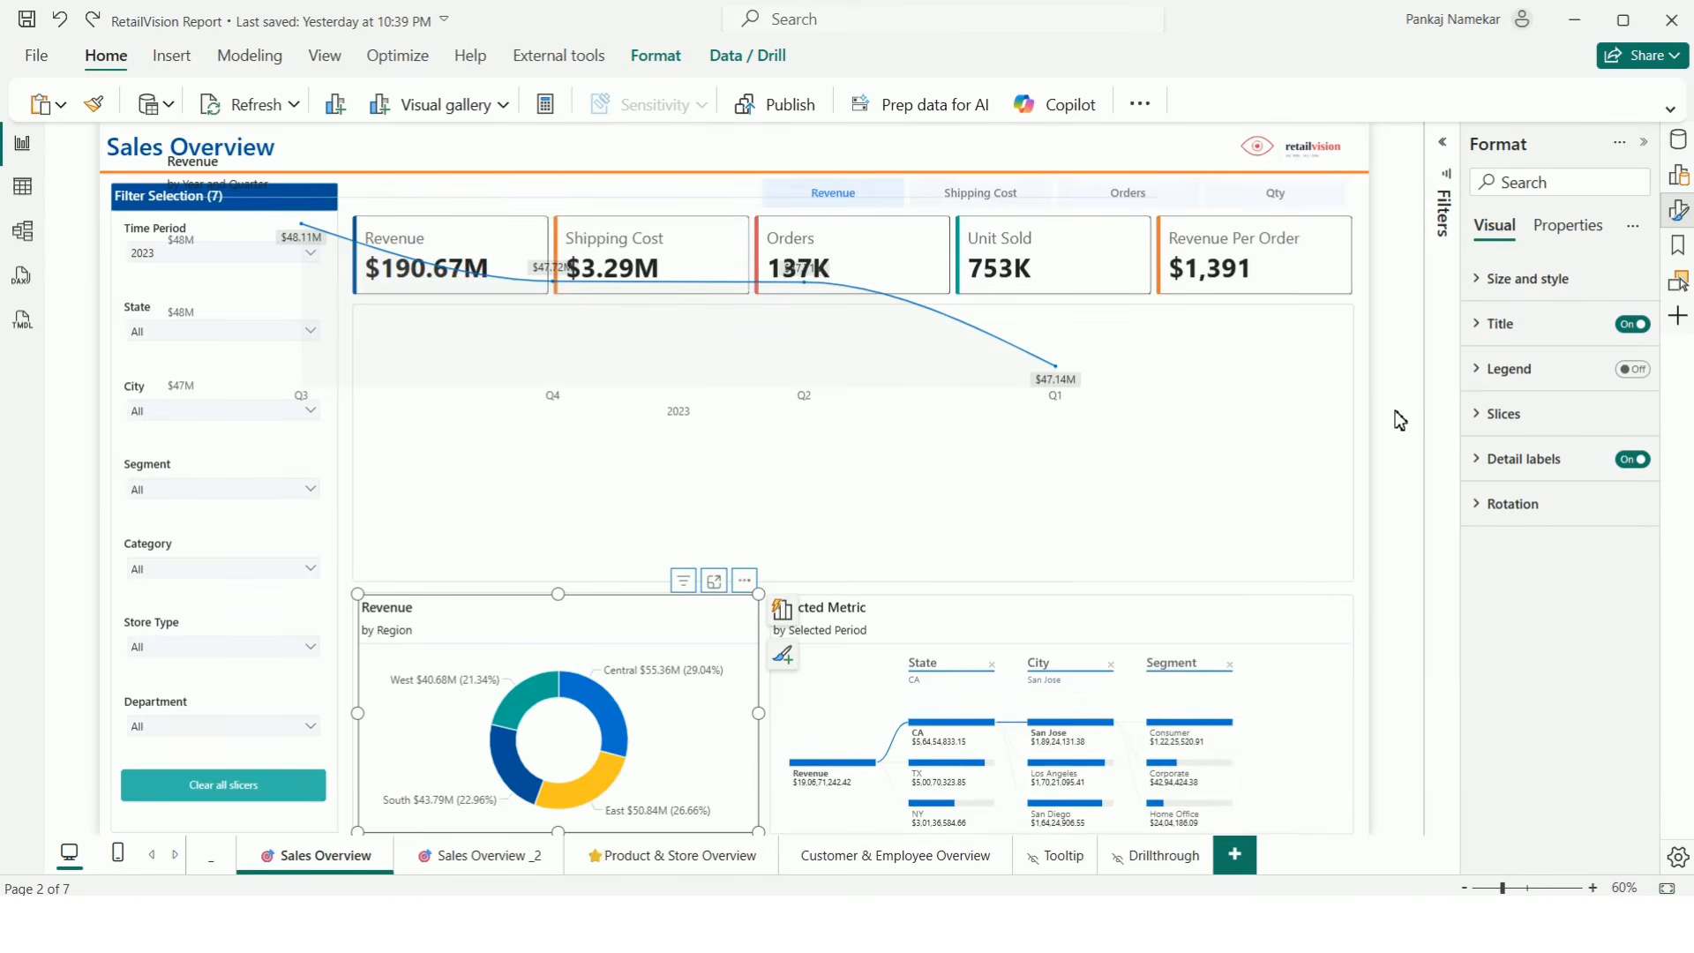
pyautogui.hotkey('ctrl', 'z')
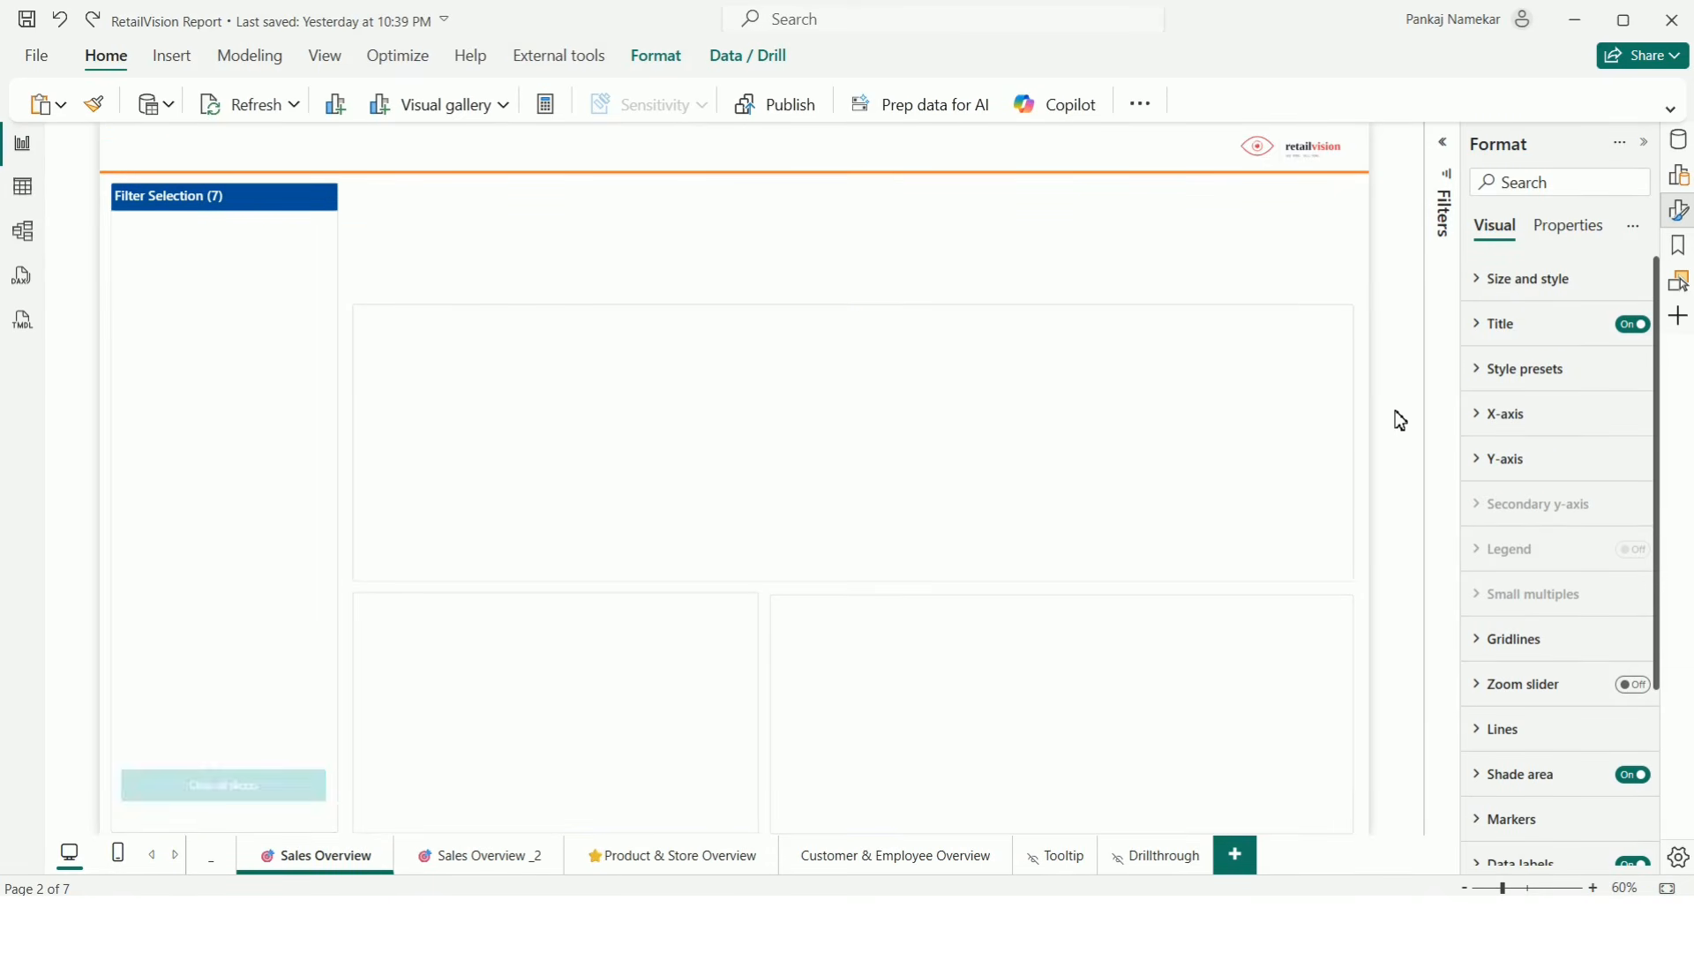
pyautogui.click(1395, 410)
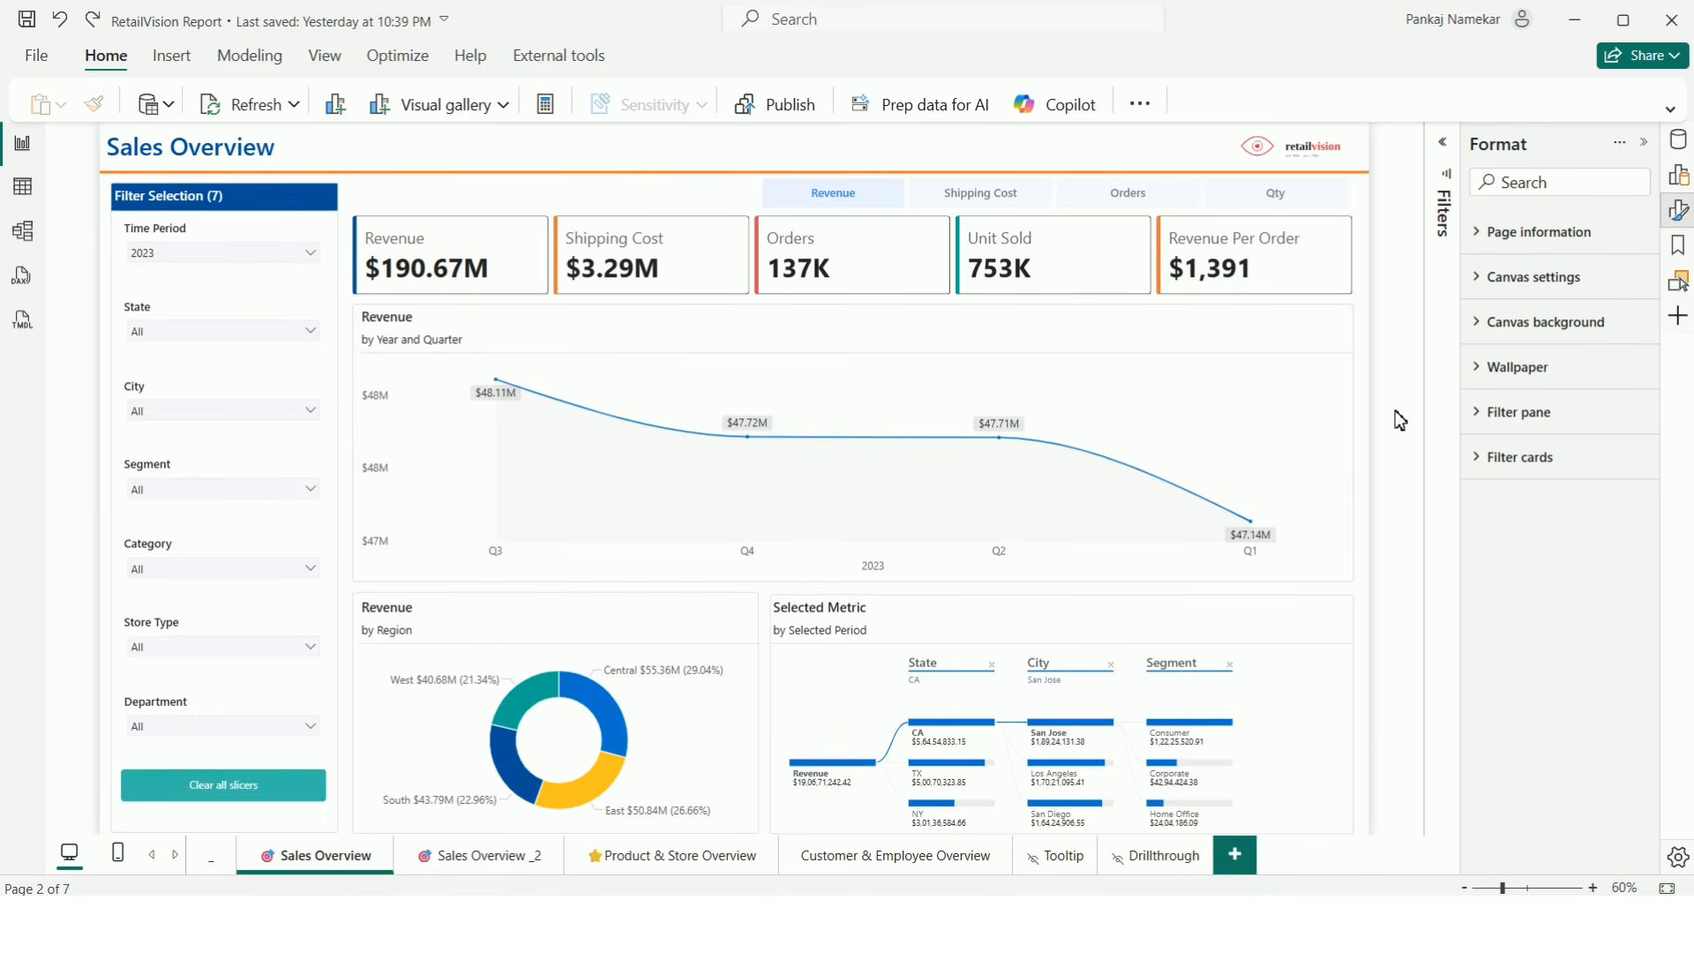
# Set Sales Overview.svg from the Part_13 folder as the Sales Overview _2 page's canvas background, with image fit Fill.
pyautogui.click(419, 854)
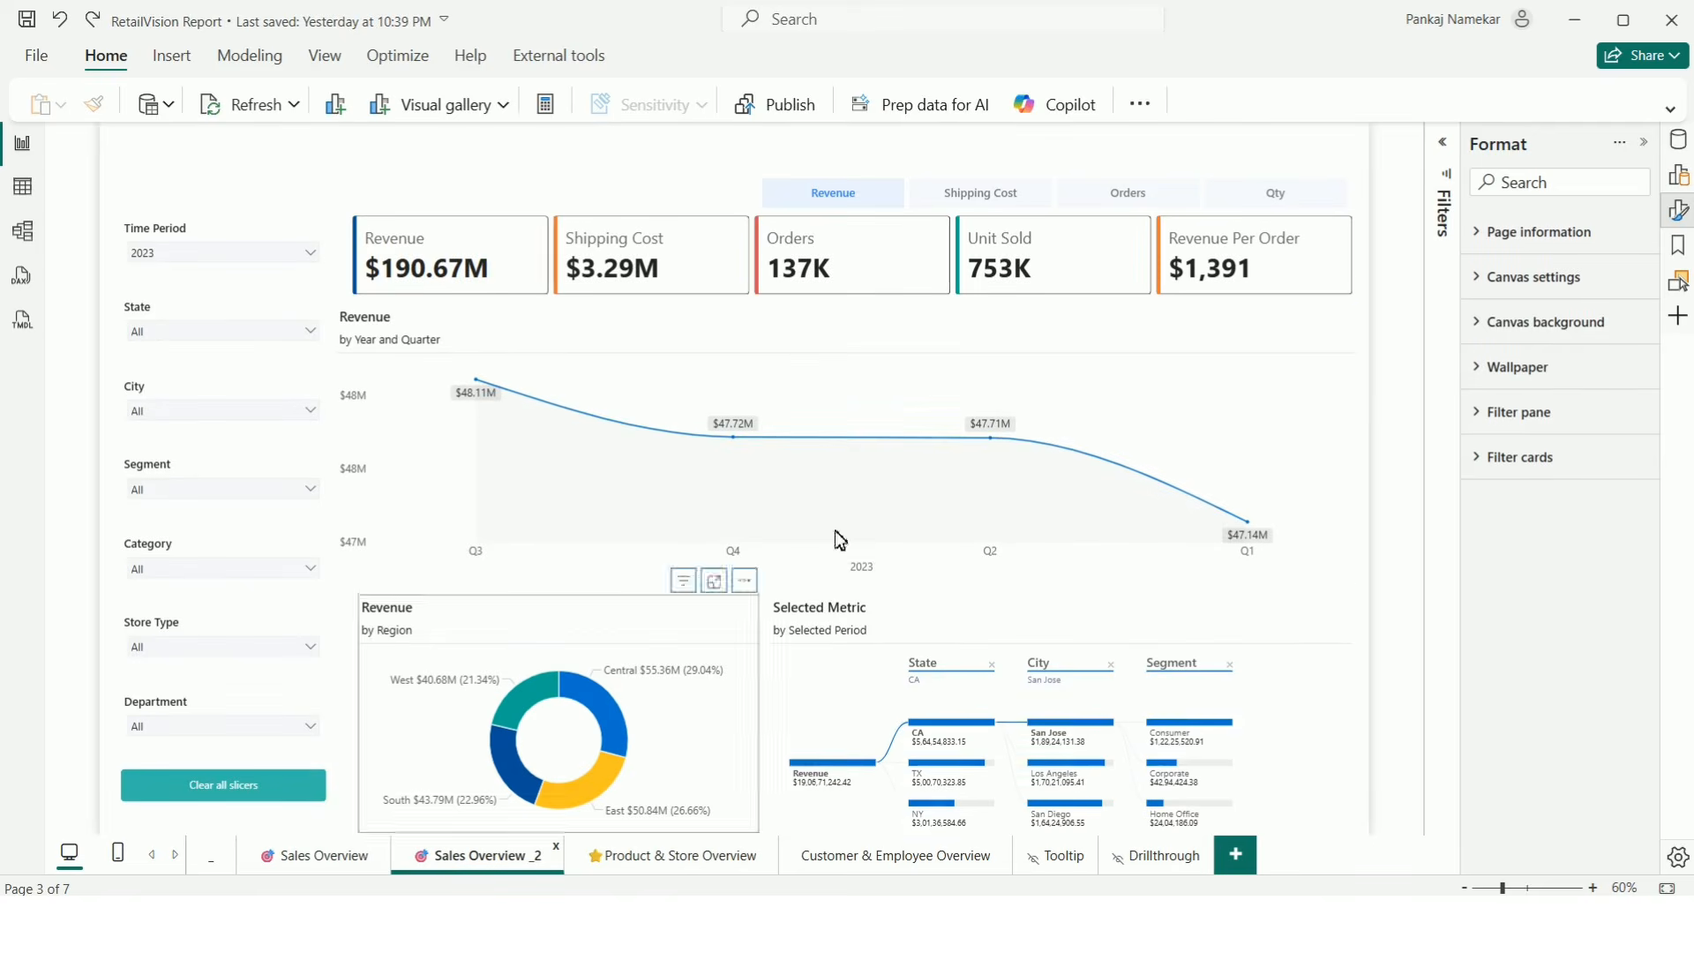
pyautogui.click(1568, 343)
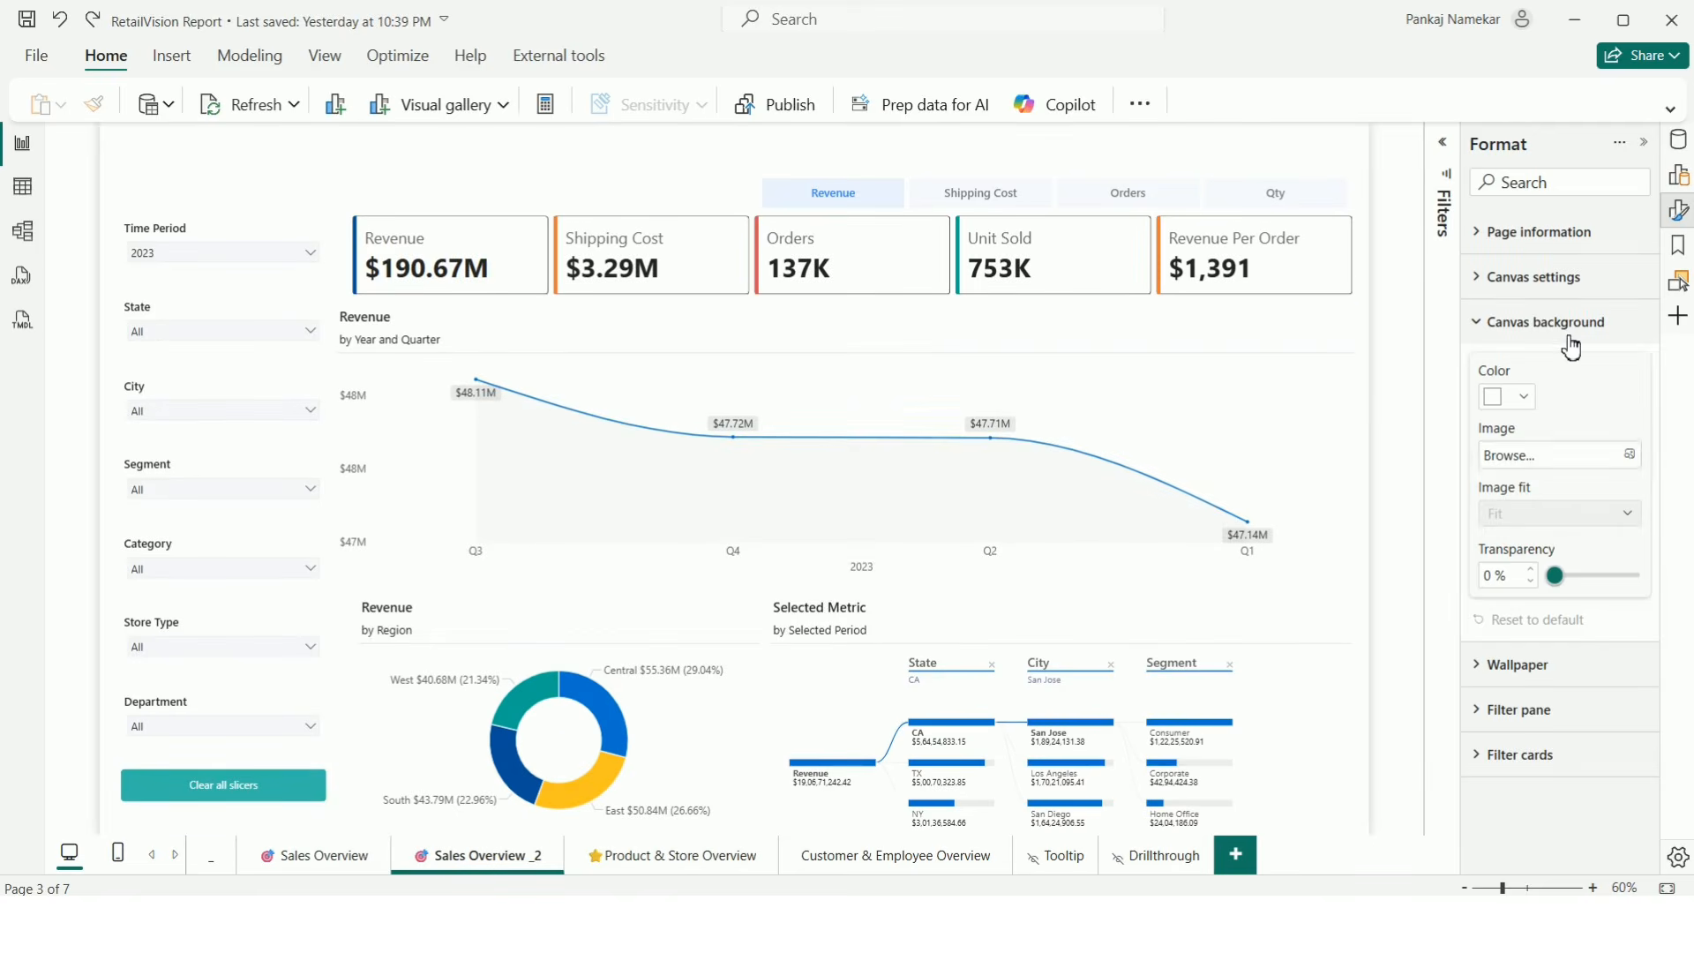
pyautogui.click(1567, 459)
pyautogui.scroll(-5, 98, 529)
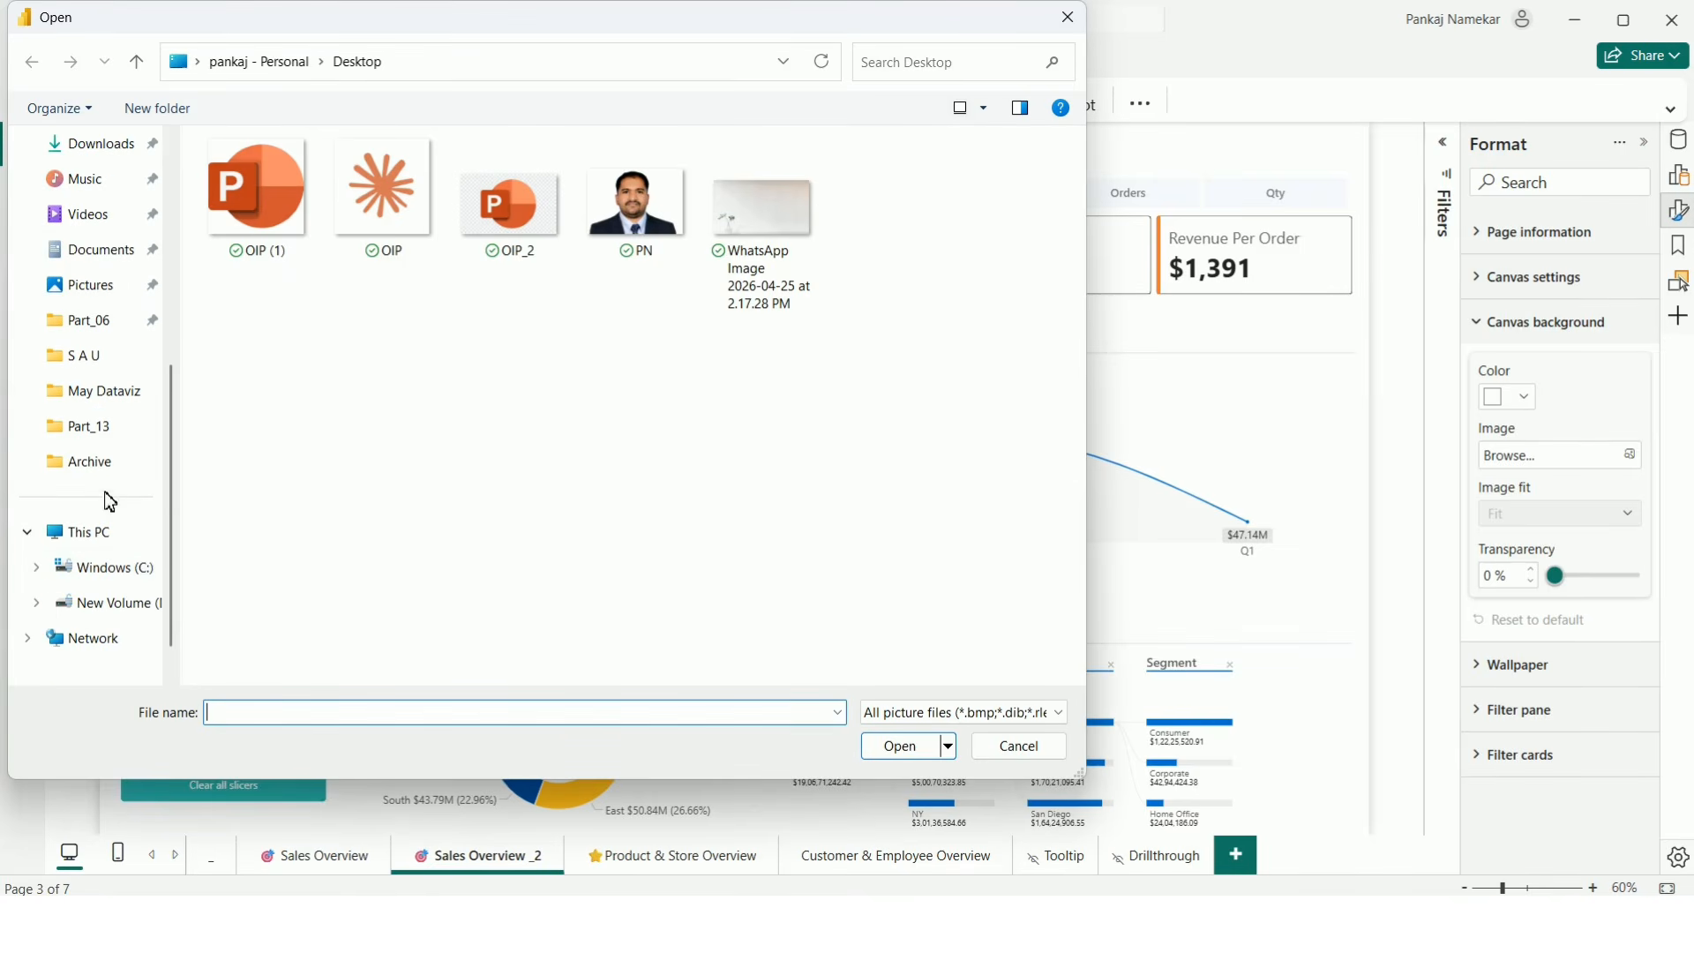
pyautogui.click(104, 427)
pyautogui.click(289, 243)
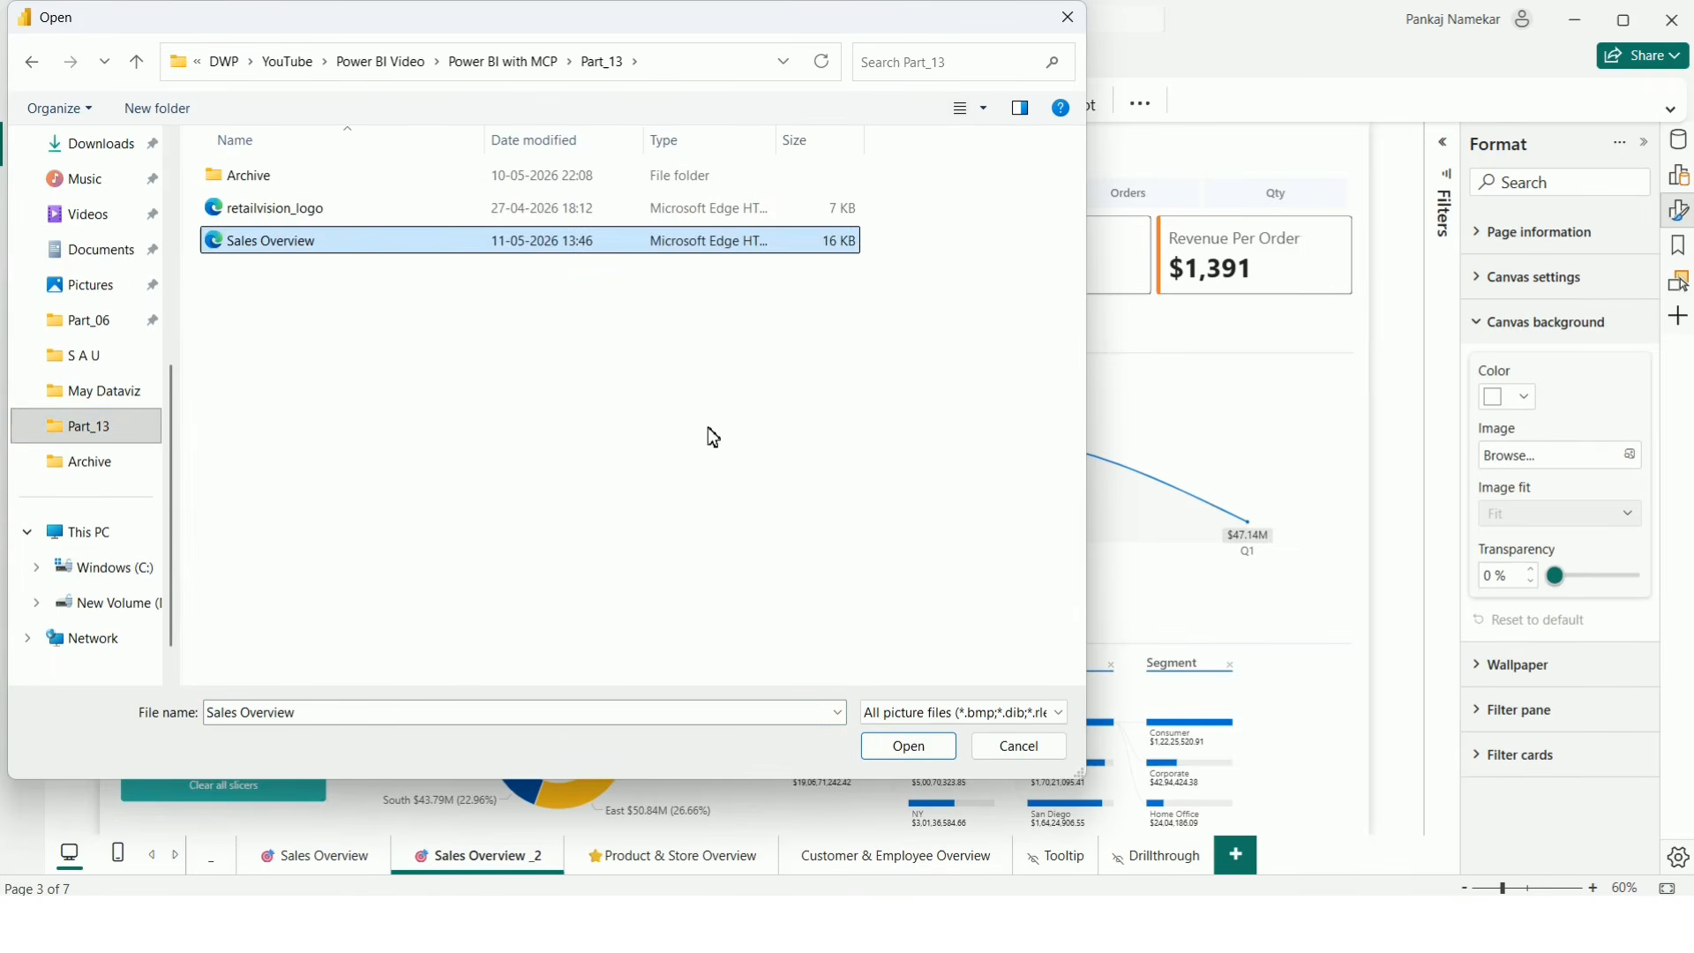
pyautogui.click(914, 748)
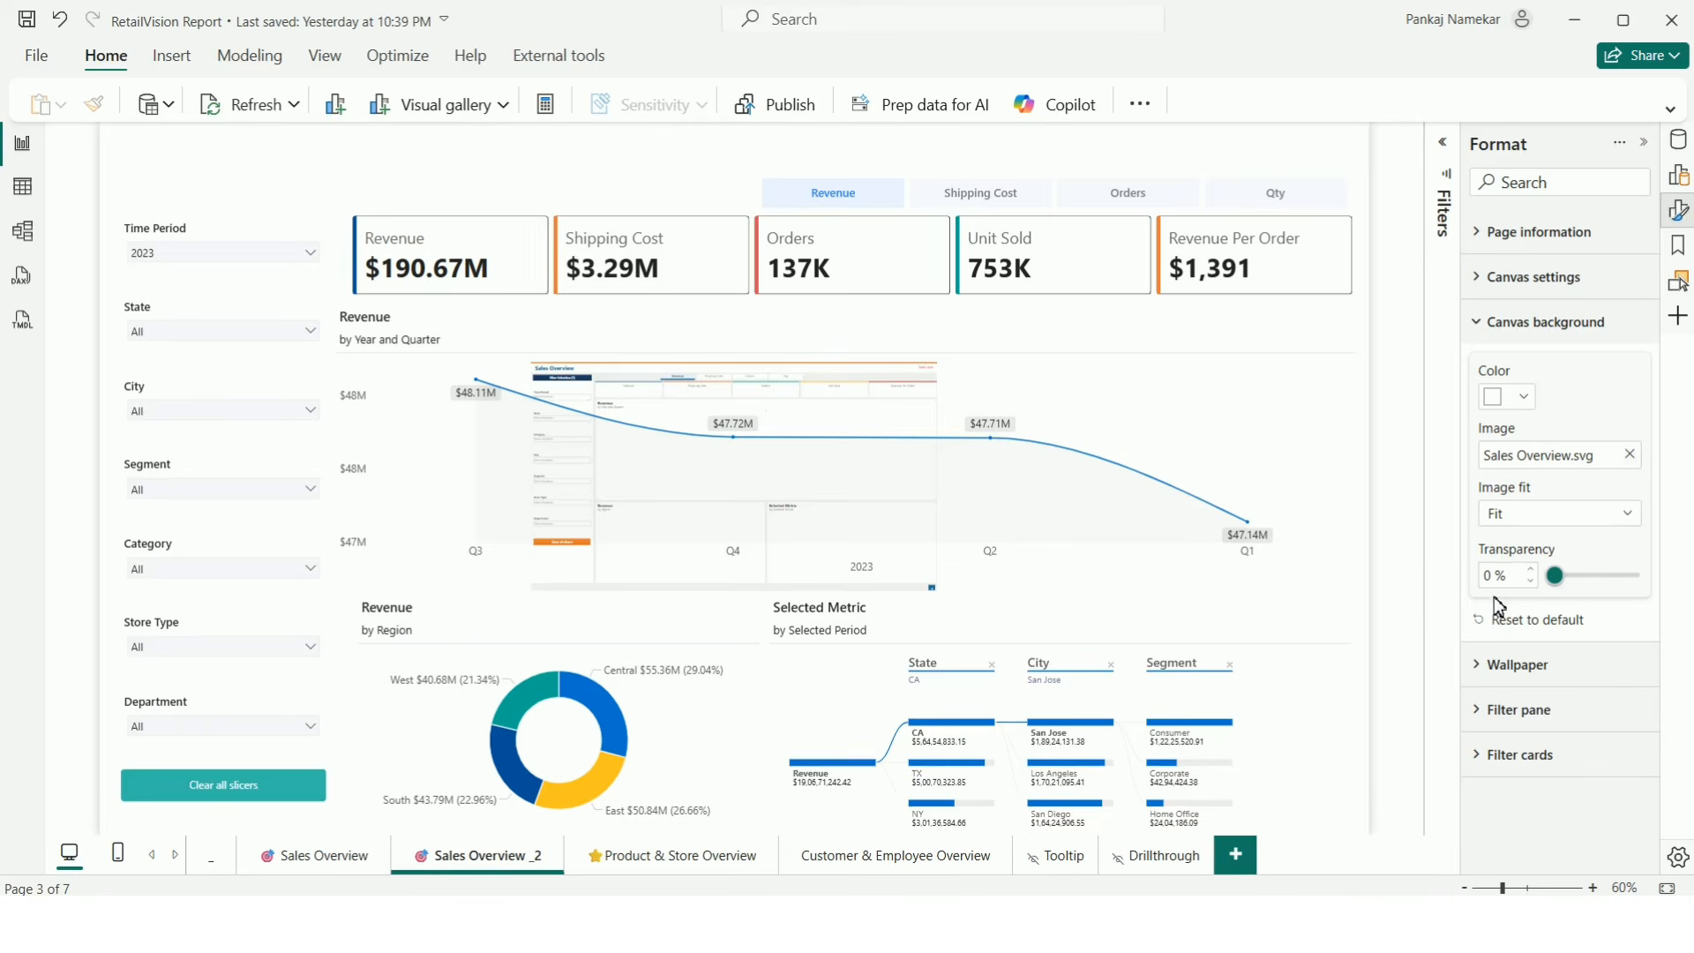
pyautogui.click(1550, 514)
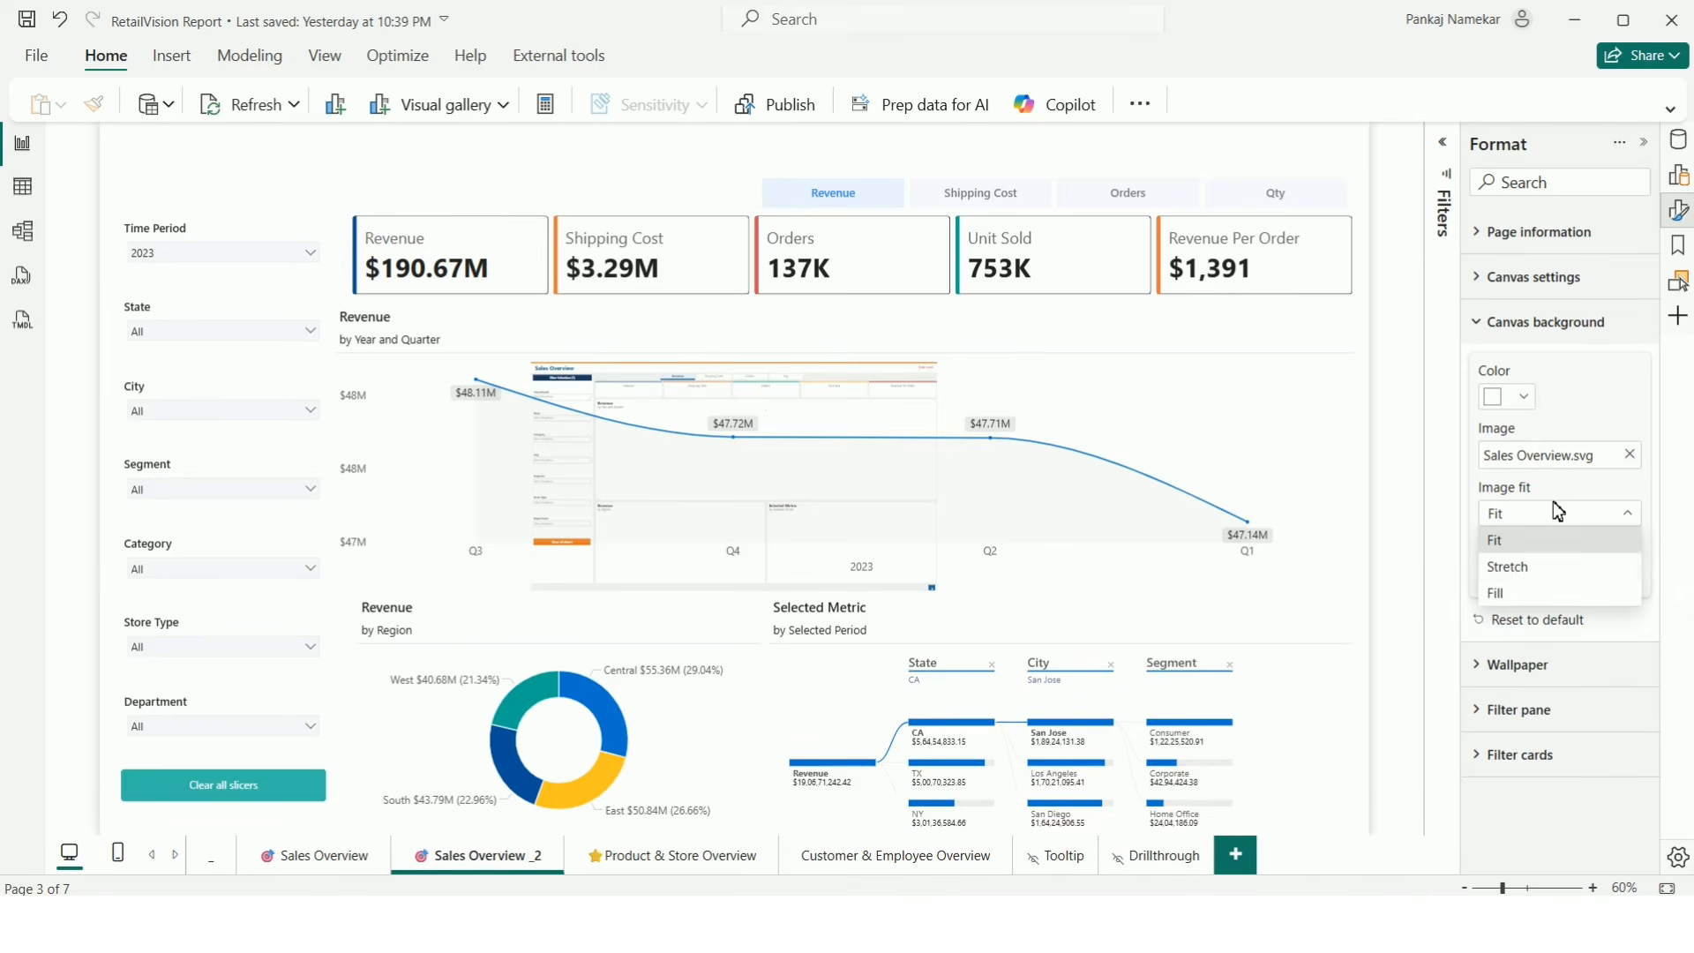
pyautogui.click(1533, 595)
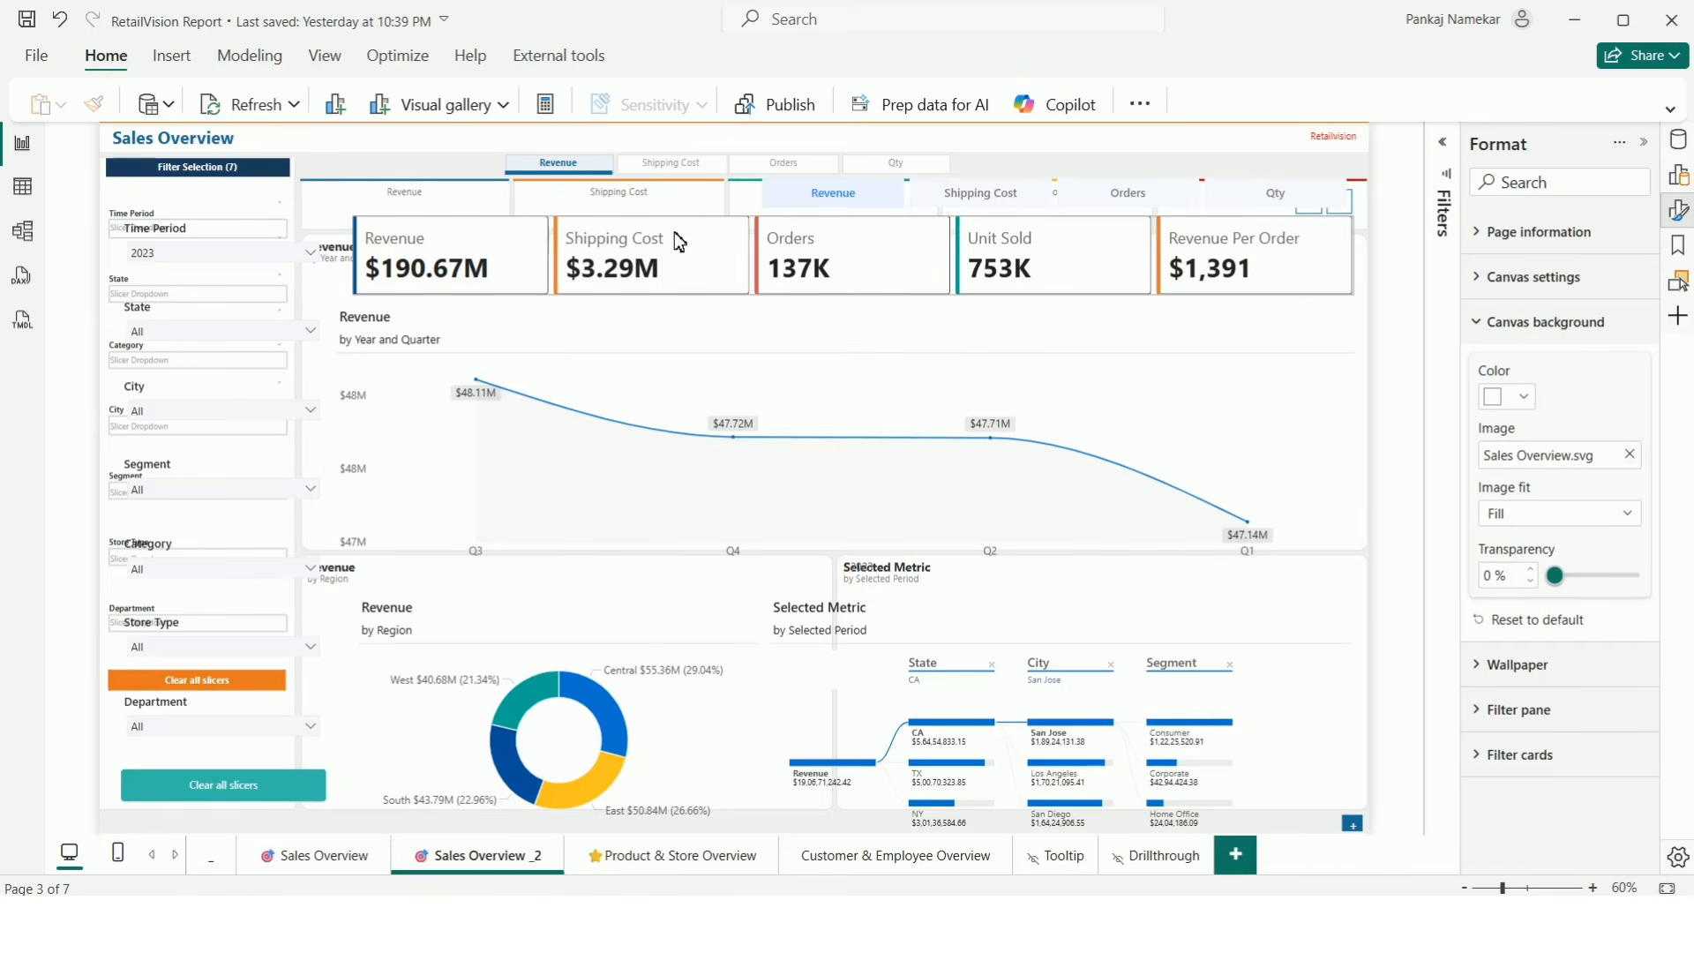
# Move the KPI card visual up onto the background's KPI row and turn off the accent bar for all cards.
pyautogui.moveTo(659, 226); pyautogui.dragTo(629, 199)
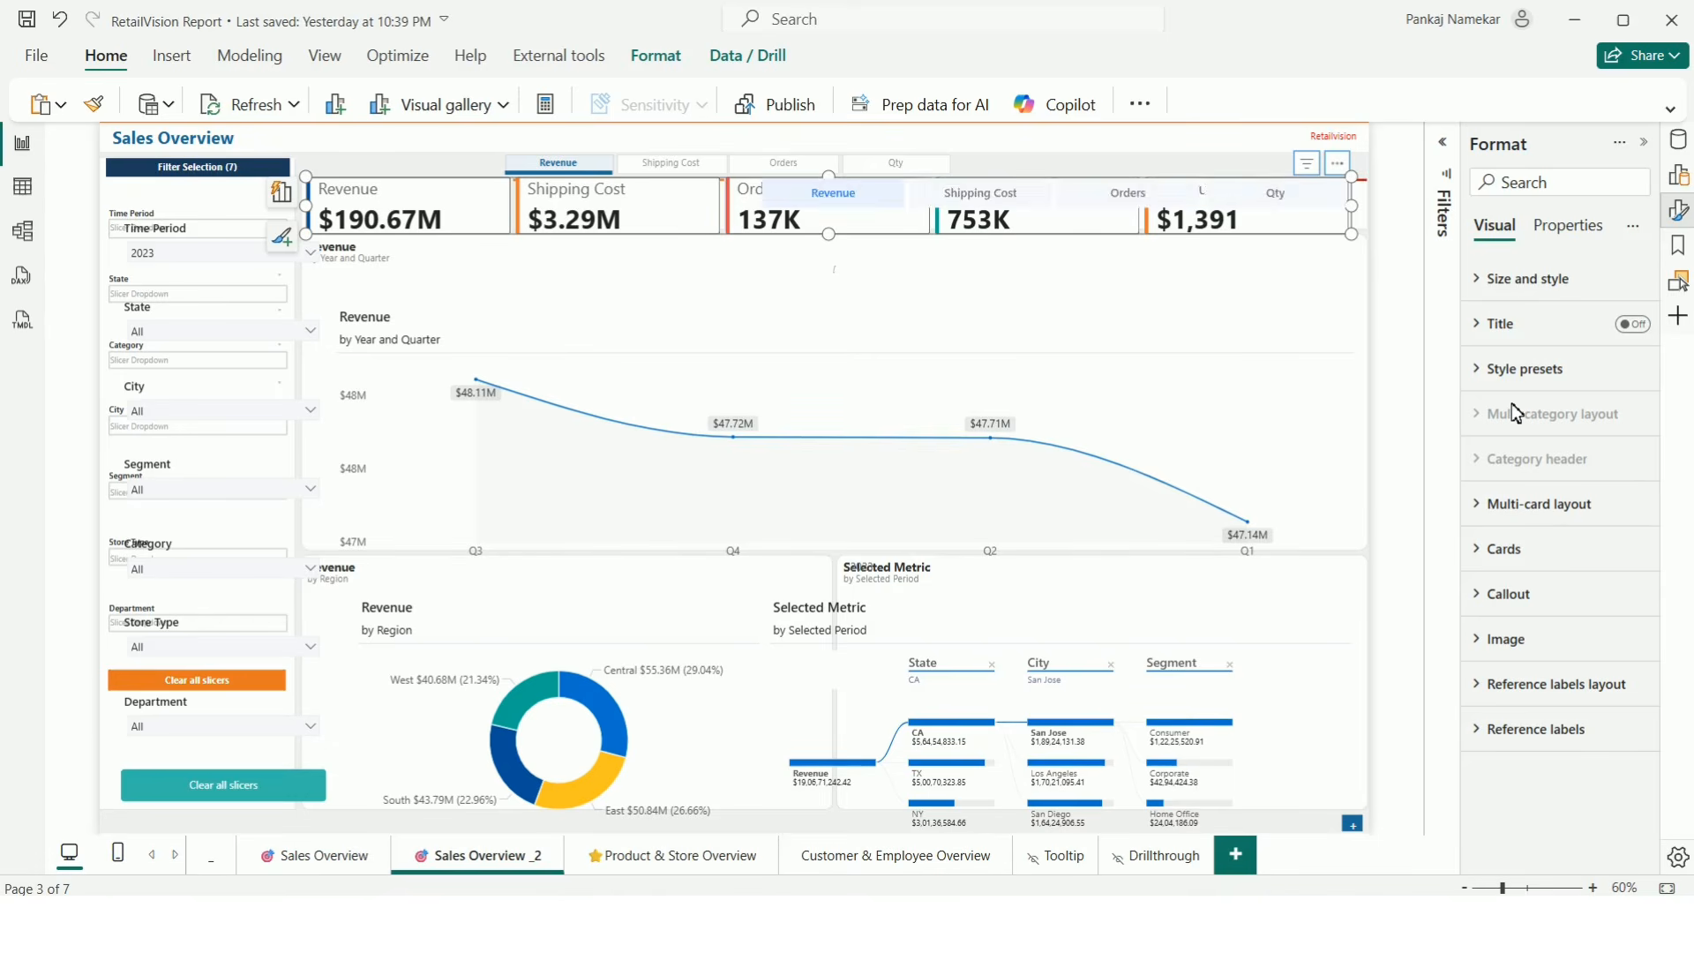
pyautogui.click(1543, 549)
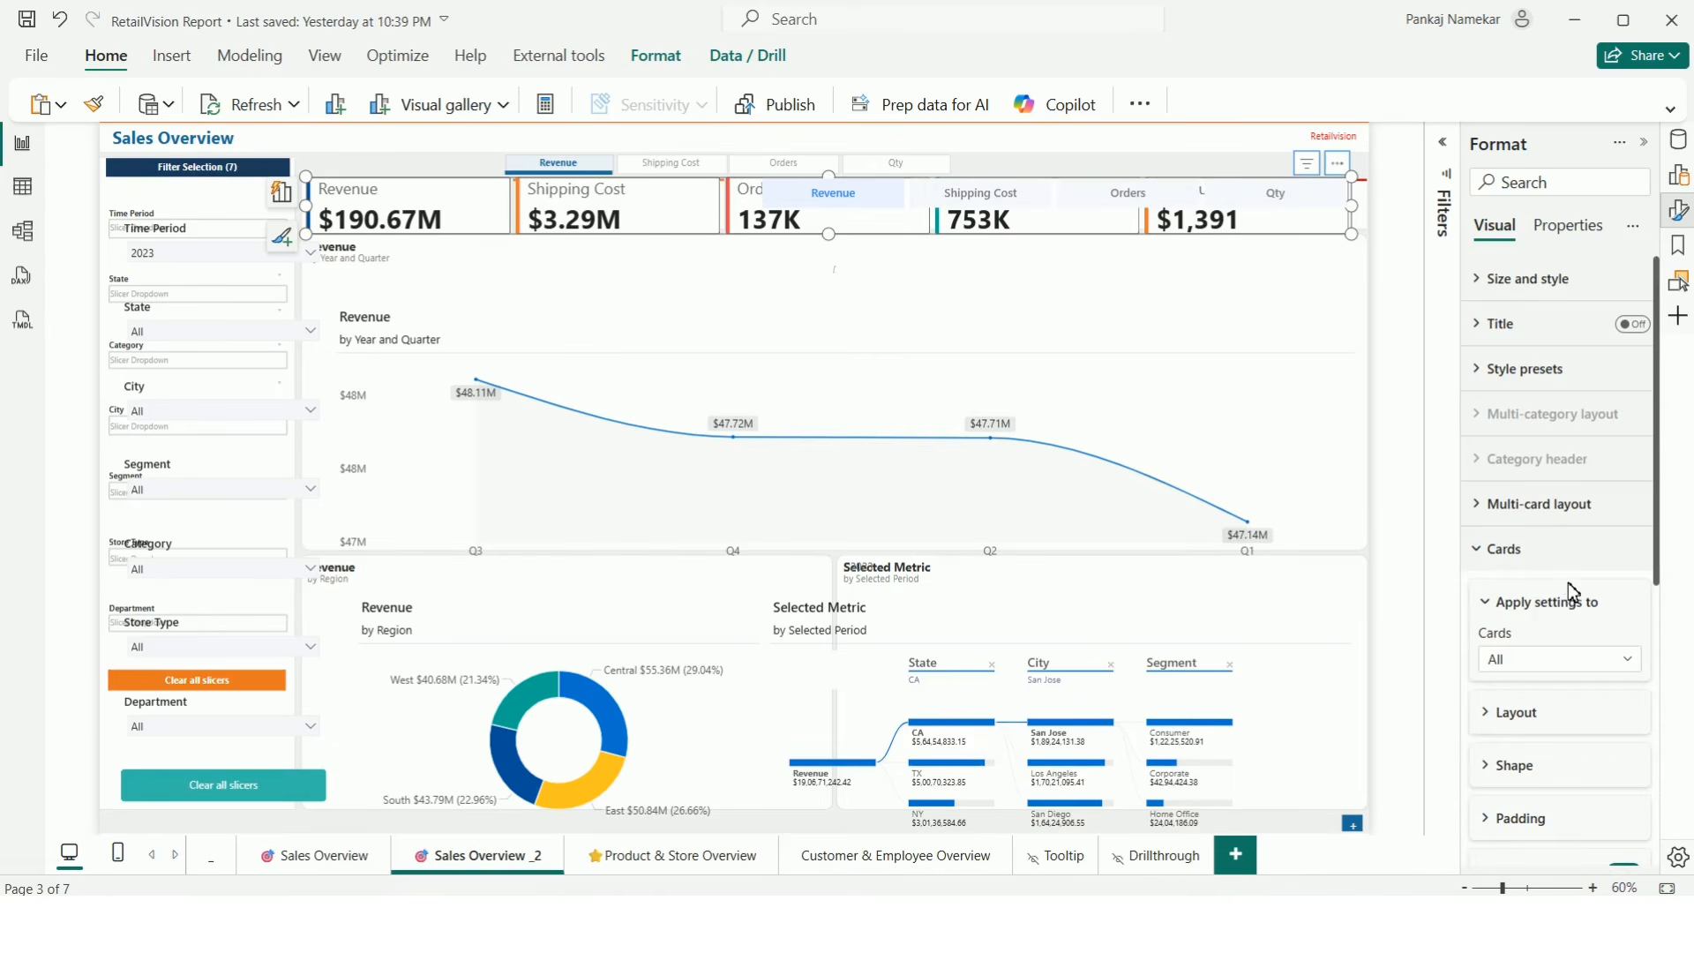
pyautogui.scroll(-3, 1565, 591)
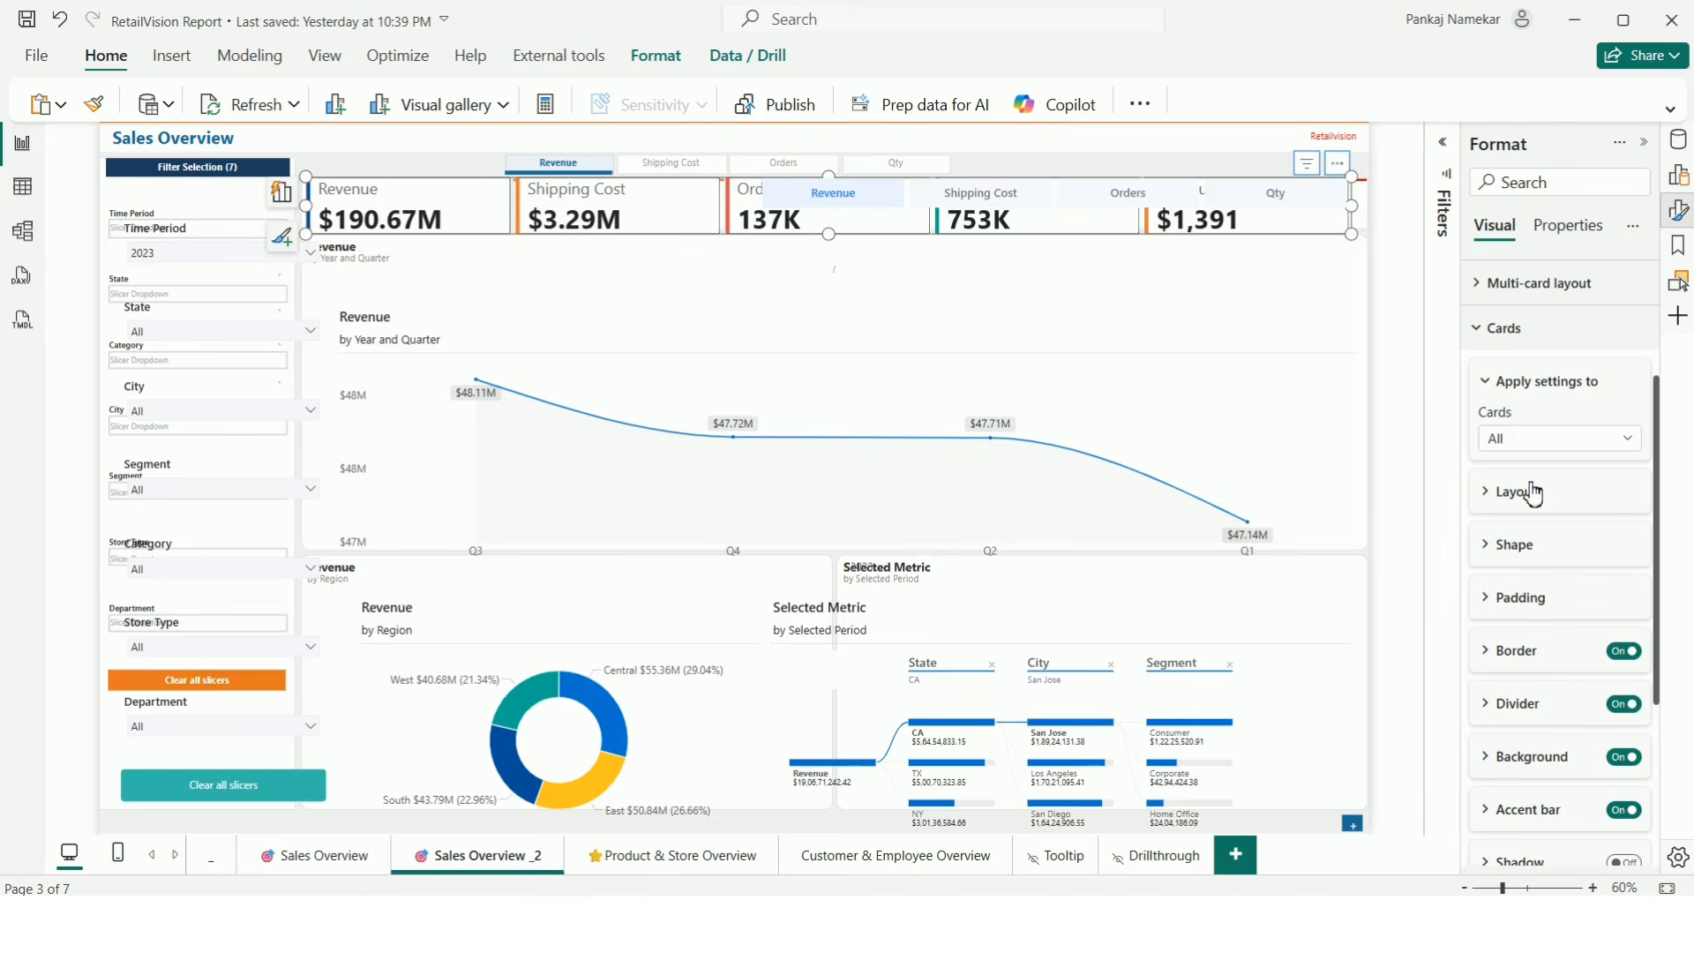
pyautogui.scroll(-2, 1569, 527)
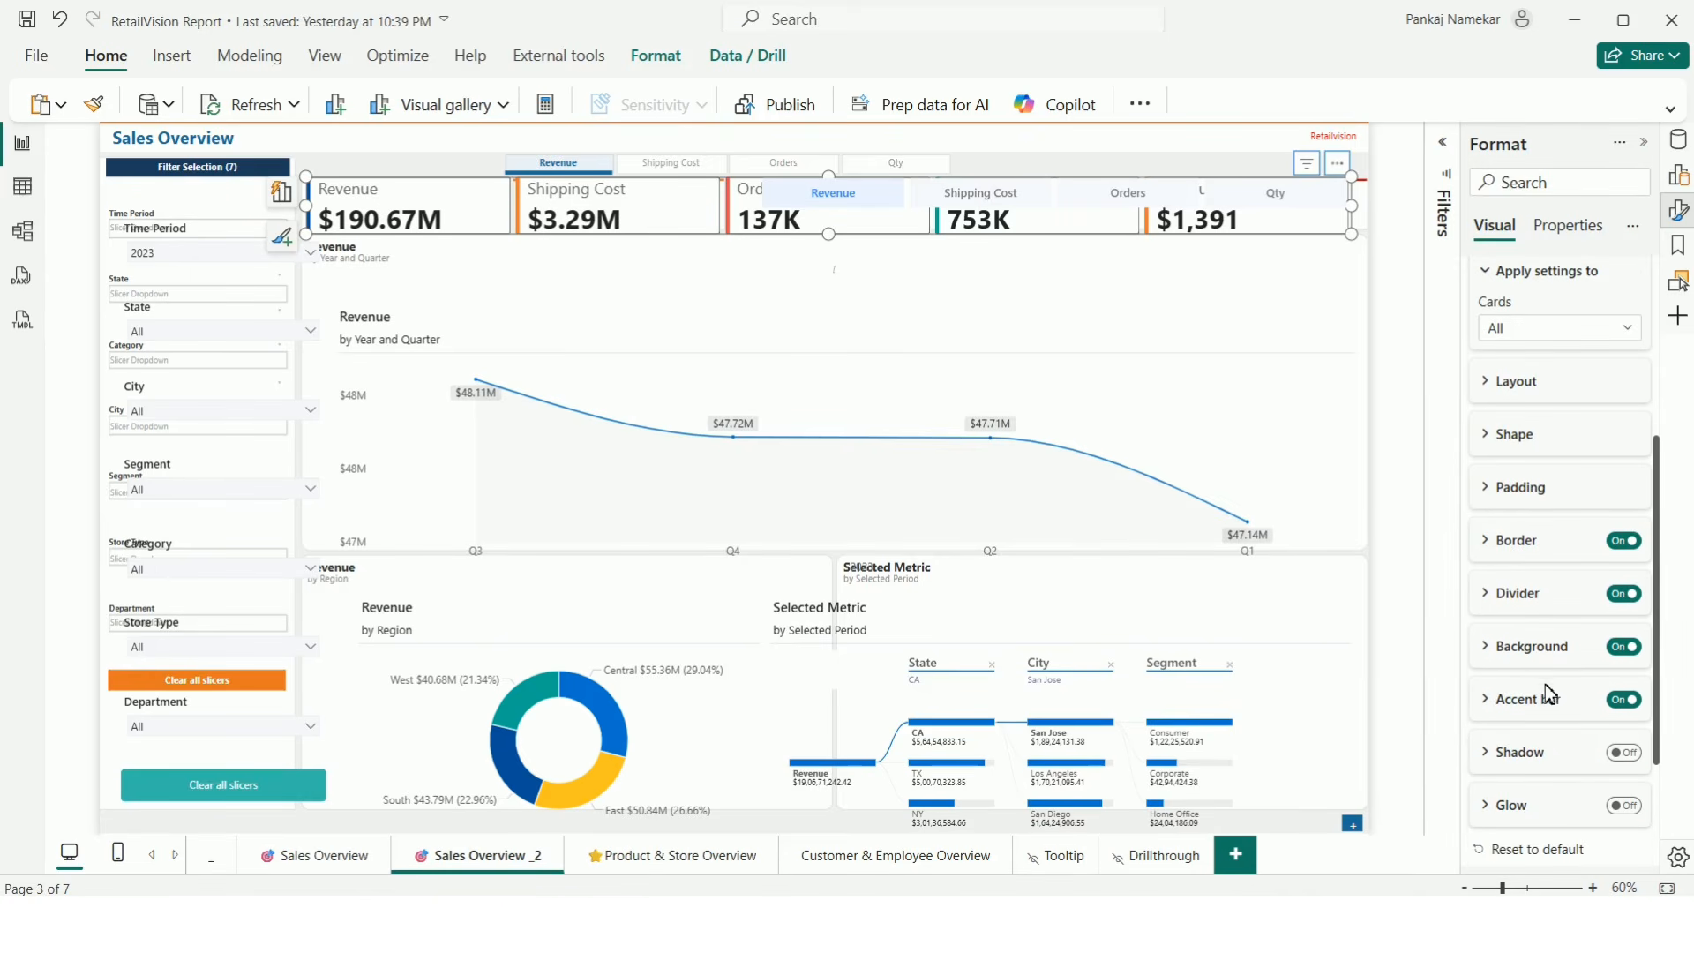
pyautogui.click(1626, 701)
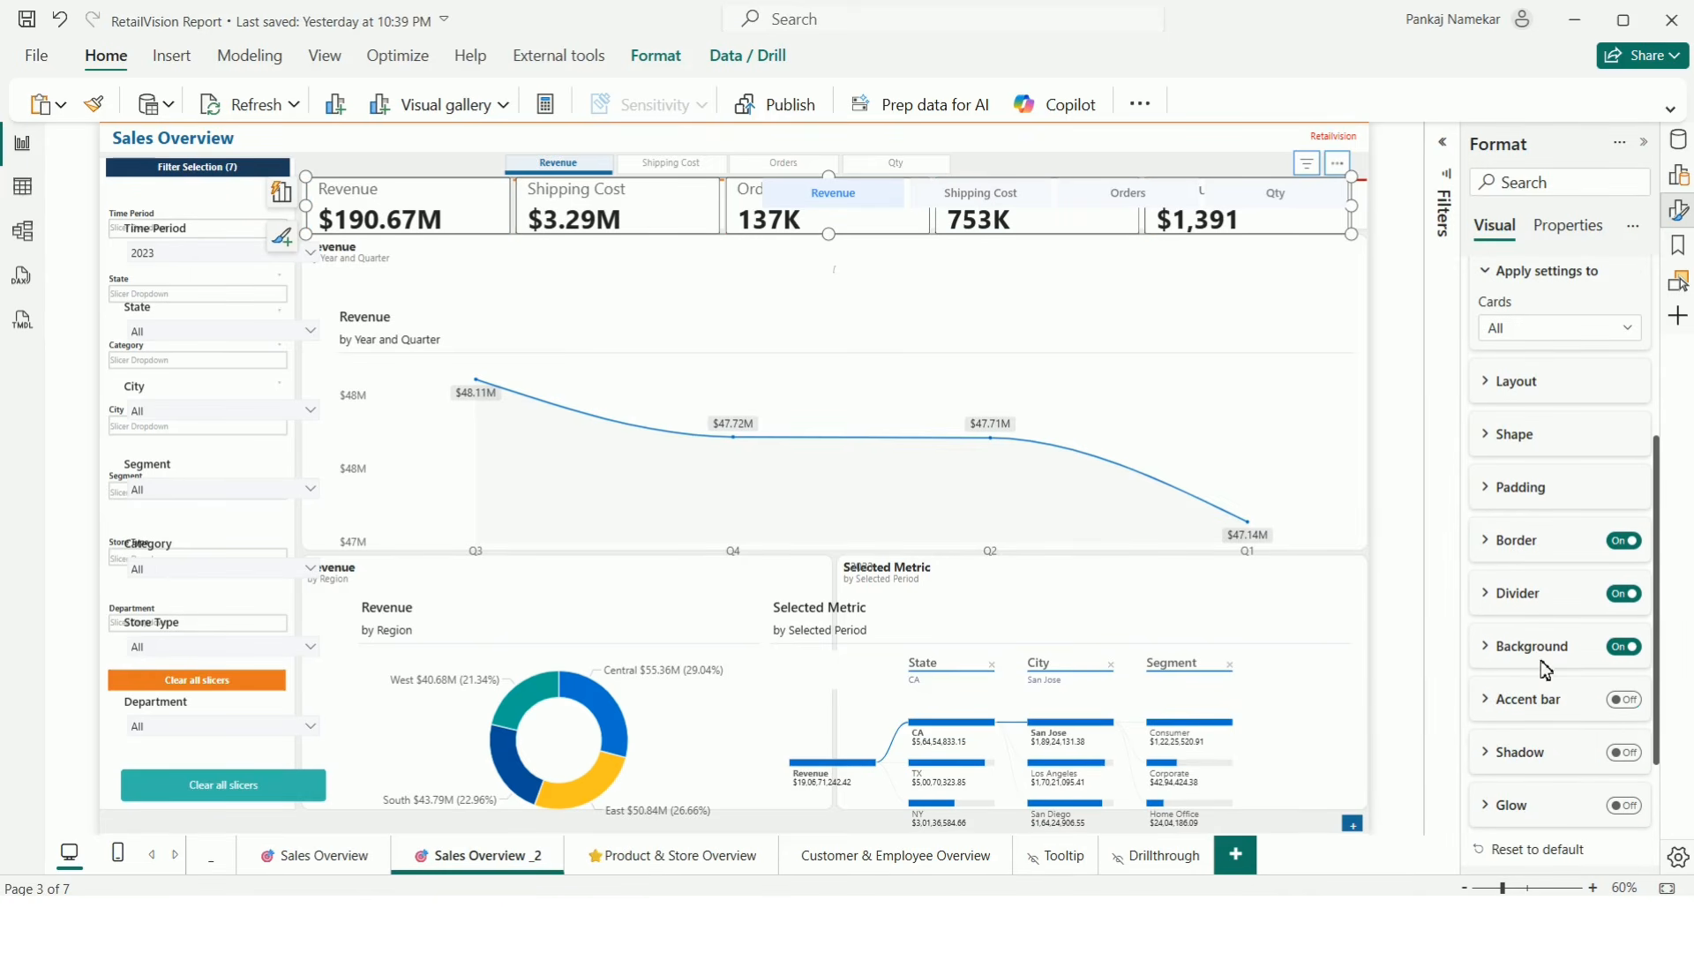
# Turn off the callout labels for all KPI cards.
pyautogui.scroll(2, 1539, 520)
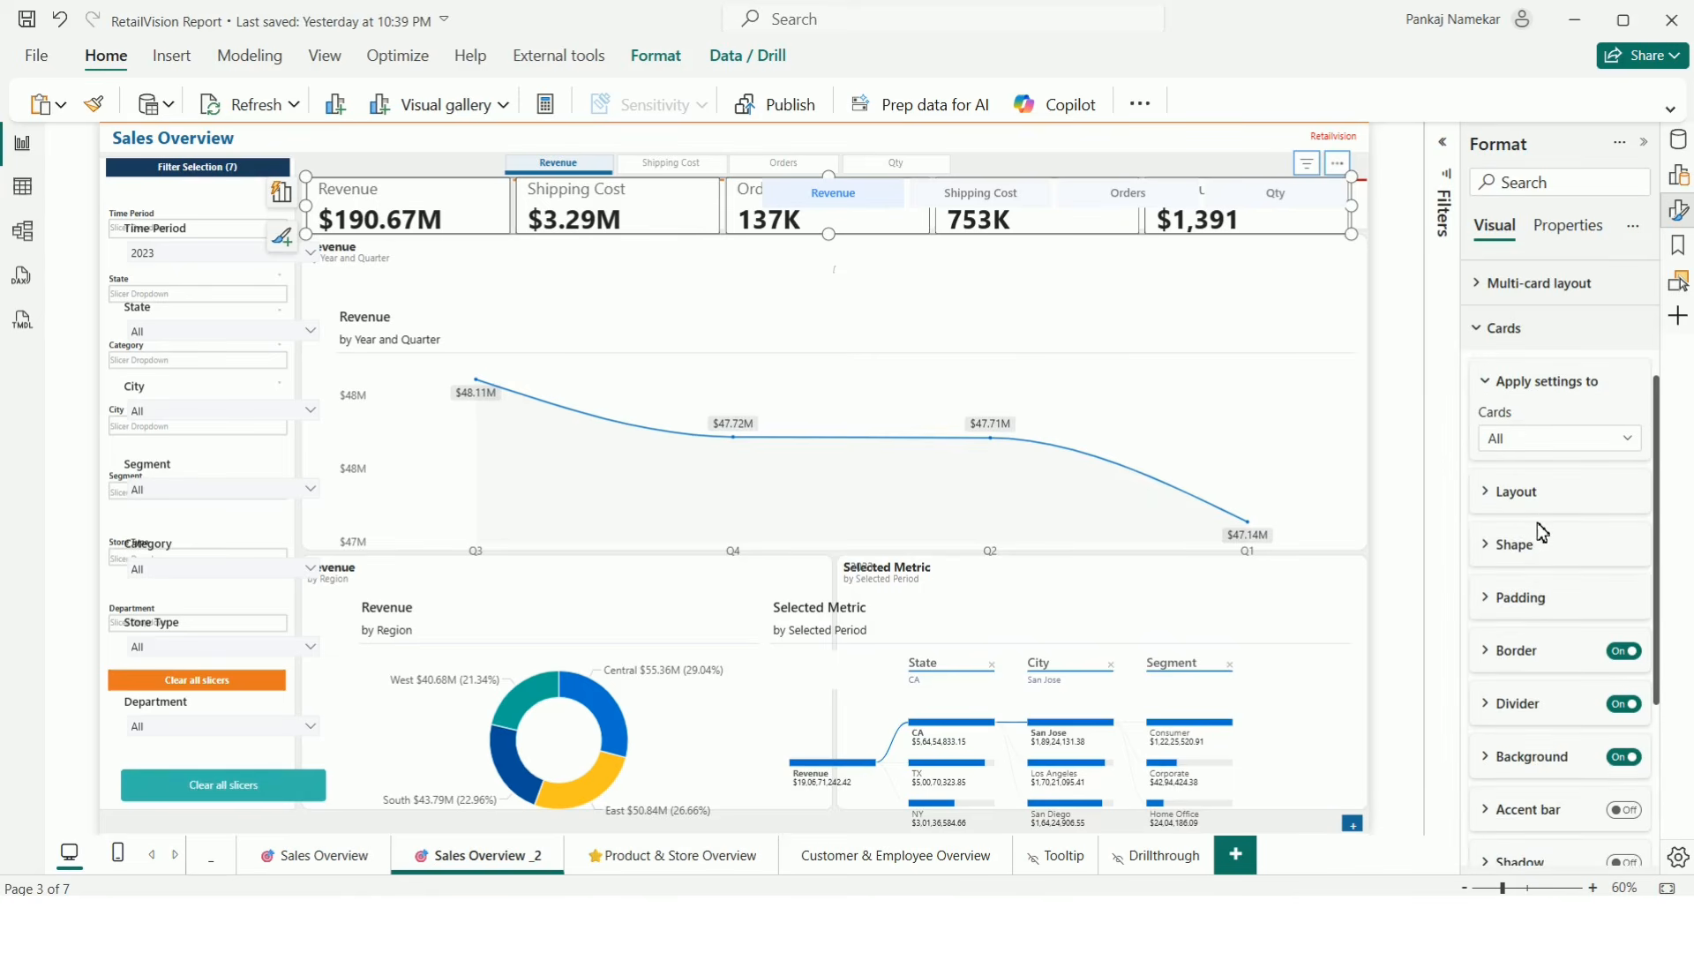
pyautogui.click(1545, 496)
pyautogui.scroll(-6, 1553, 582)
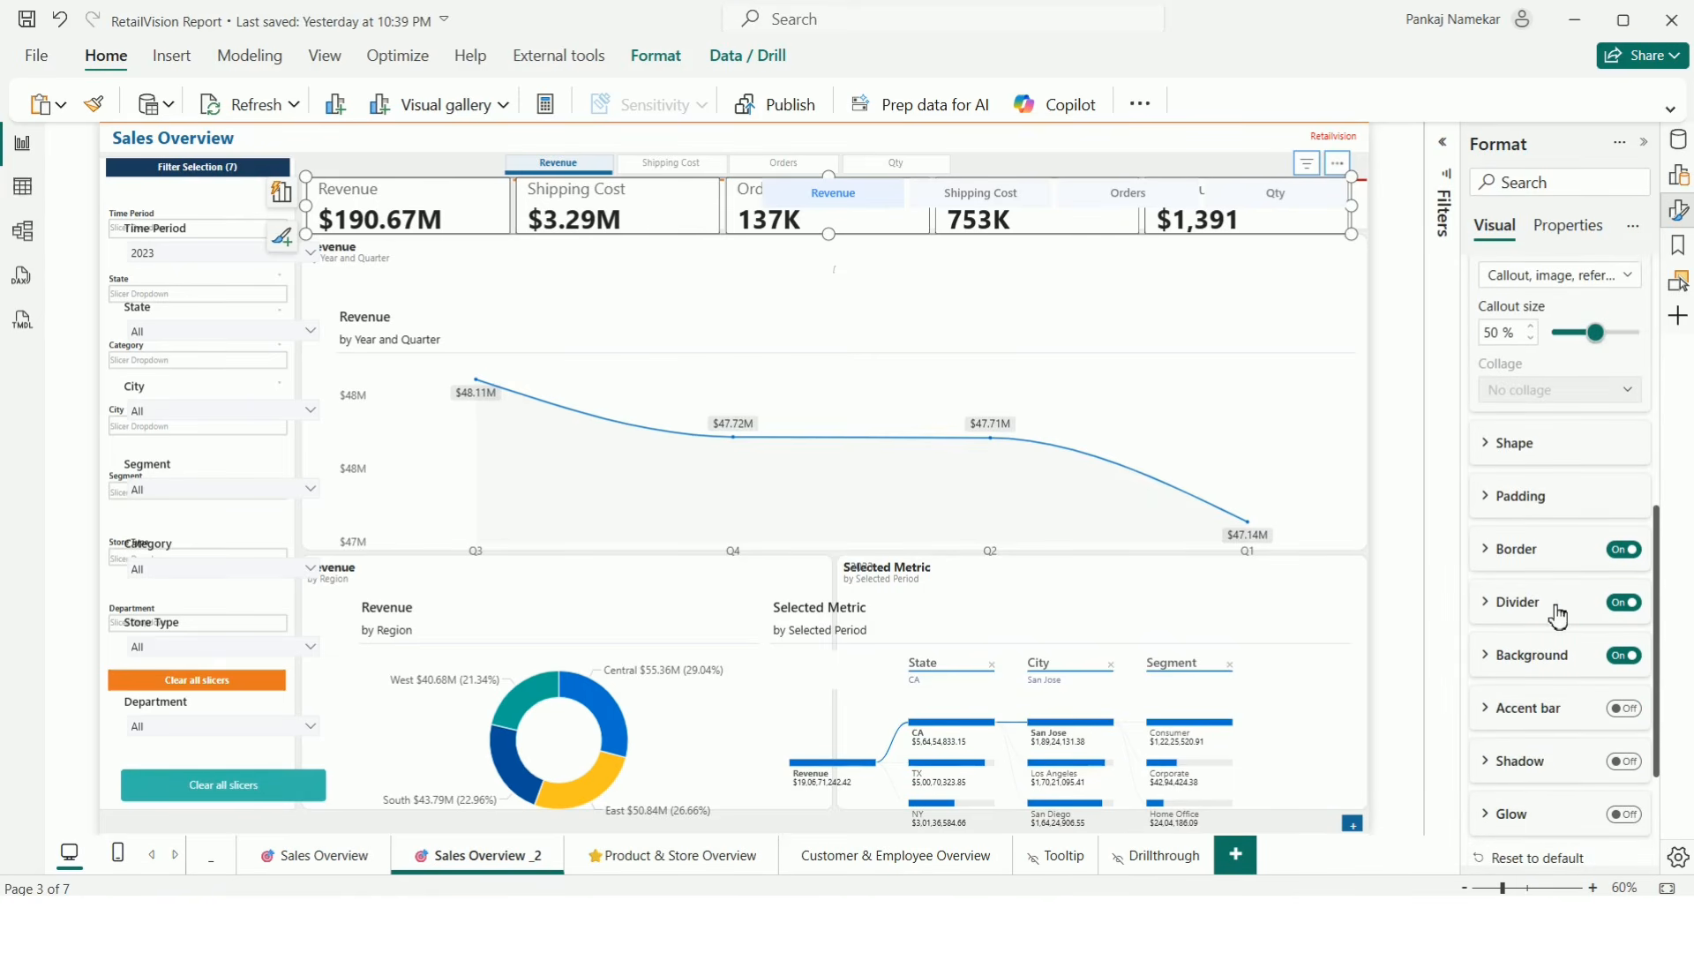
pyautogui.scroll(-3, 1549, 498)
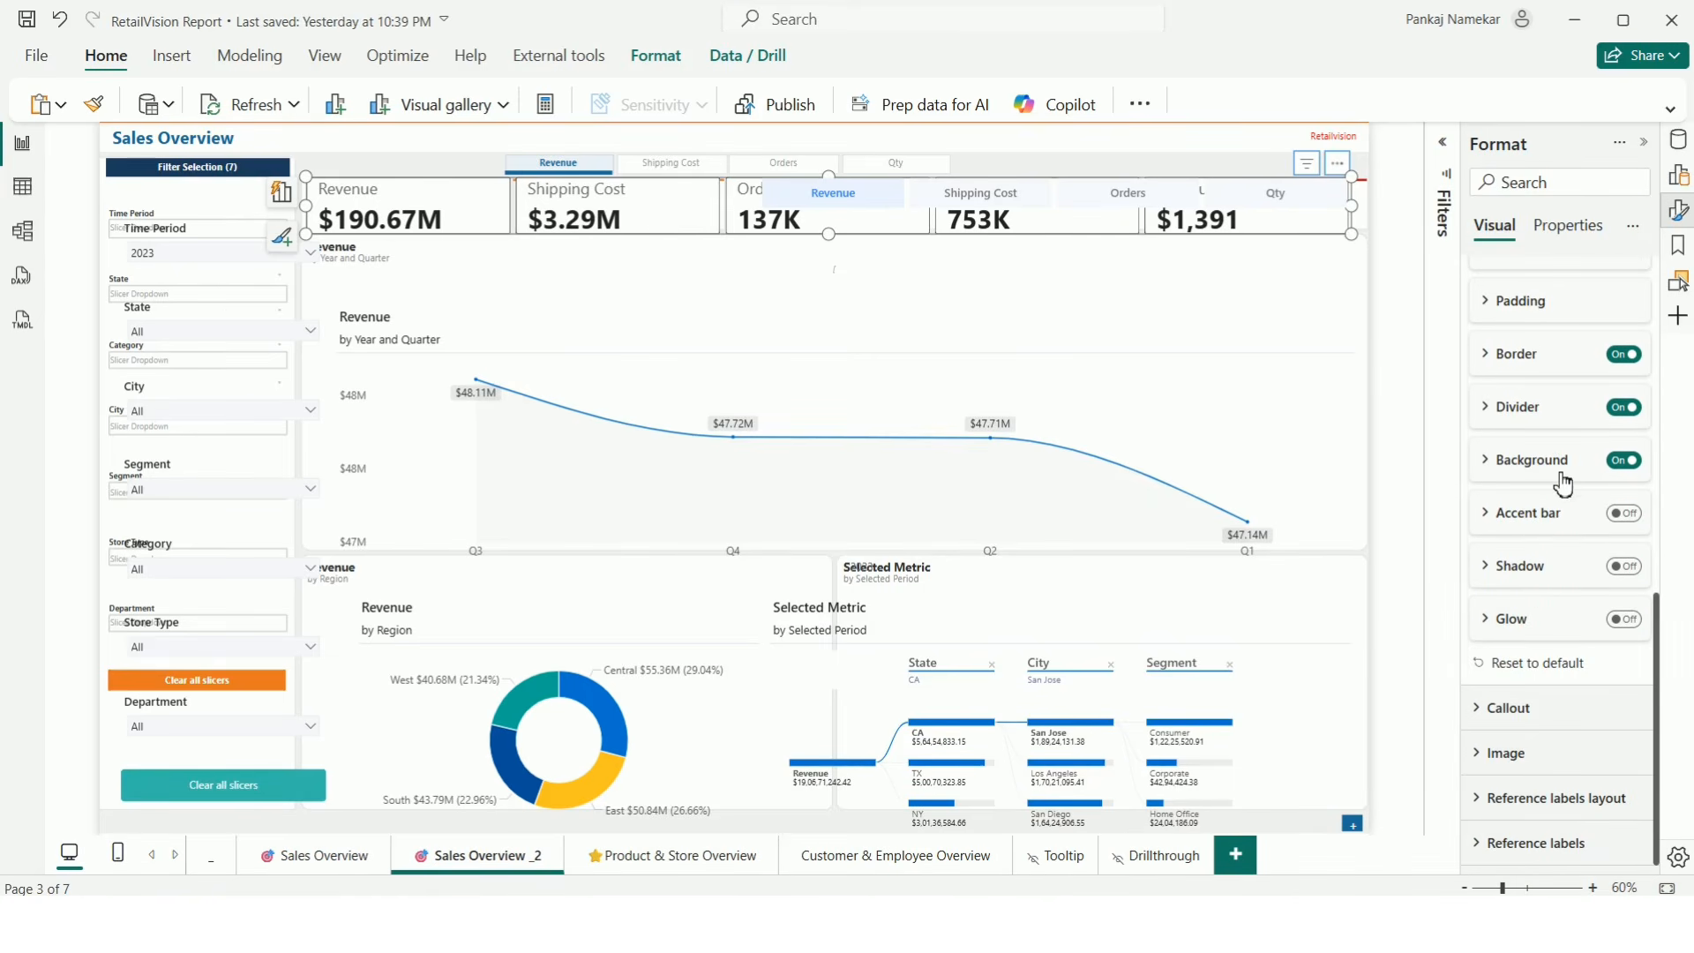
pyautogui.click(1533, 713)
pyautogui.scroll(-6, 1553, 686)
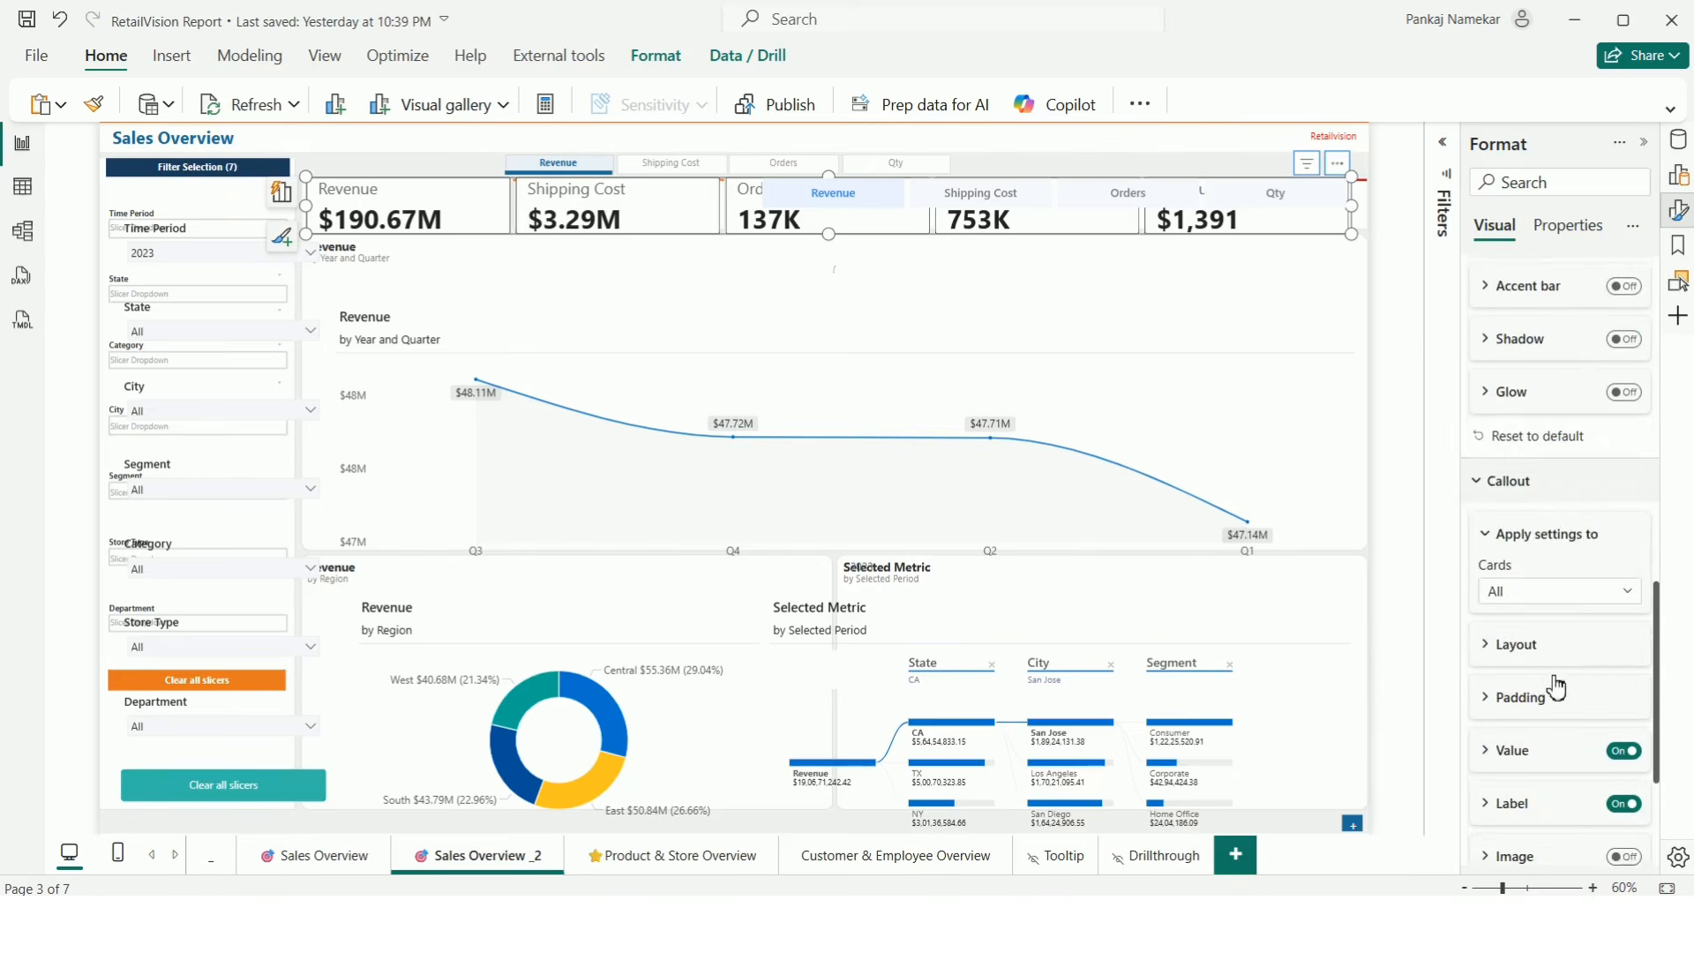
pyautogui.click(1624, 590)
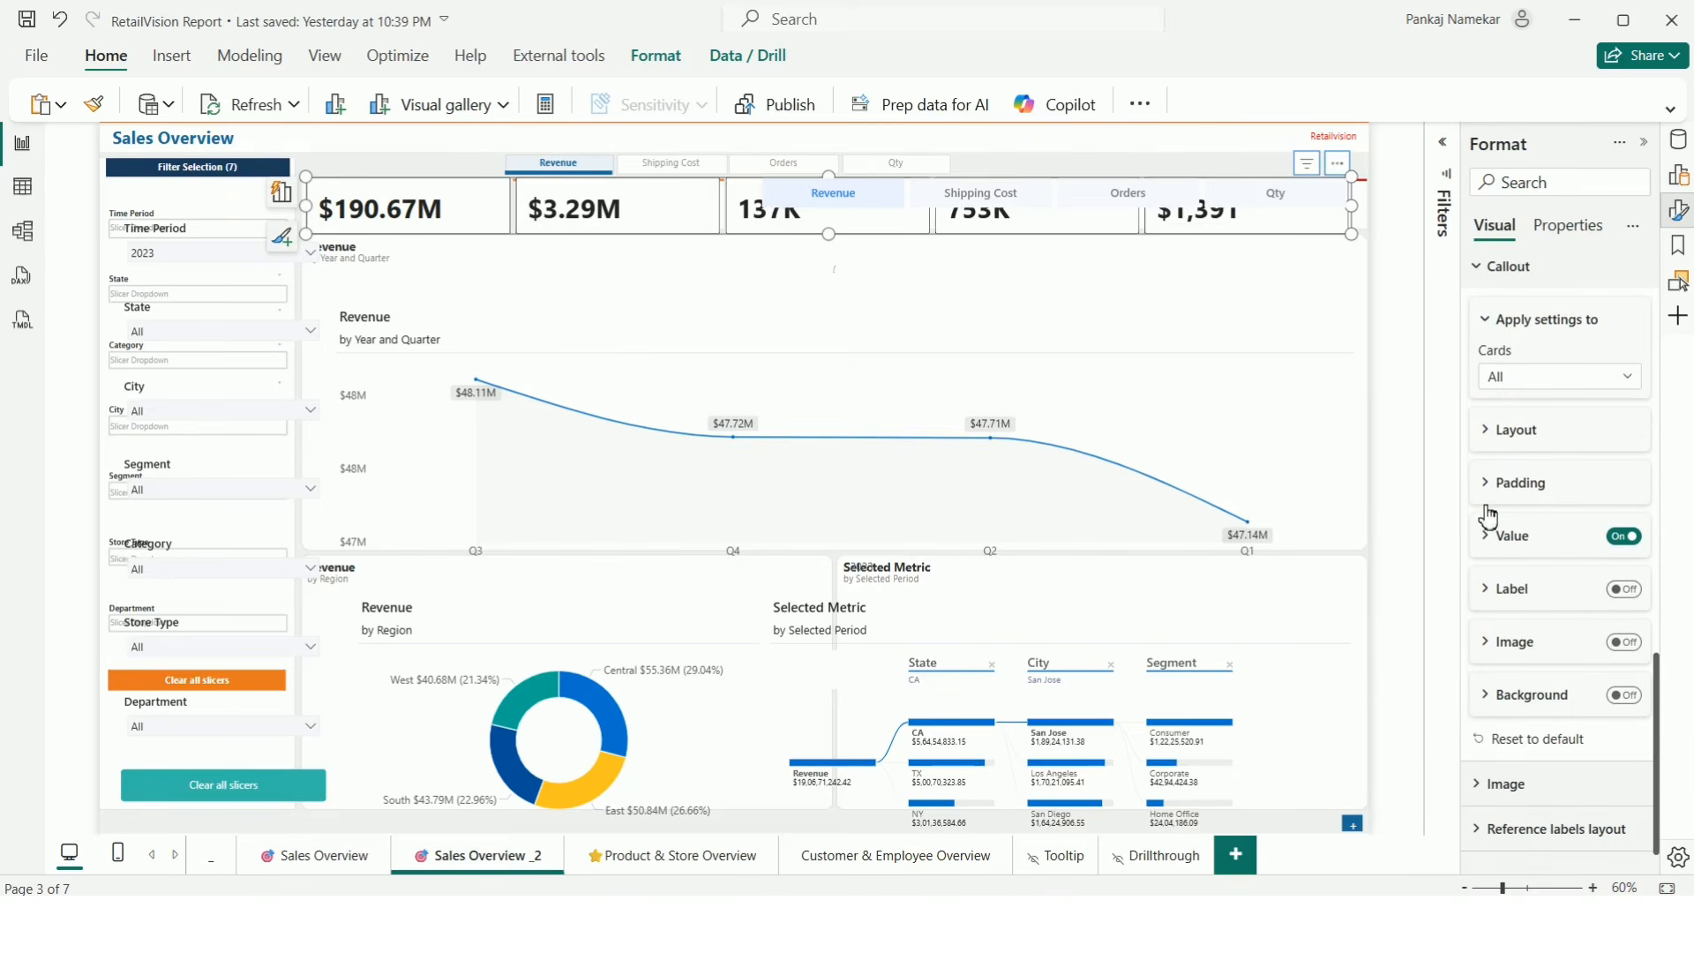
# Reduce the KPI card visual's height to fit the background row and set the callout value font size to 22.
pyautogui.click(1383, 274)
pyautogui.click(994, 235)
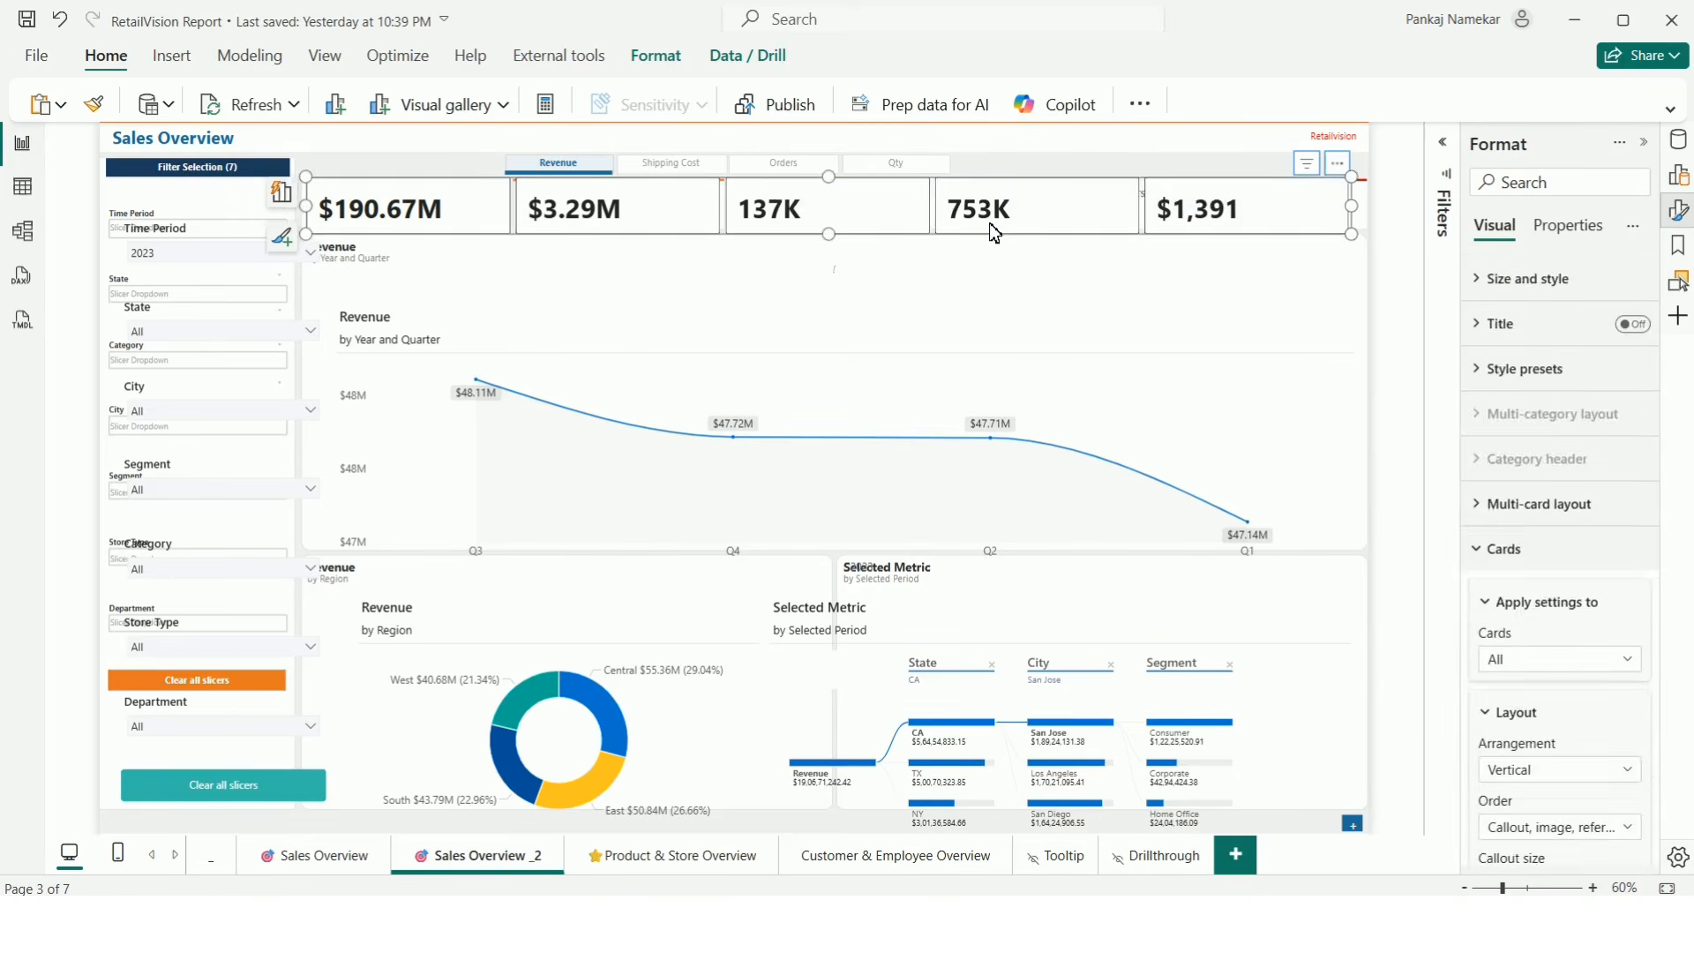
pyautogui.scroll(-3, 1628, 621)
pyautogui.scroll(-5, 1628, 621)
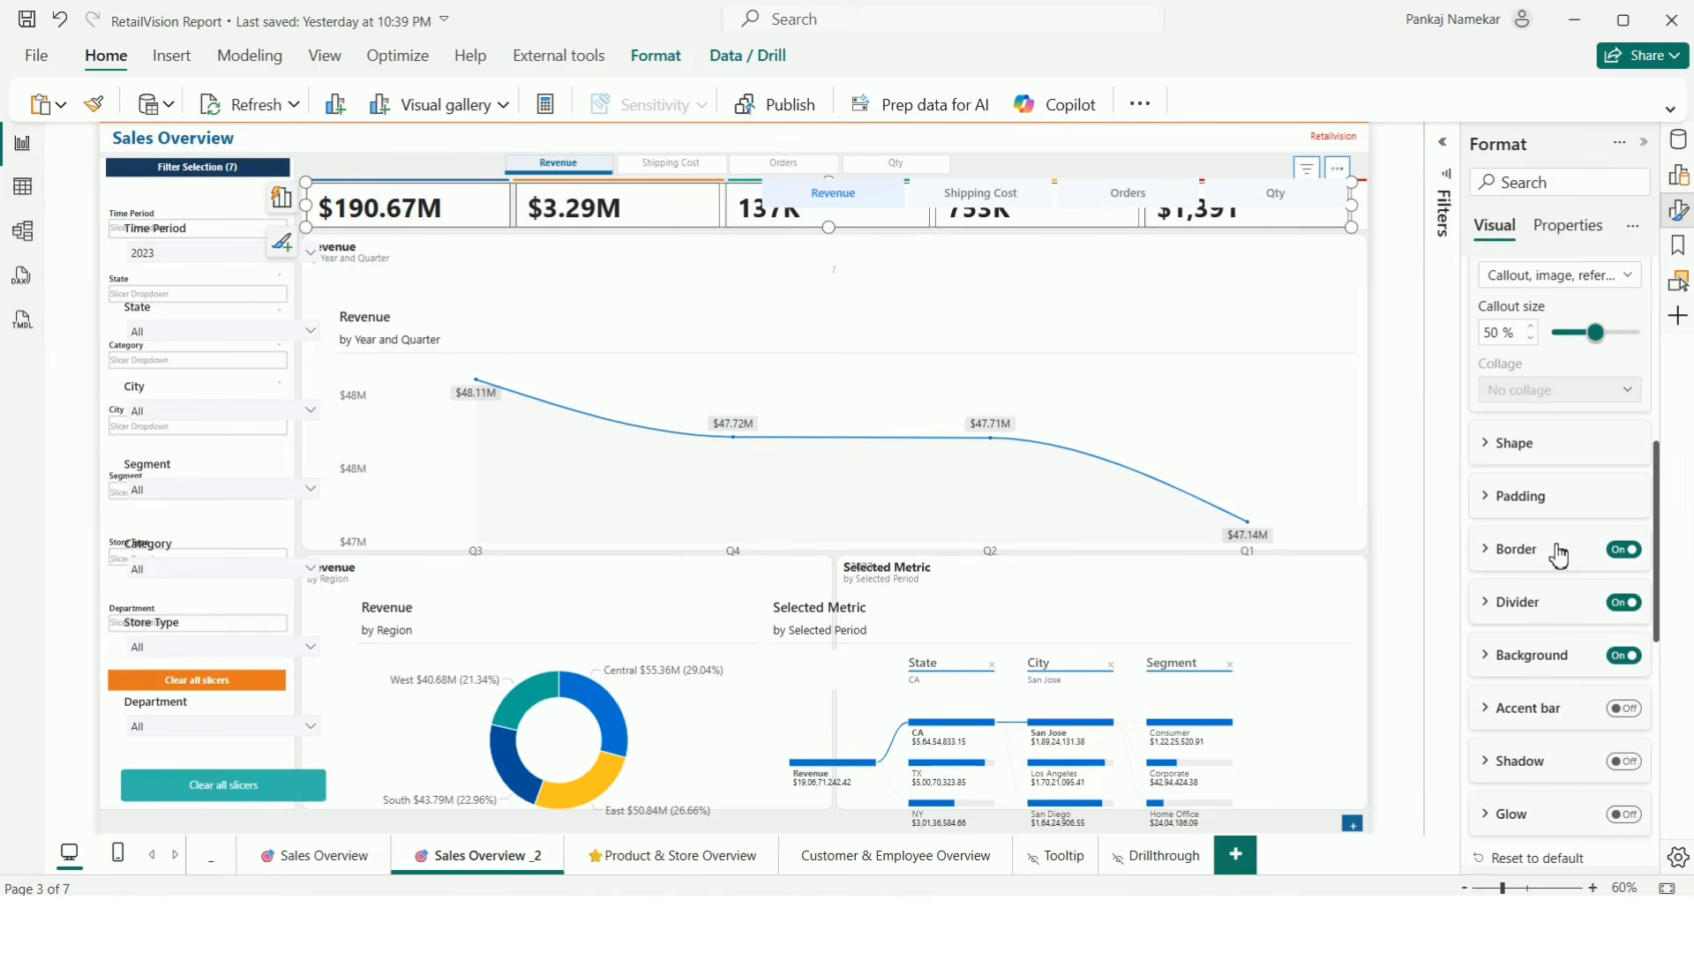
pyautogui.scroll(-3, 1558, 609)
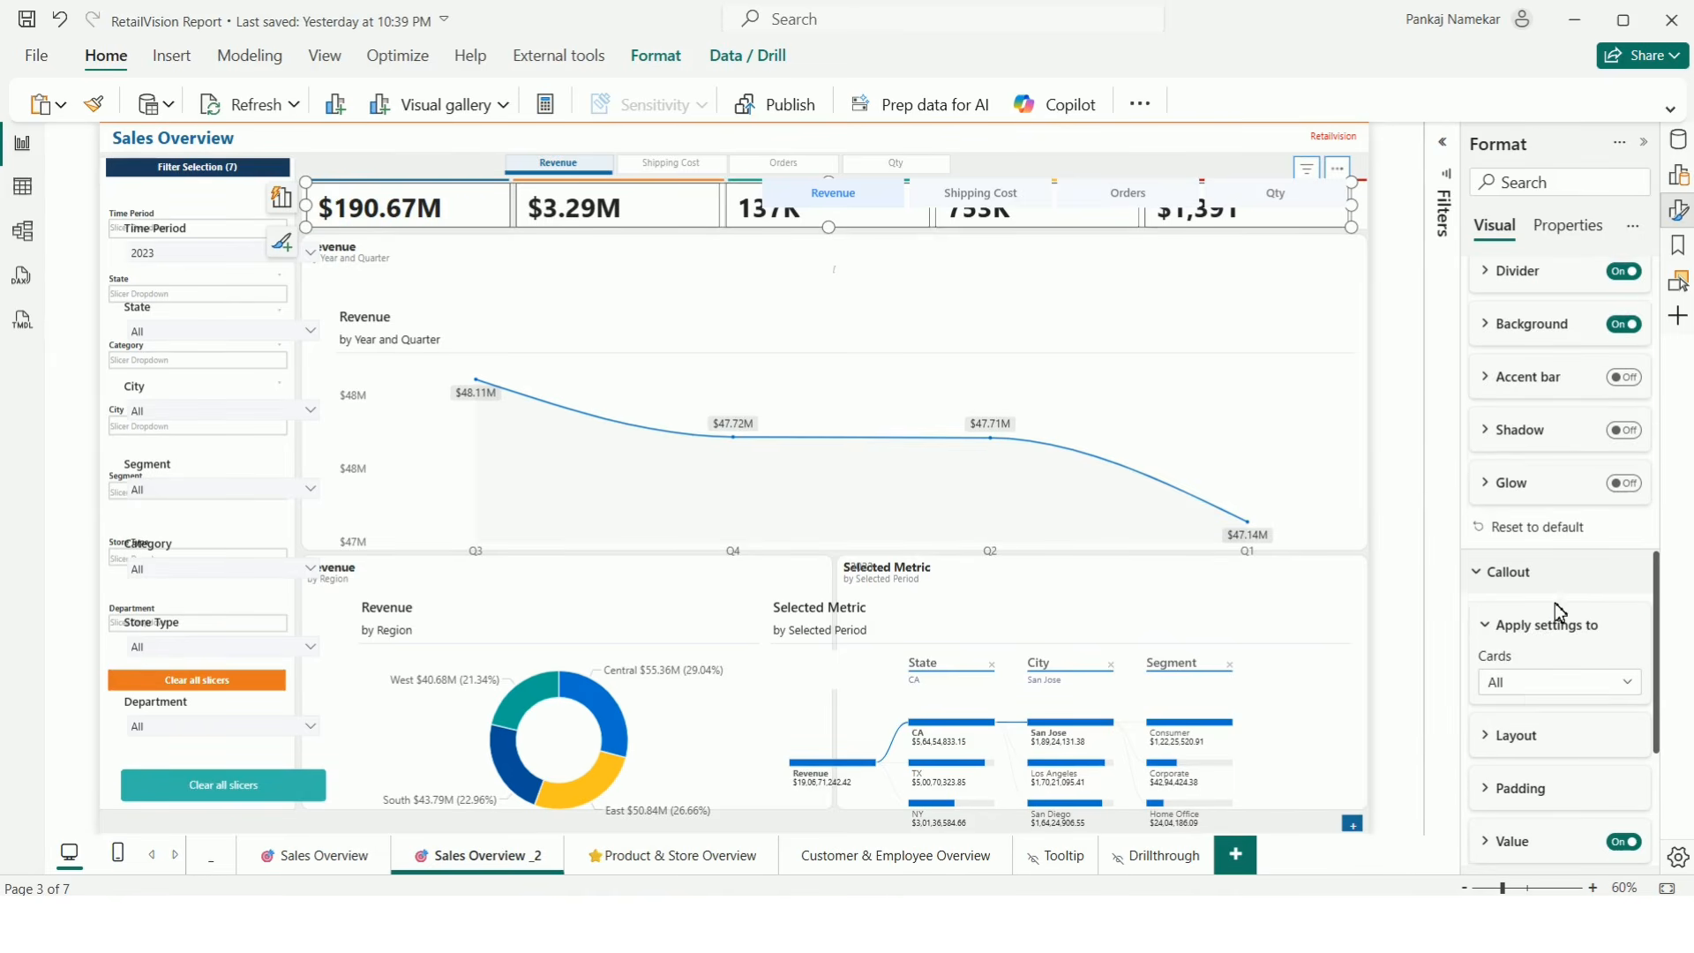
pyautogui.scroll(-3, 1554, 691)
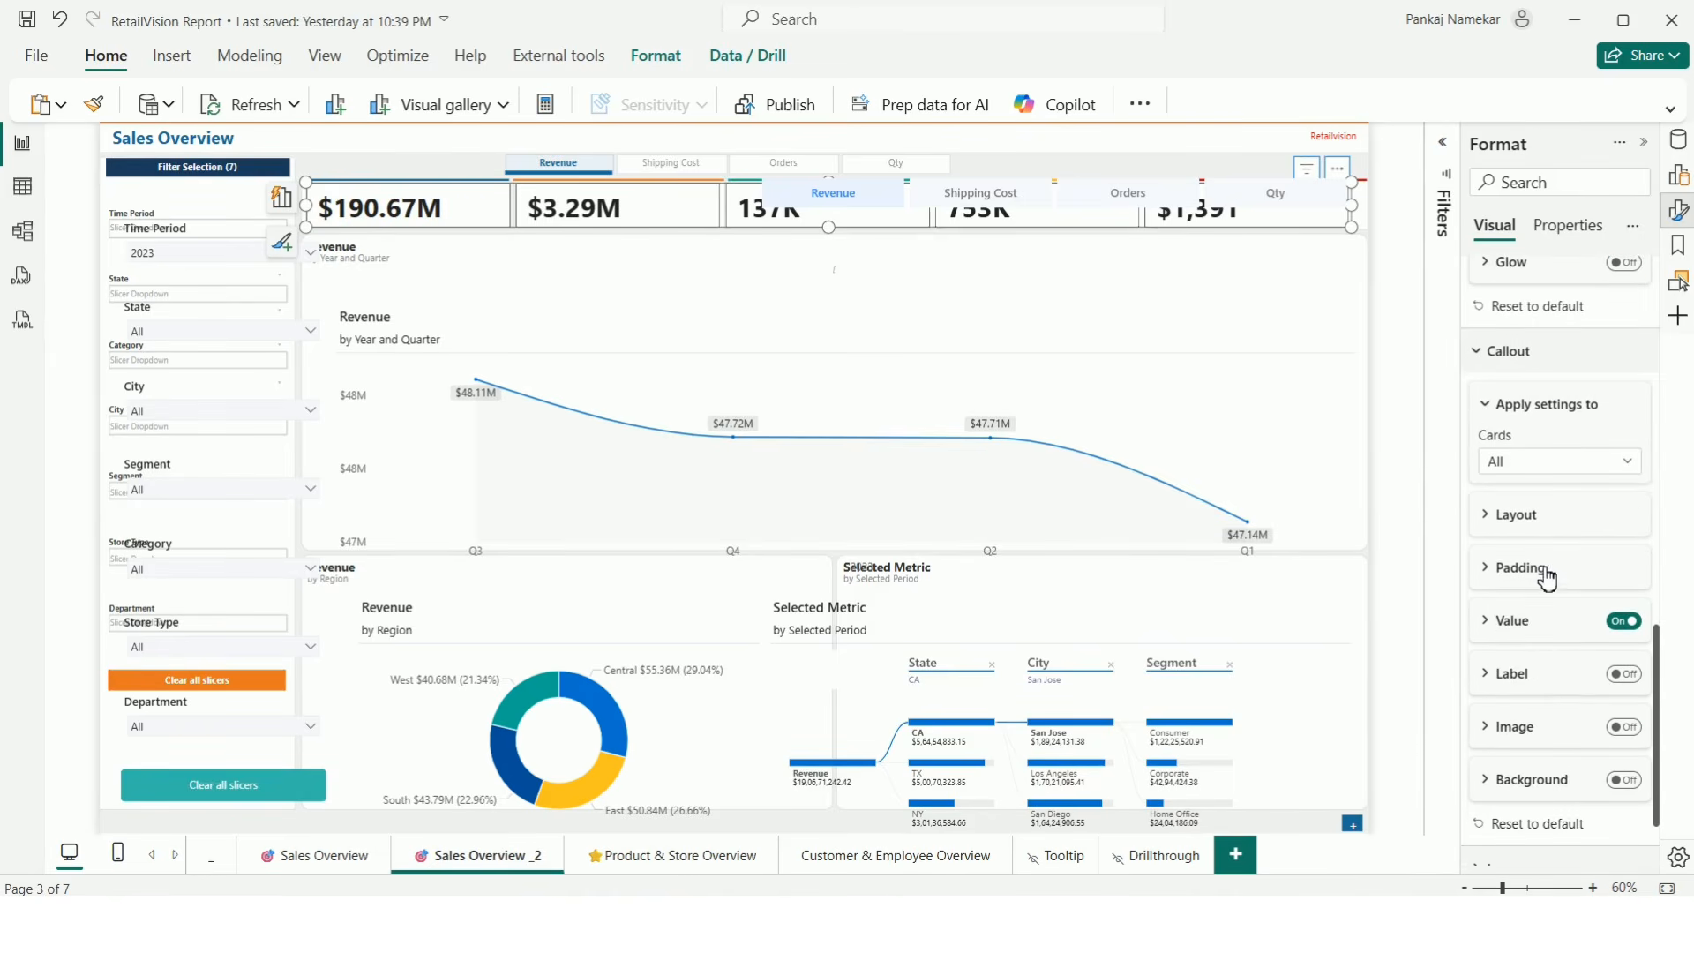
pyautogui.click(1549, 622)
pyautogui.scroll(-2, 1586, 642)
pyautogui.click(1596, 567)
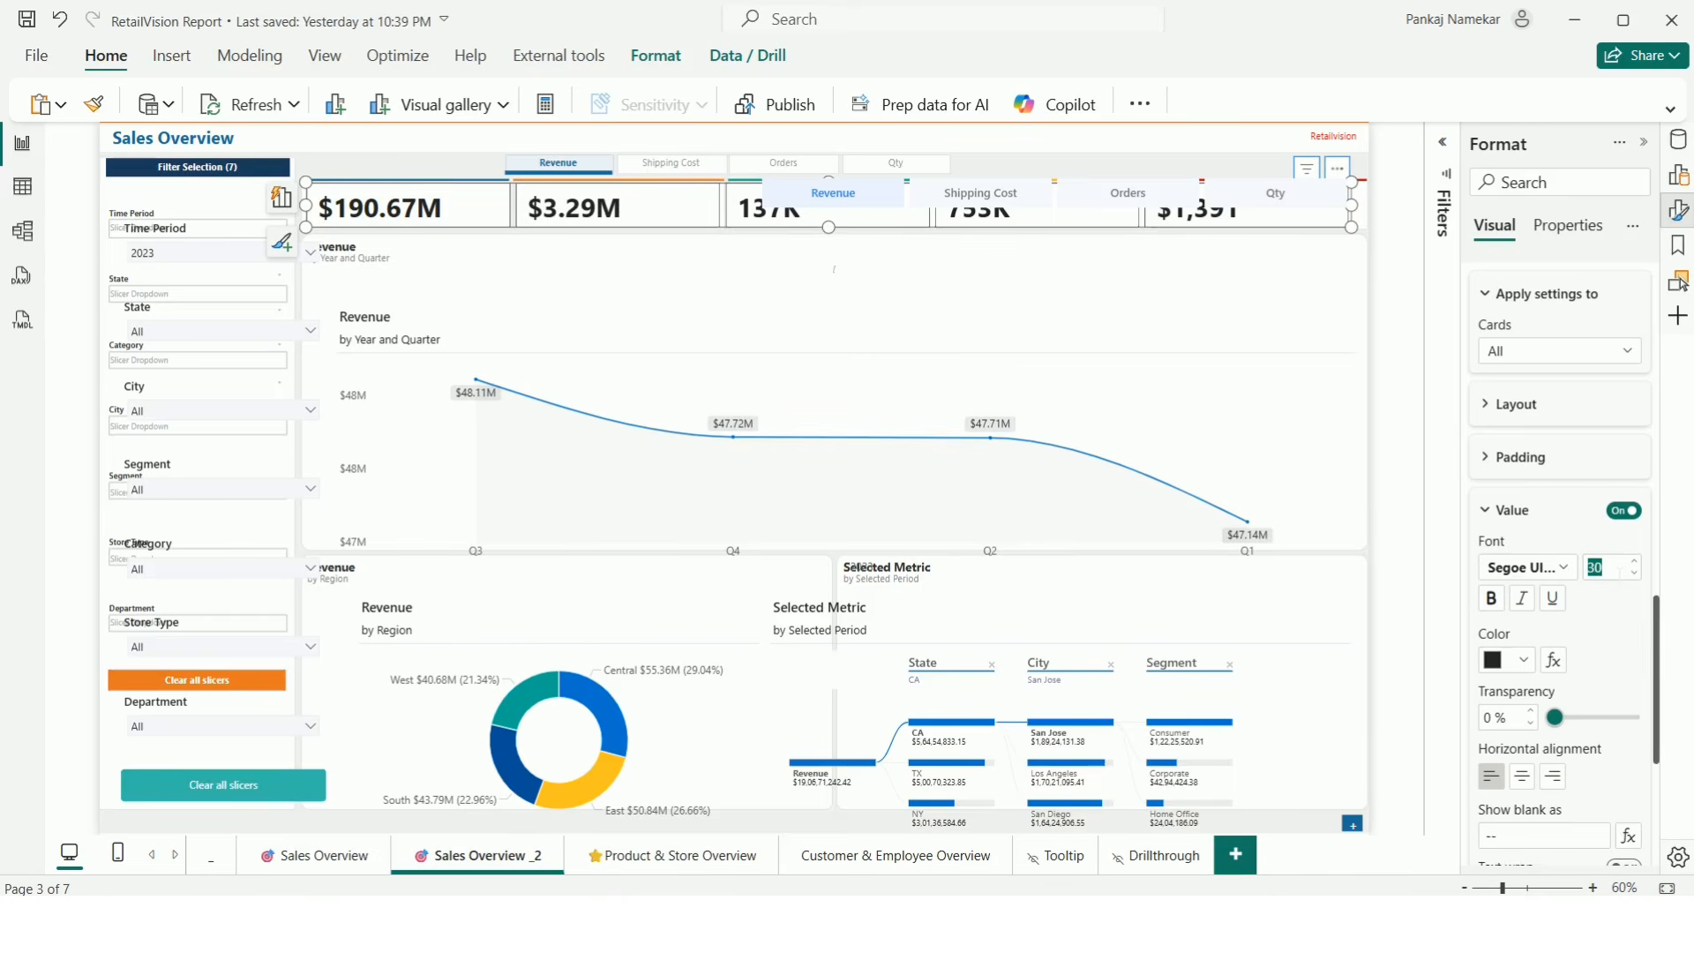
pyautogui.write('25')
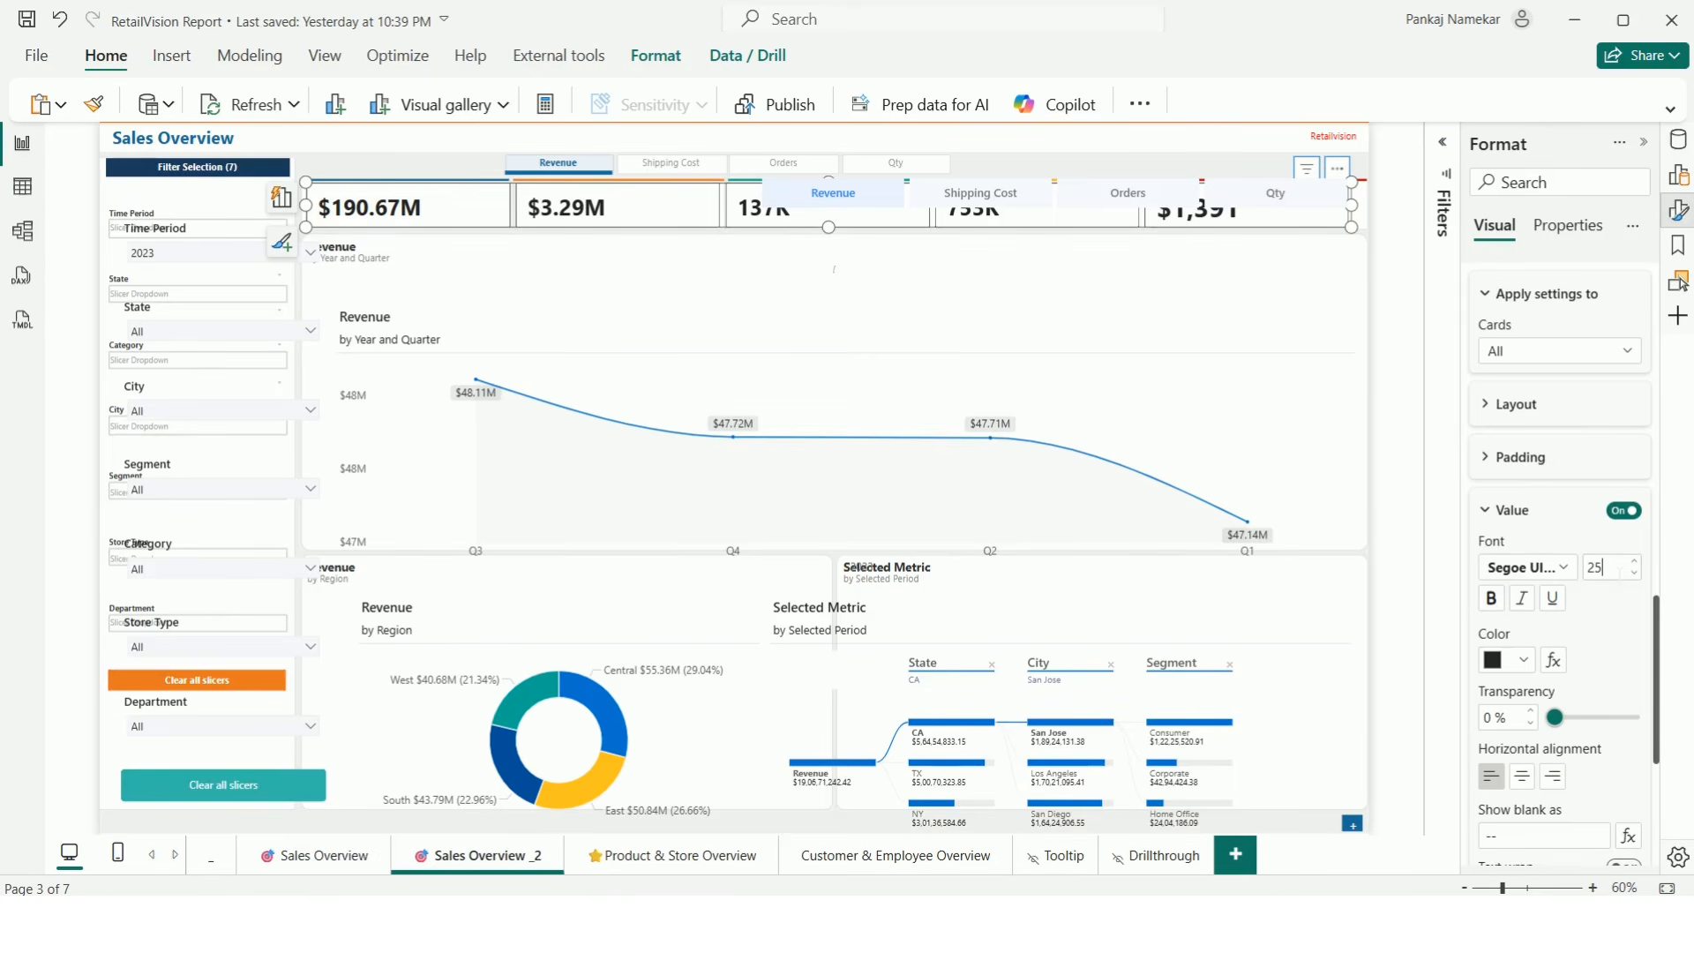
pyautogui.click(1620, 572)
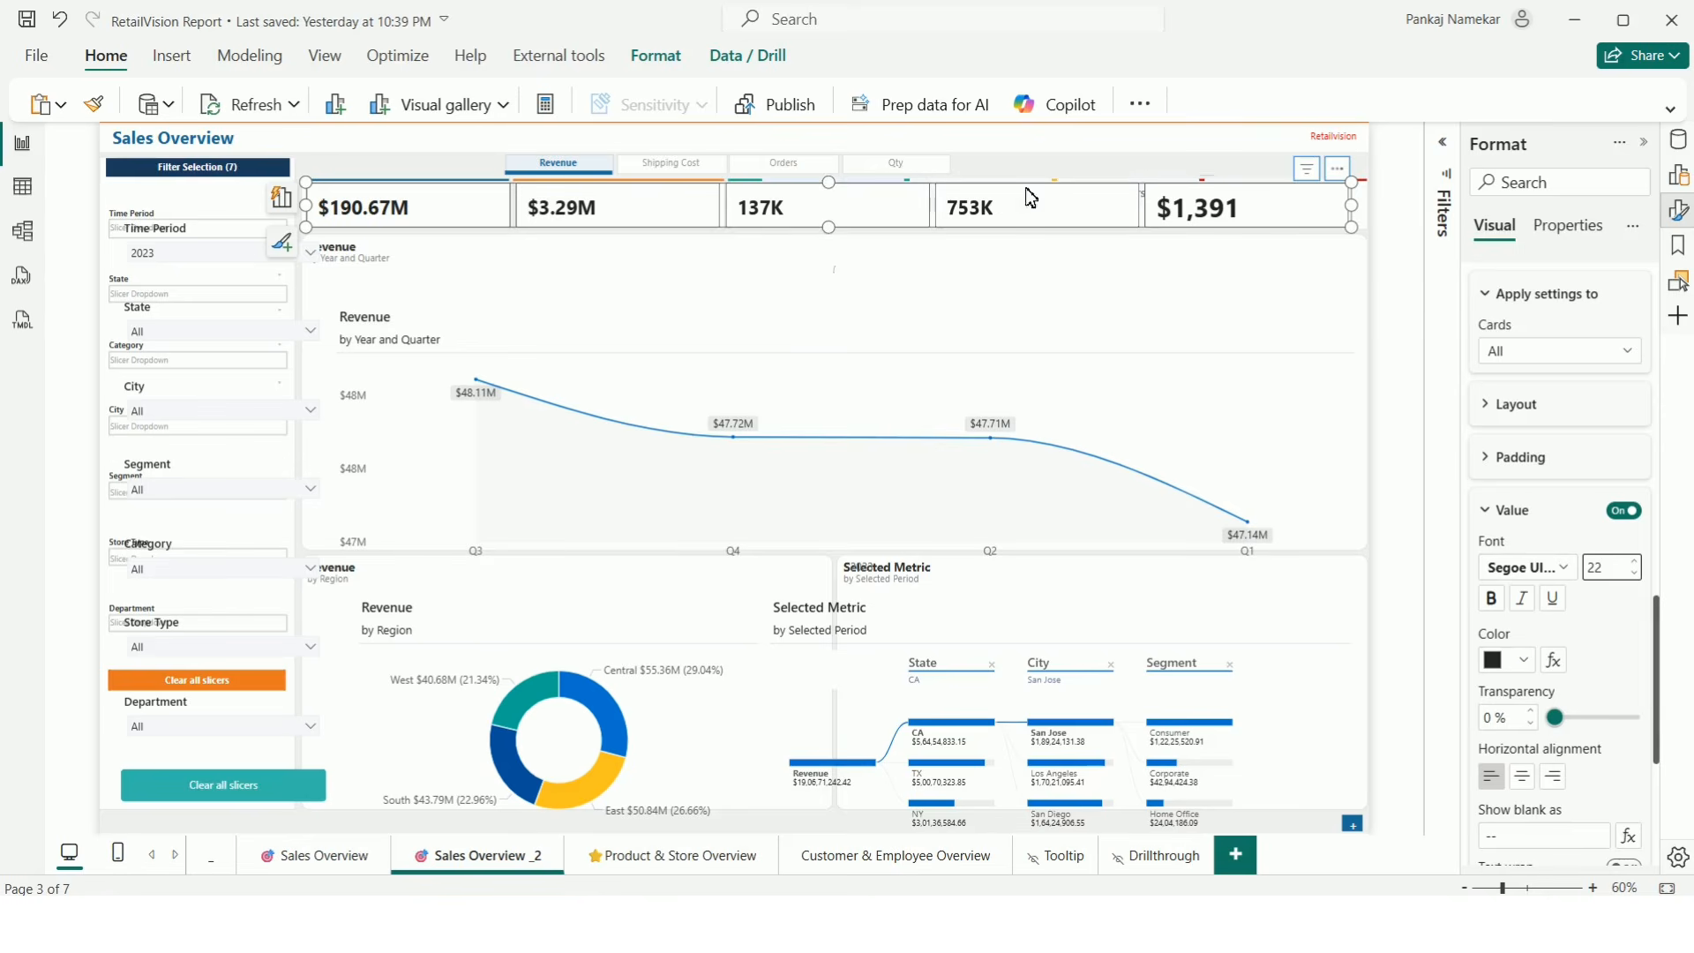
# Fit the metric button slicer to the background's tab row and widen the KPI card visual across the full KPI row.
pyautogui.click(1401, 355)
pyautogui.click(1084, 210)
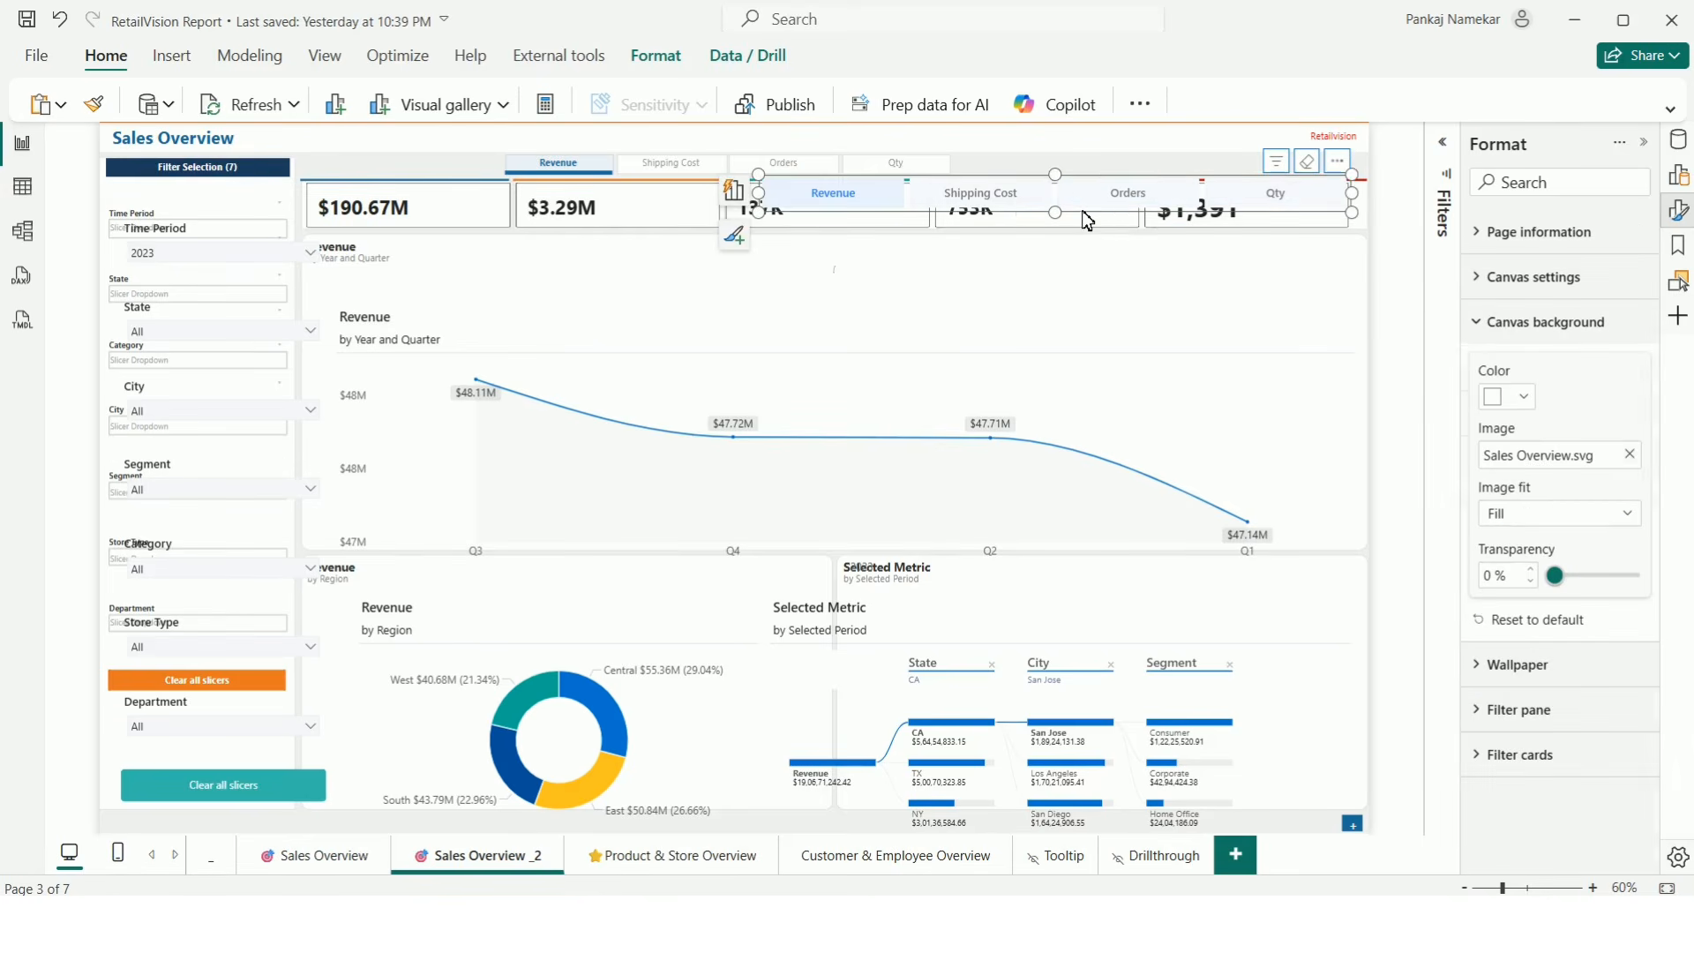
pyautogui.moveTo(1017, 200); pyautogui.dragTo(825, 174)
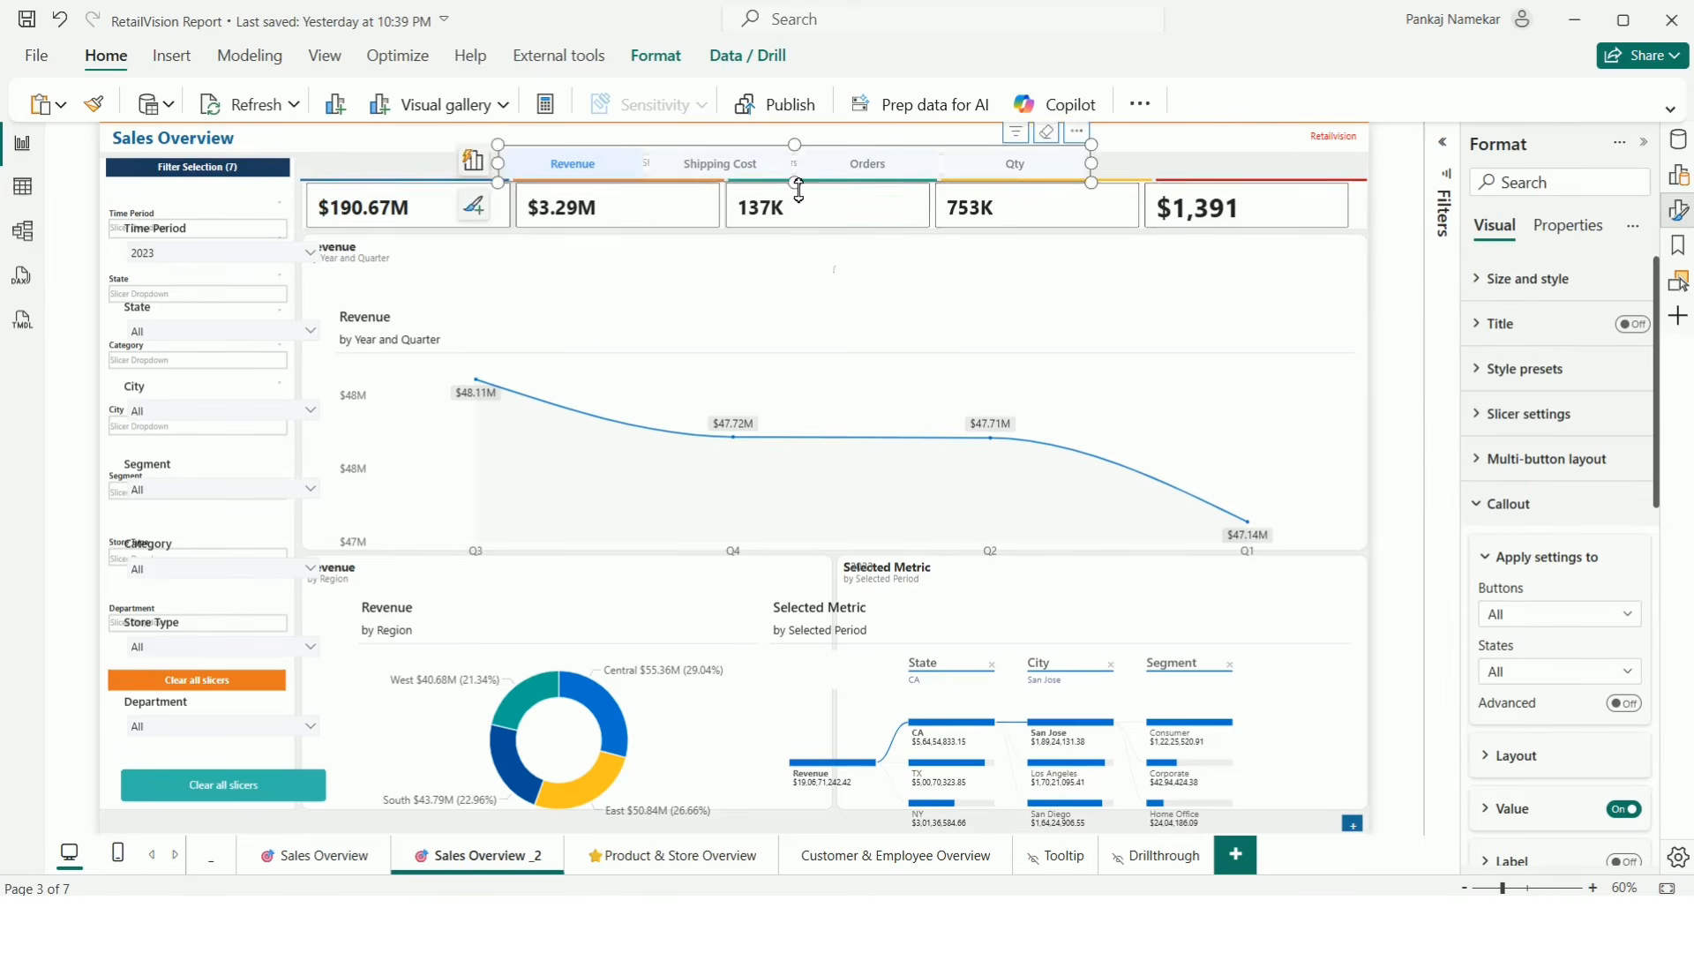
pyautogui.click(798, 197)
pyautogui.click(1391, 238)
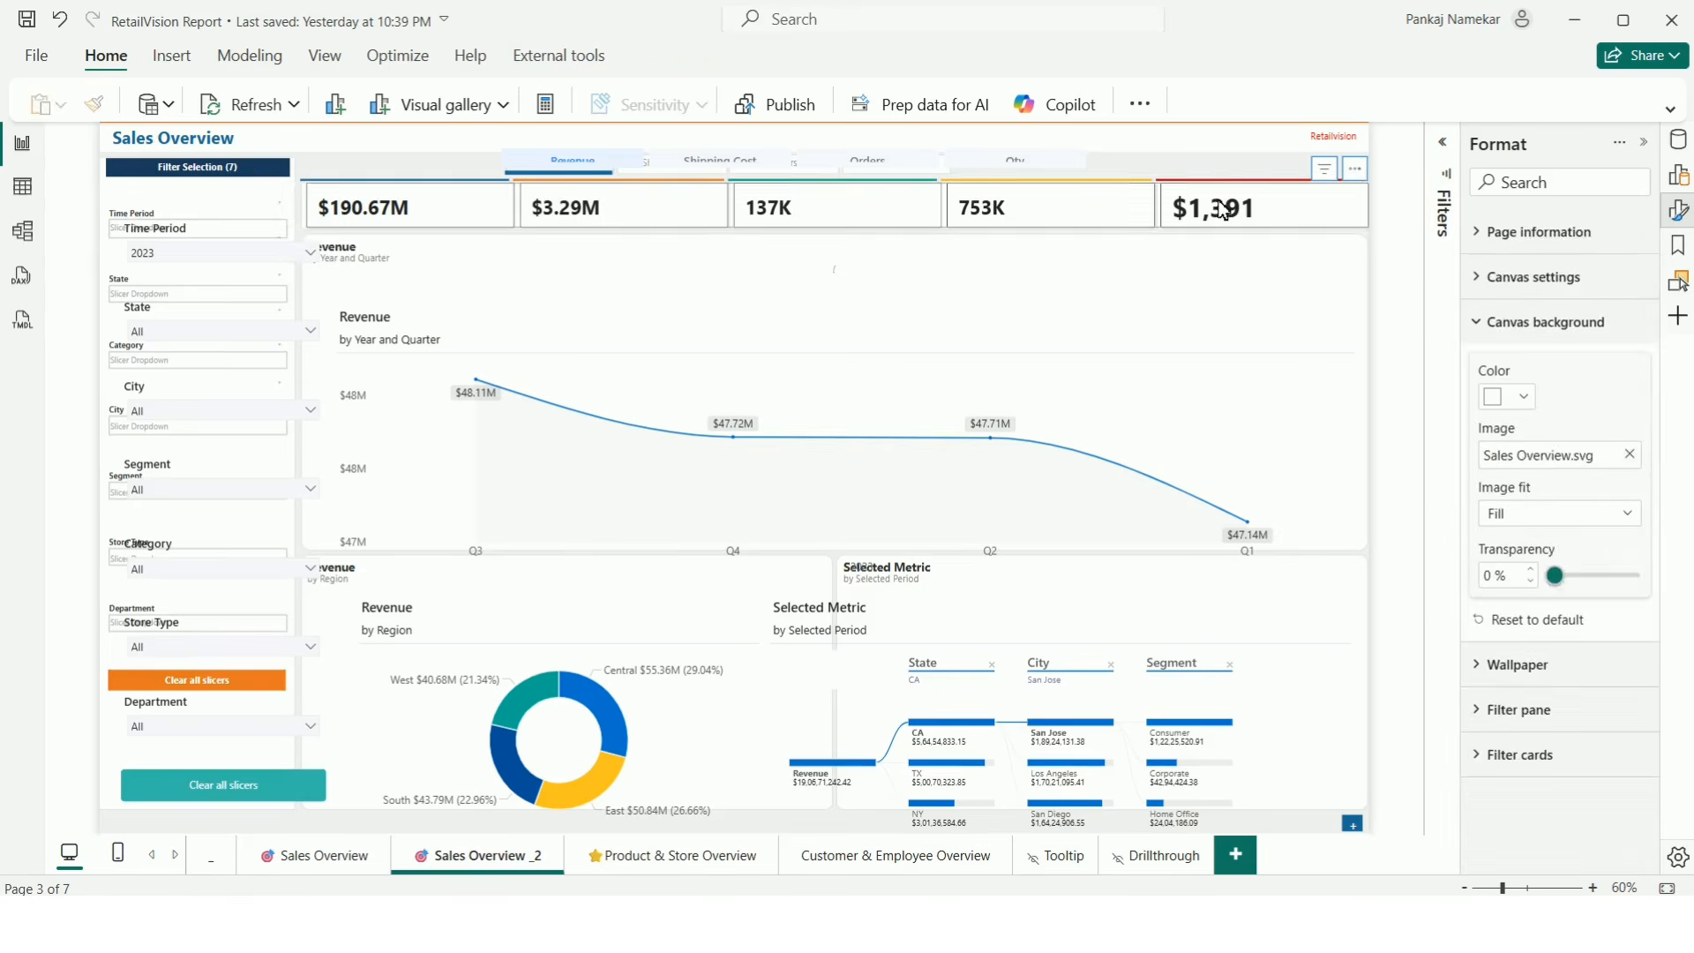
# Lower the KPI card visual's upper edge so the cards sit beneath the background's KPI labels.
pyautogui.click(1017, 229)
pyautogui.moveTo(840, 200); pyautogui.dragTo(826, 205)
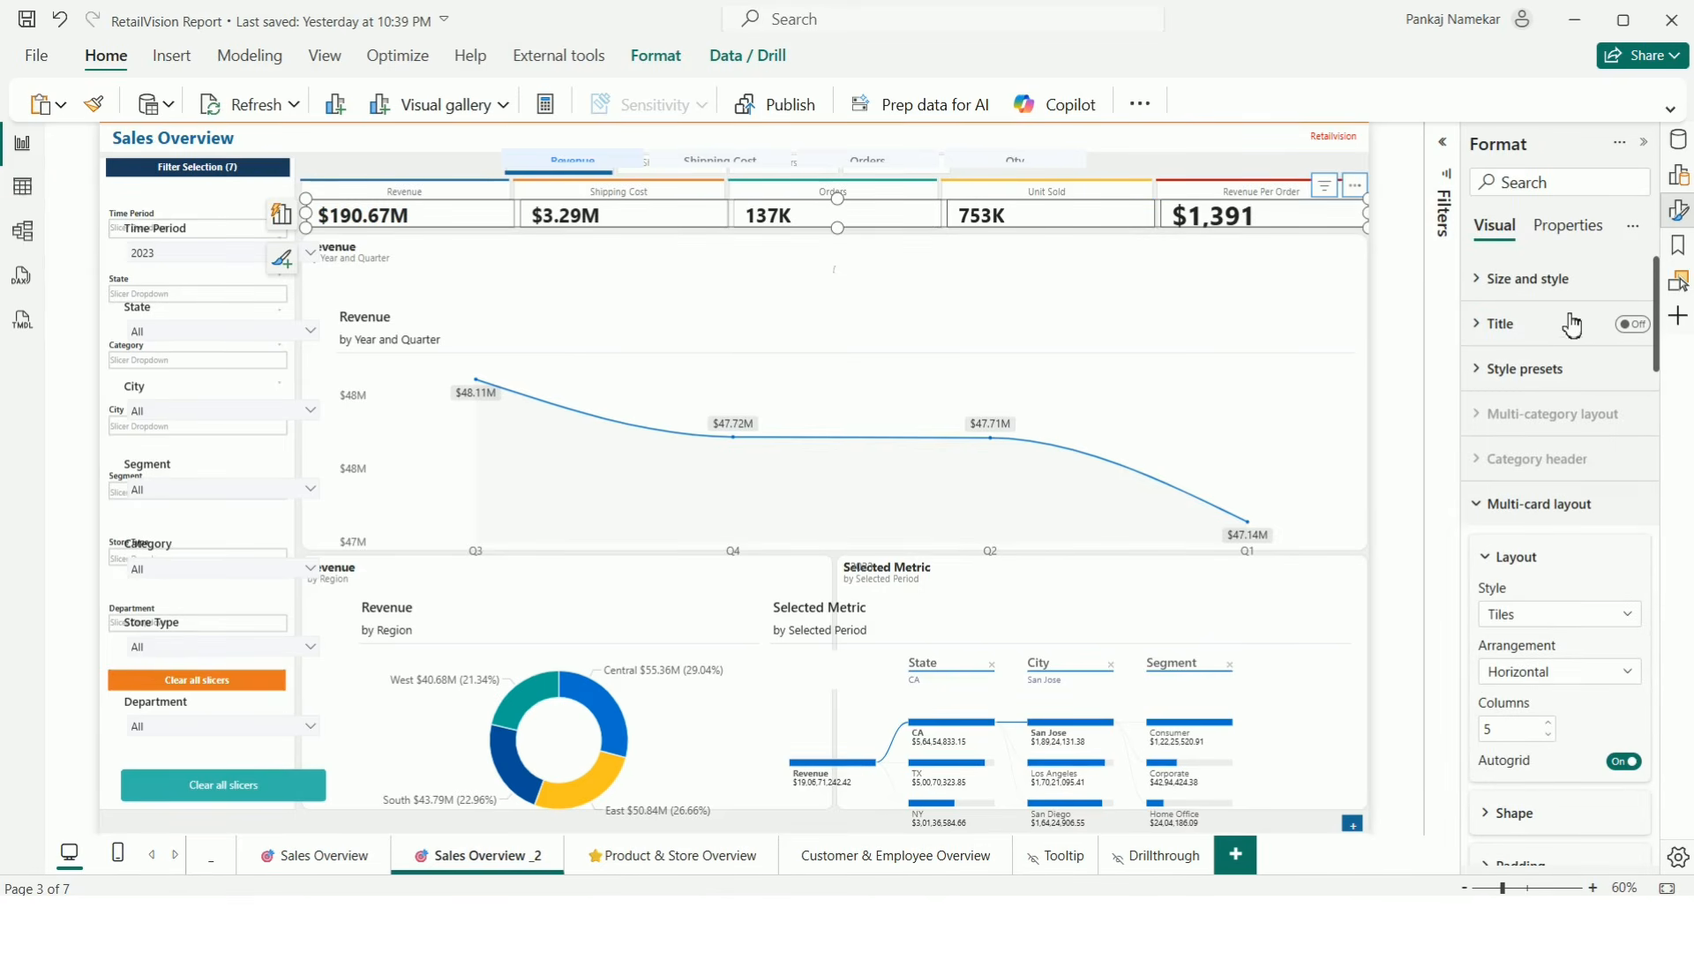
pyautogui.click(1385, 271)
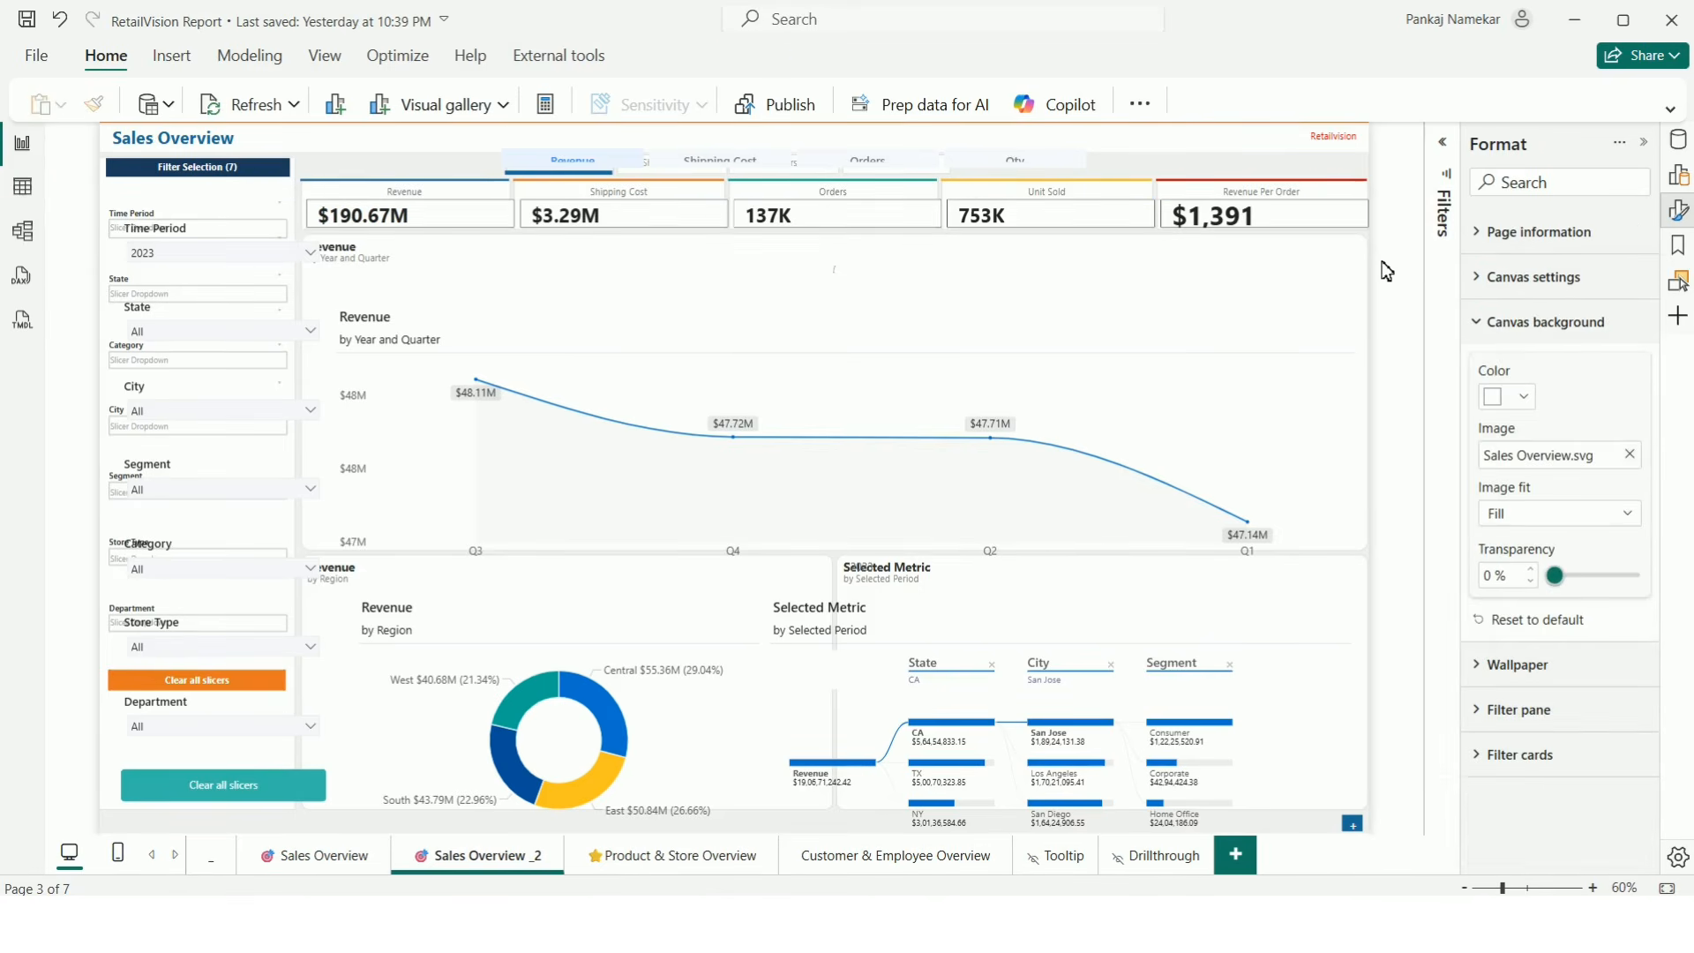
# Turn off the border, divider and background for all KPI cards.
pyautogui.click(1335, 205)
pyautogui.scroll(-3, 1588, 599)
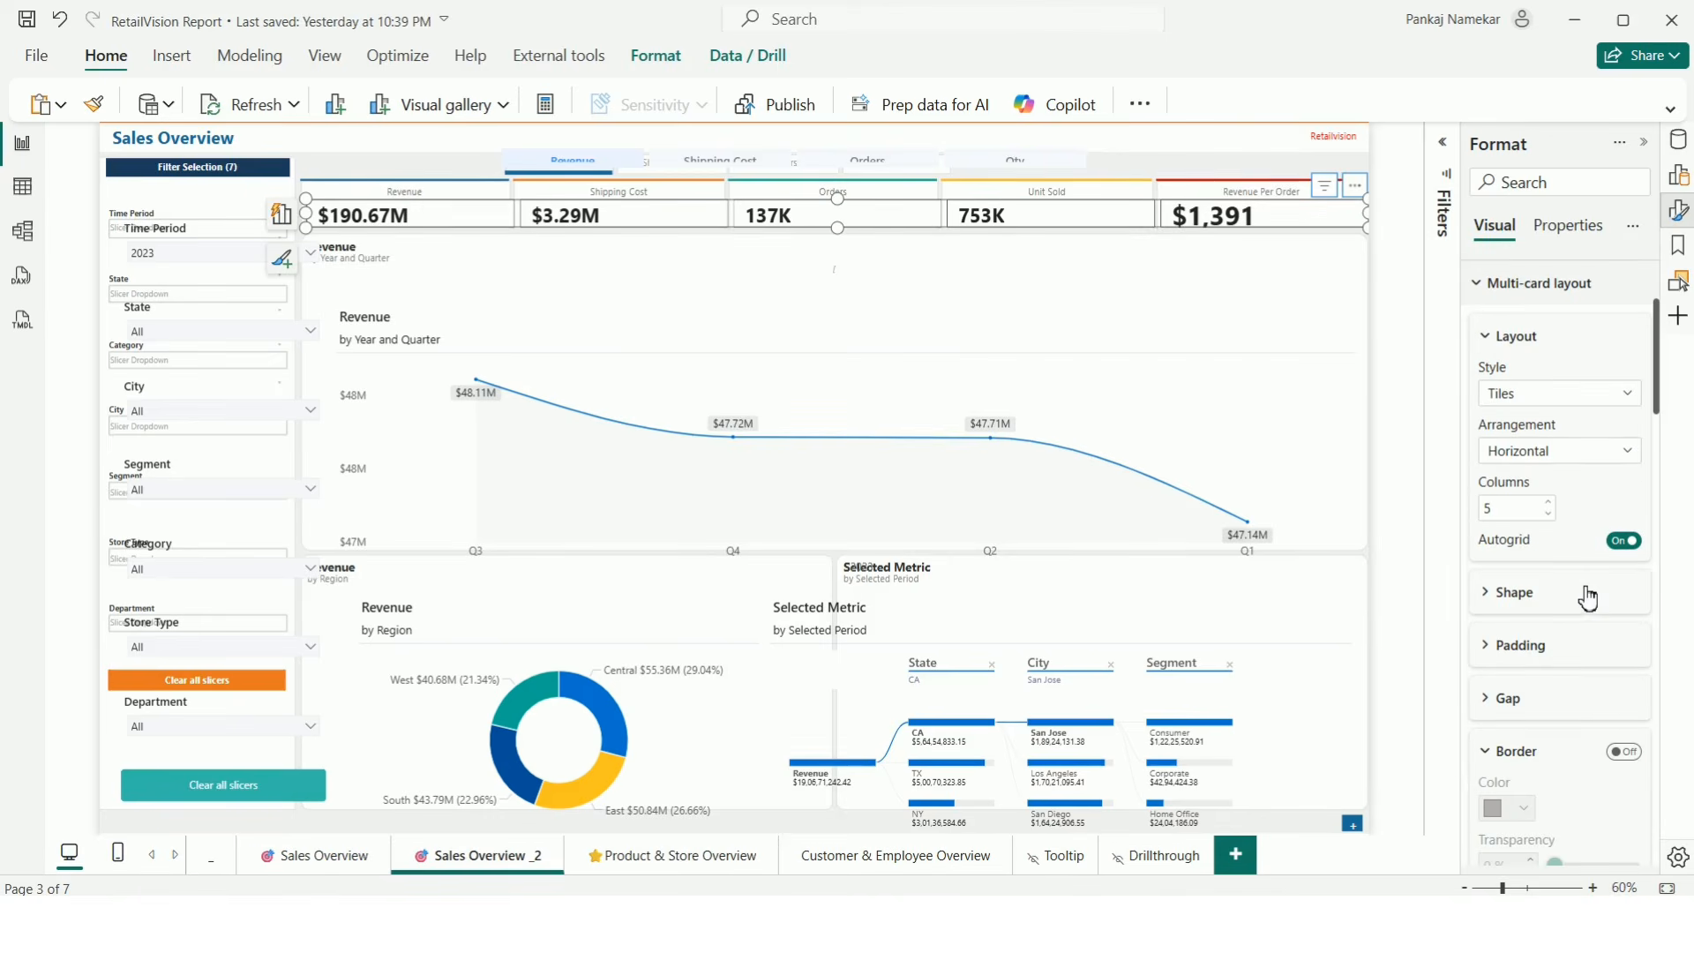
pyautogui.scroll(-10, 1586, 593)
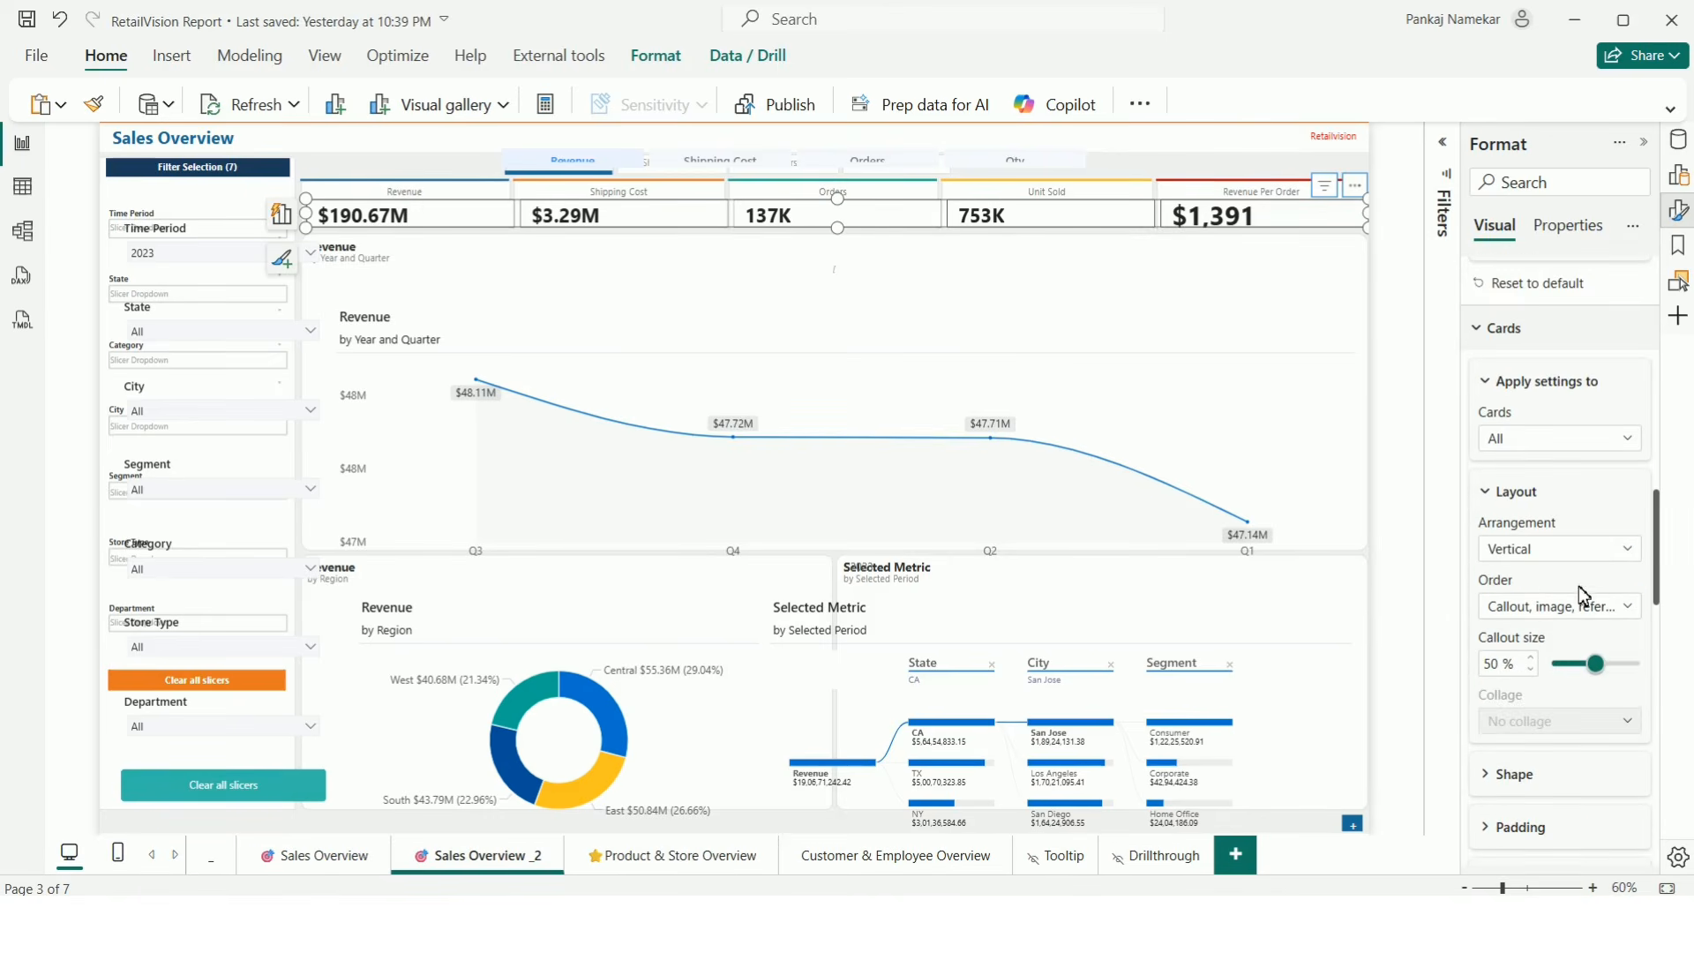
pyautogui.scroll(-3, 1589, 647)
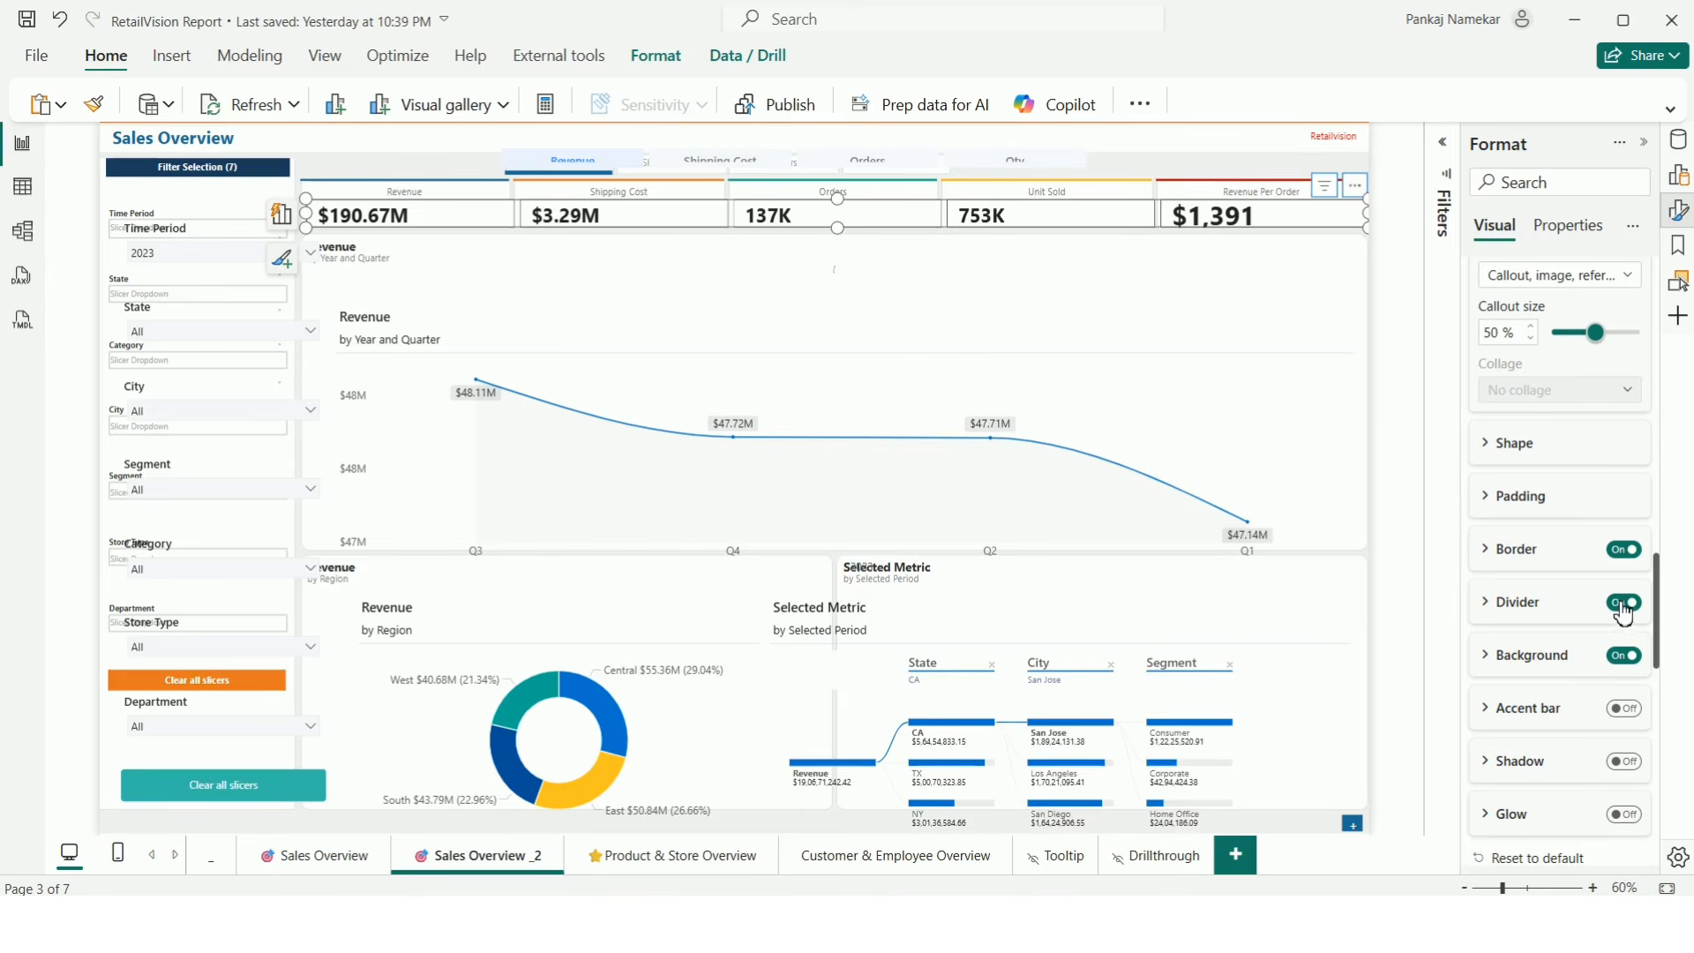
pyautogui.click(1623, 549)
pyautogui.click(1624, 655)
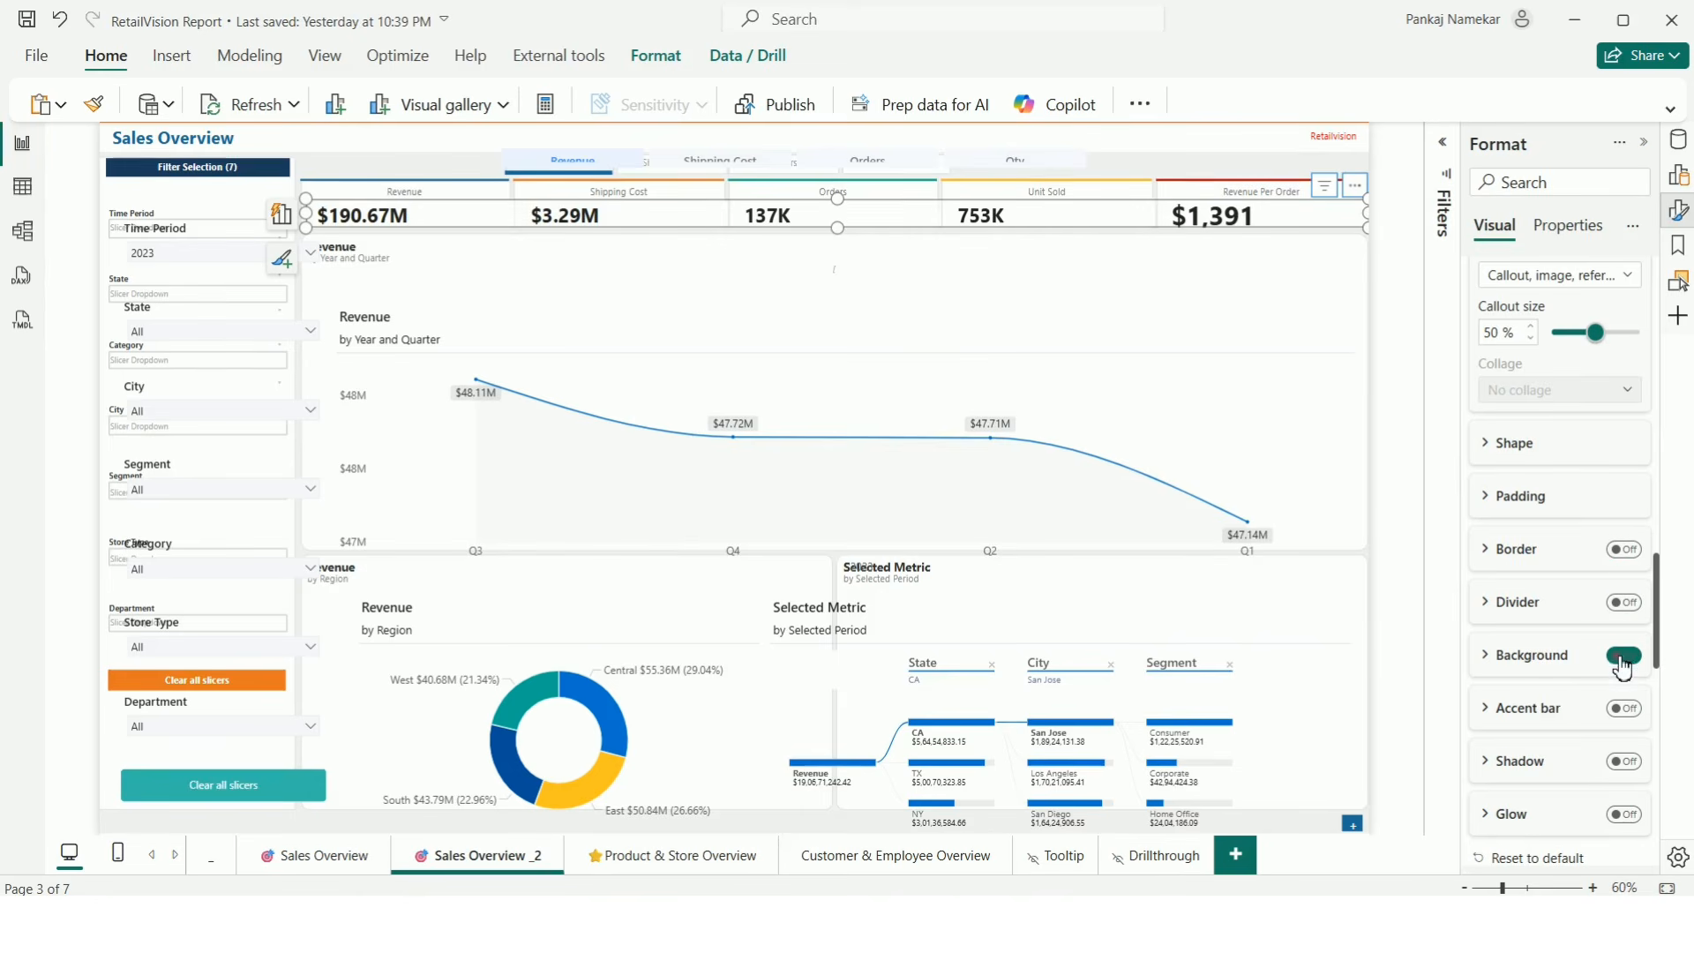
pyautogui.scroll(-1, 1593, 657)
pyautogui.click(1385, 279)
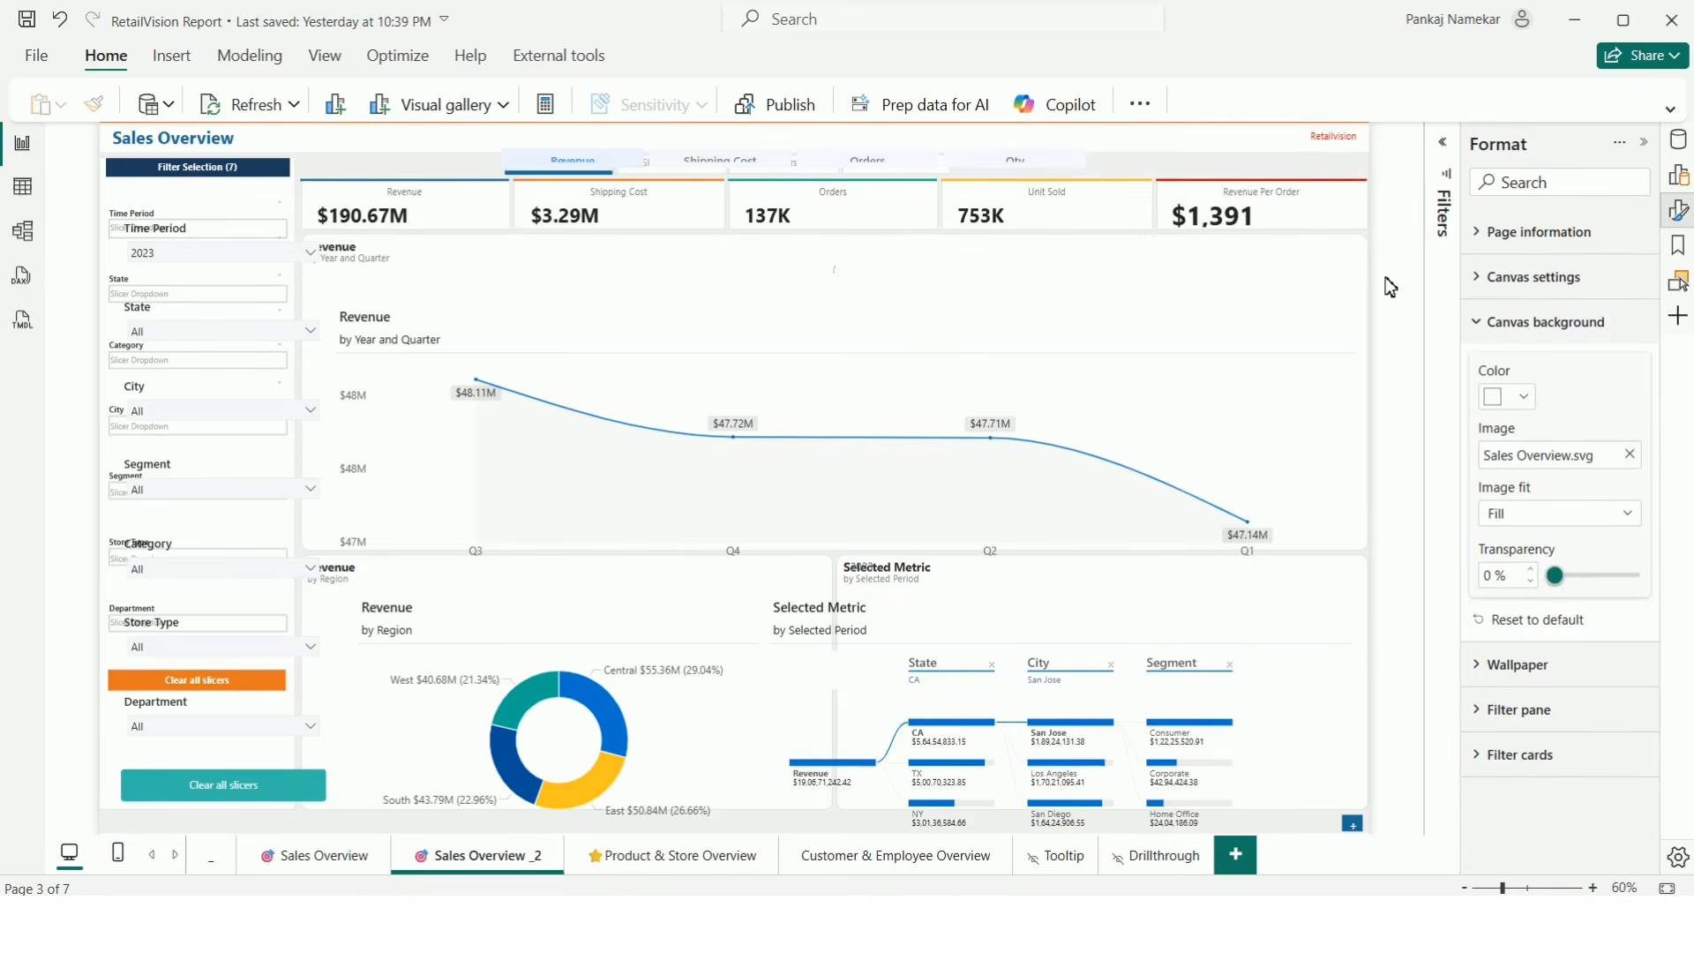
# Center the callout values in all KPI cards beneath the background's KPI labels.
pyautogui.click(785, 228)
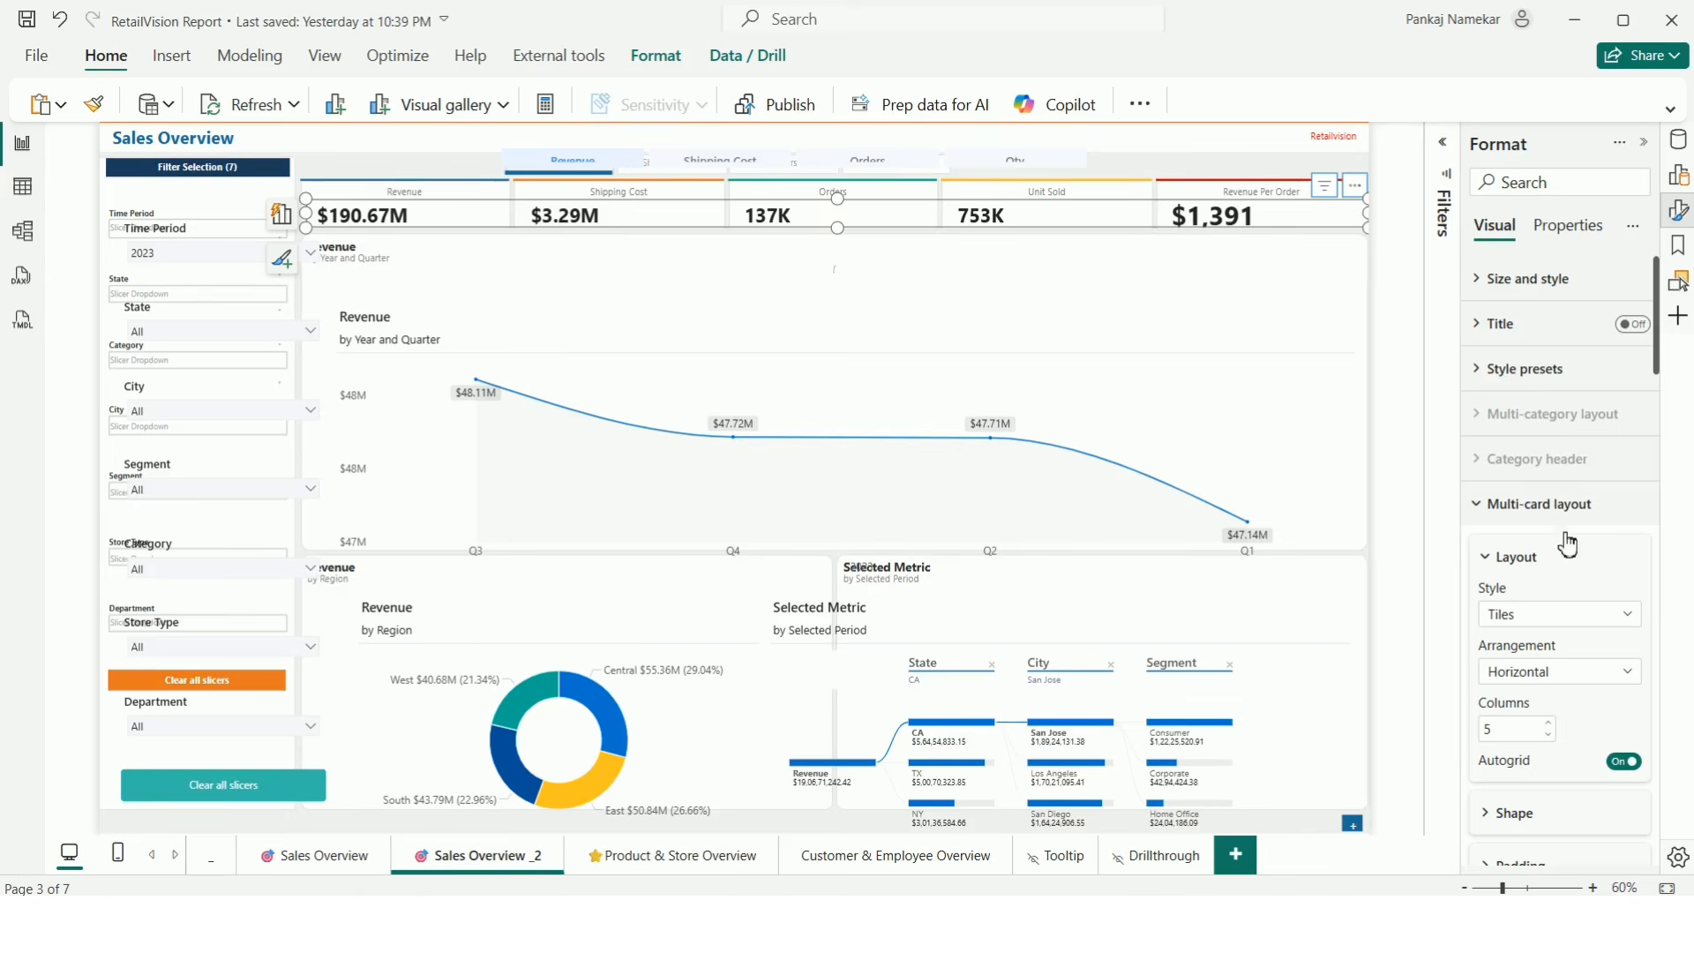
pyautogui.scroll(-3, 1568, 544)
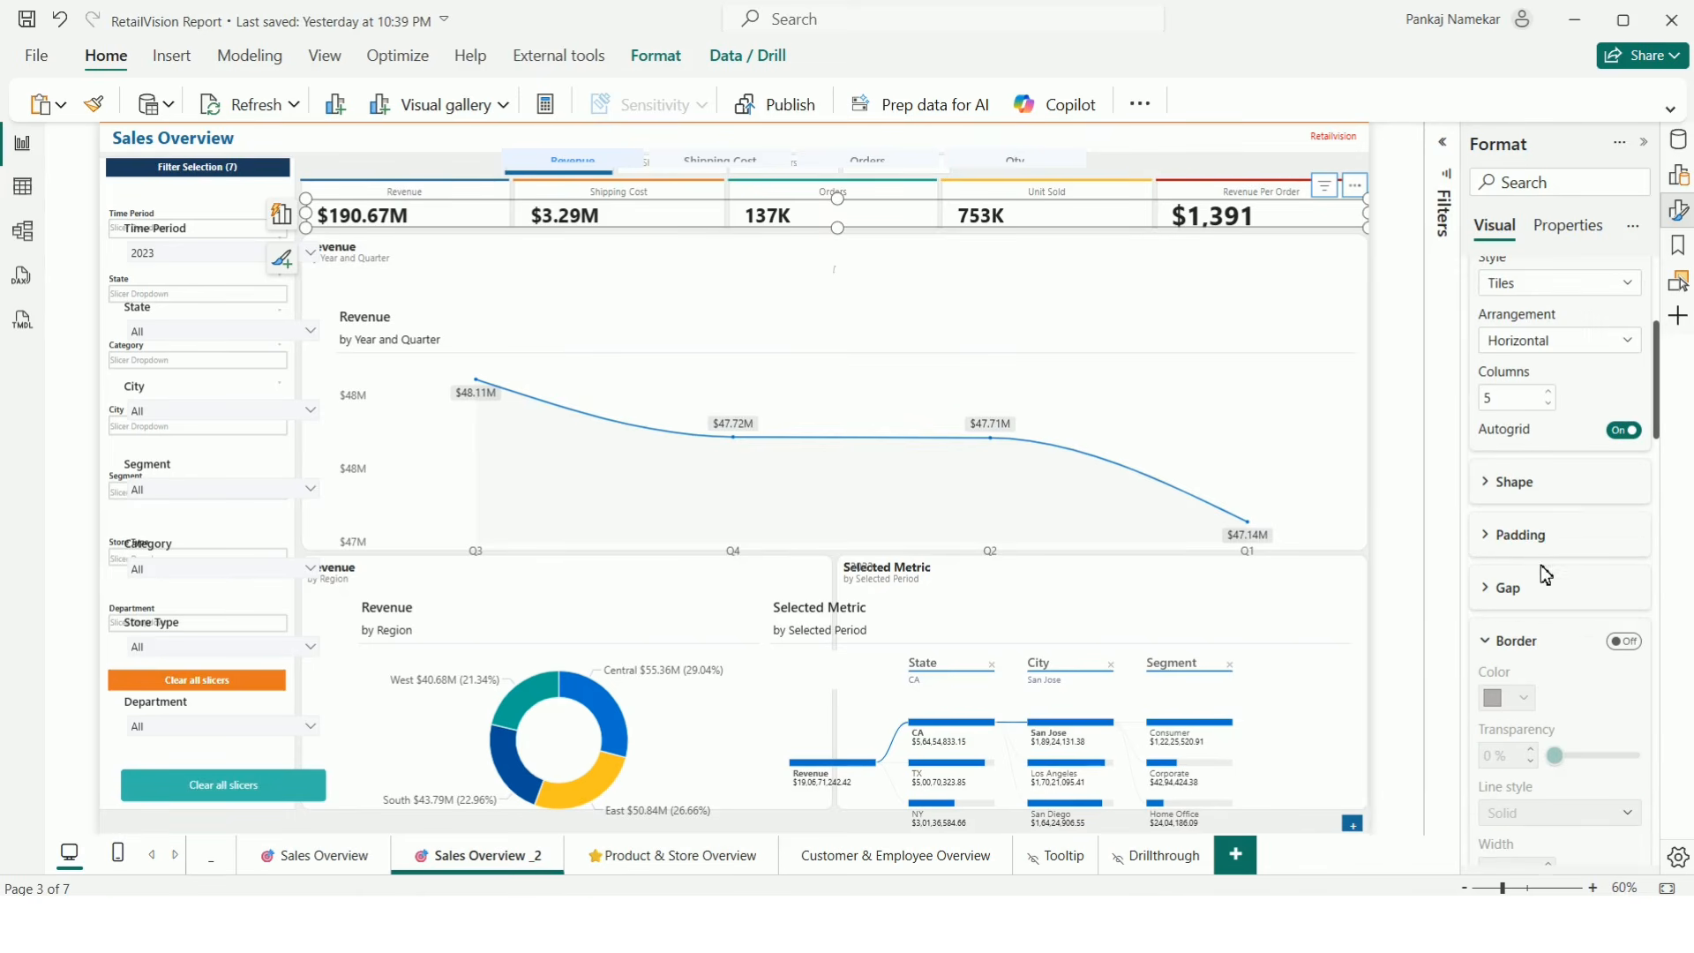
pyautogui.scroll(-10, 1546, 575)
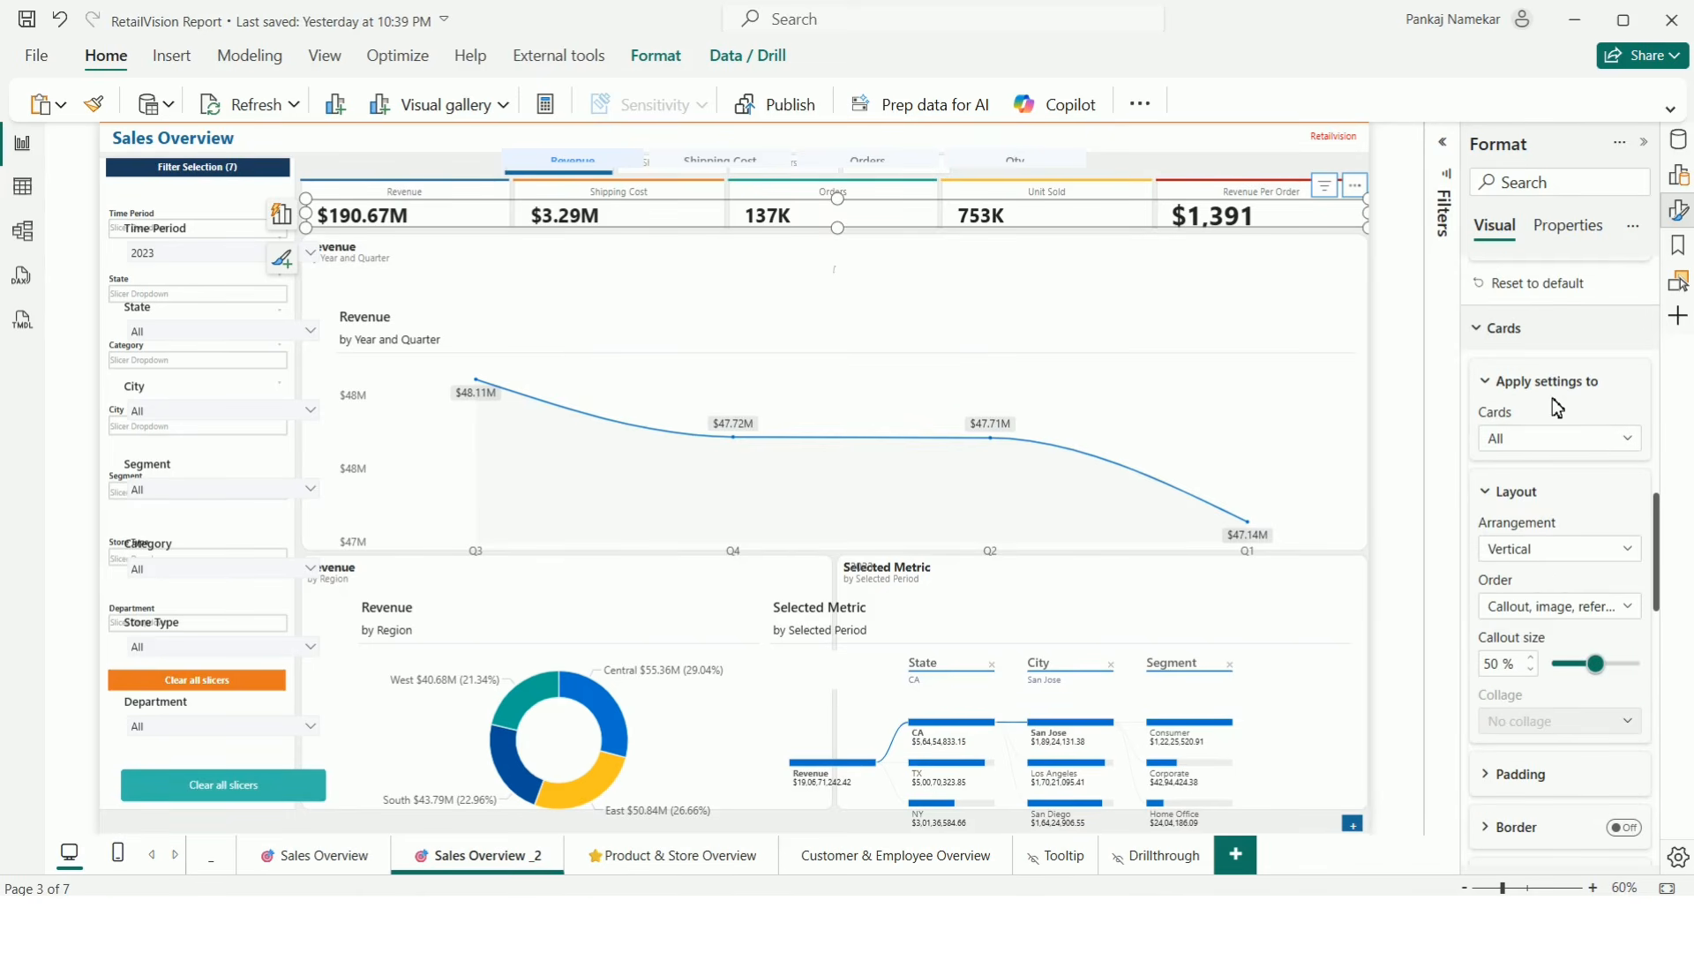
pyautogui.scroll(-6, 1550, 462)
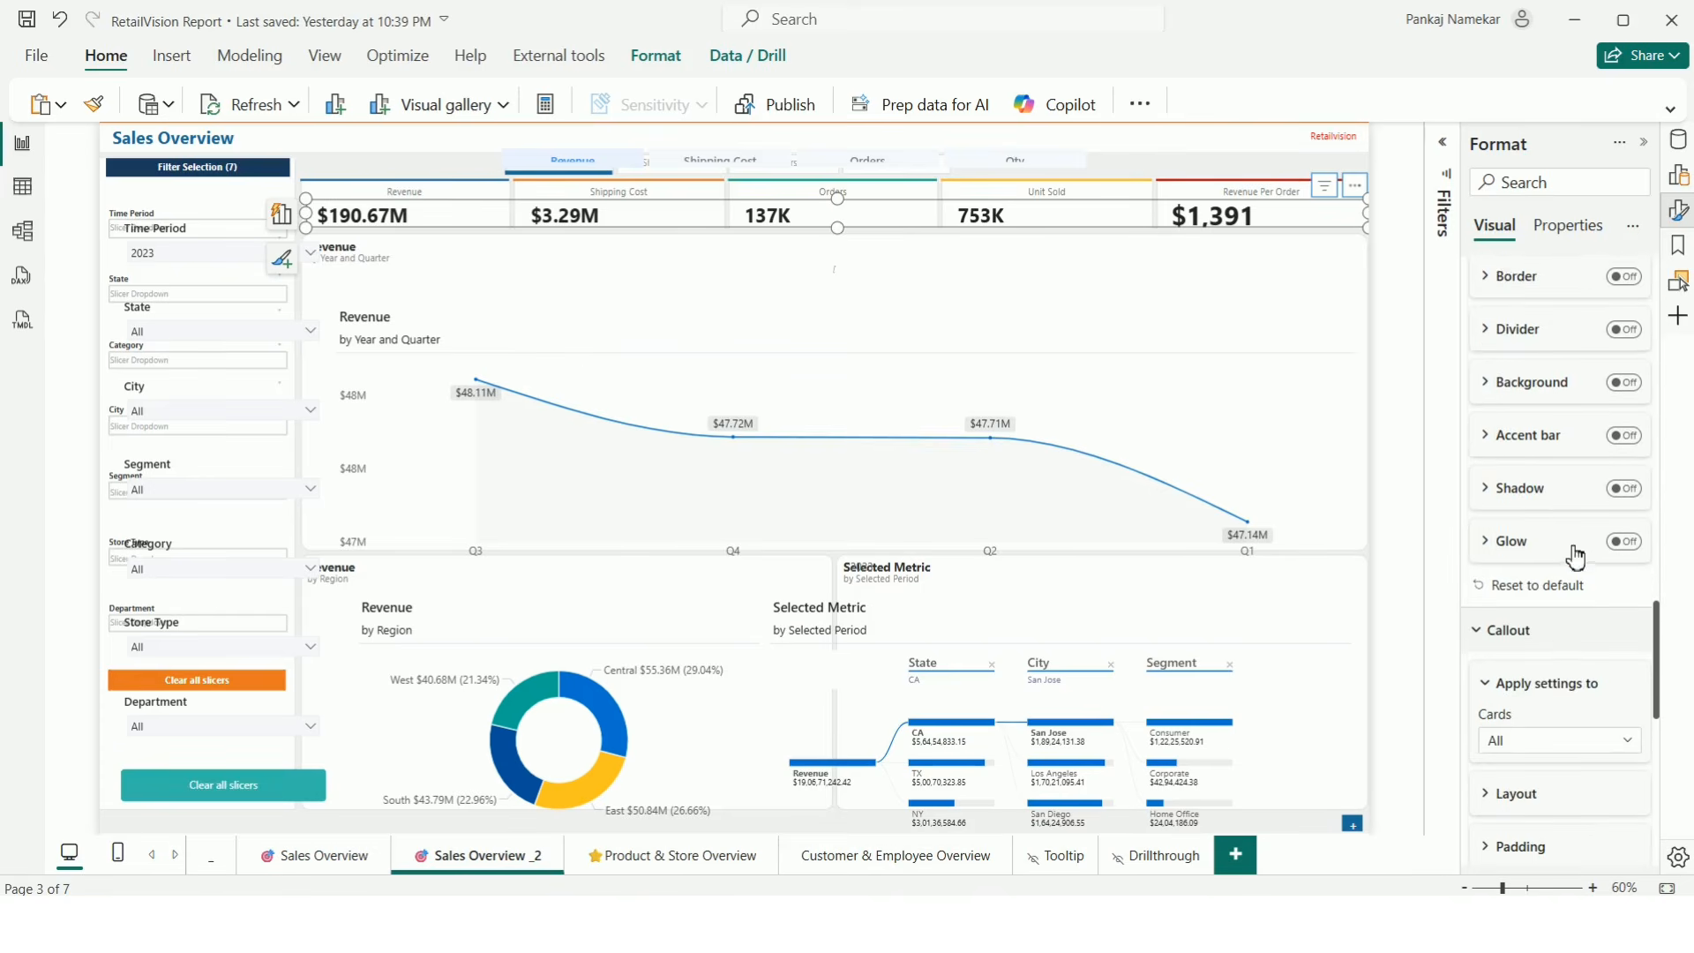
pyautogui.scroll(-5, 1576, 556)
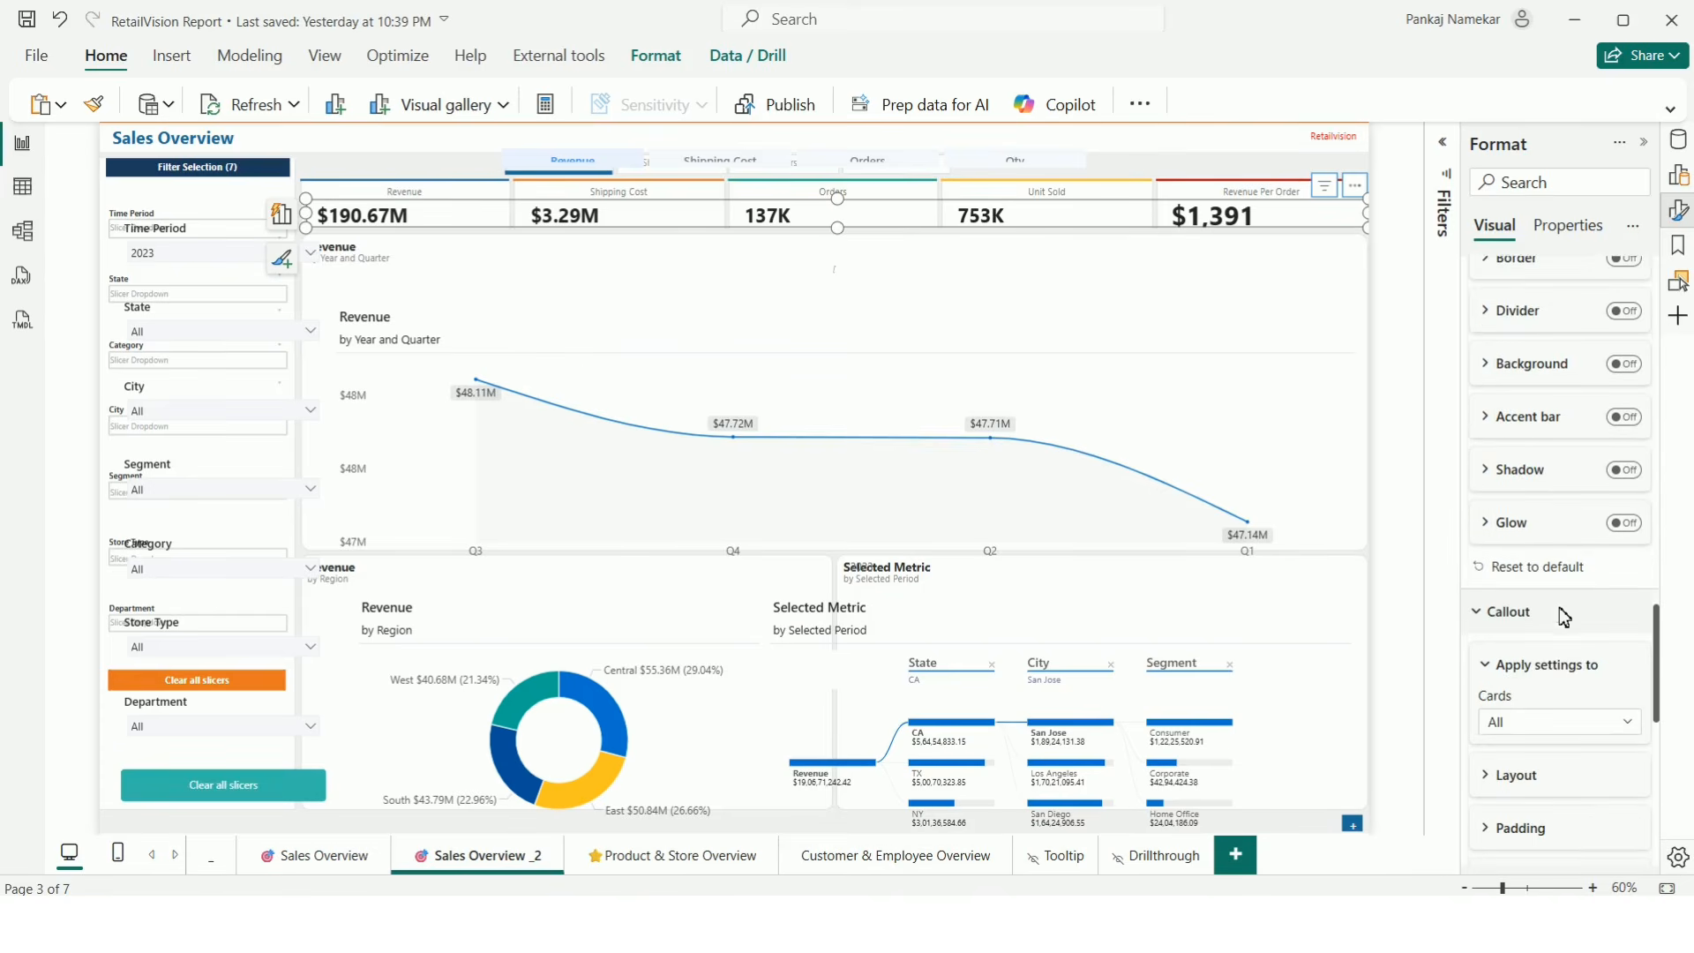
pyautogui.click(1413, 366)
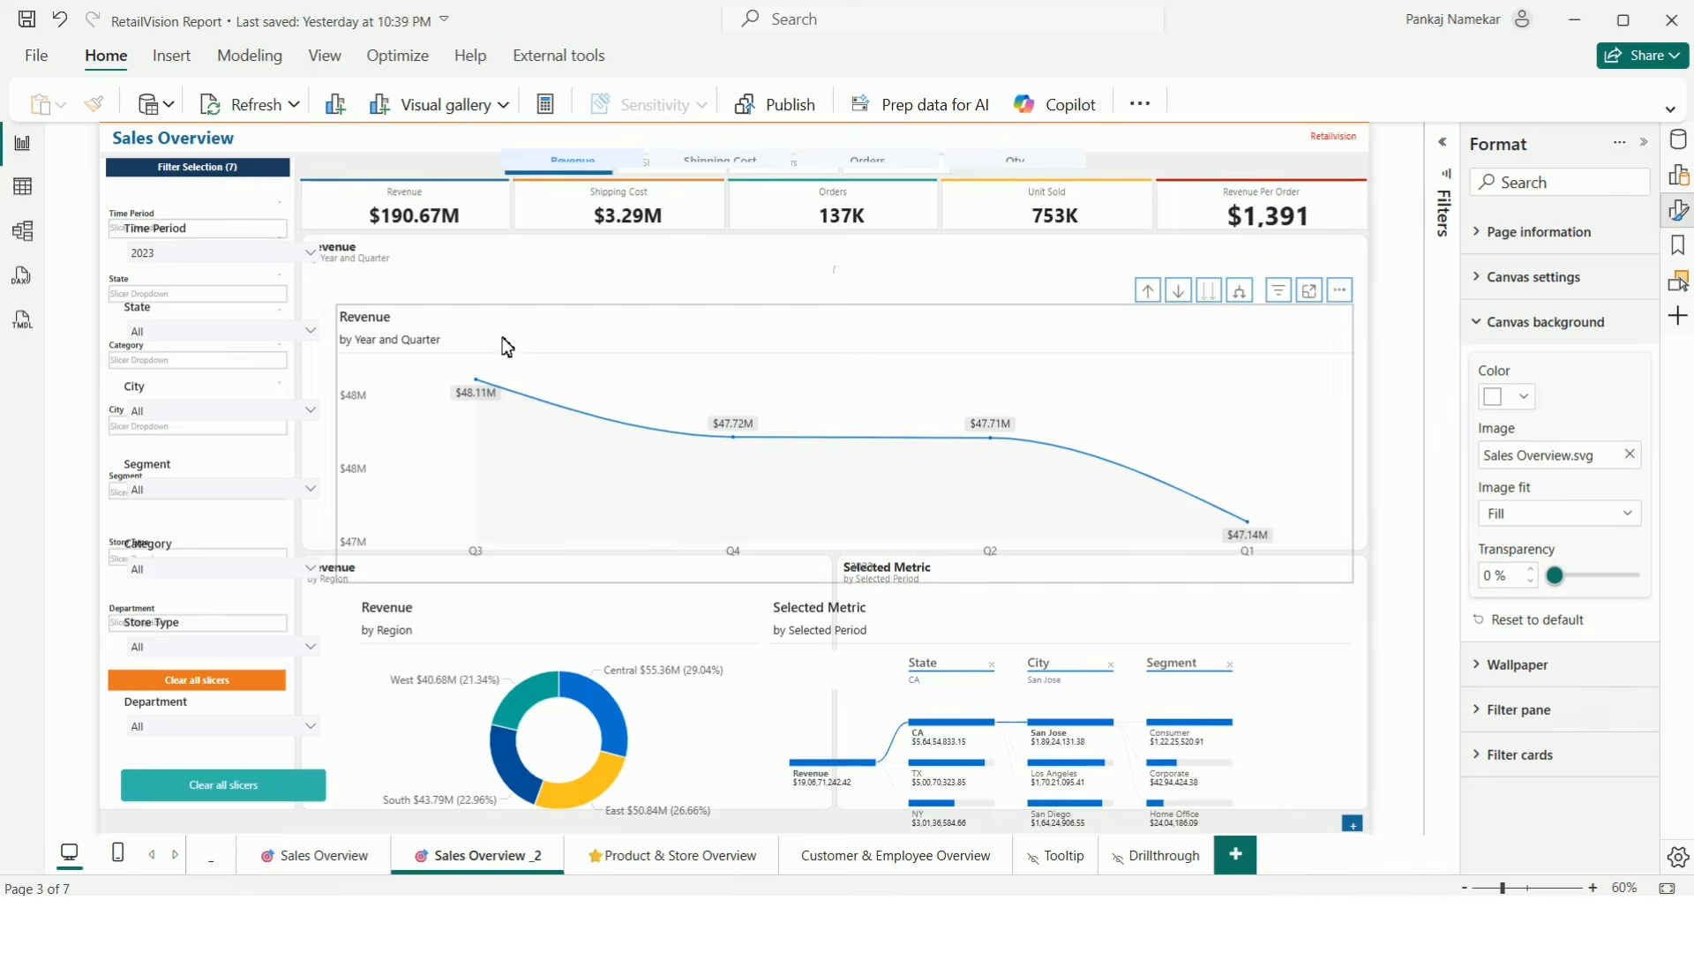
# Turn off the title of the Revenue by Year and Quarter chart and fit the chart inside its background panel.
pyautogui.click(337, 319)
pyautogui.moveTo(336, 314); pyautogui.dragTo(311, 281)
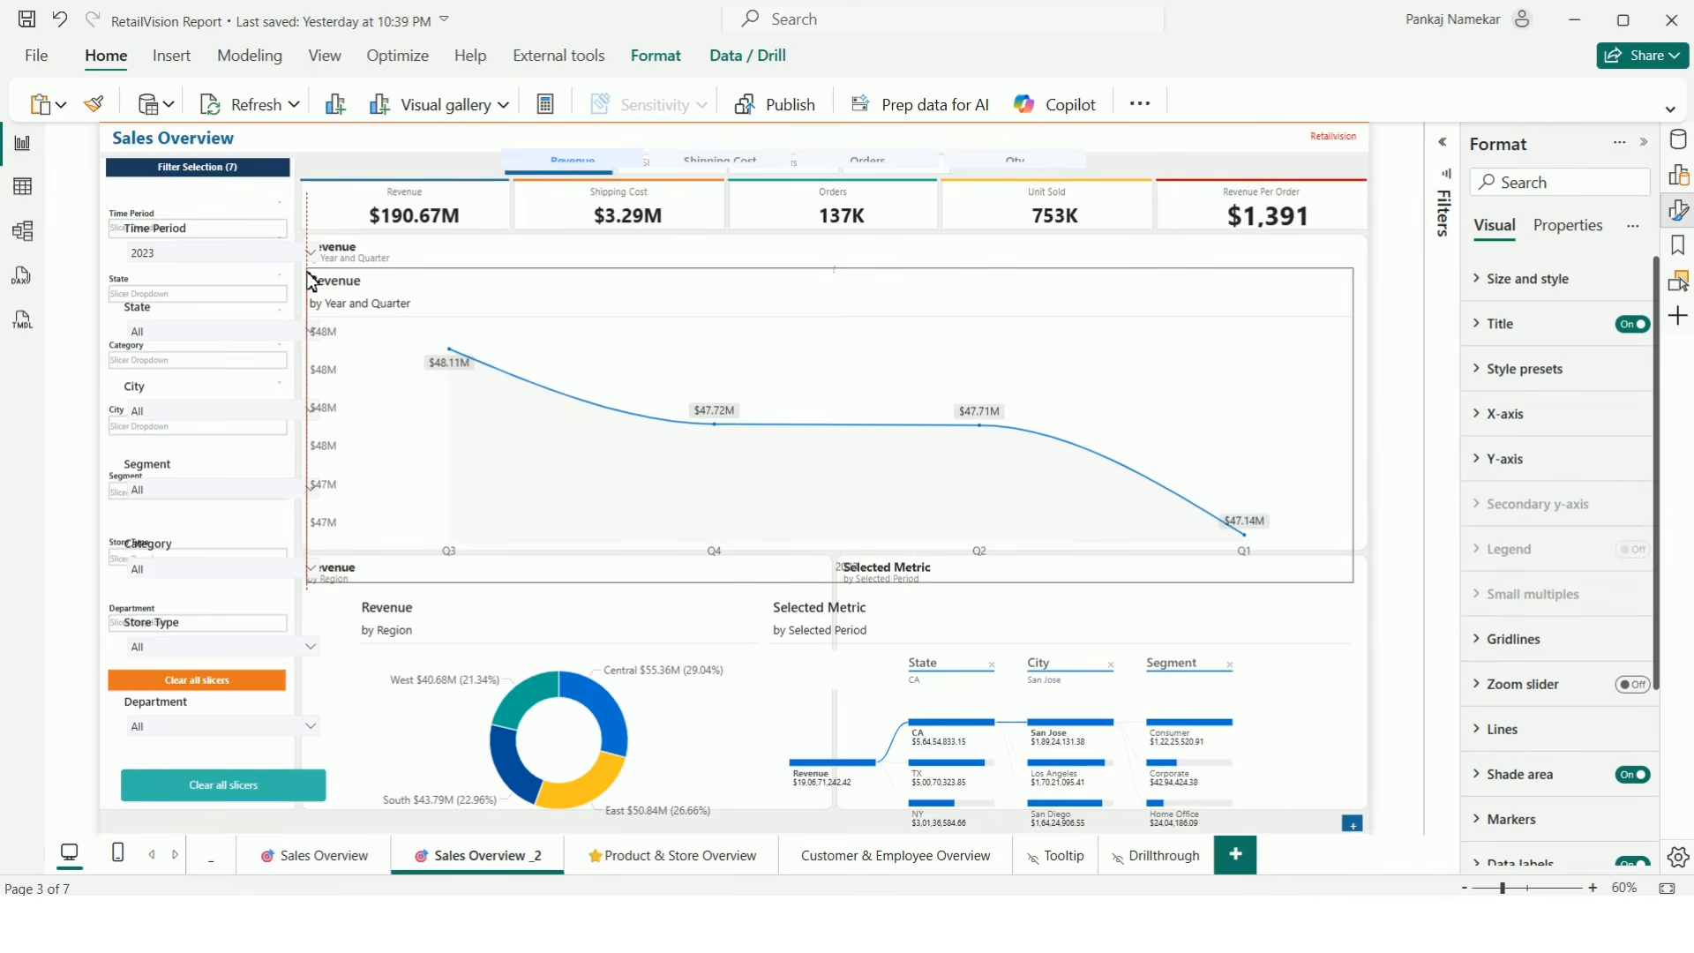
pyautogui.click(1404, 453)
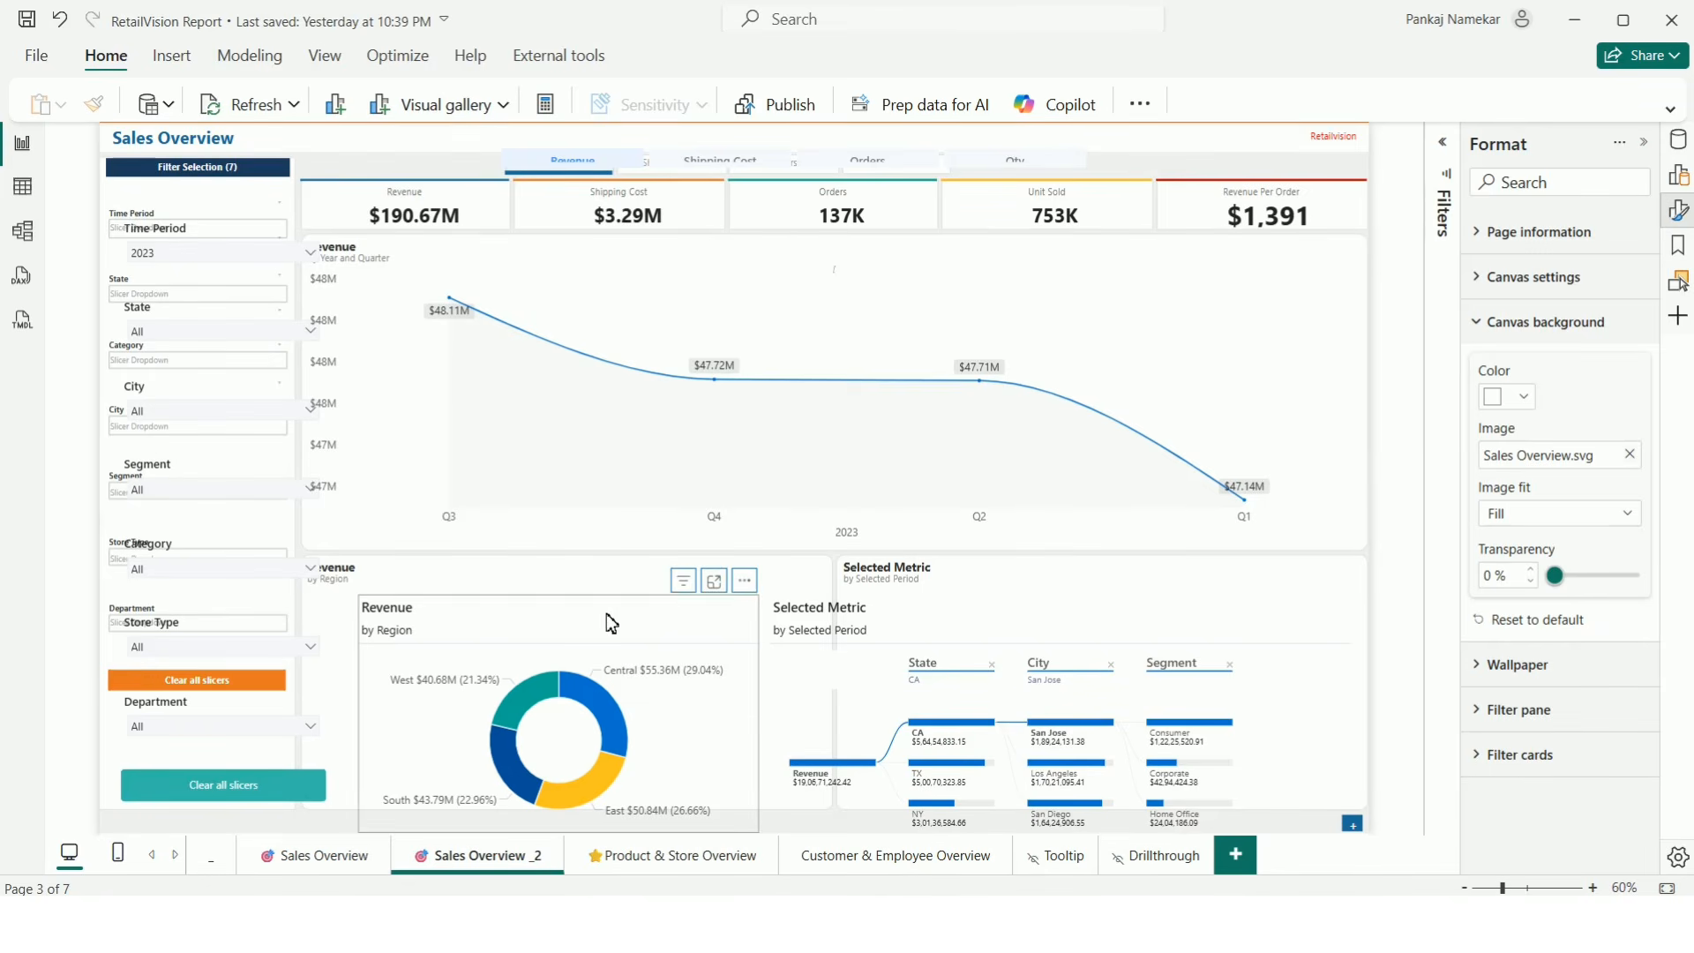
# Turn off the titles of the Revenue by Region donut chart and the Selected Metric decomposition tree.
pyautogui.click(668, 623)
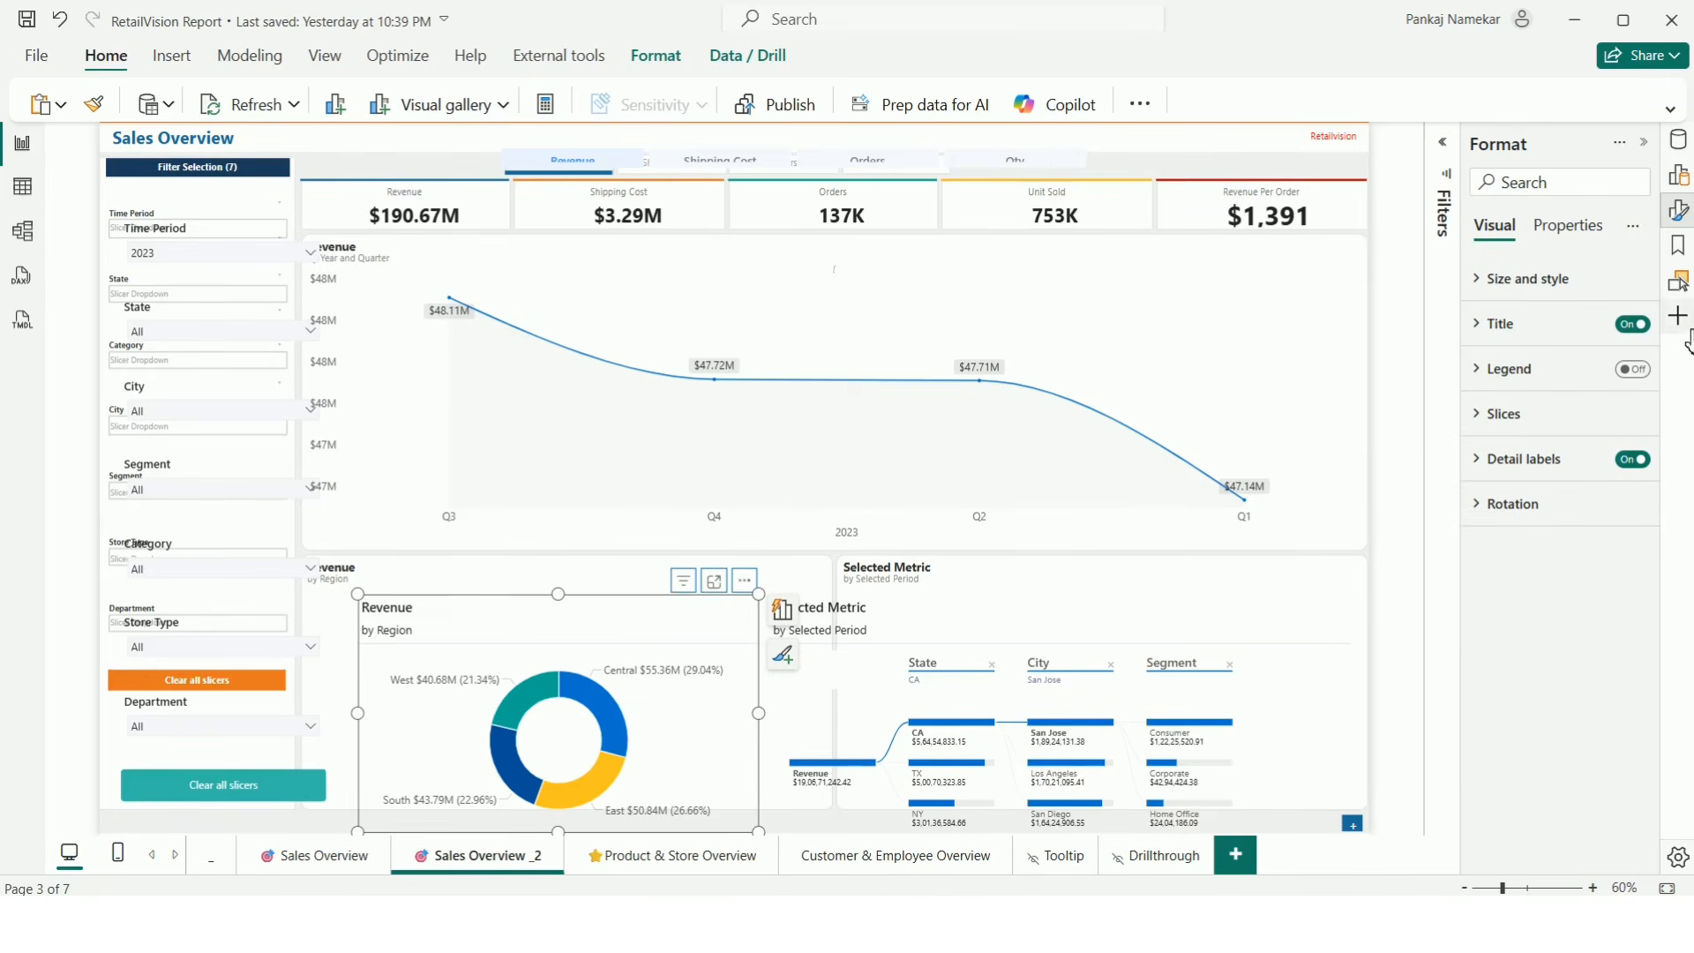
pyautogui.click(1633, 324)
pyautogui.click(1203, 594)
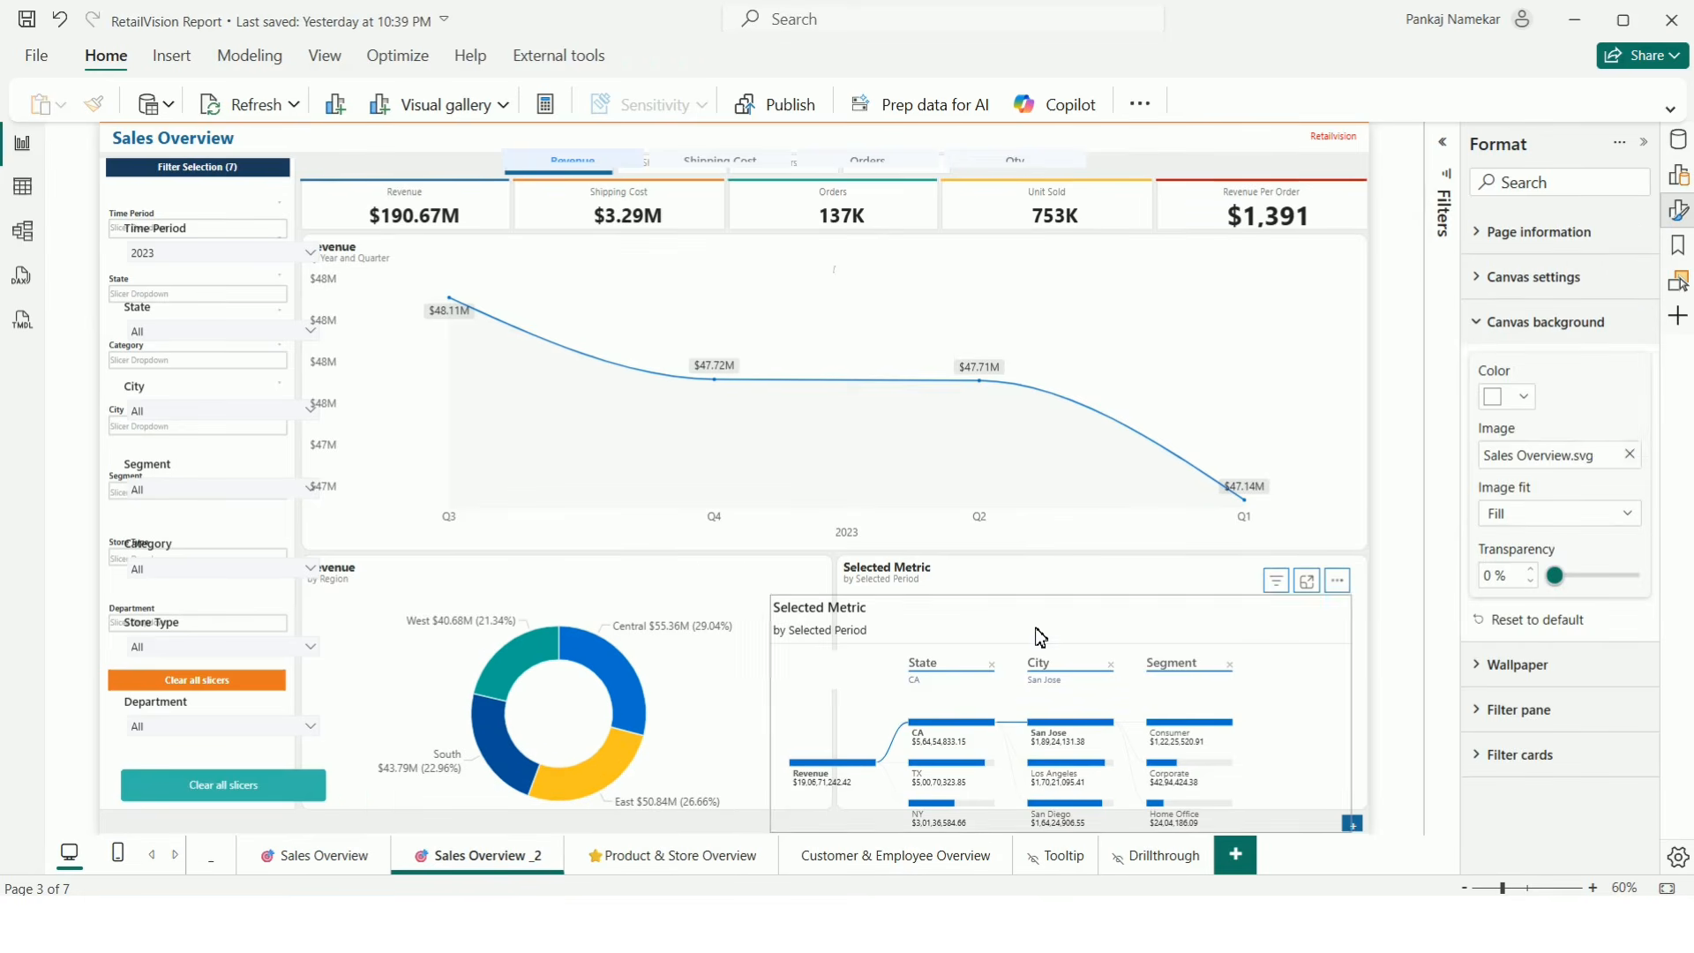
pyautogui.click(1296, 570)
pyautogui.click(1633, 324)
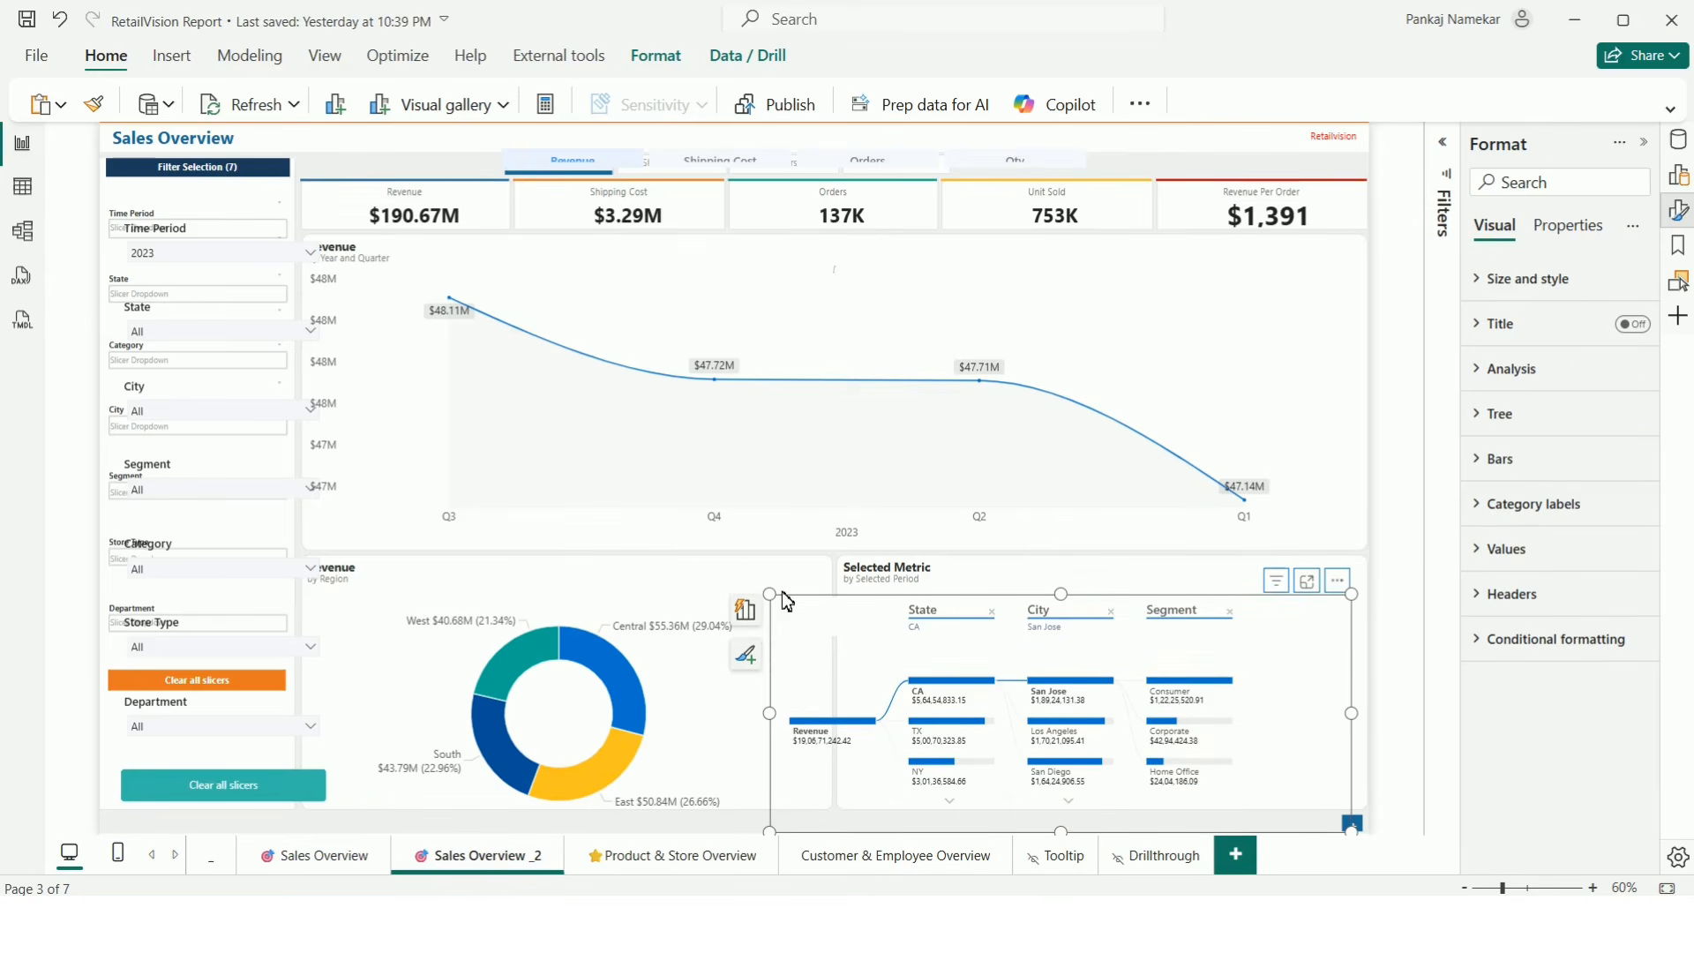
# Move and resize the decomposition tree and the donut chart to fit inside their background panels.
pyautogui.moveTo(774, 604); pyautogui.dragTo(845, 594)
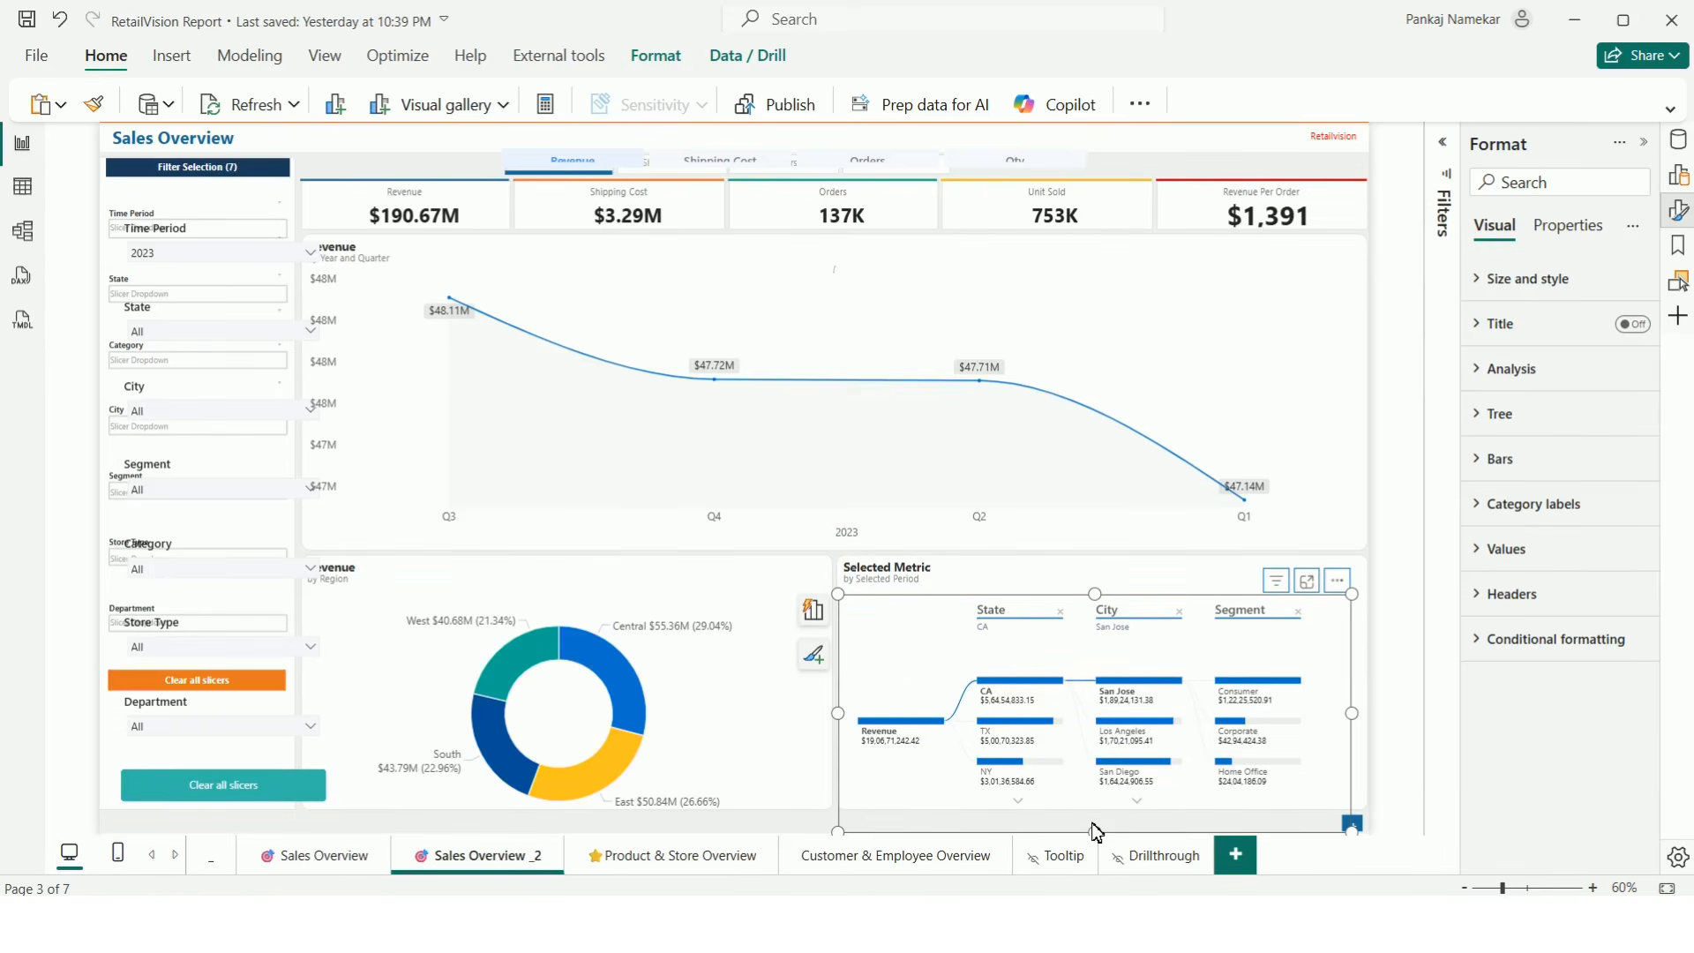
pyautogui.moveTo(1099, 843); pyautogui.dragTo(1102, 810)
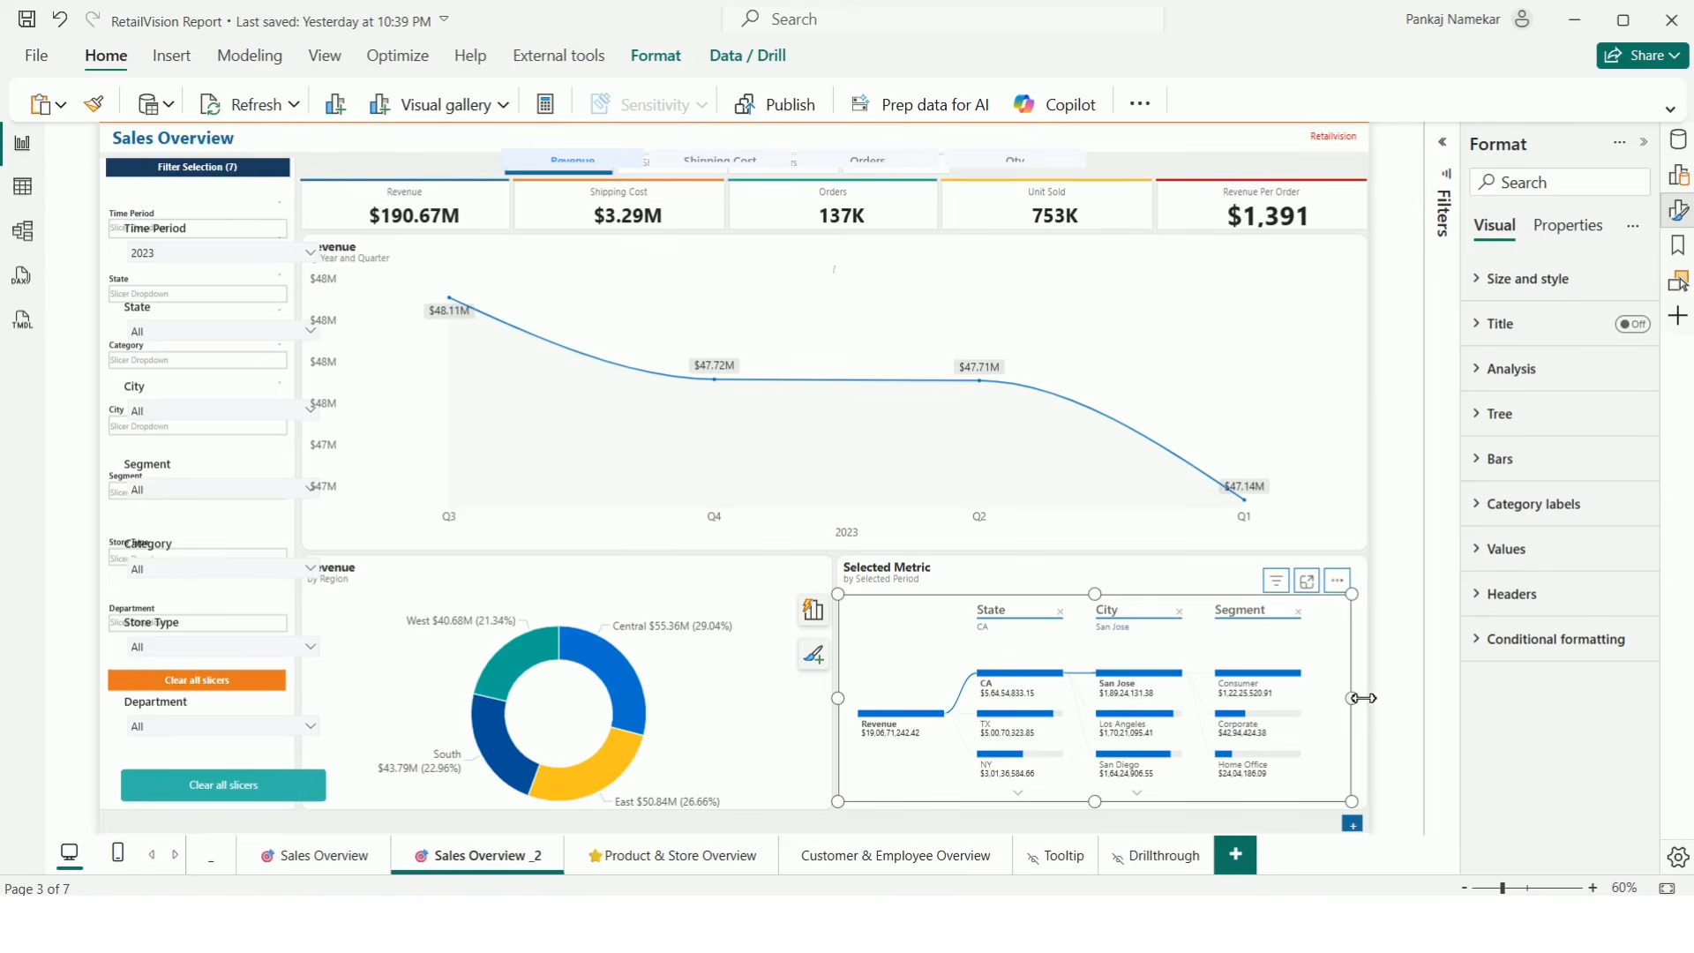
pyautogui.moveTo(1361, 696); pyautogui.dragTo(1364, 704)
pyautogui.moveTo(704, 705); pyautogui.dragTo(654, 707)
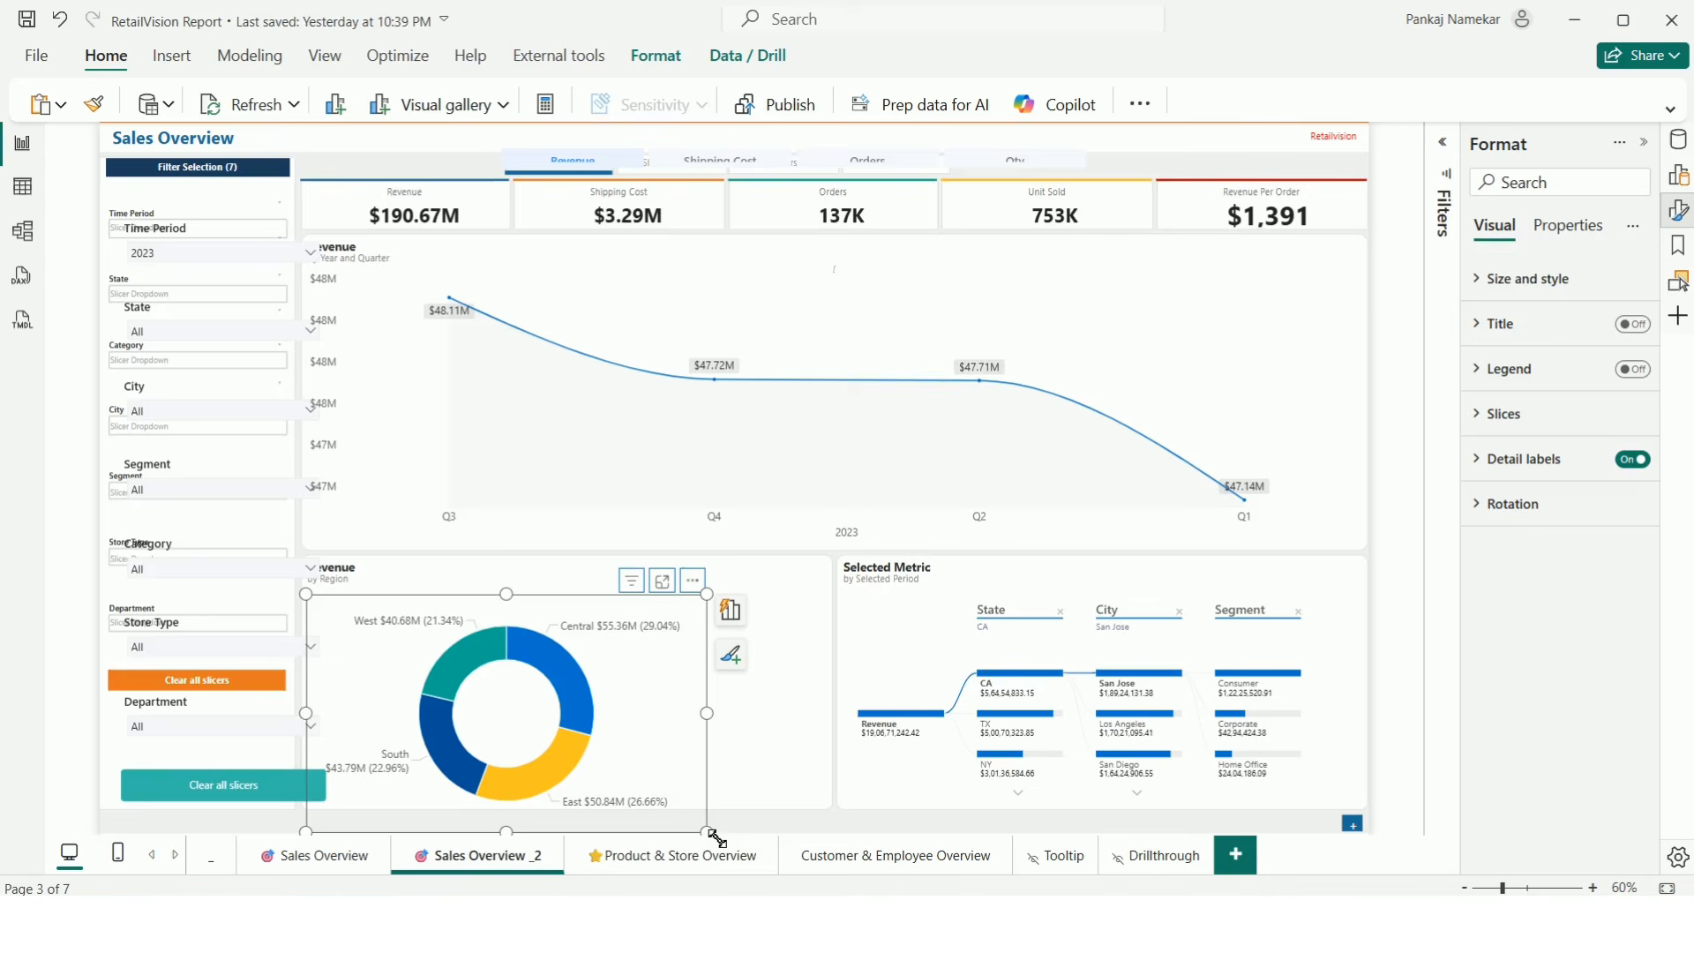
pyautogui.moveTo(709, 831); pyautogui.dragTo(827, 805)
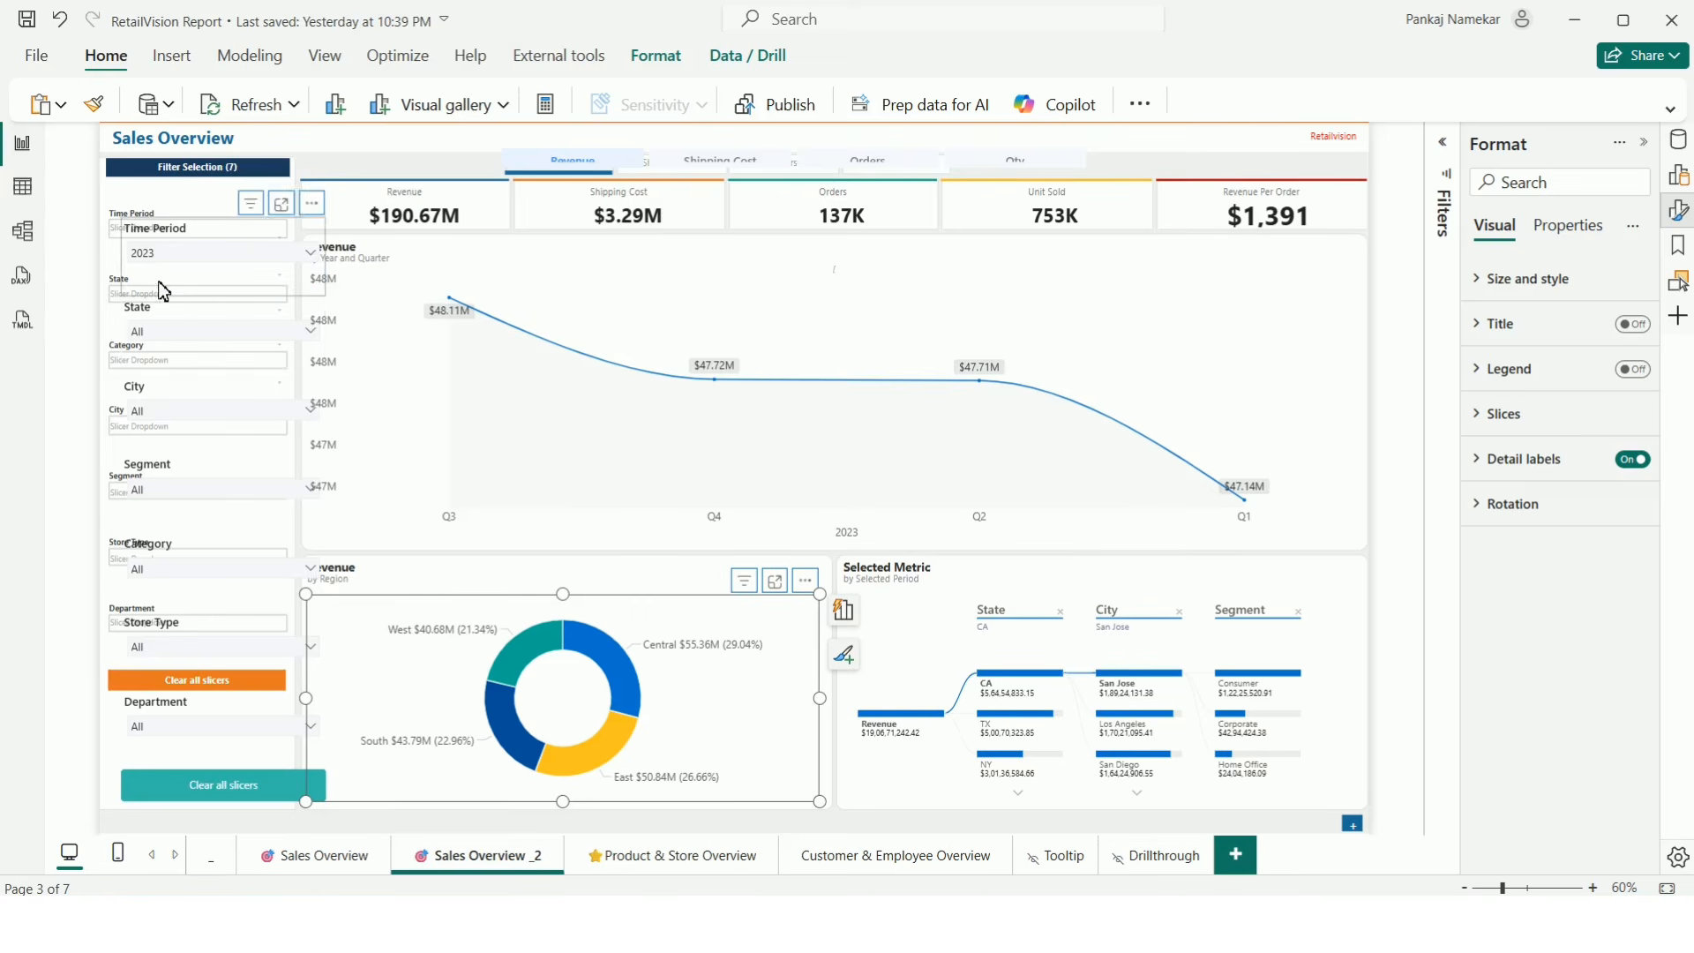
# Move the Time Period slicer onto its background placeholder and turn off its title.
pyautogui.moveTo(192, 281)
pyautogui.mouseDown()
pyautogui.moveTo(189, 259)
pyautogui.moveTo(177, 270)
pyautogui.mouseUp()
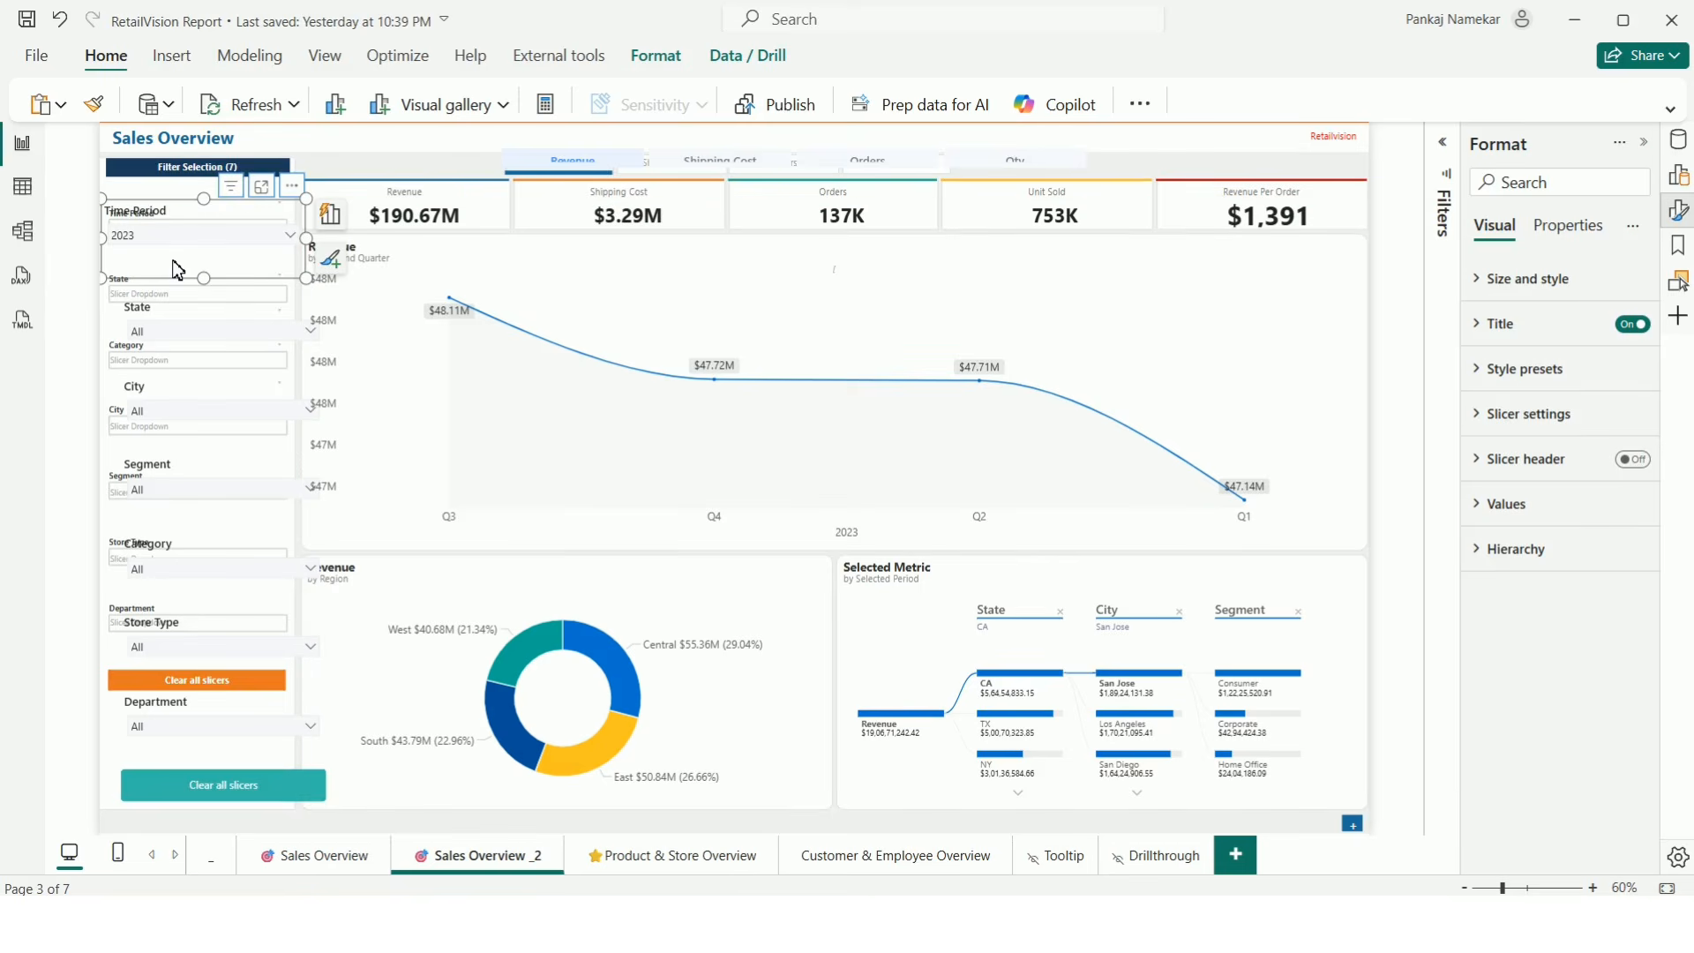
pyautogui.press('Up')
pyautogui.press('Up')
pyautogui.press('Up')
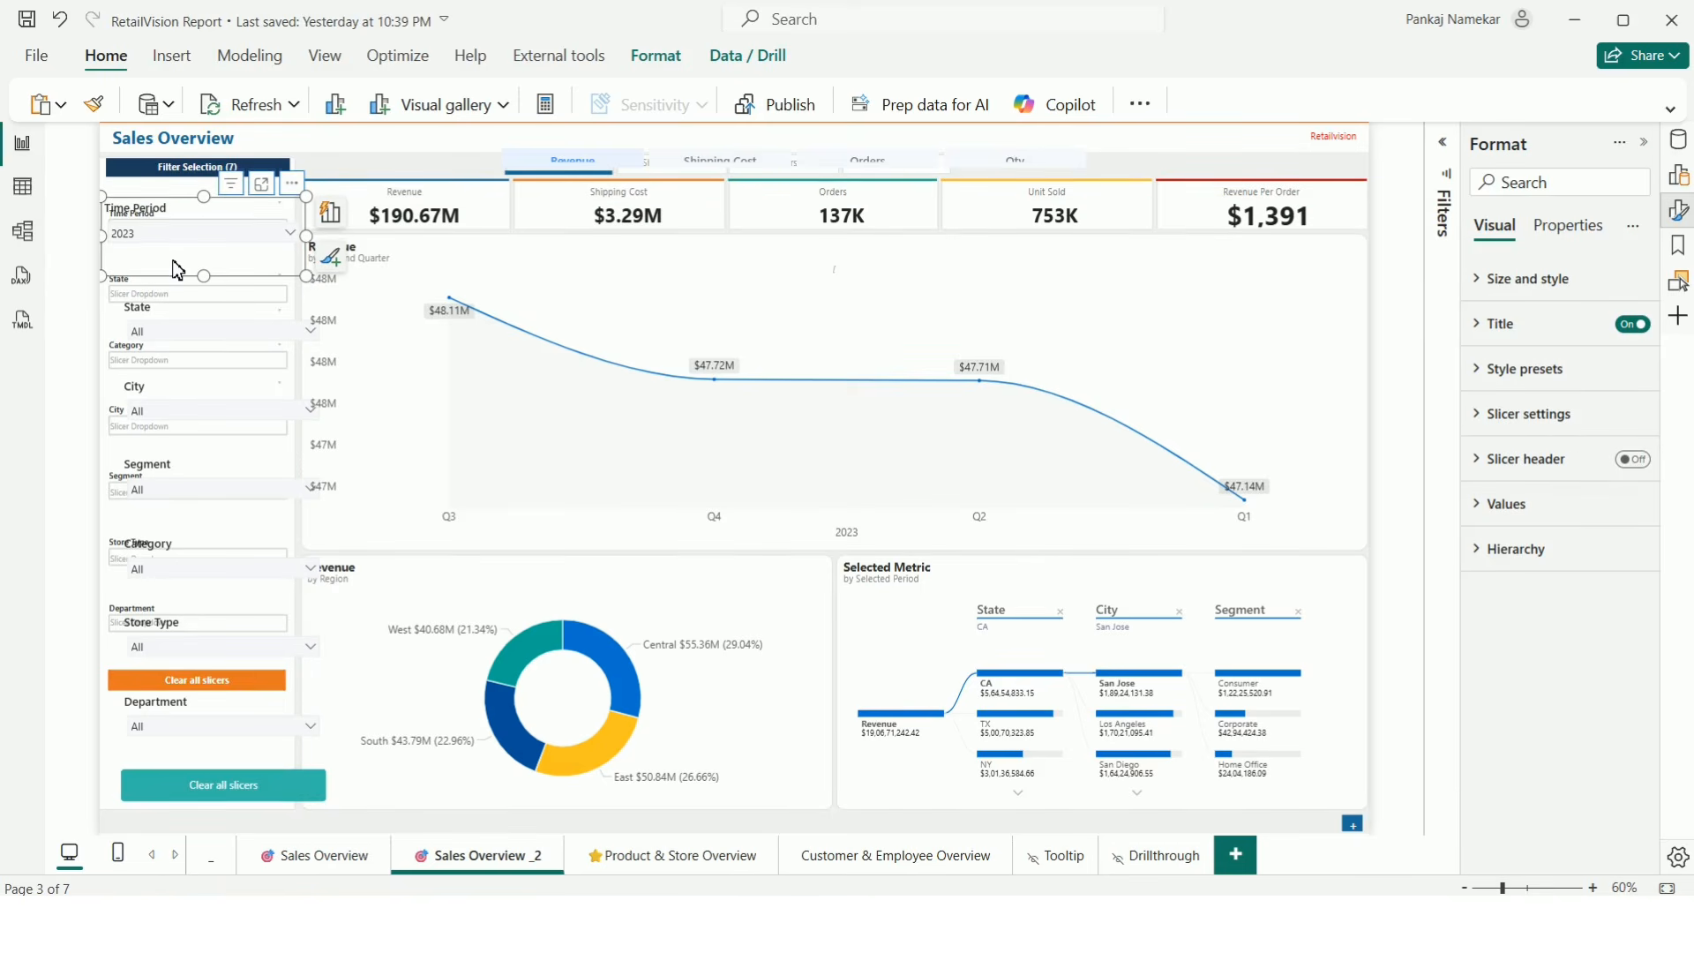
pyautogui.click(1630, 325)
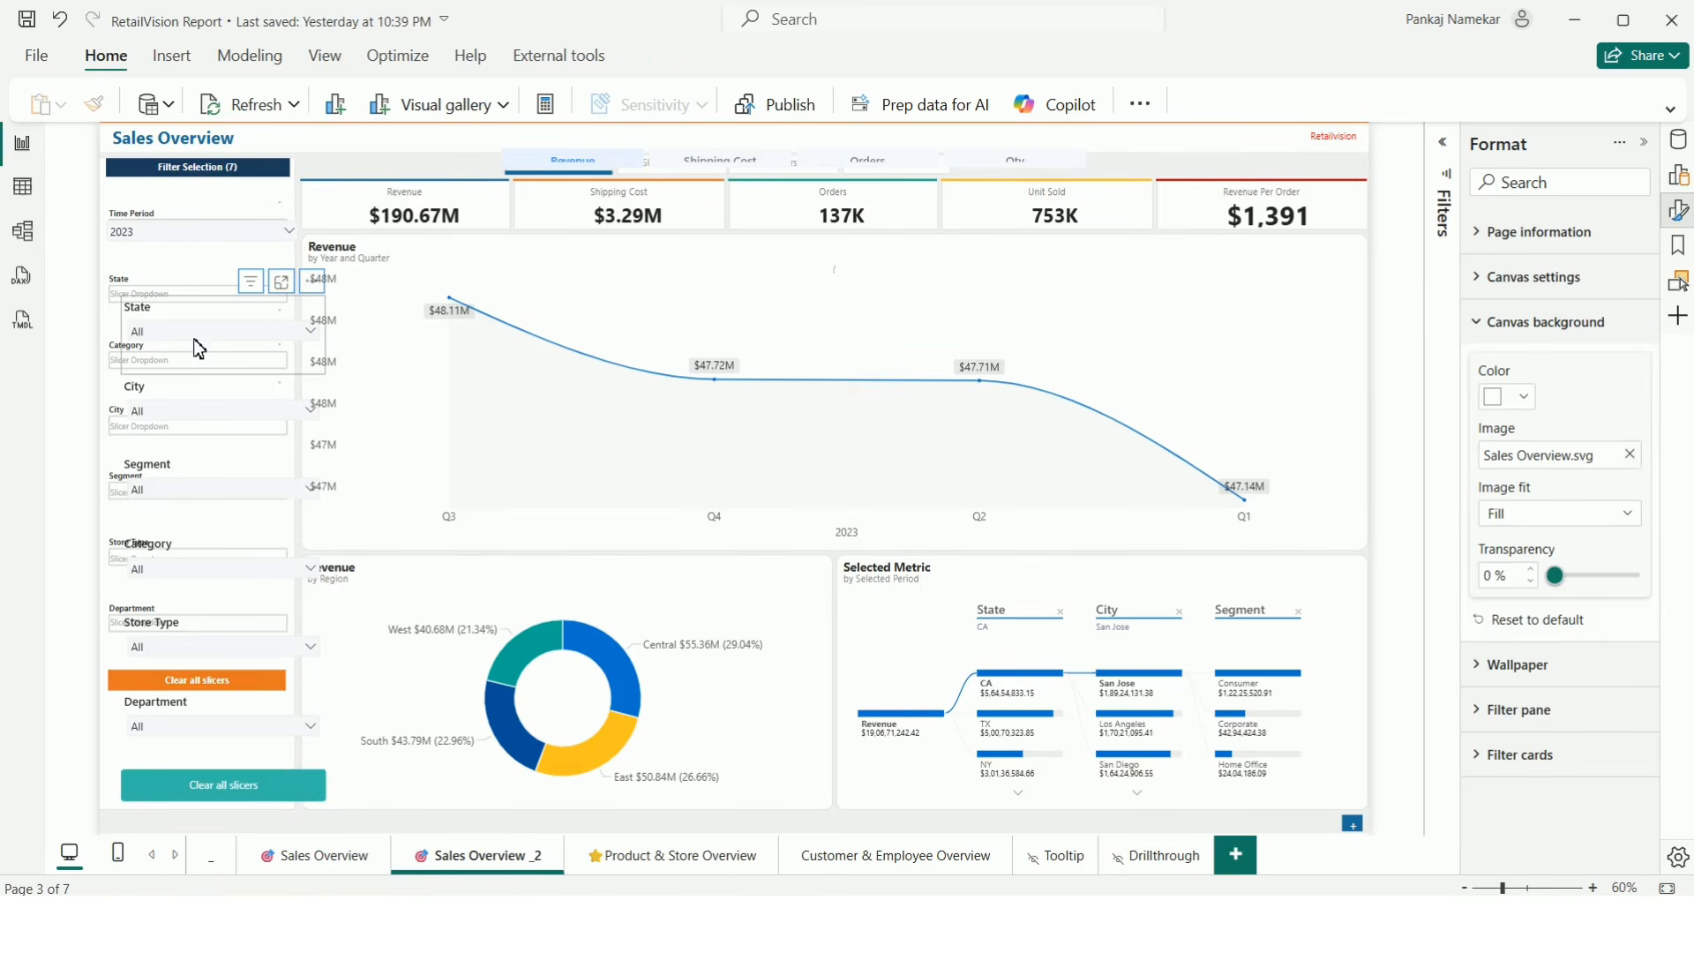
# Turn off the State slicer's title and move the slicer onto the State placeholder of the background.
pyautogui.click(195, 327)
pyautogui.click(213, 322)
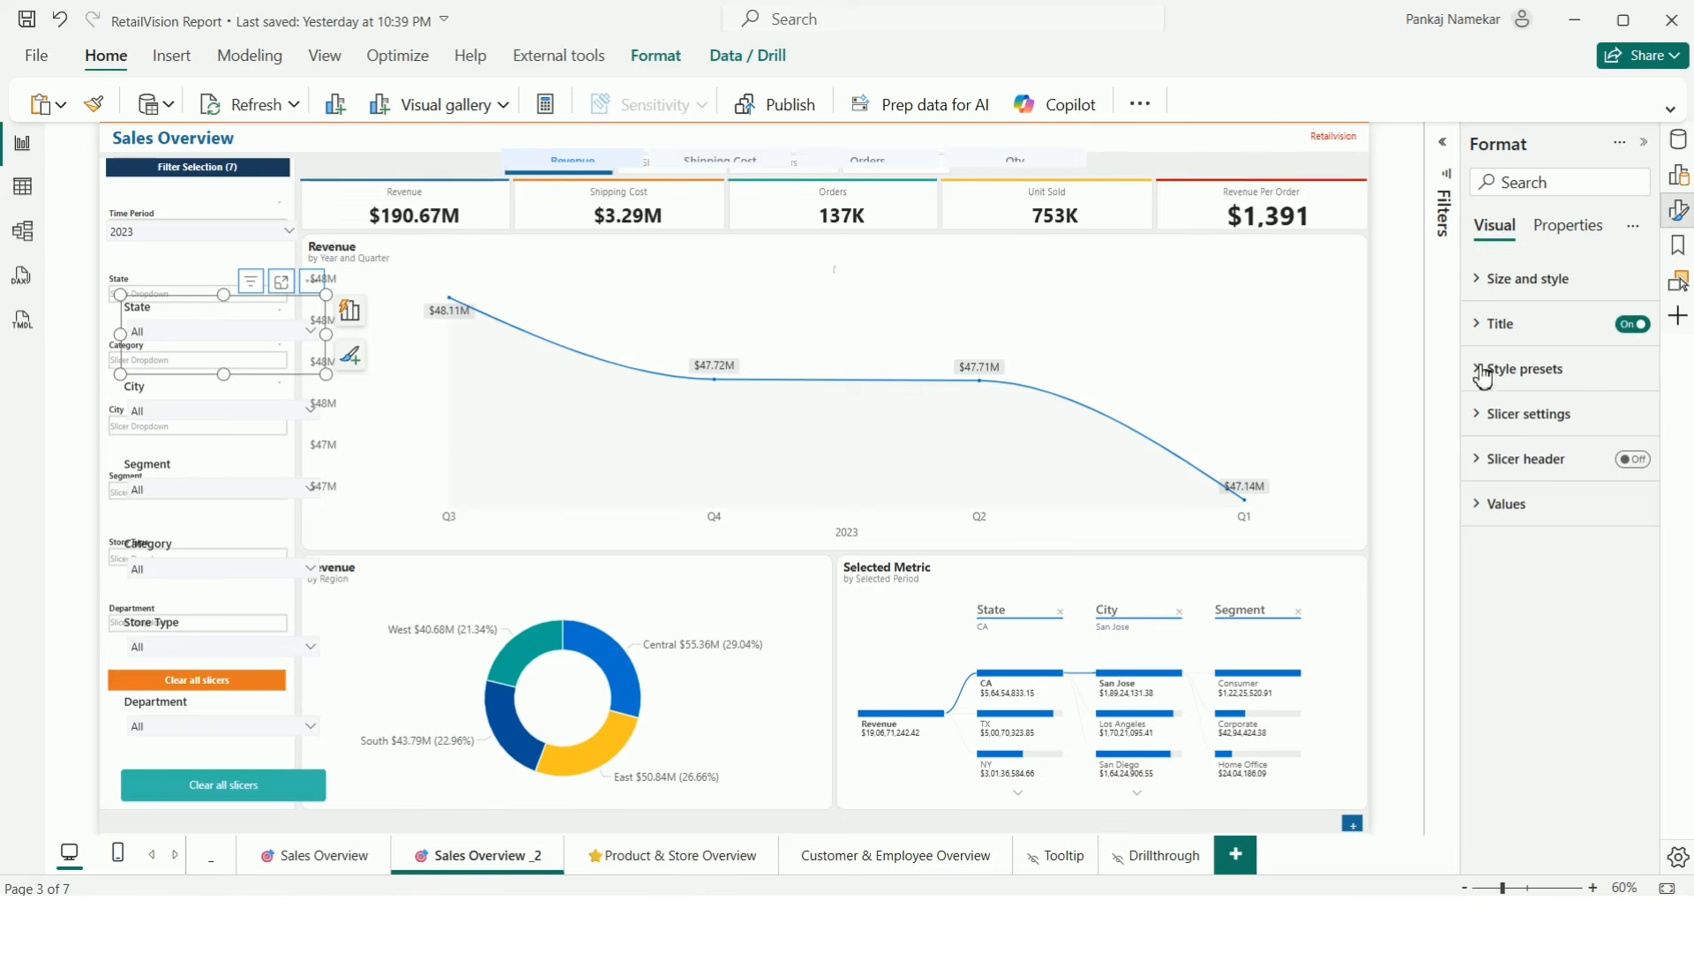
pyautogui.click(1629, 327)
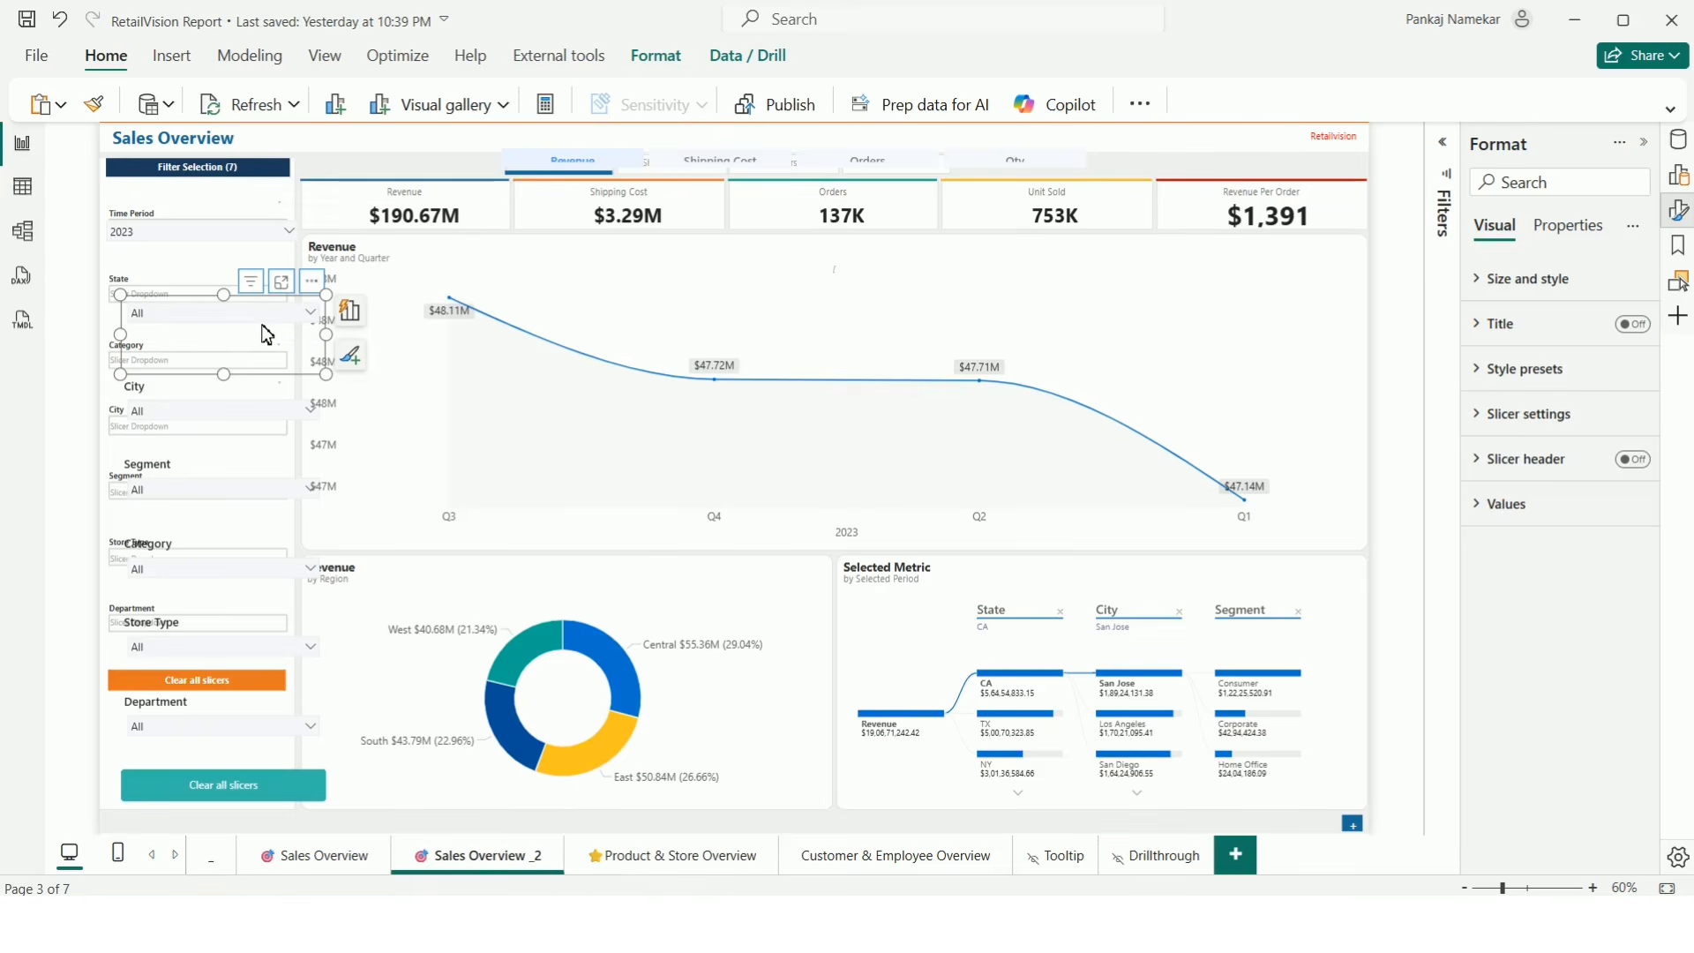
pyautogui.moveTo(242, 333)
pyautogui.mouseDown()
pyautogui.moveTo(215, 332)
pyautogui.moveTo(222, 318)
pyautogui.mouseUp()
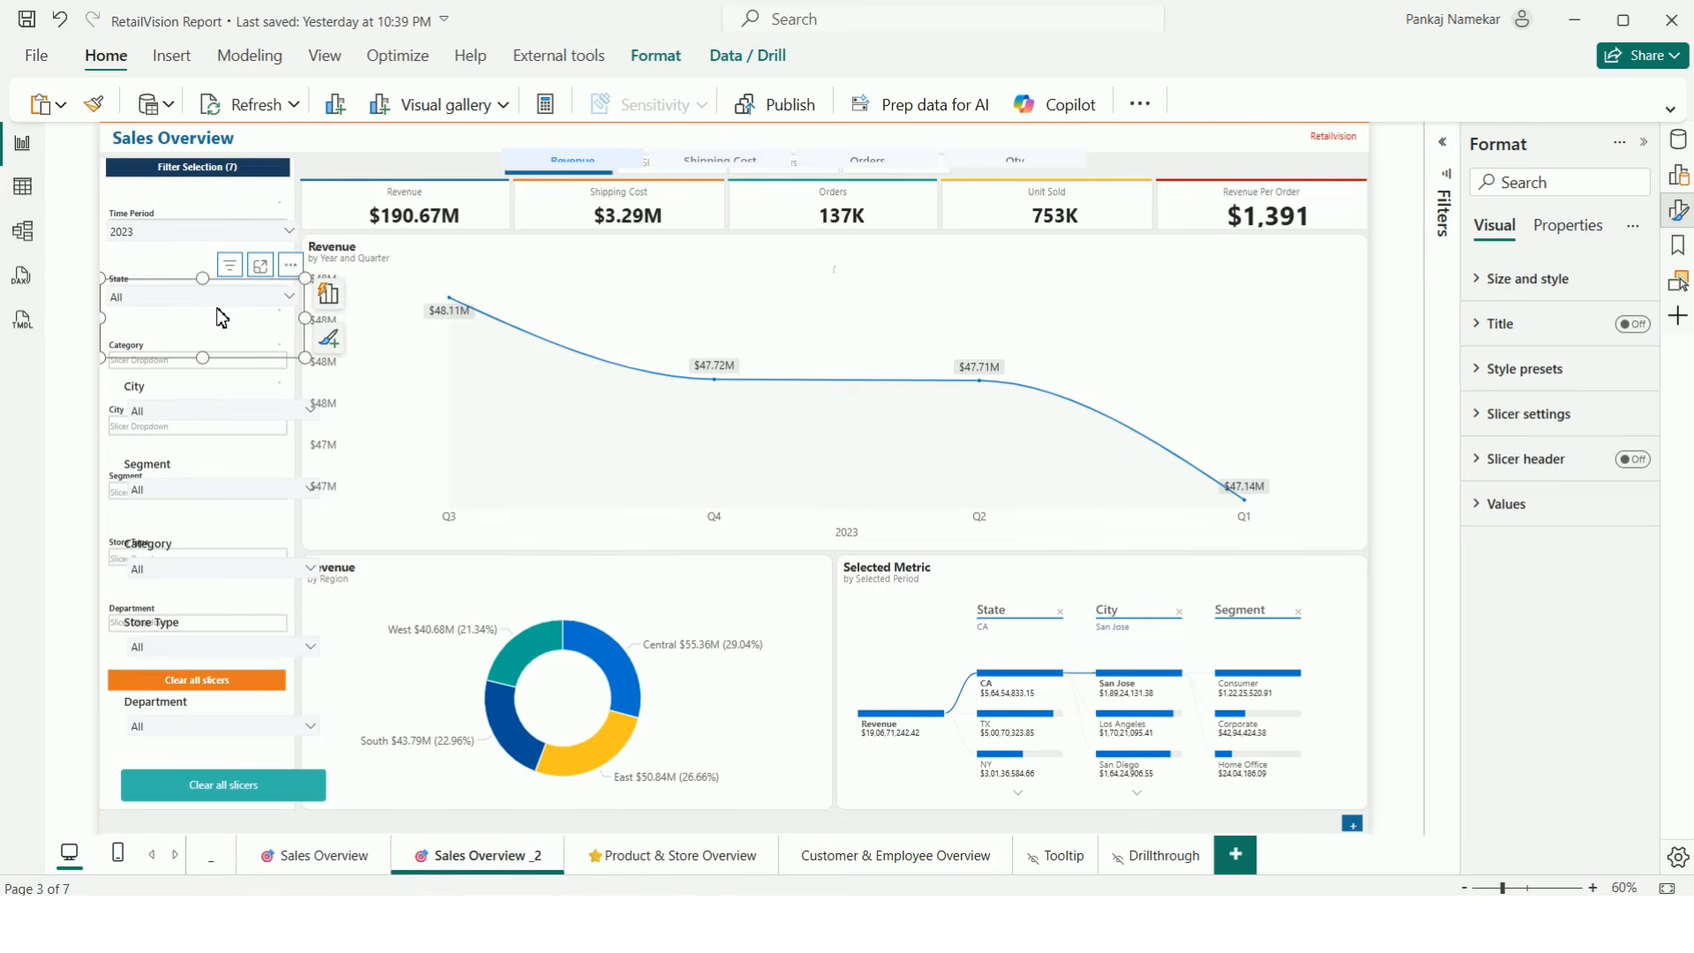
# Turn off the titles of the remaining five slicers and place them under the background's Category, City, Segment, Store Type and Department labels.
pyautogui.click(208, 387)
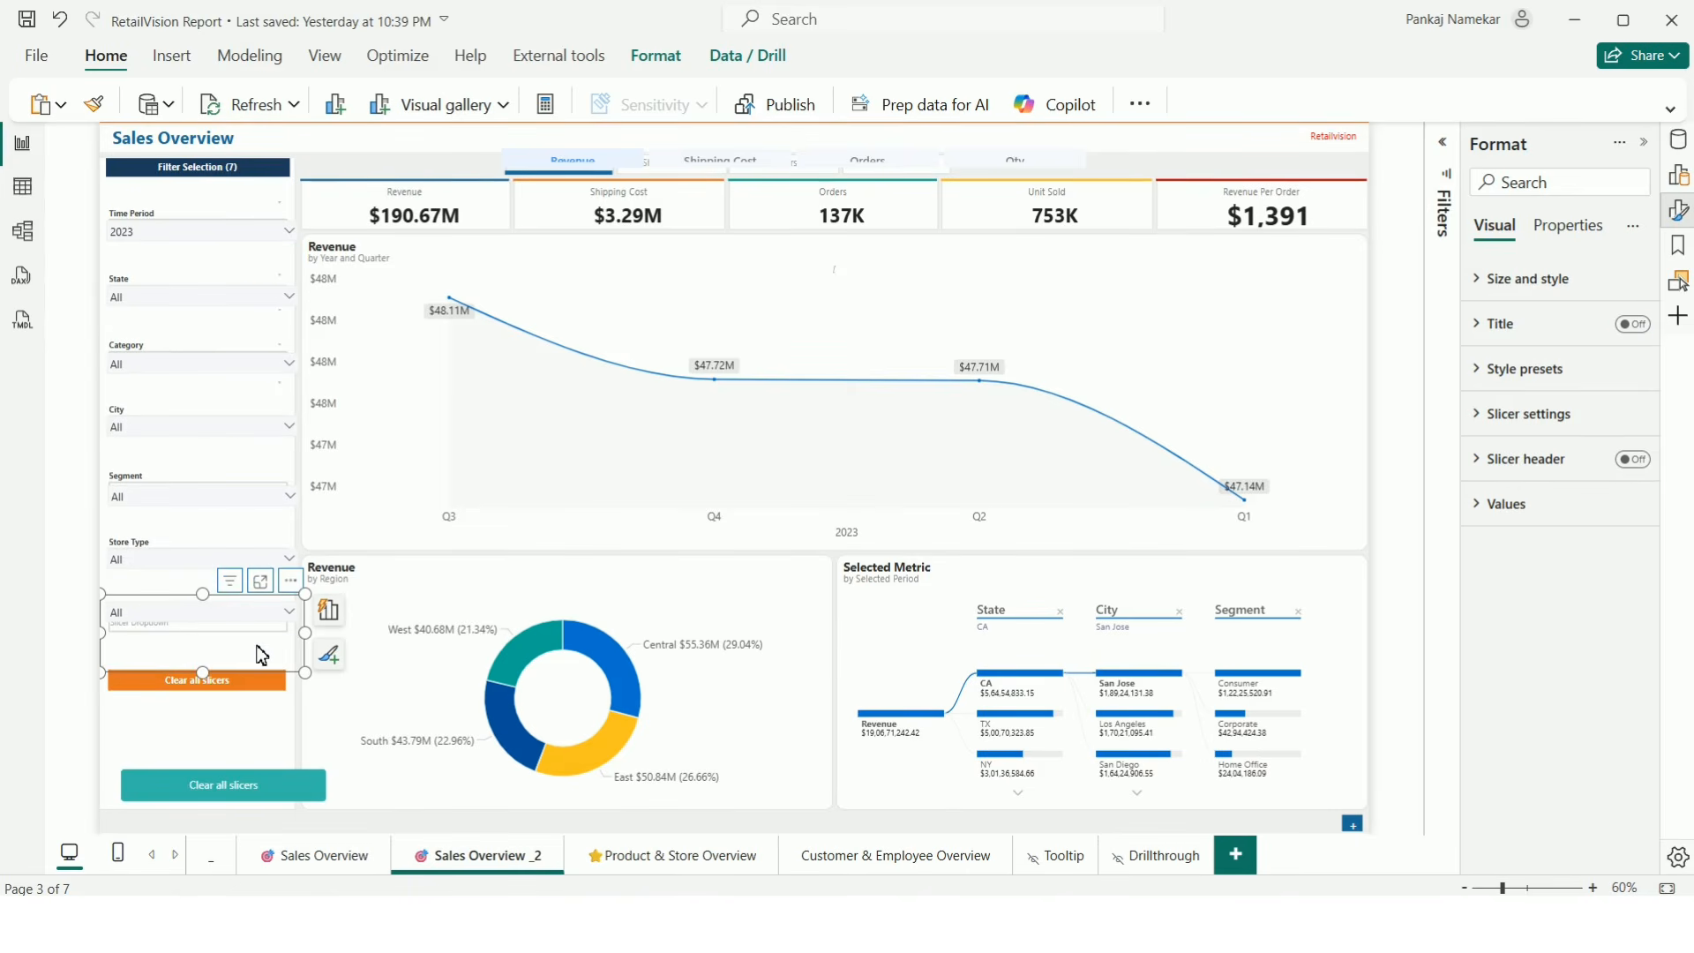
pyautogui.moveTo(290, 581); pyautogui.dragTo(289, 607)
pyautogui.click(86, 527)
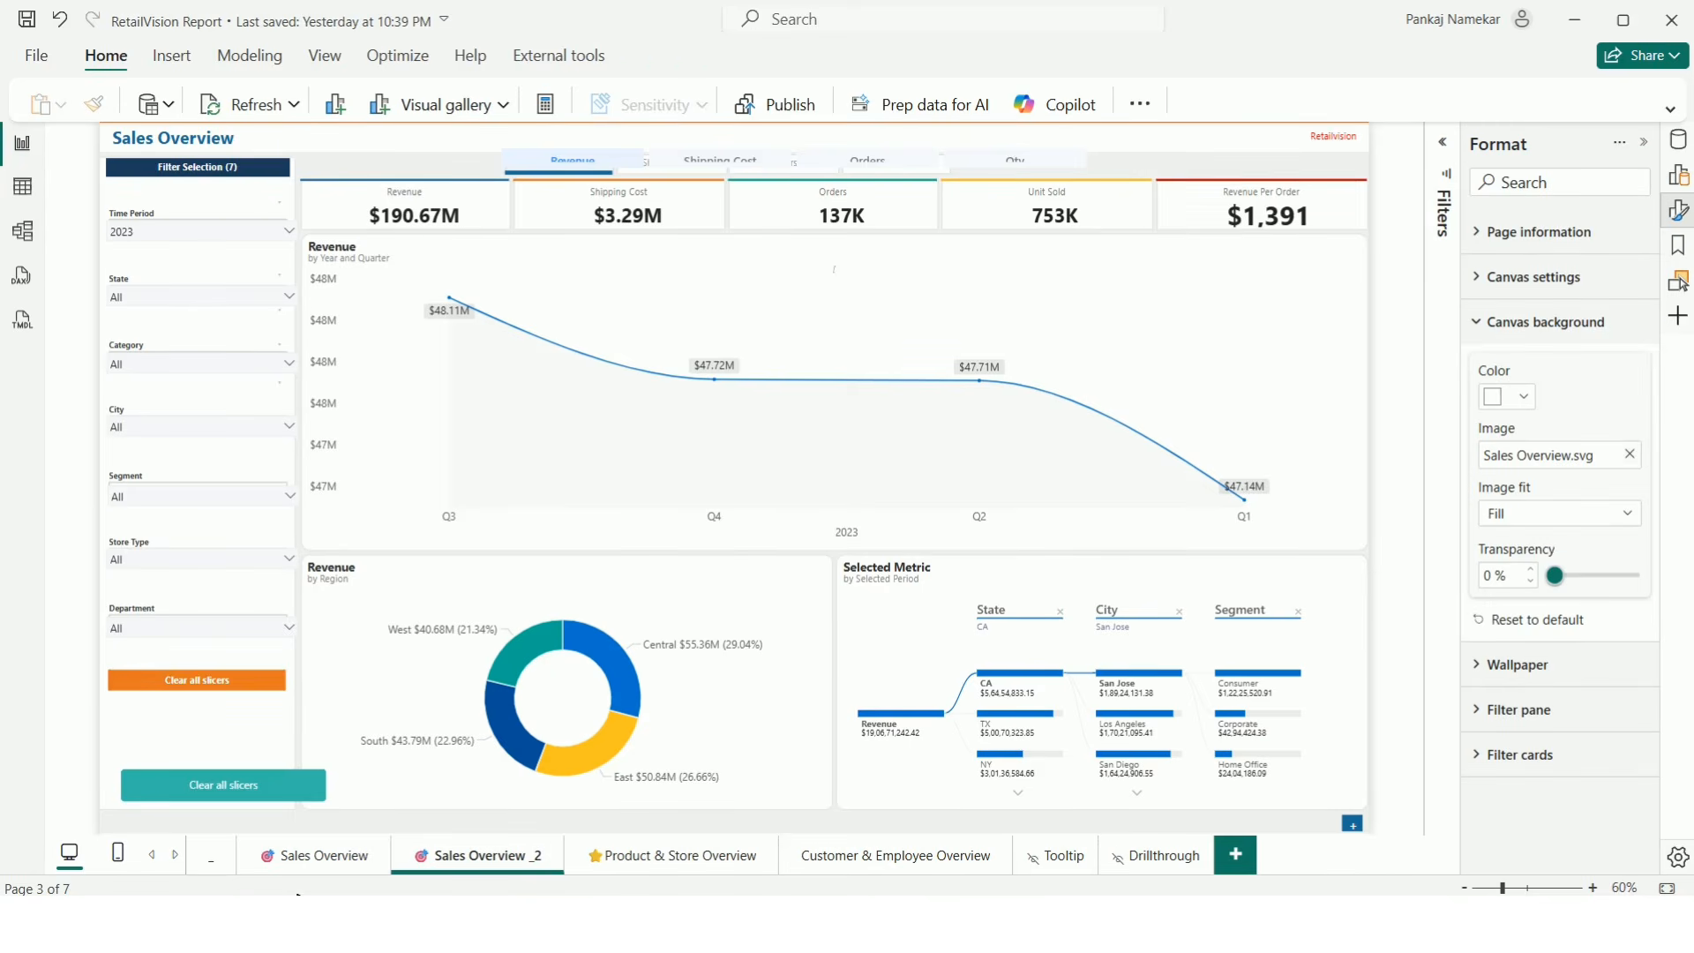
# Move the teal Clear all slicers button over the background's orange button and narrow it to cover that placeholder.
pyautogui.moveTo(227, 783); pyautogui.dragTo(292, 692)
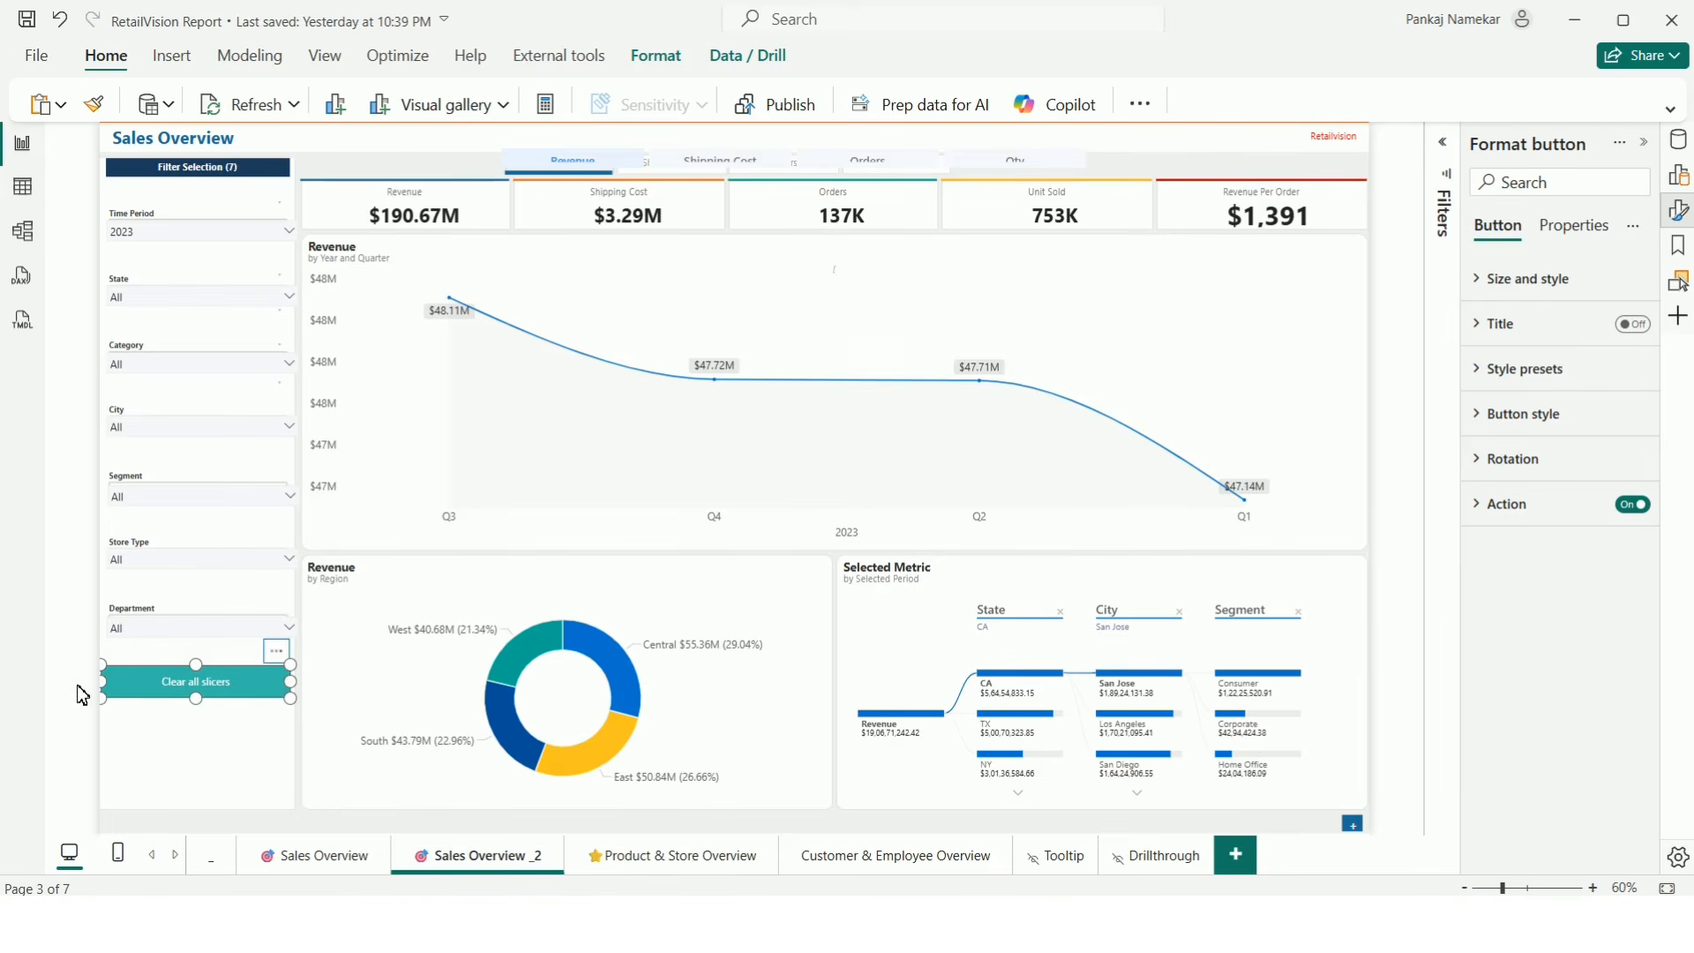
pyautogui.moveTo(102, 696); pyautogui.dragTo(109, 697)
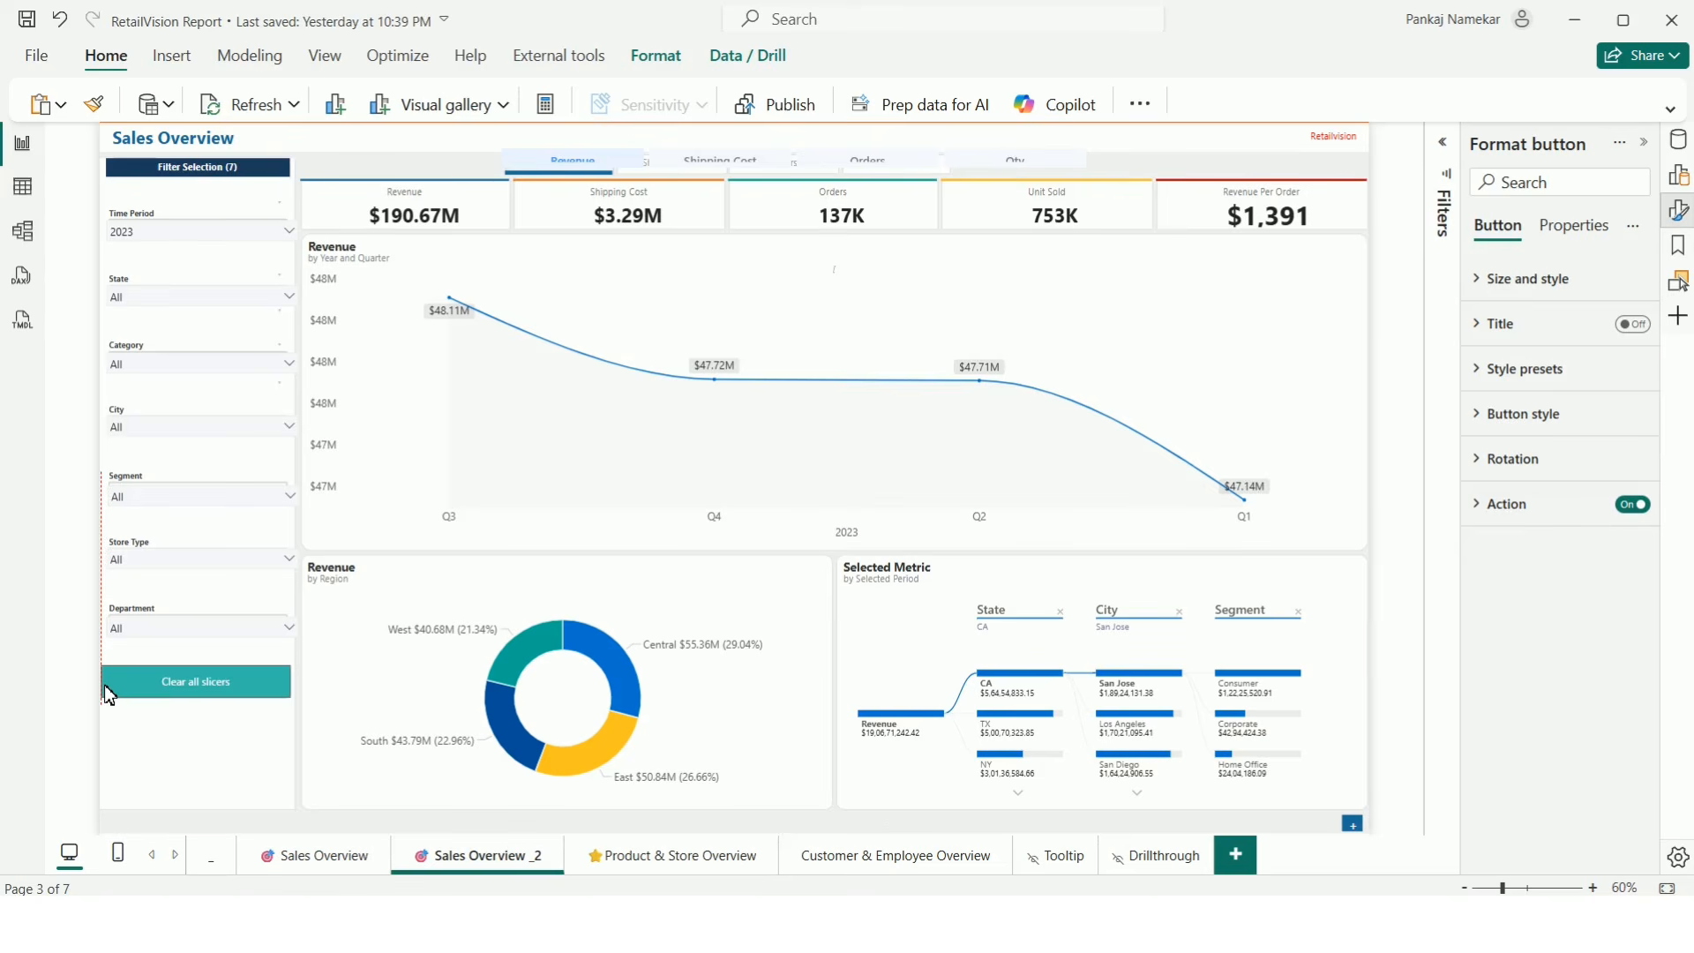
pyautogui.moveTo(108, 688); pyautogui.dragTo(109, 688)
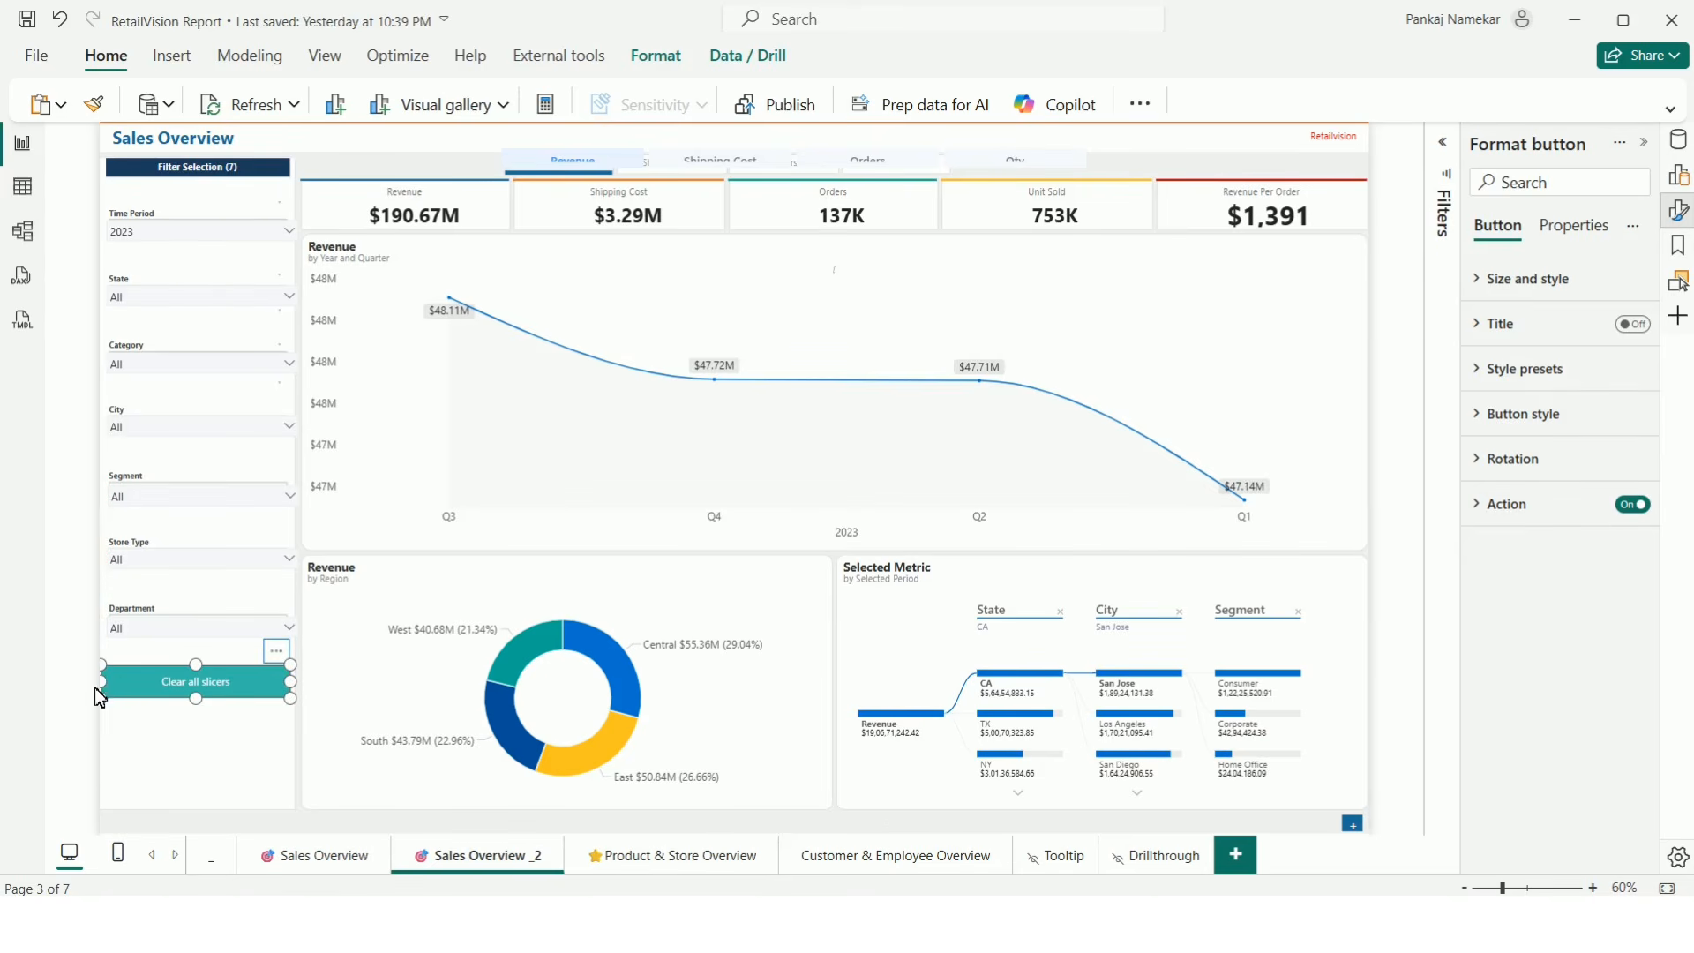
pyautogui.click(50, 675)
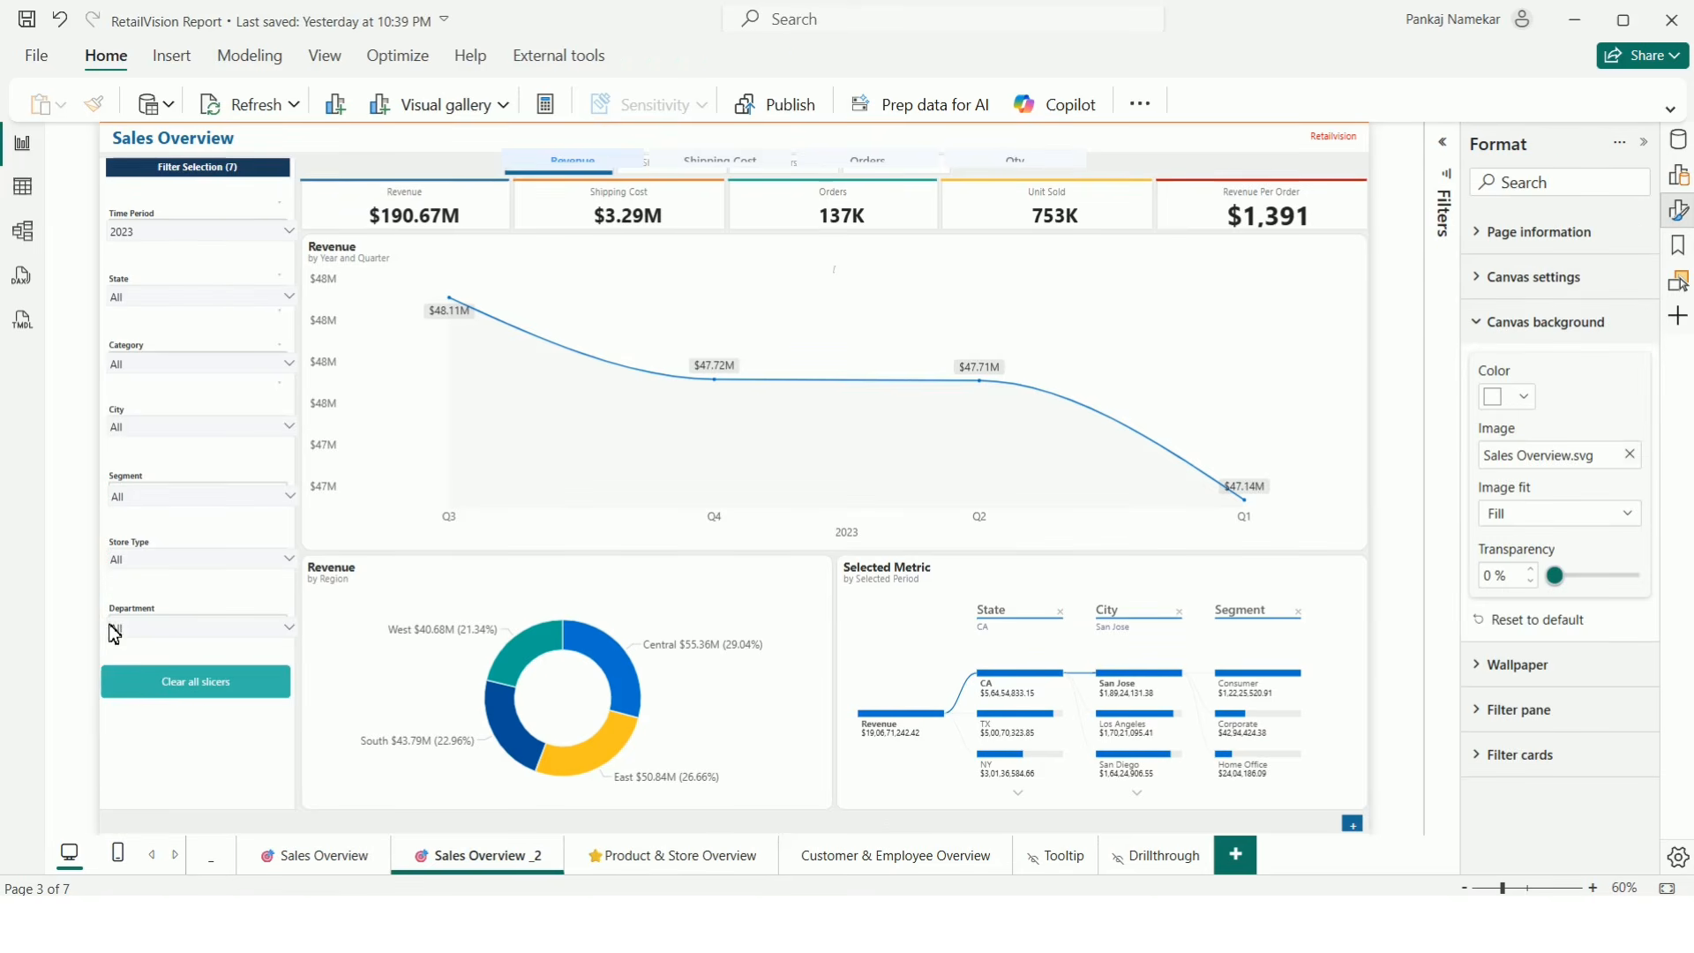
# Select all seven filter slicers together and set their width to 295.
pyautogui.click(199, 628)
pyautogui.click(24, 620)
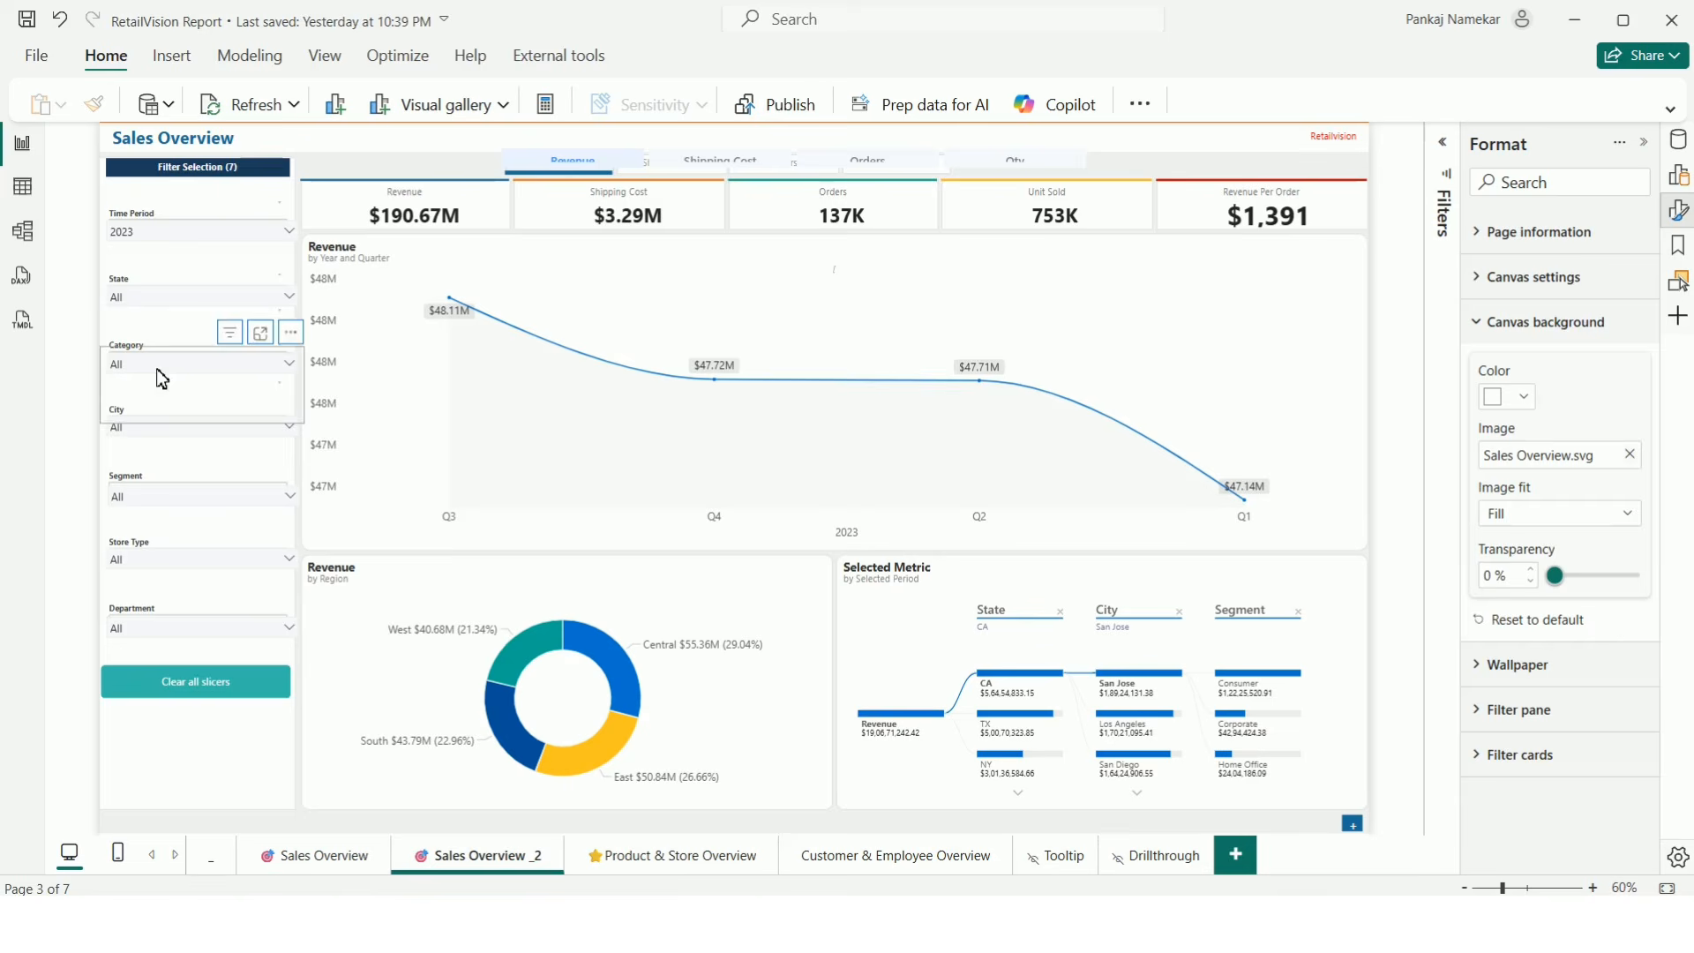
pyautogui.click(175, 267)
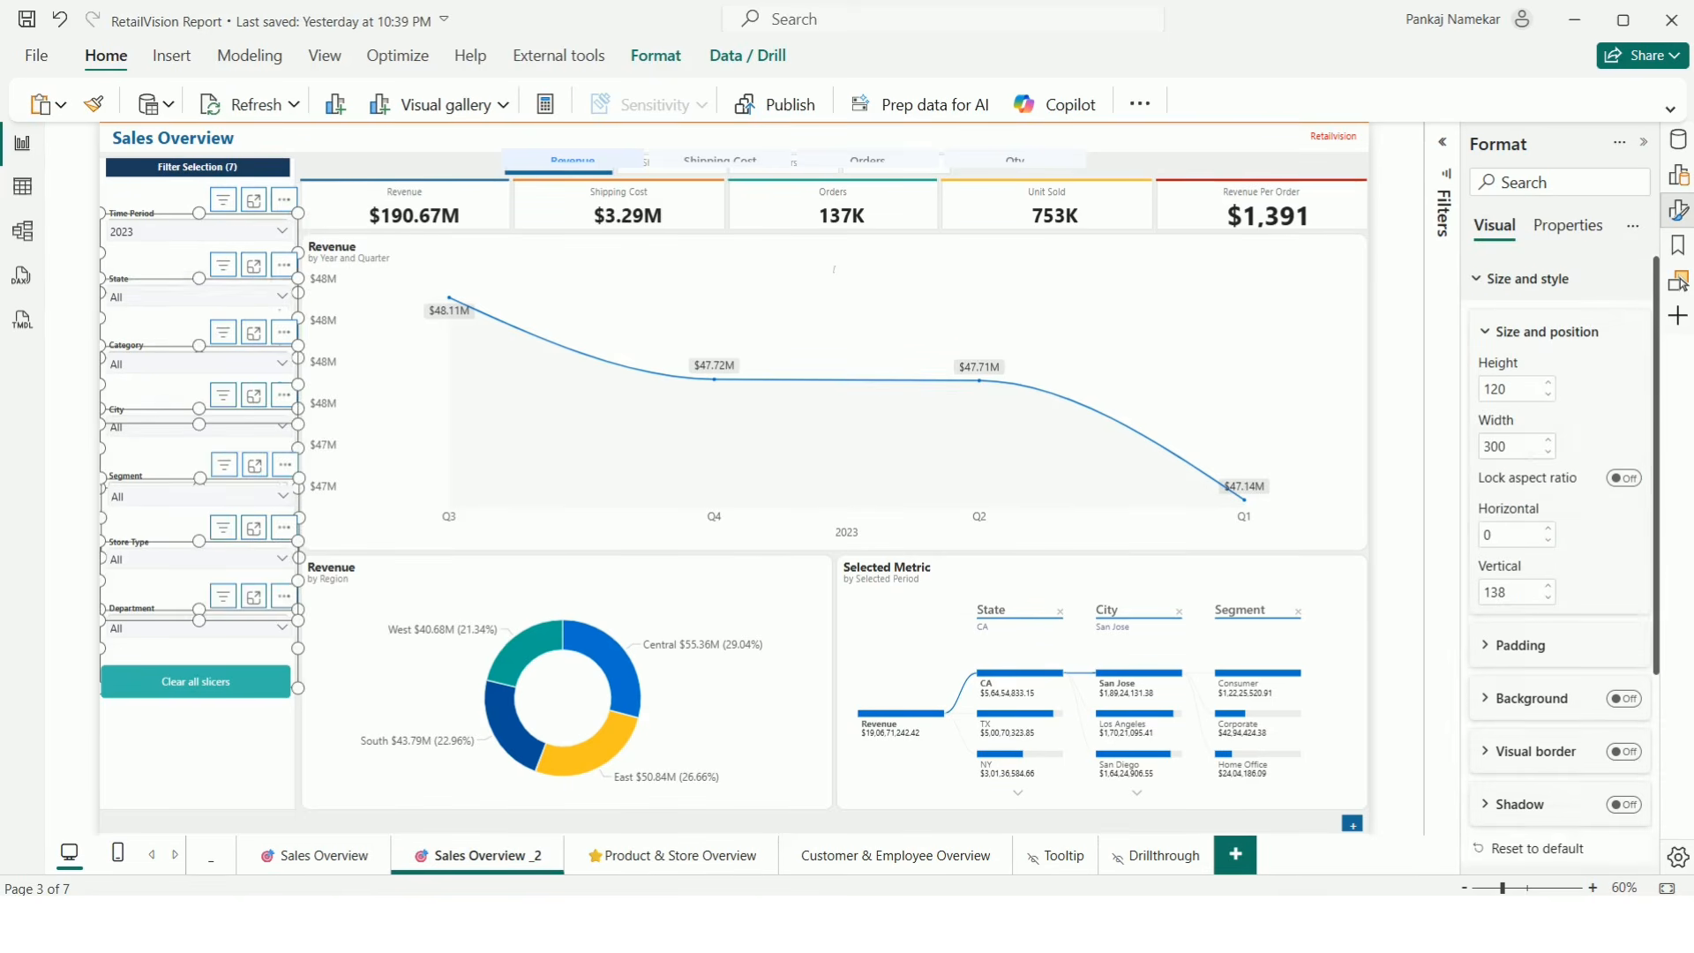
pyautogui.press('BackSpace')
pyautogui.press('BackSpace')
pyautogui.press('BackSpace')
pyautogui.write('295')
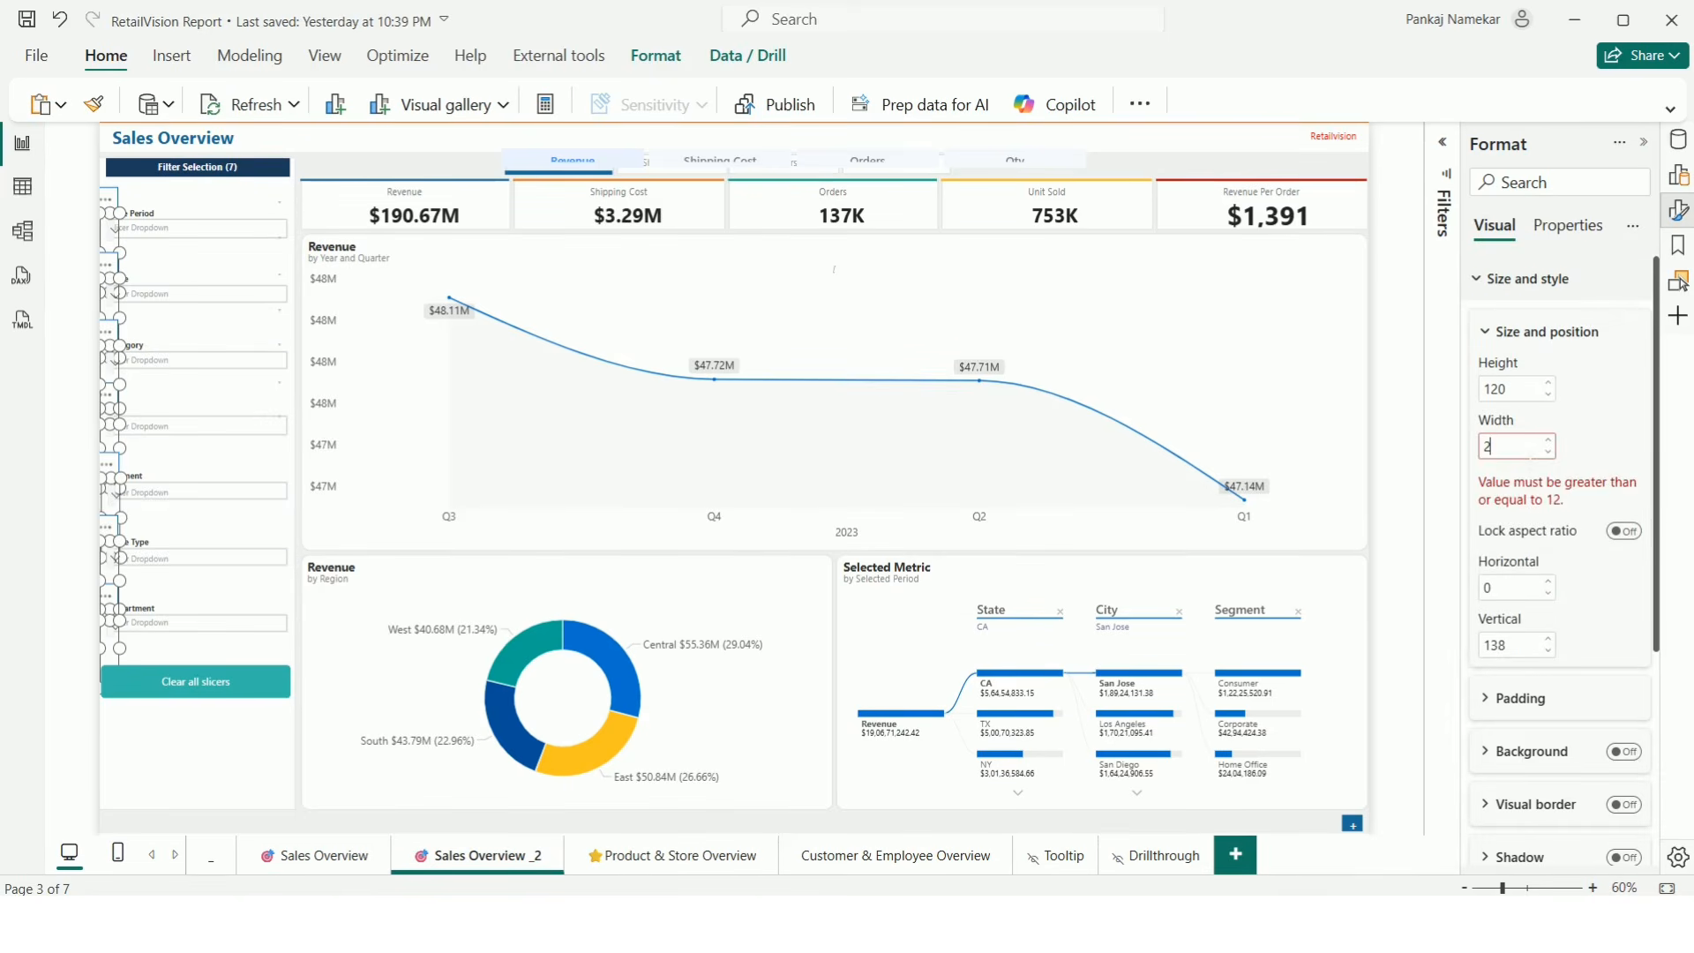
pyautogui.click(1392, 697)
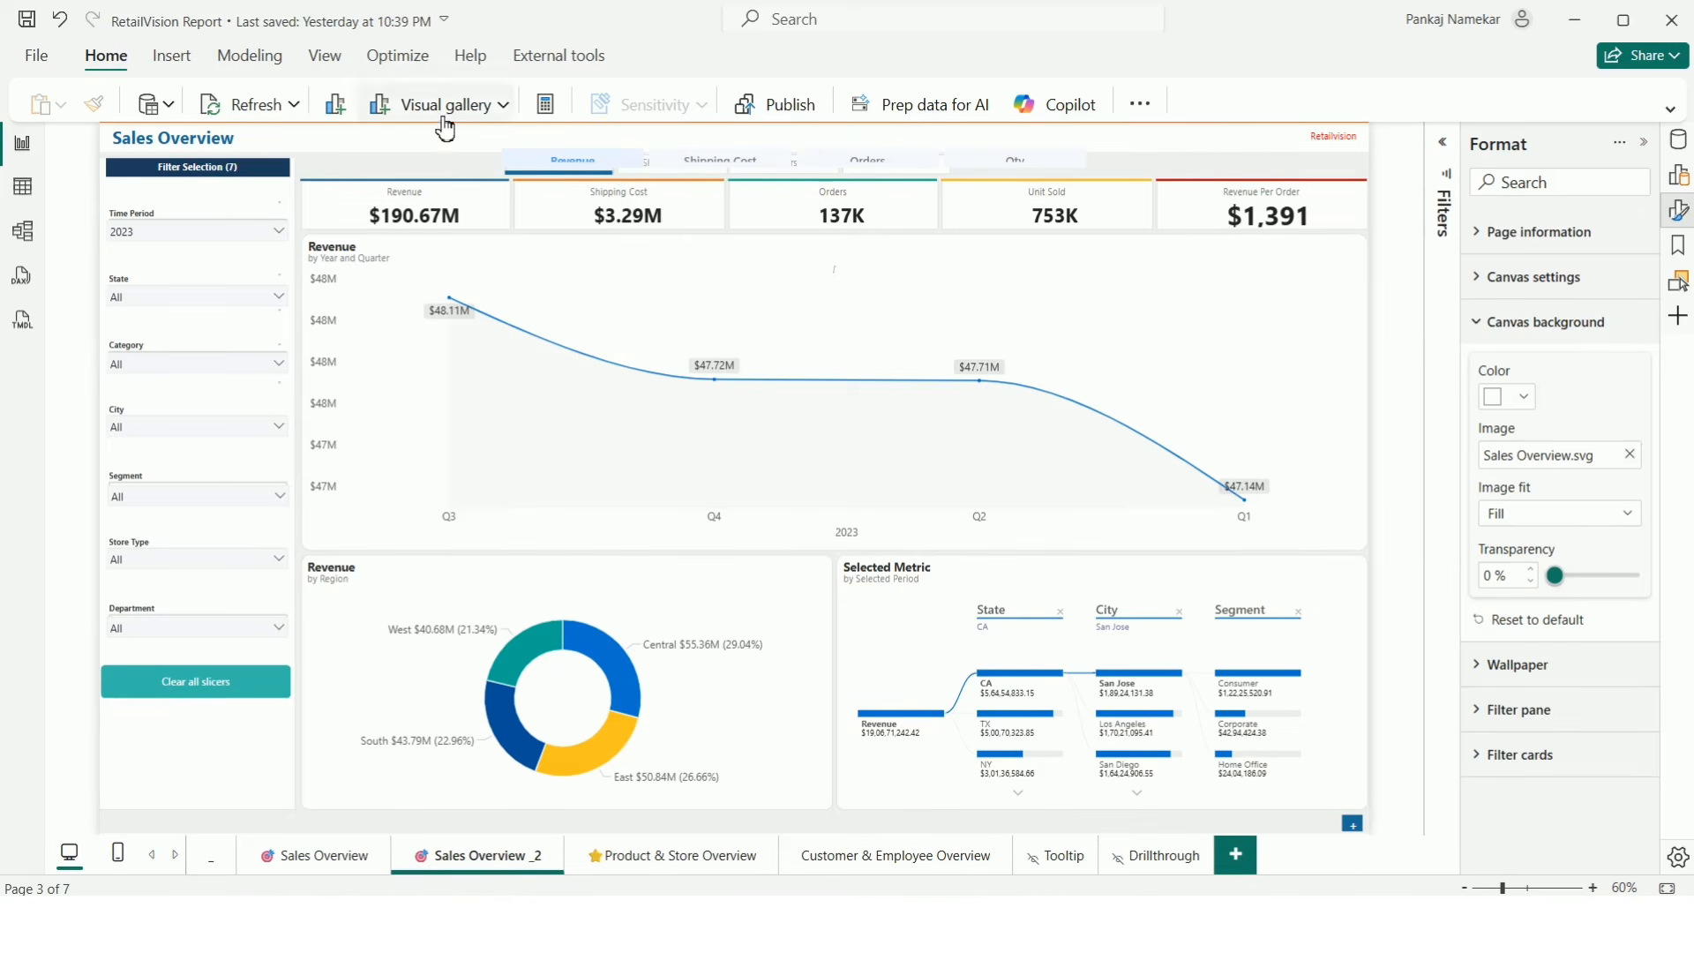
# Resize the metric button slicer to a height of about 46 and align it with the background's tab row.
pyautogui.click(651, 162)
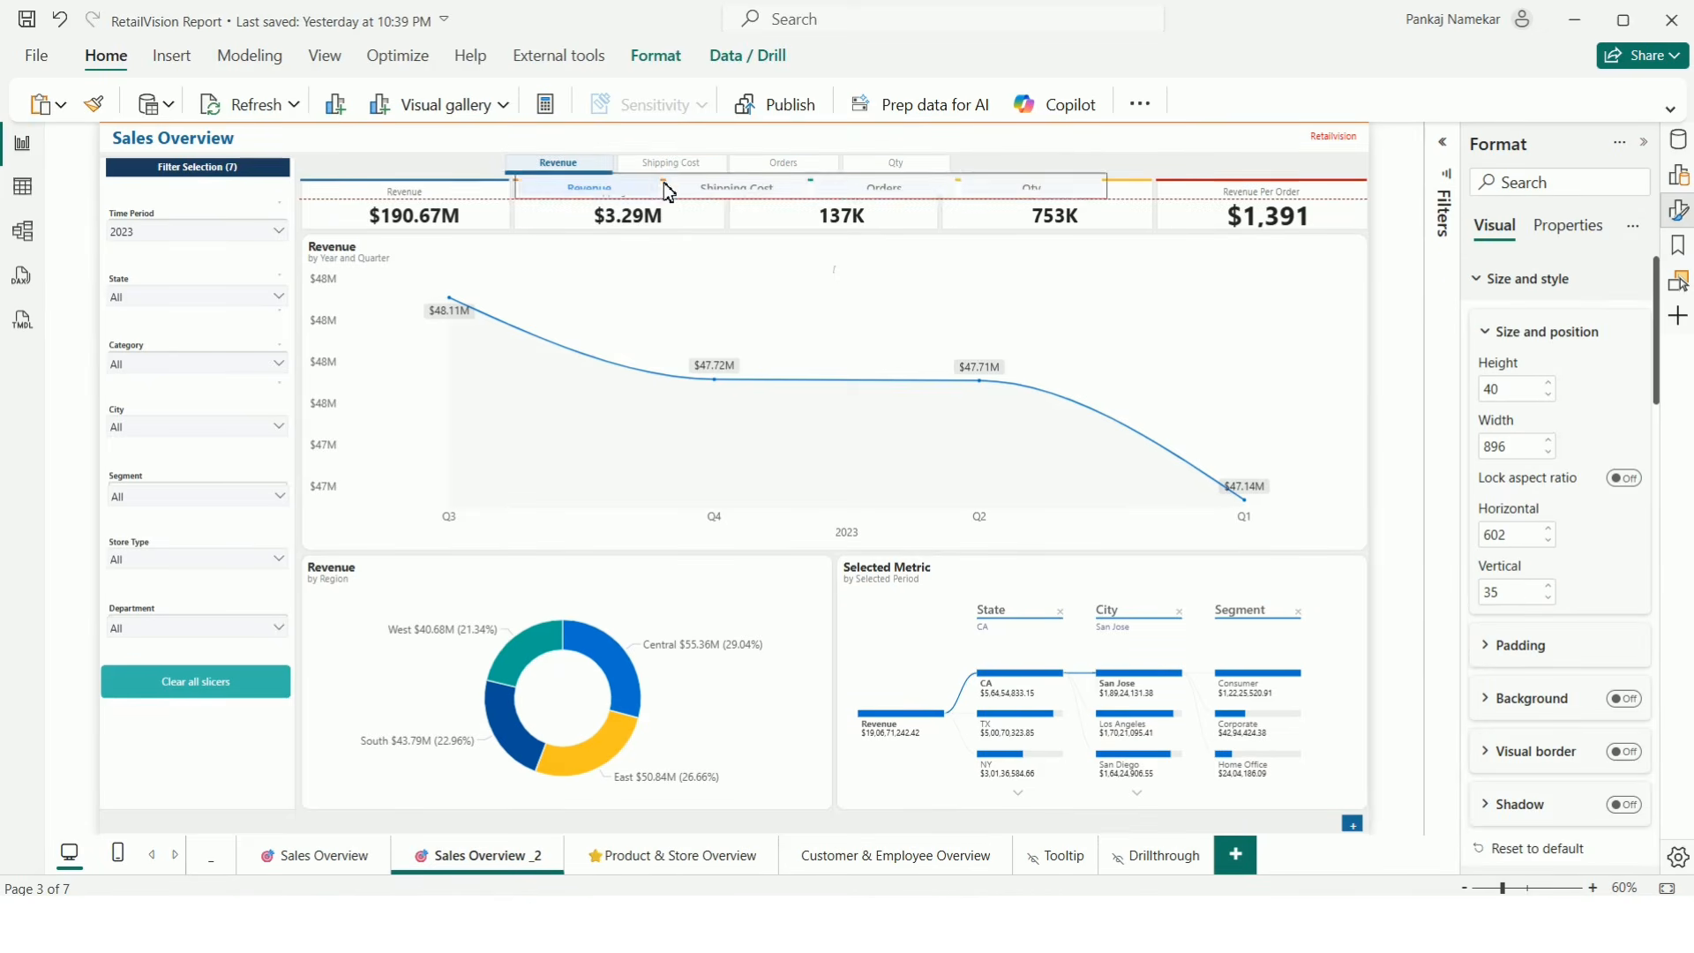
pyautogui.moveTo(645, 155); pyautogui.dragTo(644, 157)
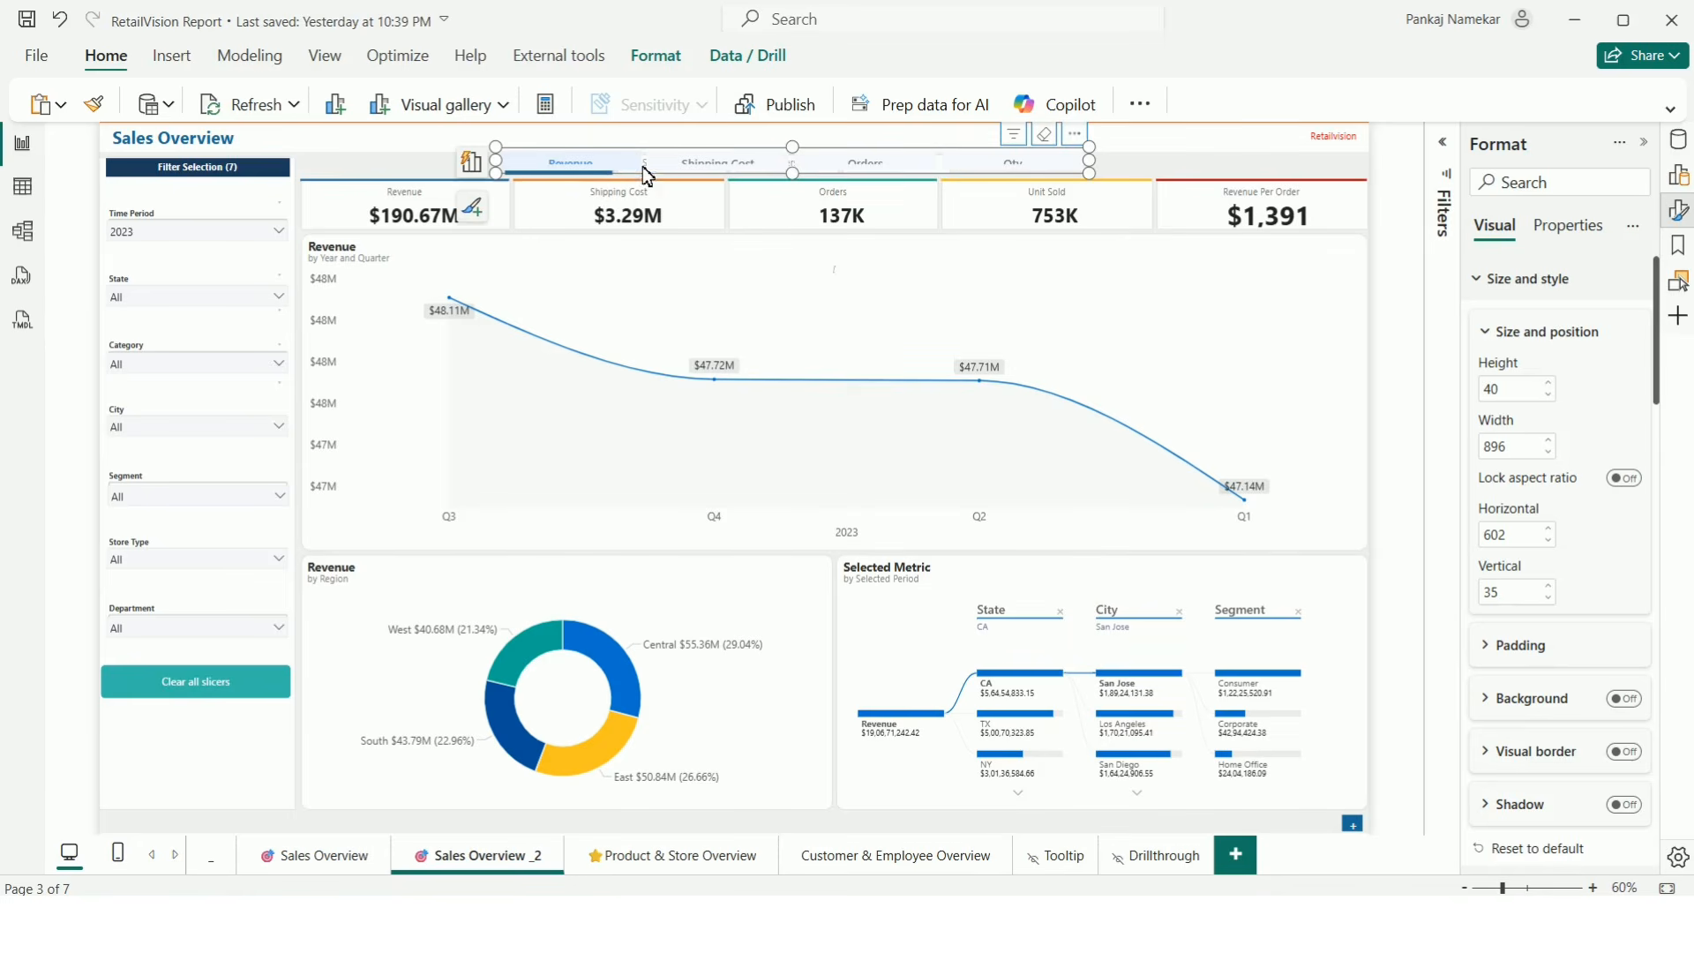
pyautogui.moveTo(793, 149); pyautogui.dragTo(799, 138)
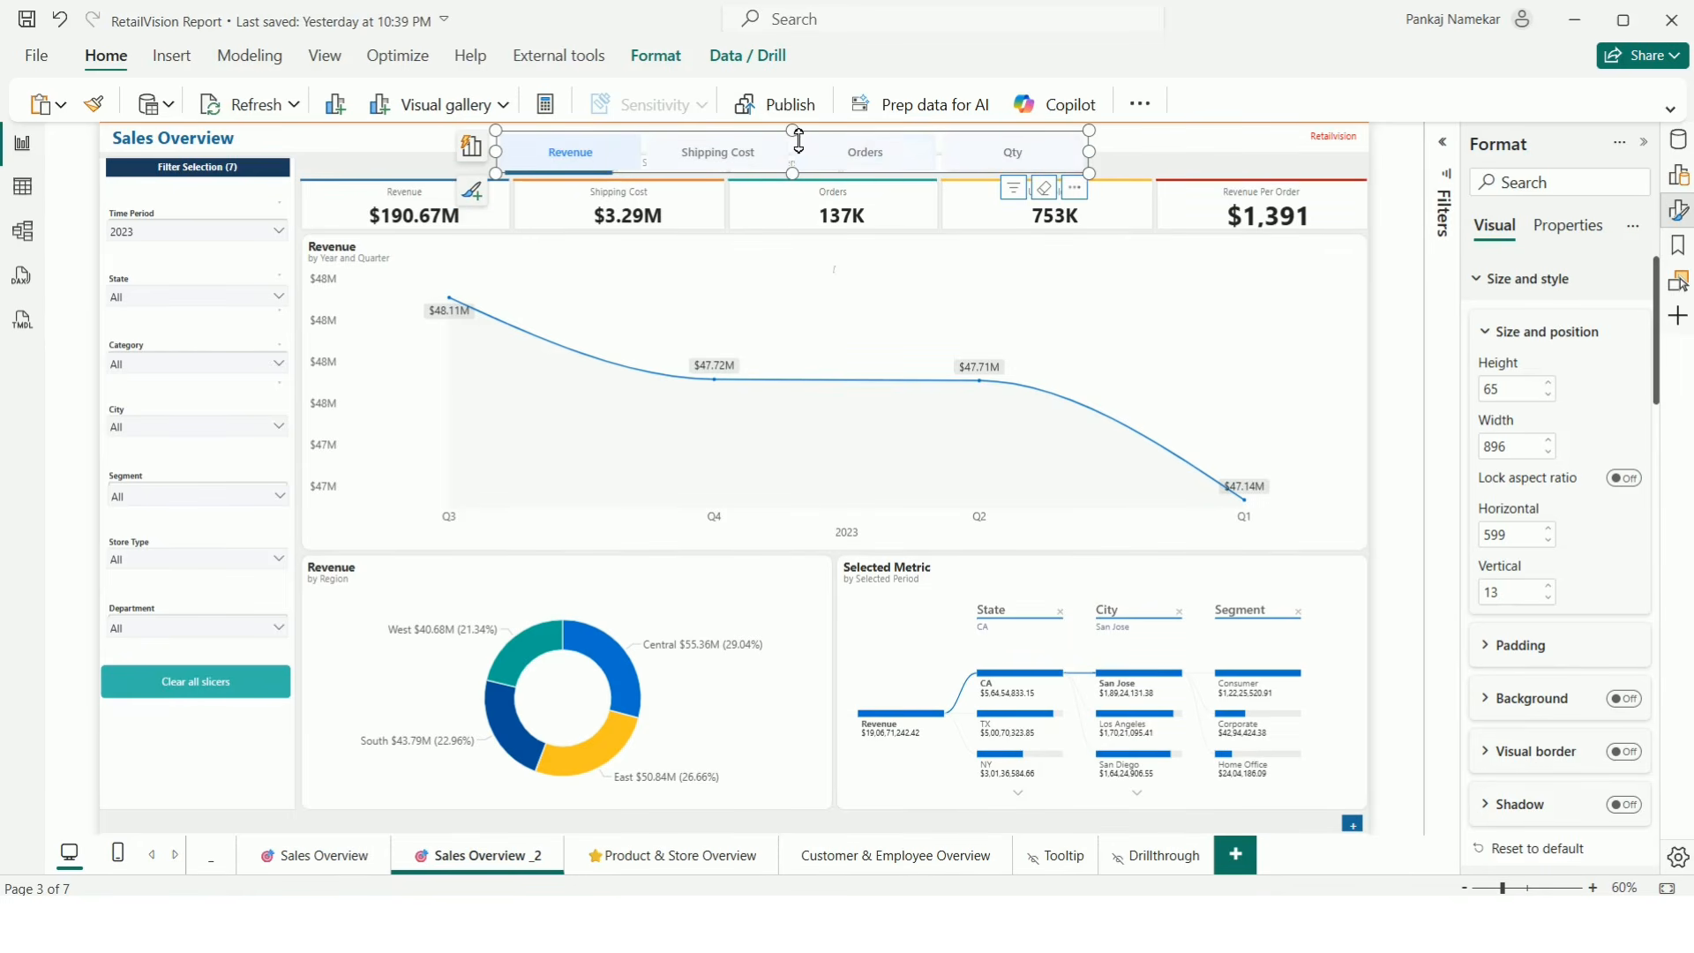
pyautogui.moveTo(800, 152); pyautogui.dragTo(770, 176)
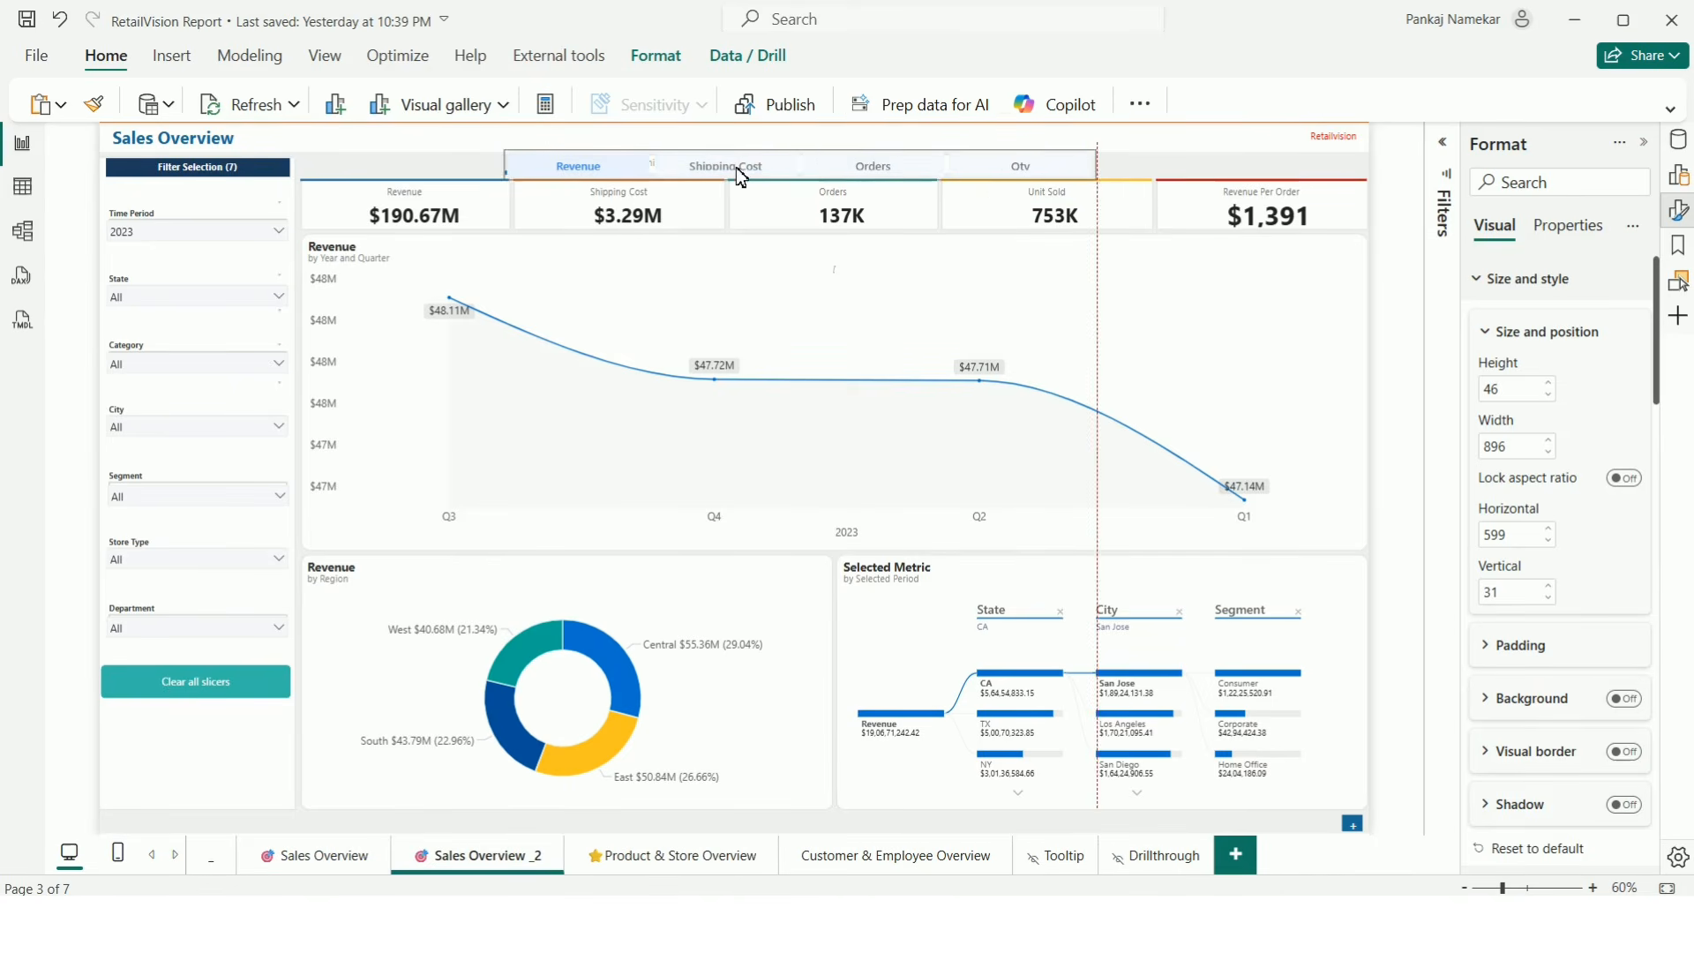
# Narrow the metric button slicer above the KPI cards by pulling in its far edge, and deselect it.
pyautogui.moveTo(1091, 177); pyautogui.dragTo(967, 173)
pyautogui.click(1074, 150)
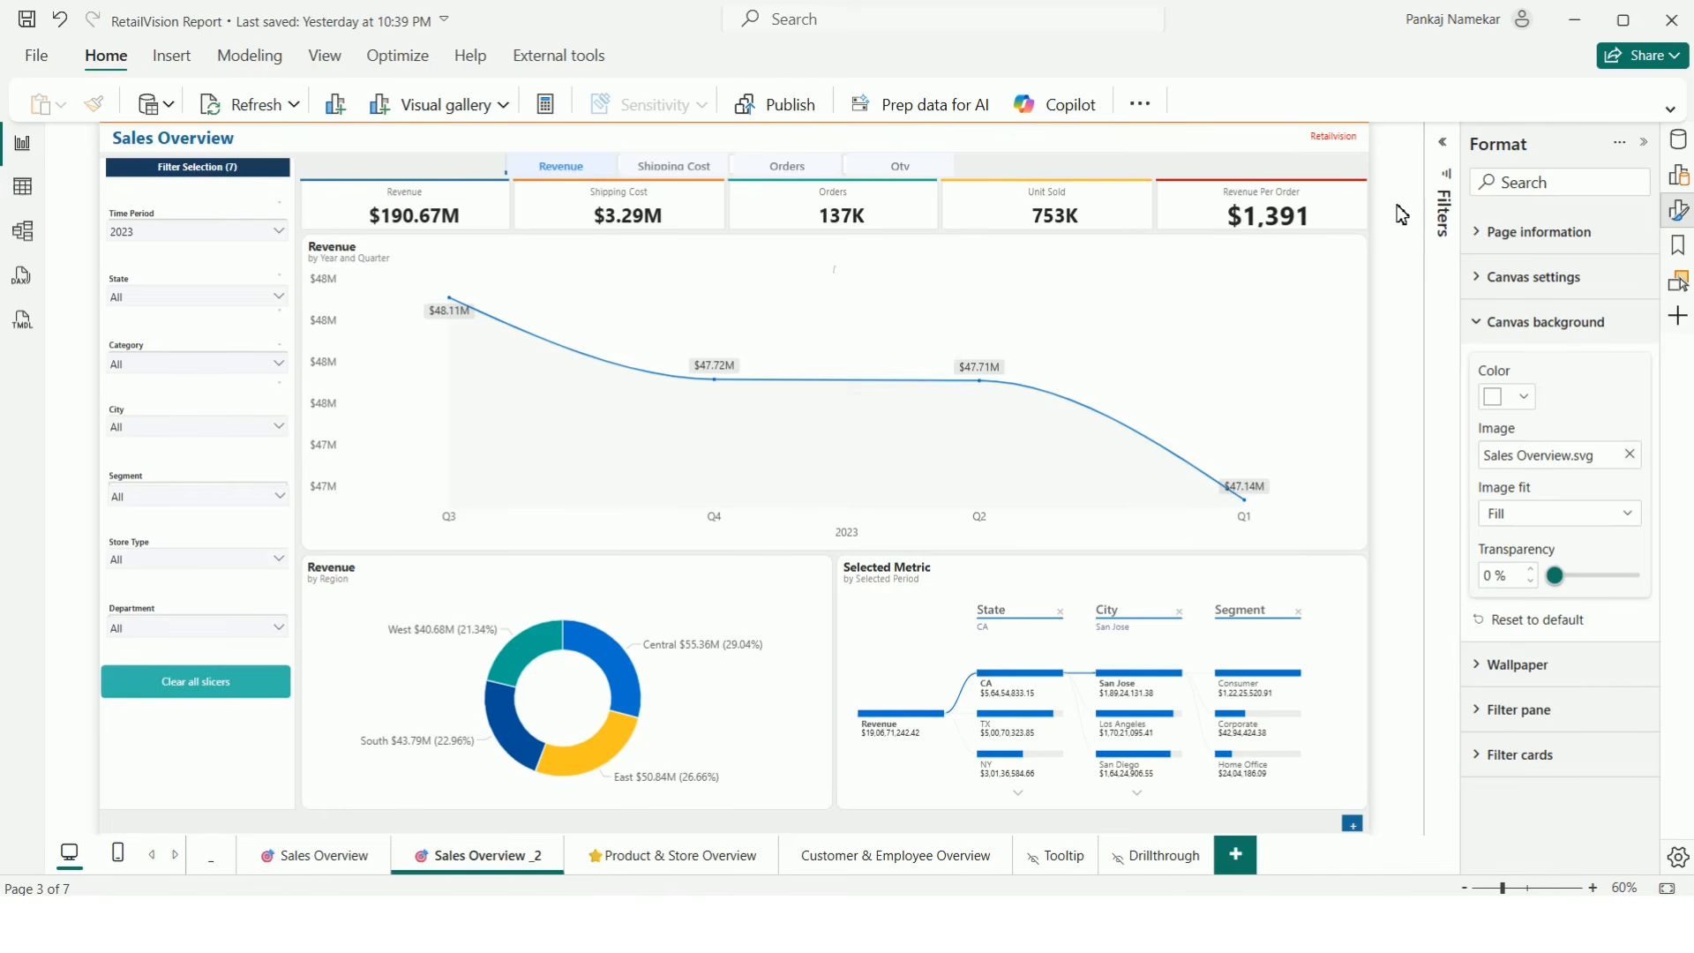
# Test the Time Period slicer by filtering the Sales Overview _2 page to 2021 and finally to 2022.
pyautogui.click(198, 231)
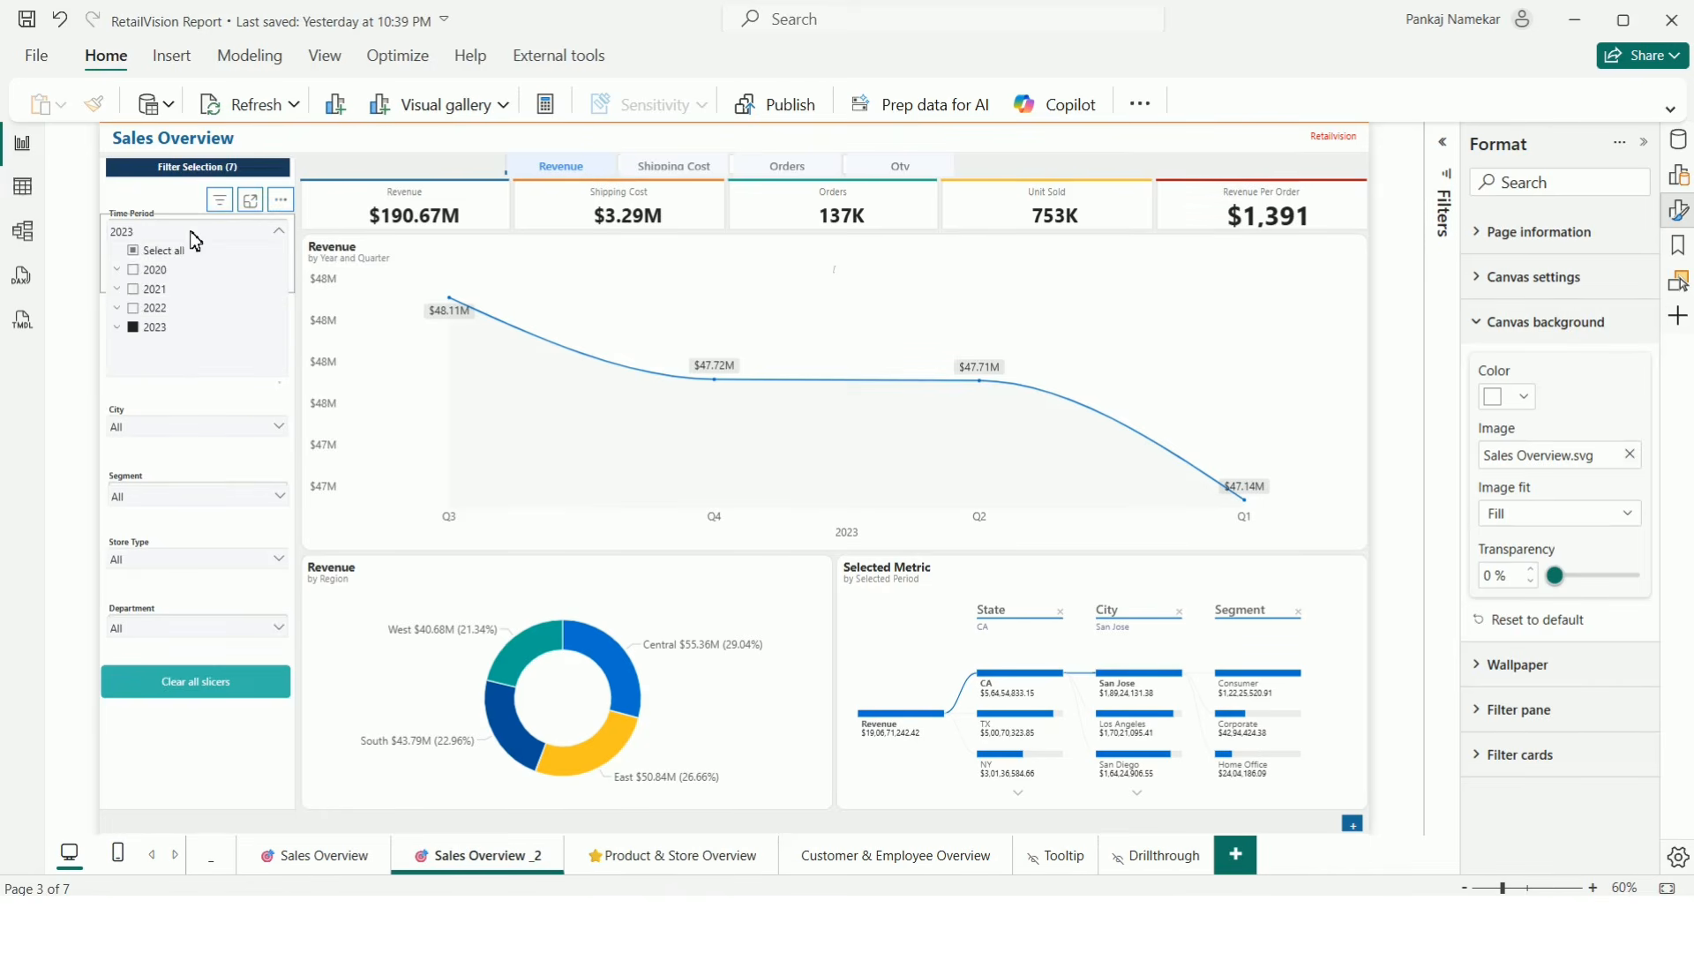
pyautogui.click(154, 308)
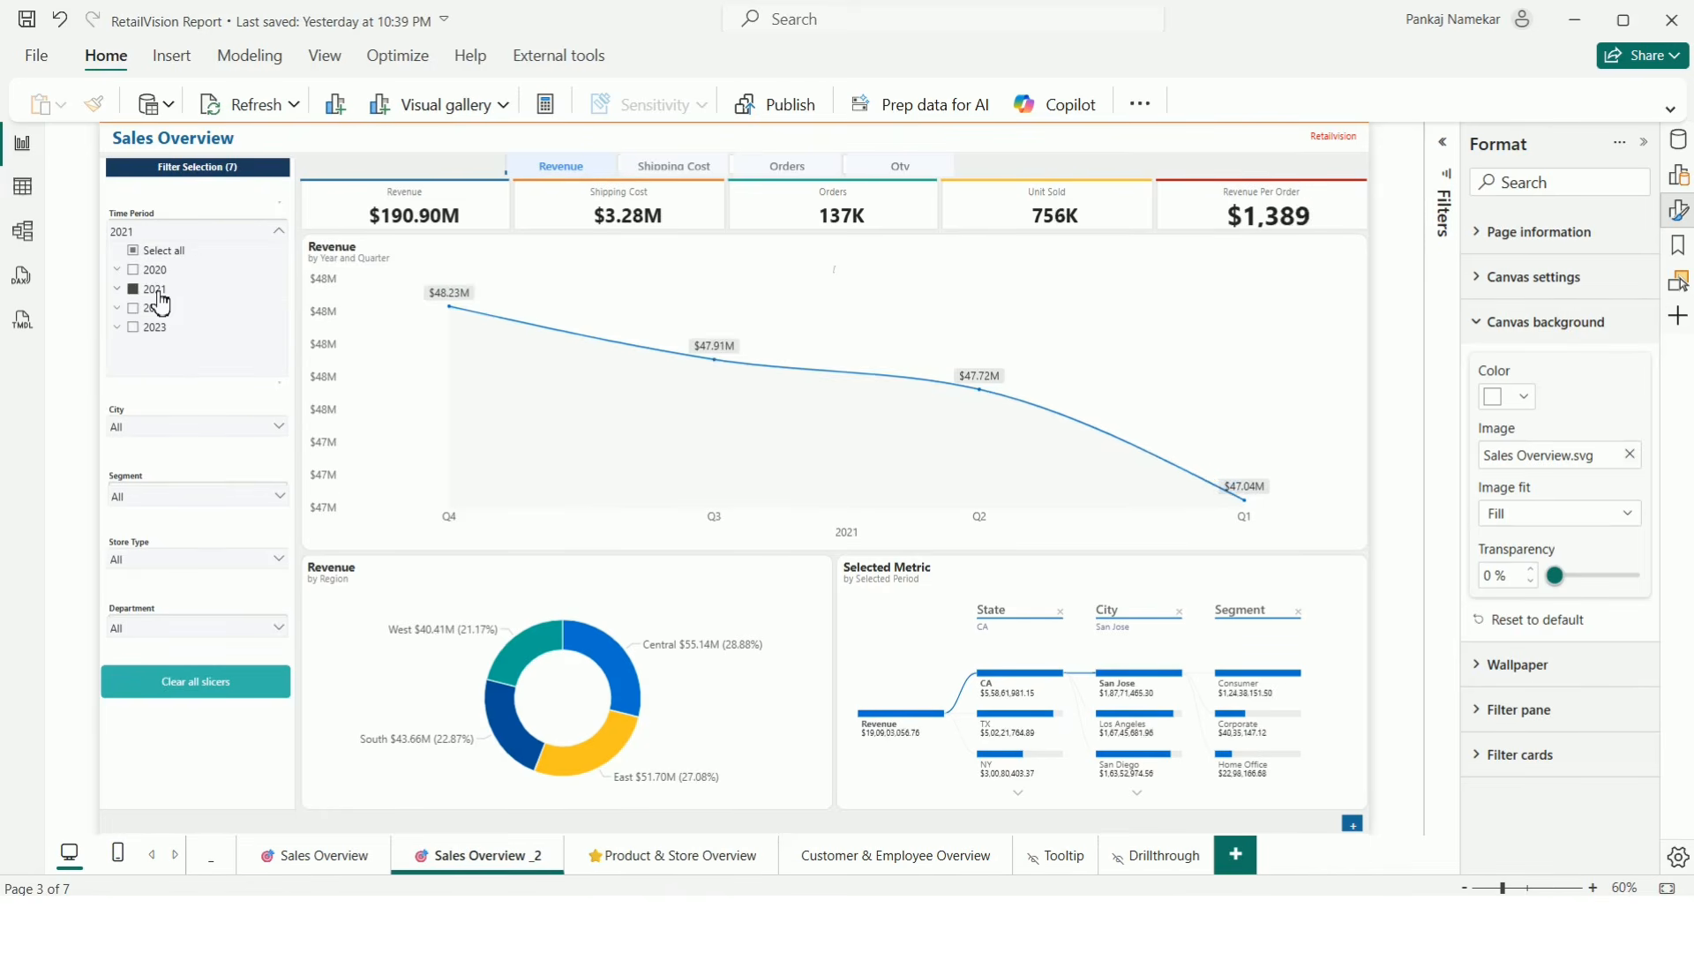
pyautogui.click(70, 297)
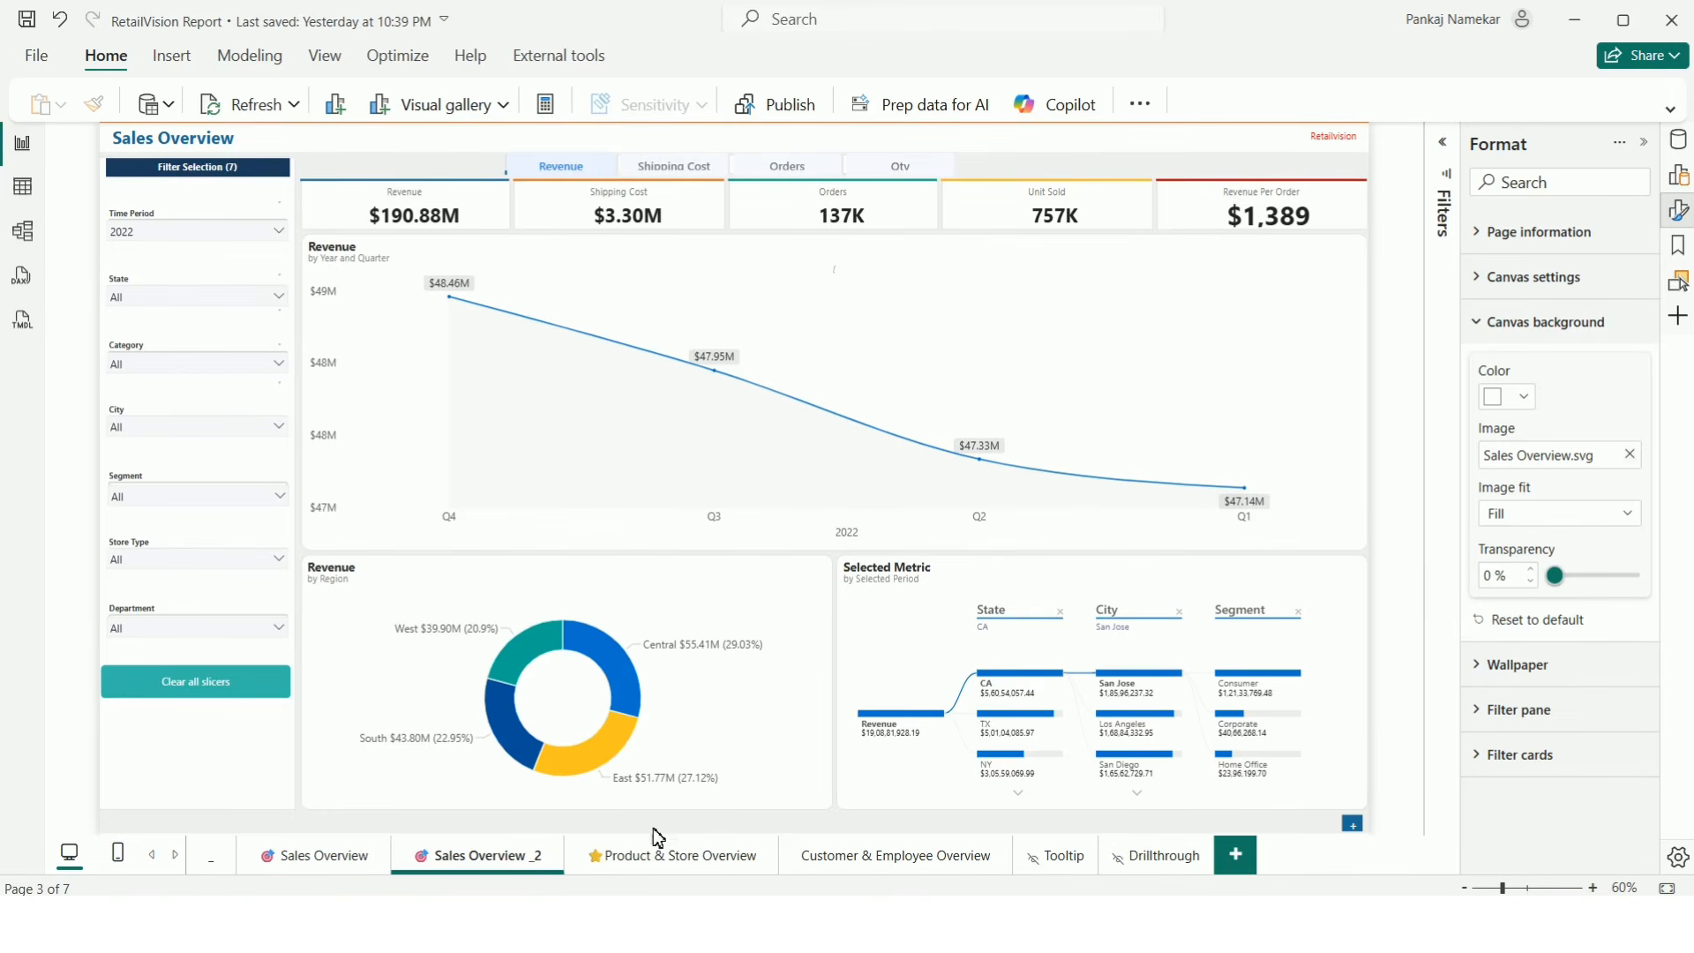
# Open the Product & Store Overview page to view its layout.
pyautogui.click(679, 869)
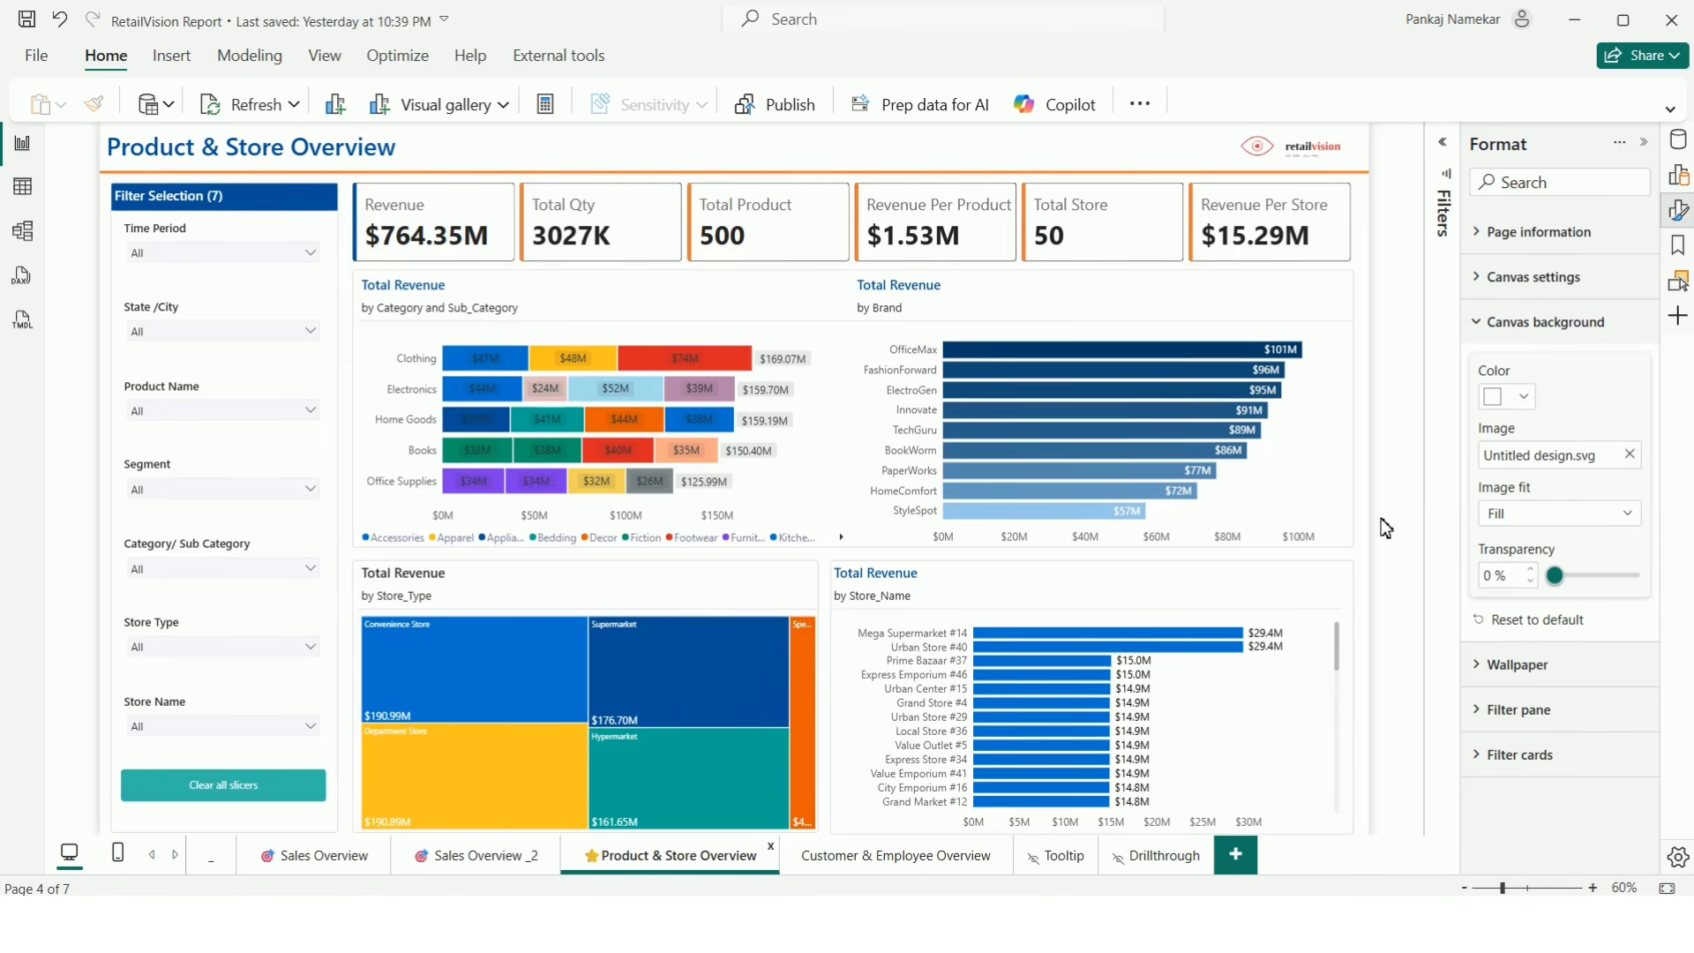
# Switch to the Wireframe presentation in PowerPoint, widen the Claude pane, and look over the Sales Overview slide.
pyautogui.hotkey('alt', 'Tab')
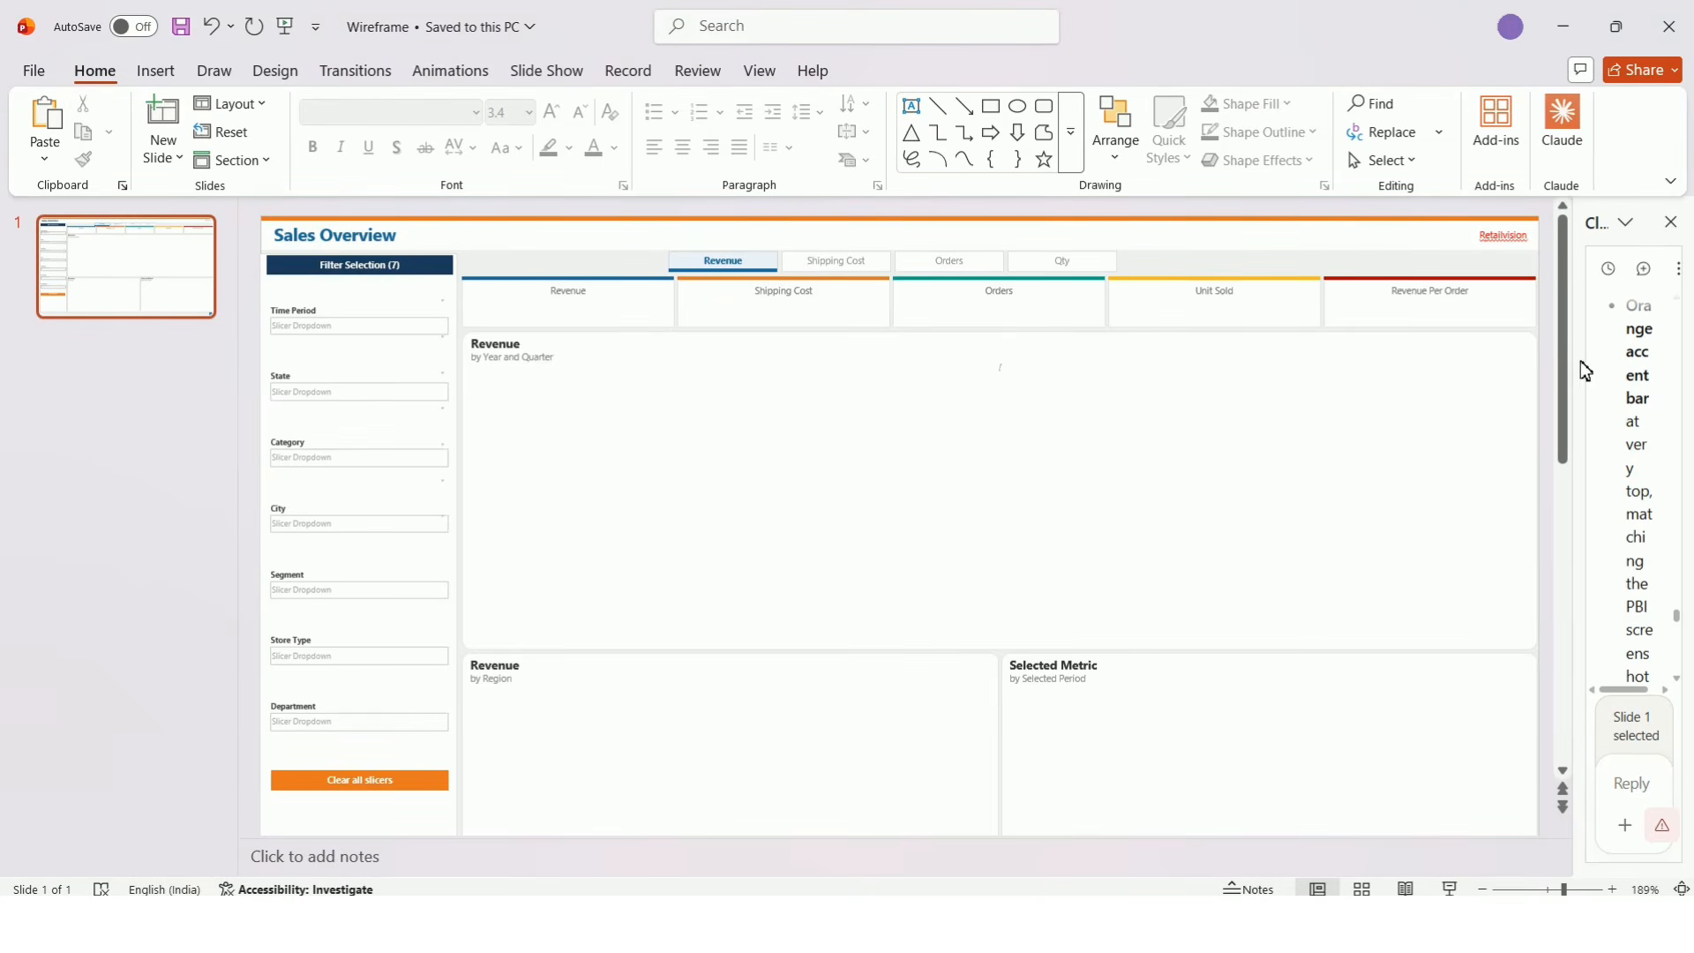
pyautogui.moveTo(1588, 363); pyautogui.dragTo(1244, 394)
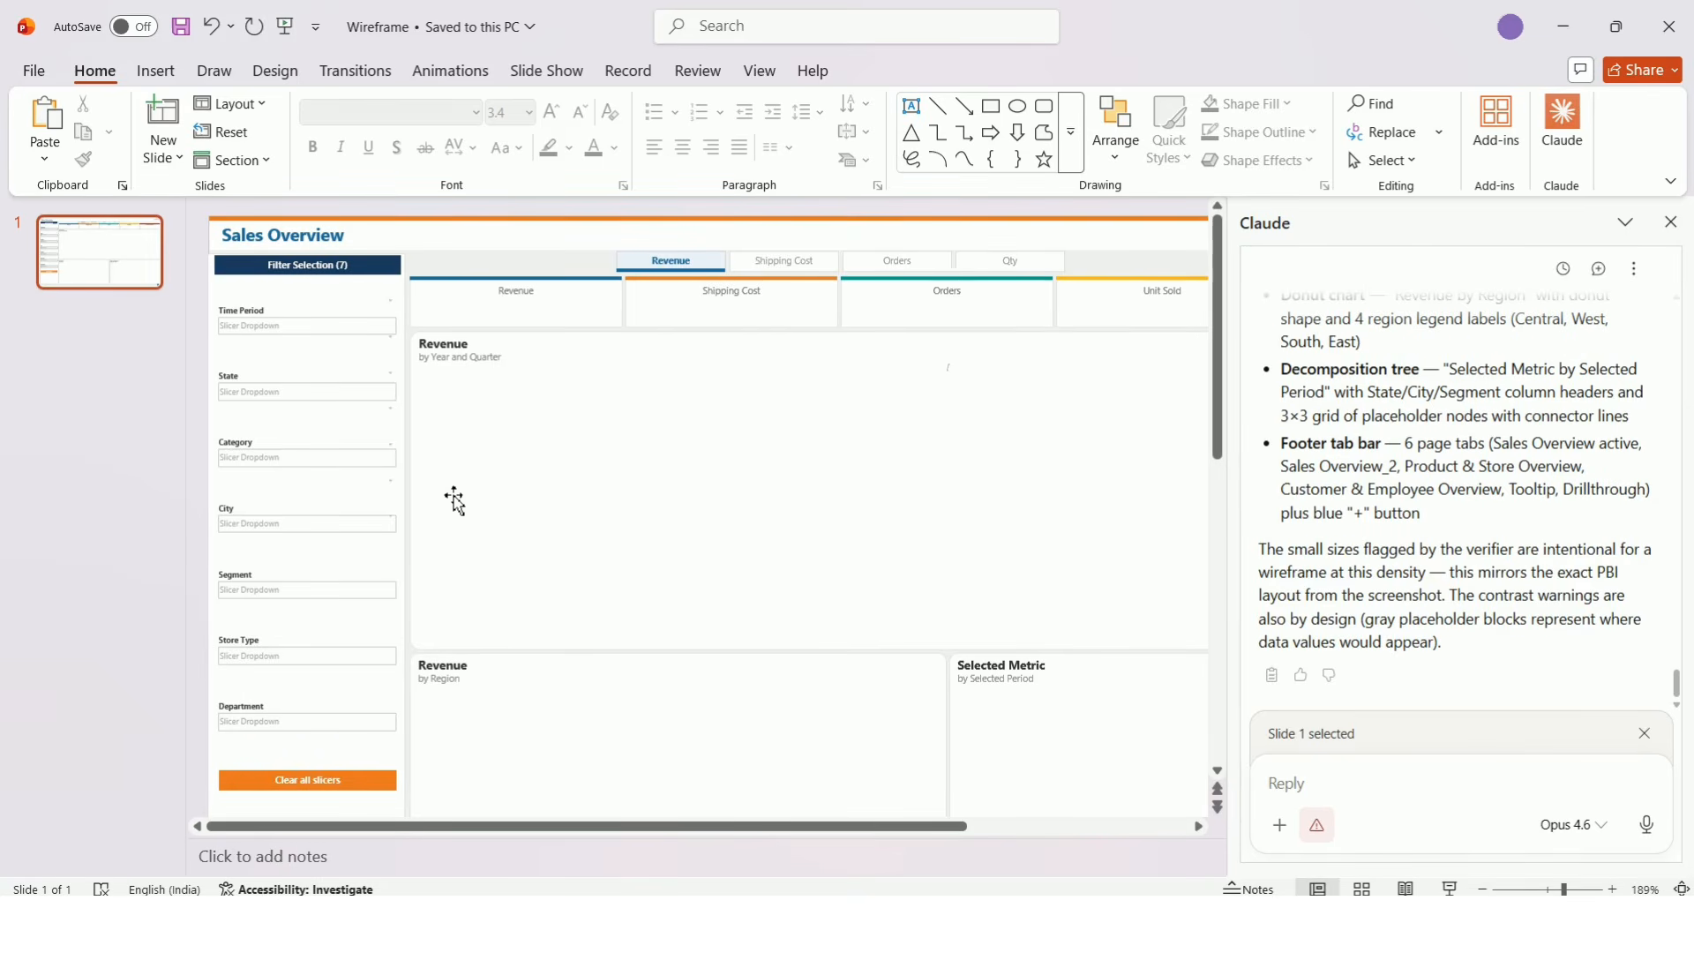
pyautogui.scroll(-3, 521, 526)
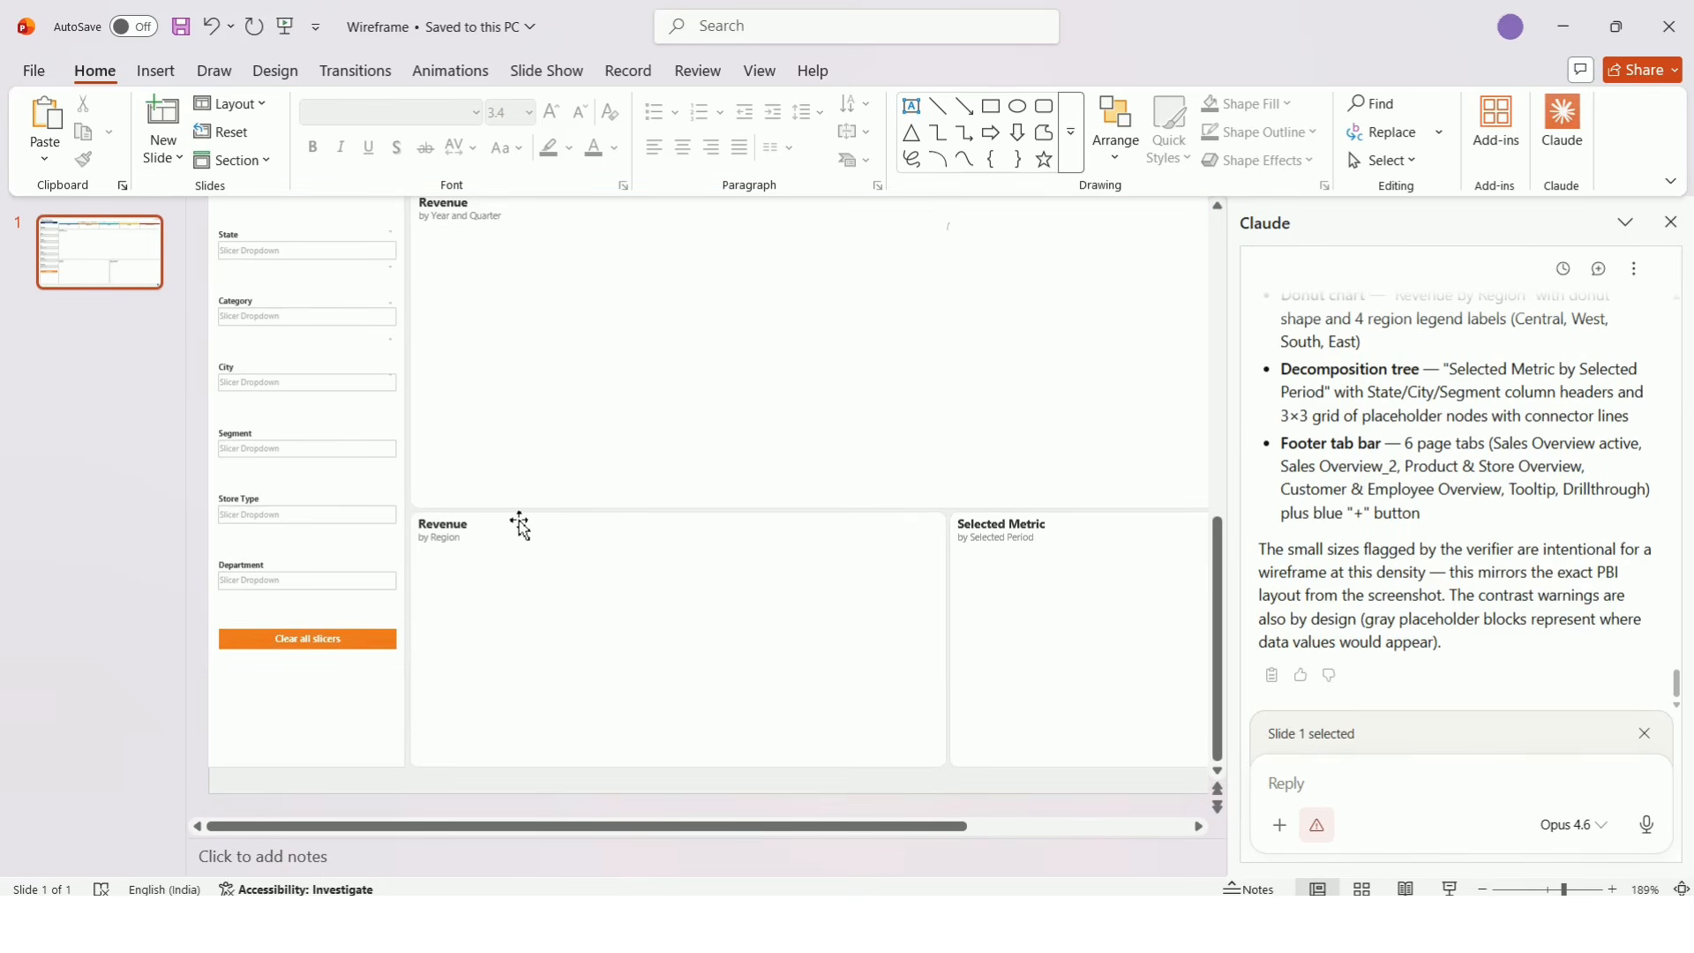
pyautogui.scroll(3, 521, 526)
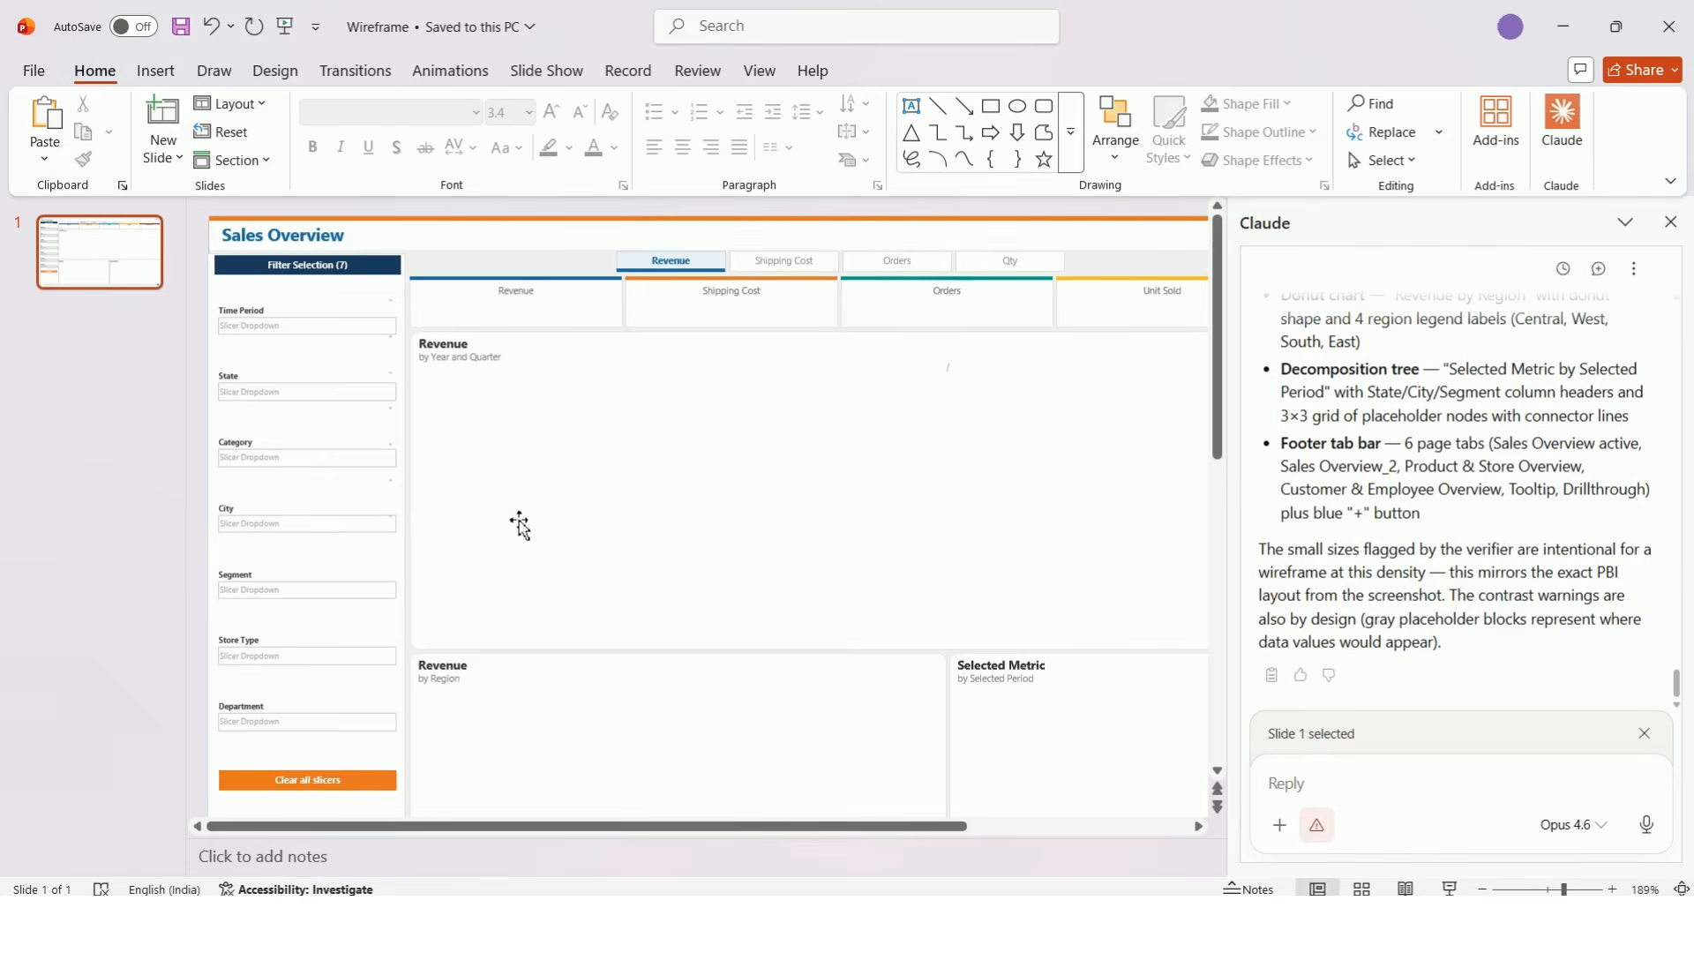